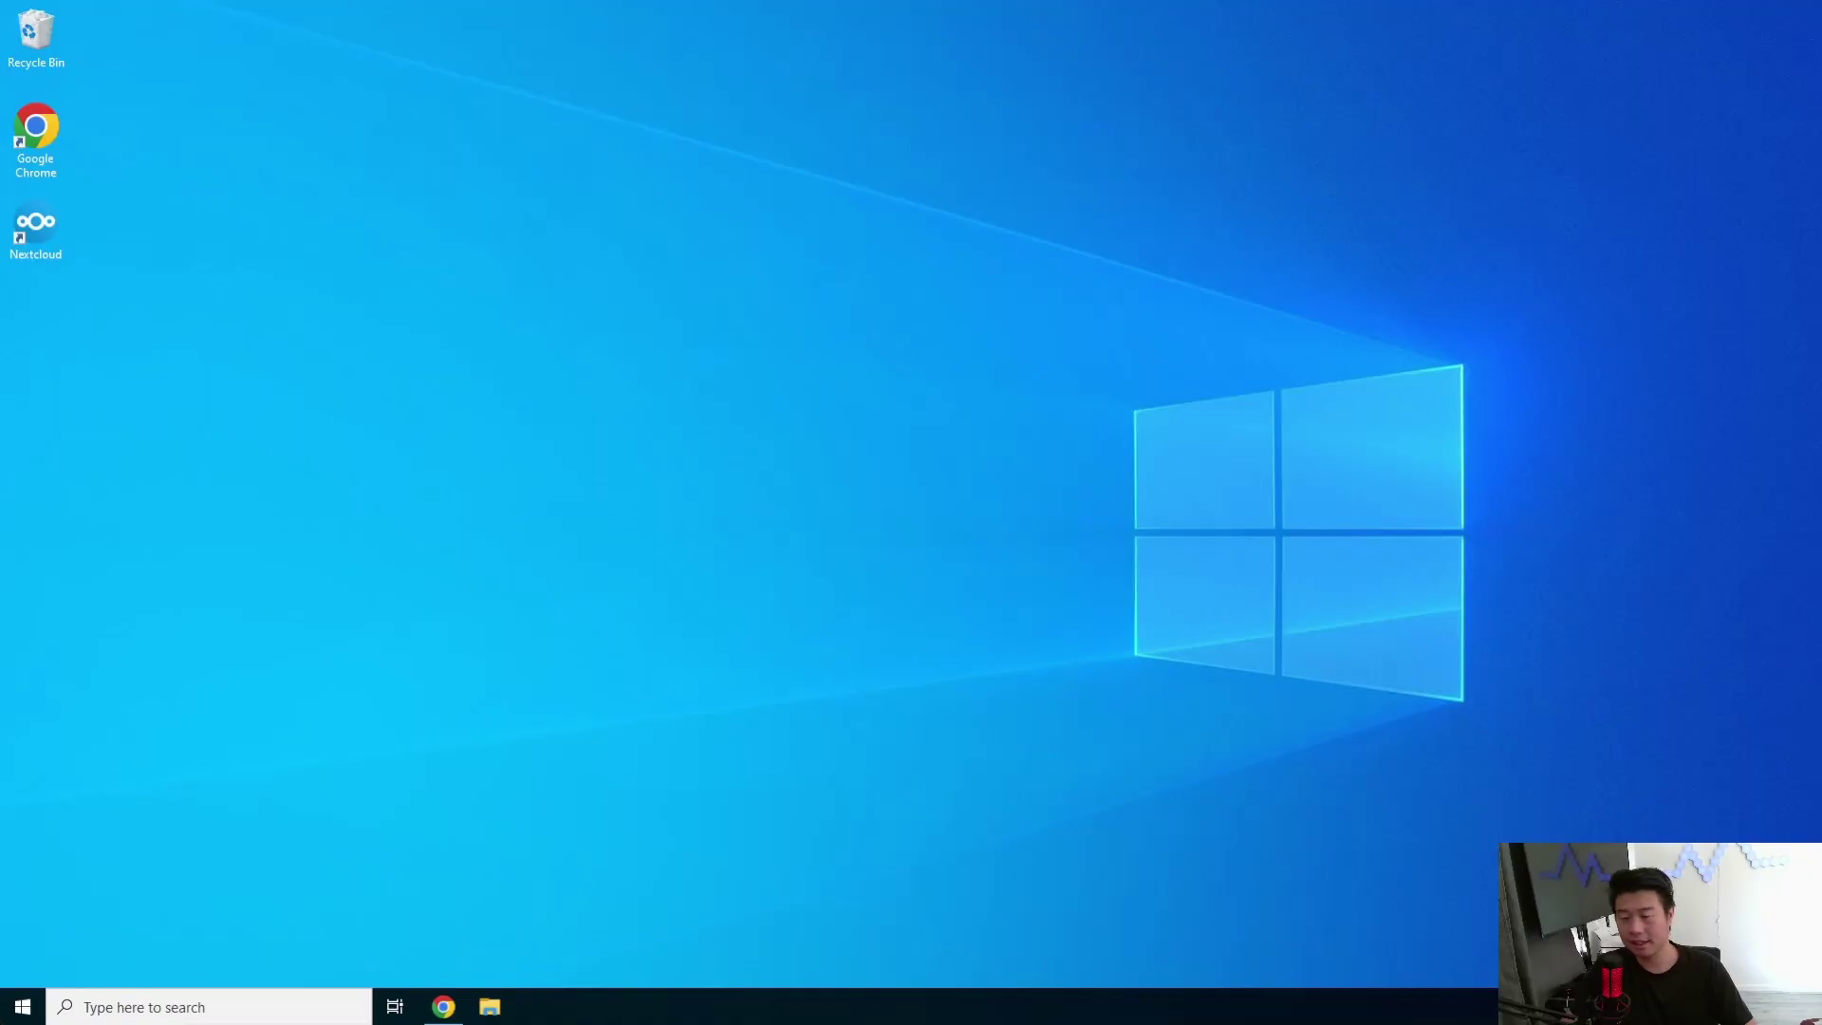
- Open the Windows search to look up the Command Prompt app
click(29, 1001)
- Launch Command Prompt and SSH into 172.16.1.44 as root, accepting the host key
text(cmd)
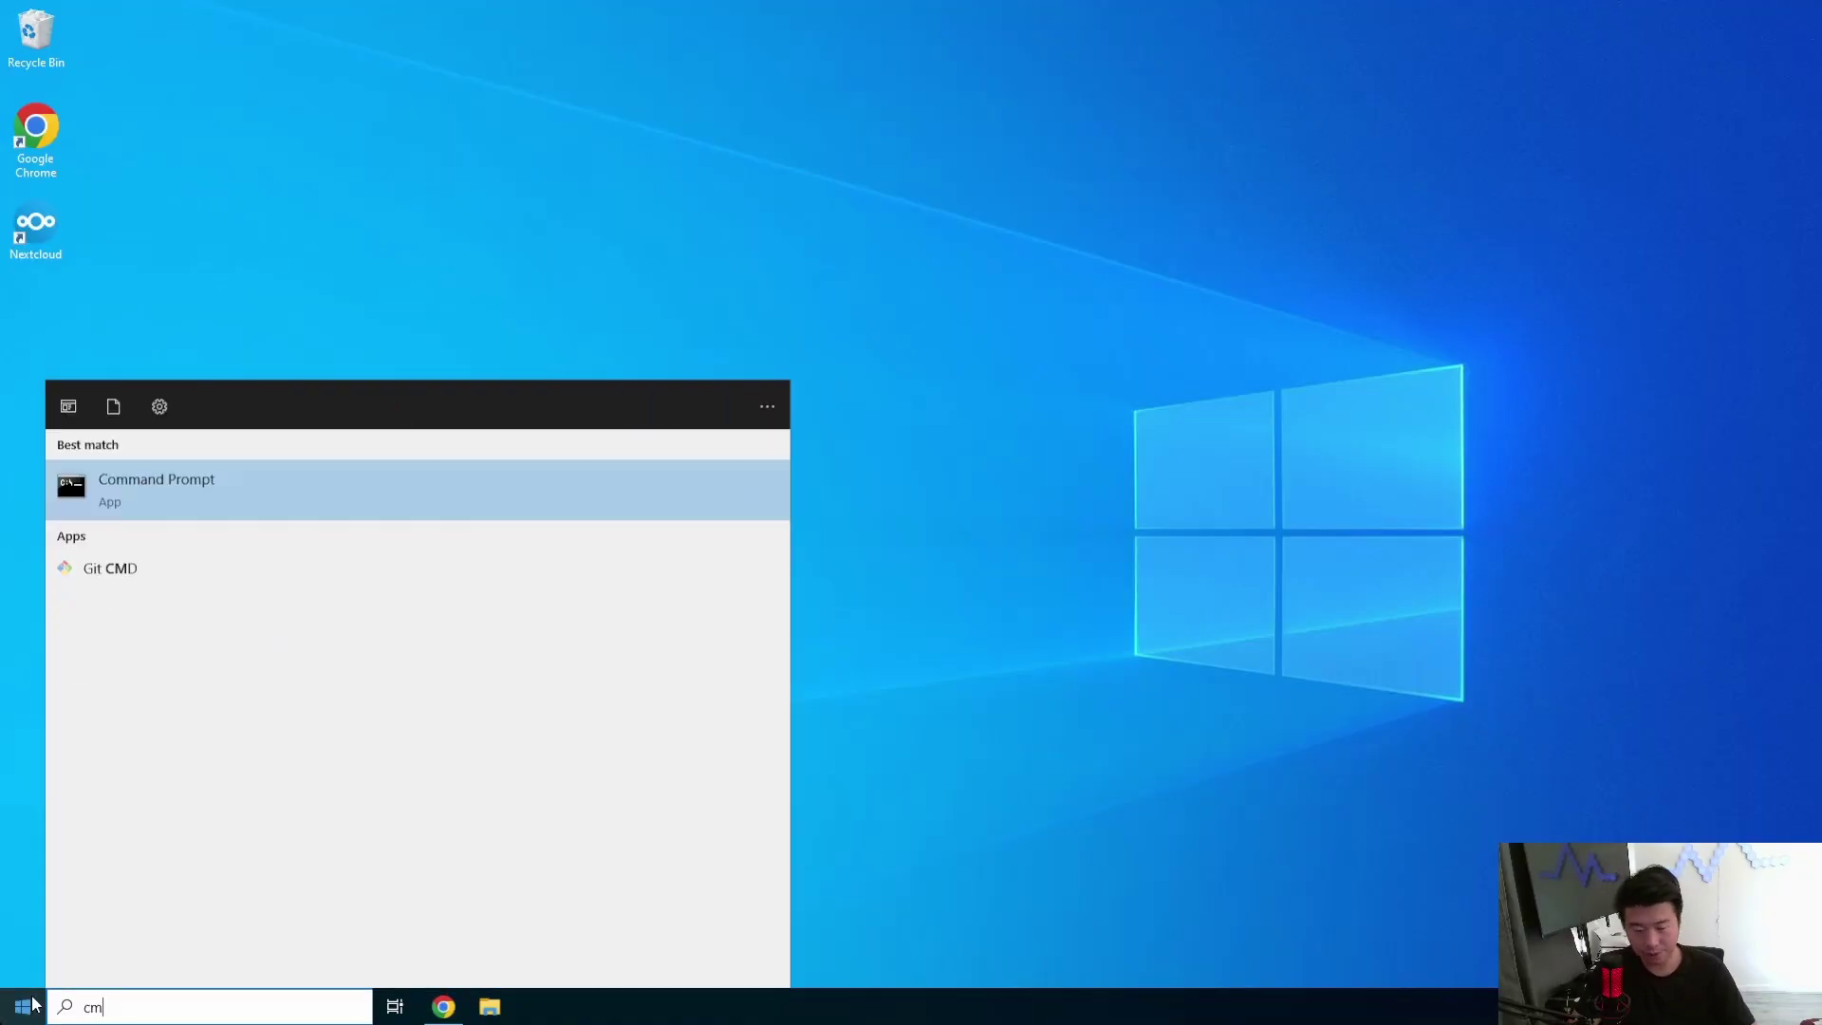
key(Return)
text(ssh root@192)
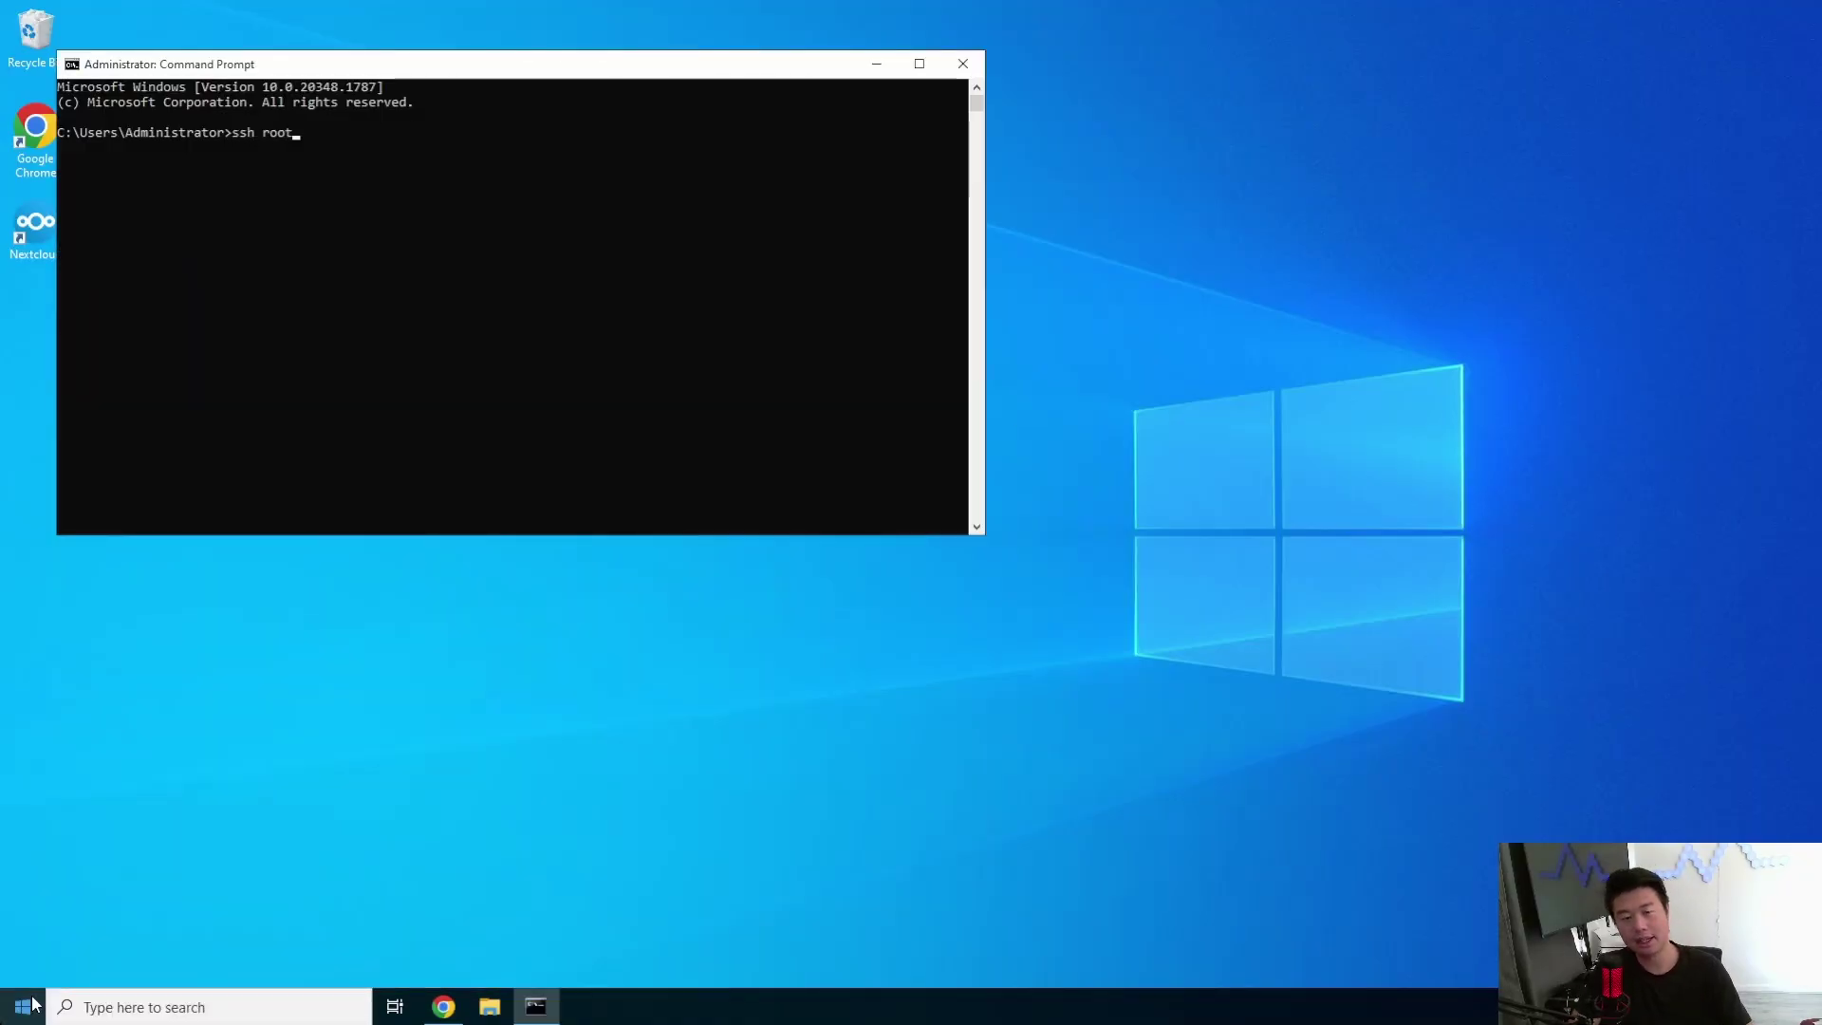
key(BackSpace)
key(BackSpace)
text(72.16.1.)
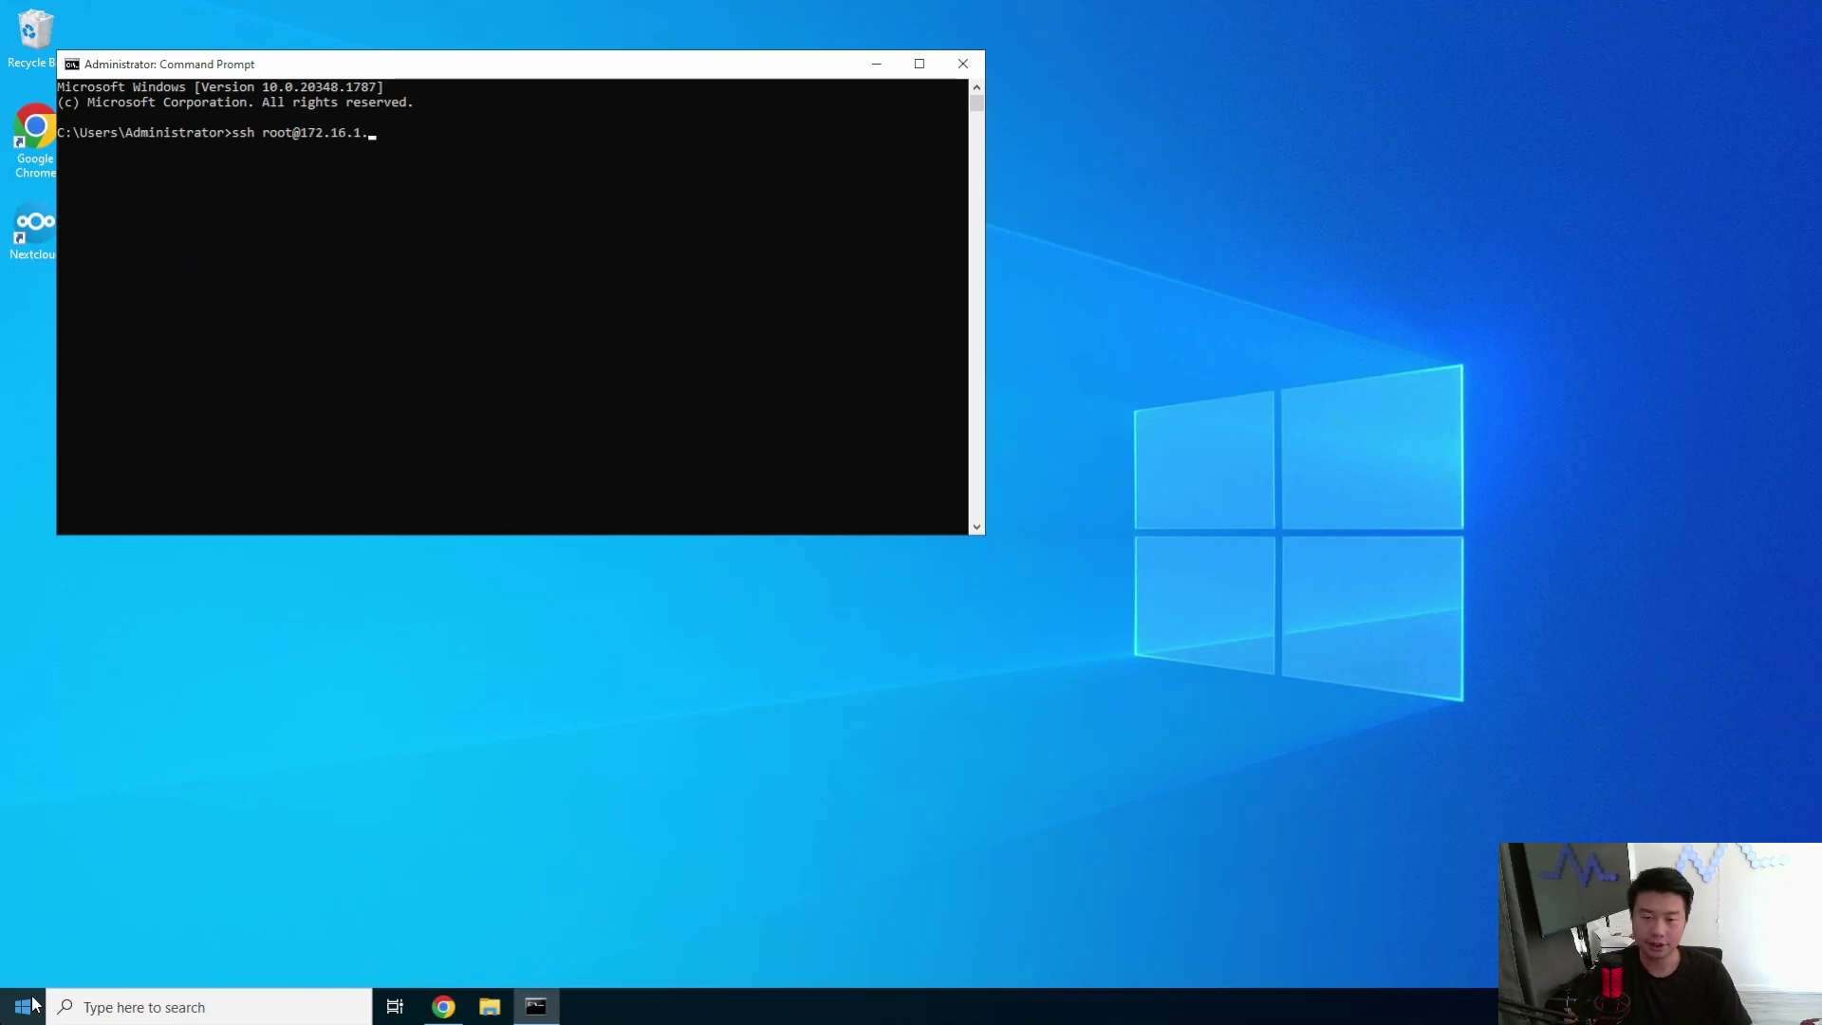
text(44)
key(Return)
text(yes)
key(Return)
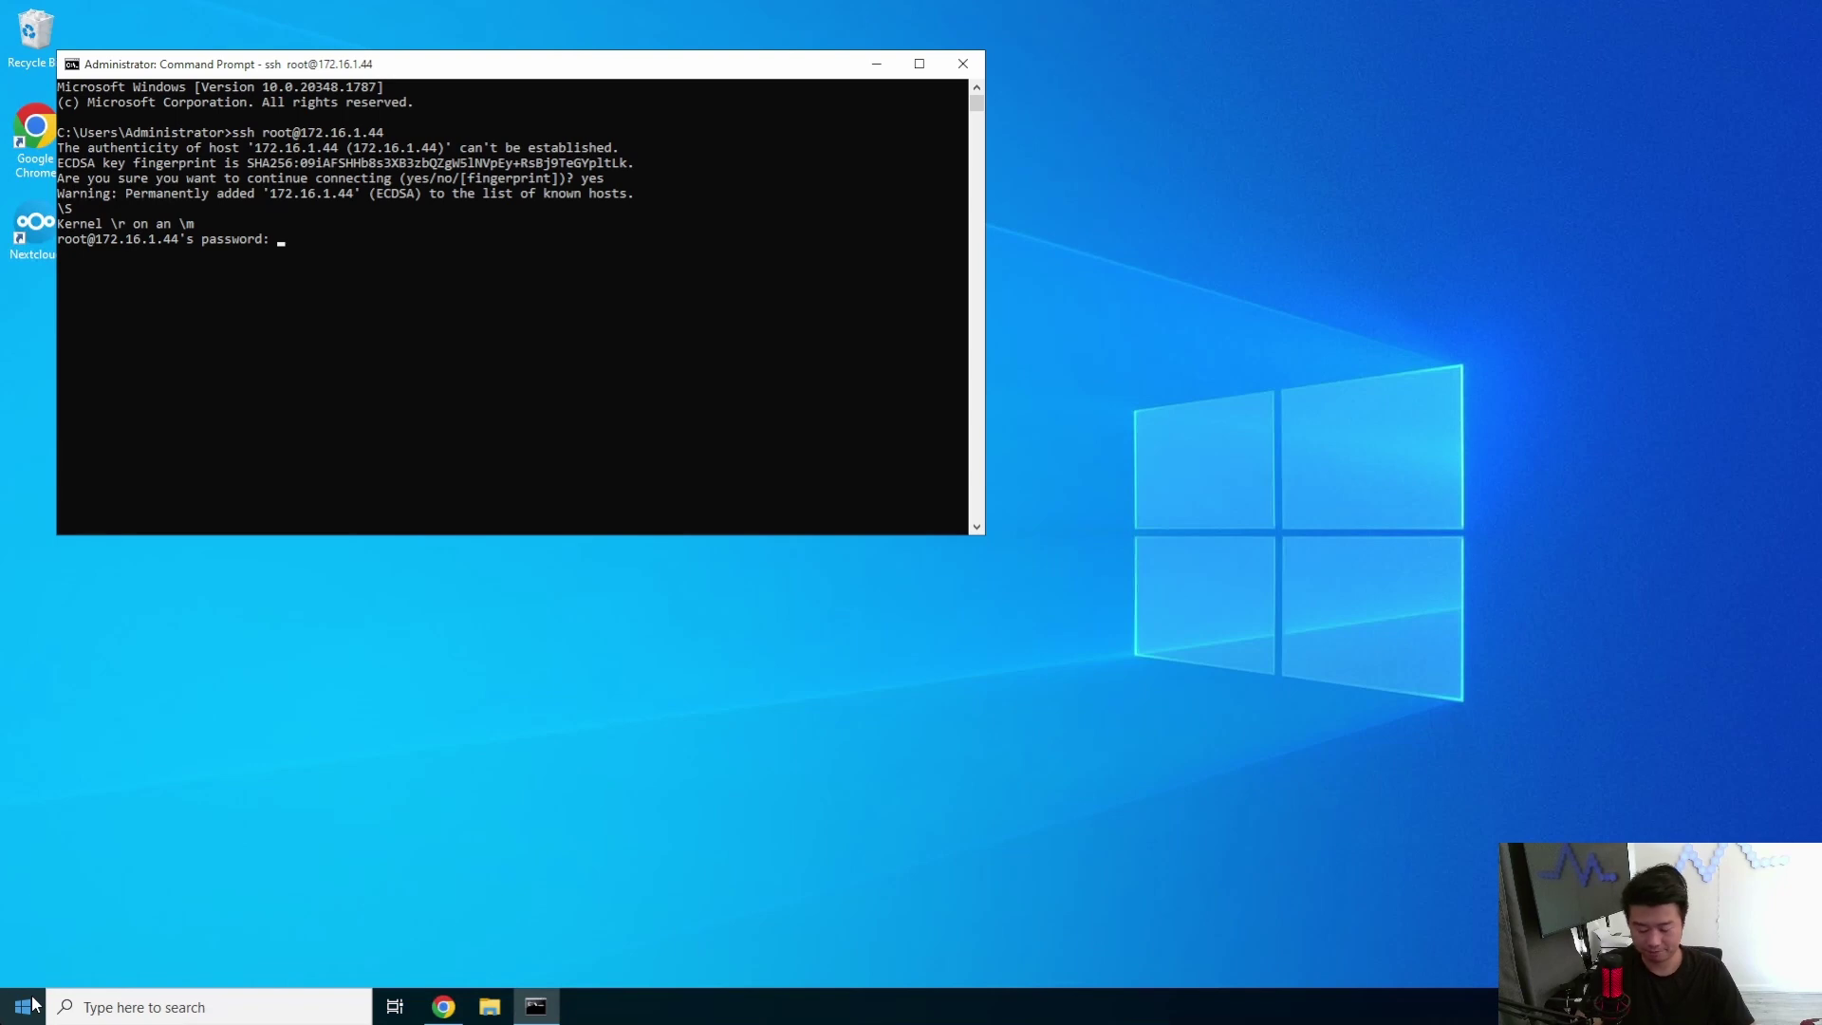
key(Return)
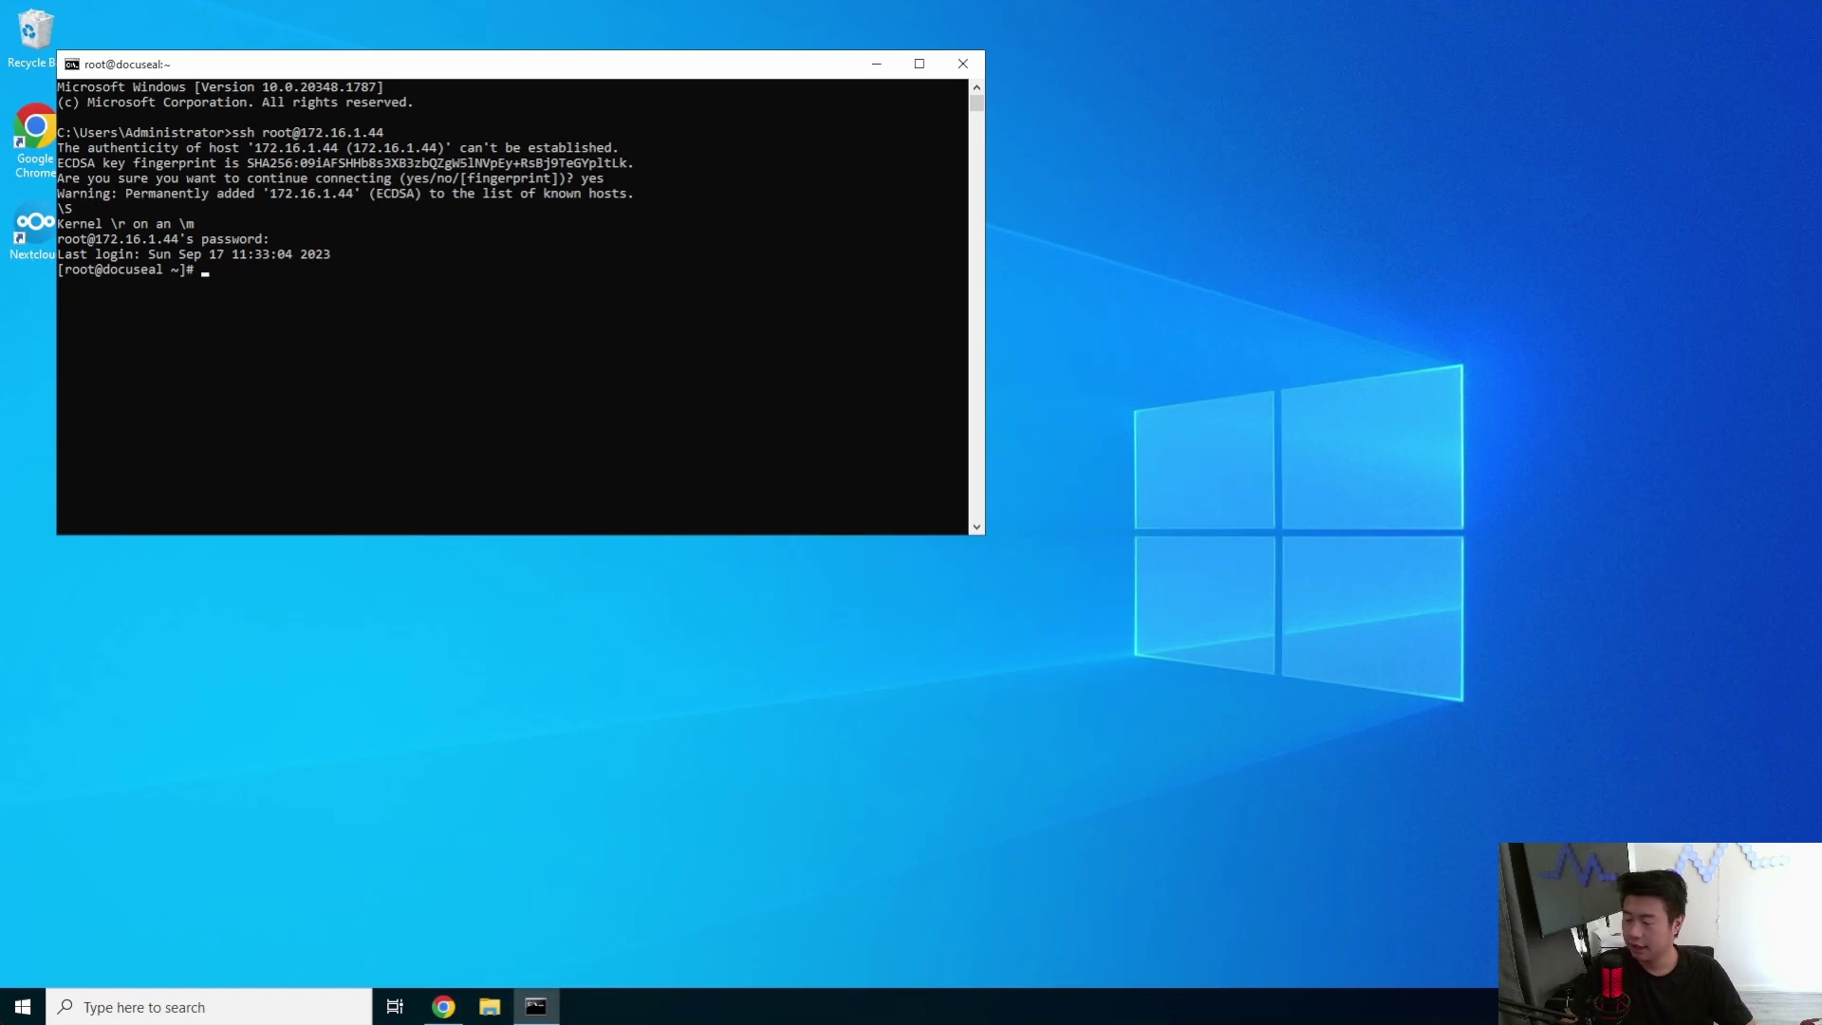
- Add the Docker CE yum repository and start typing the yum -y install docker-ce command
right_click(355, 350)
key(Return)
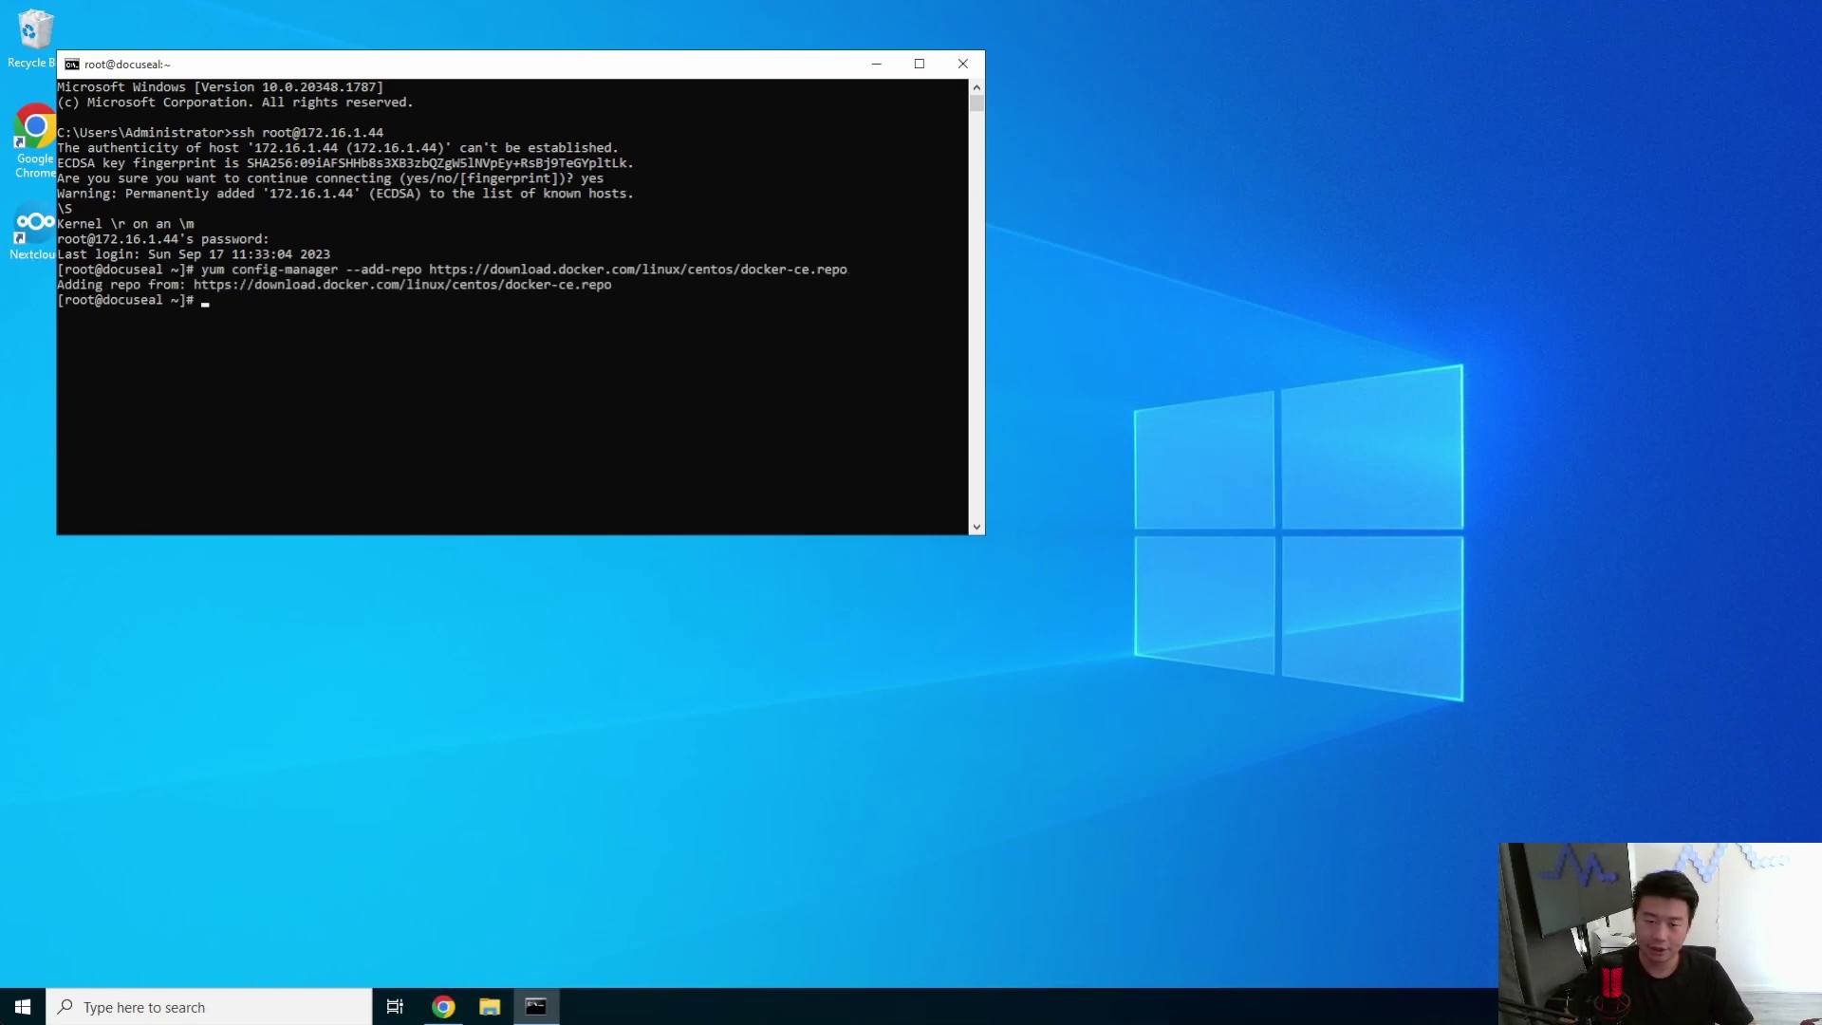
drag(373, 70, 760, 127)
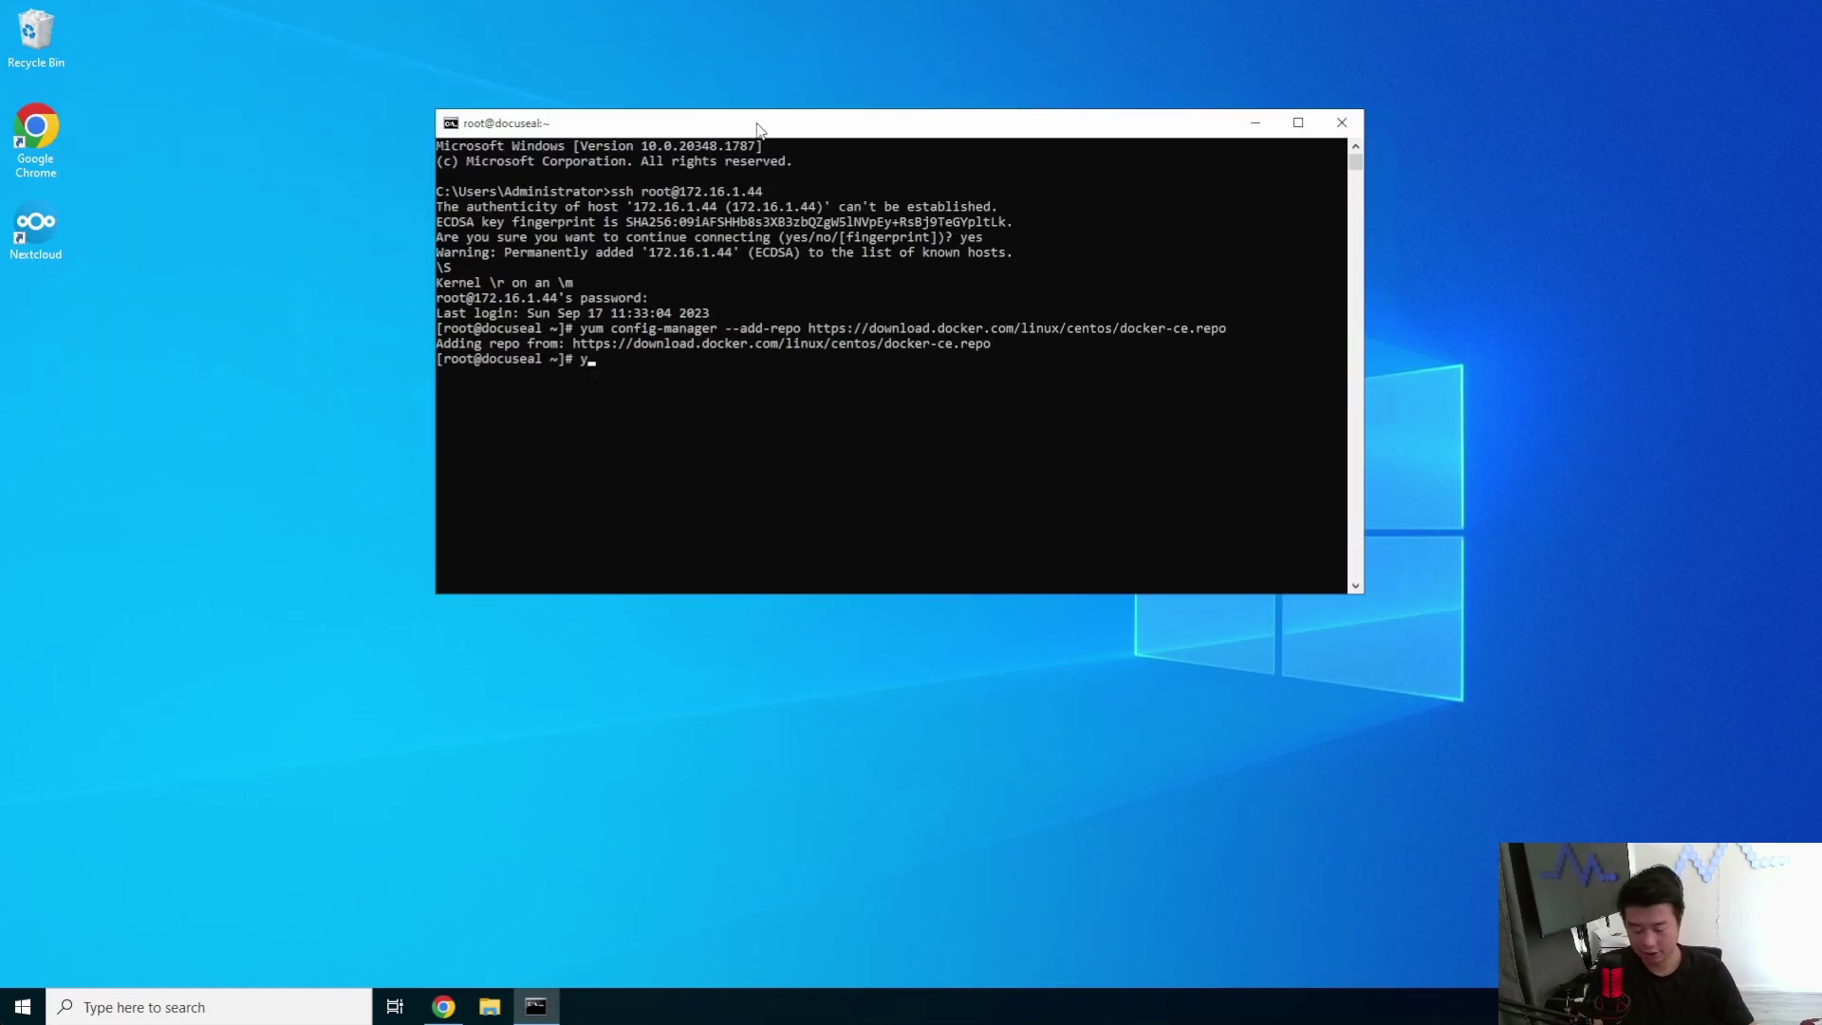
text(yum -y install dcoke)
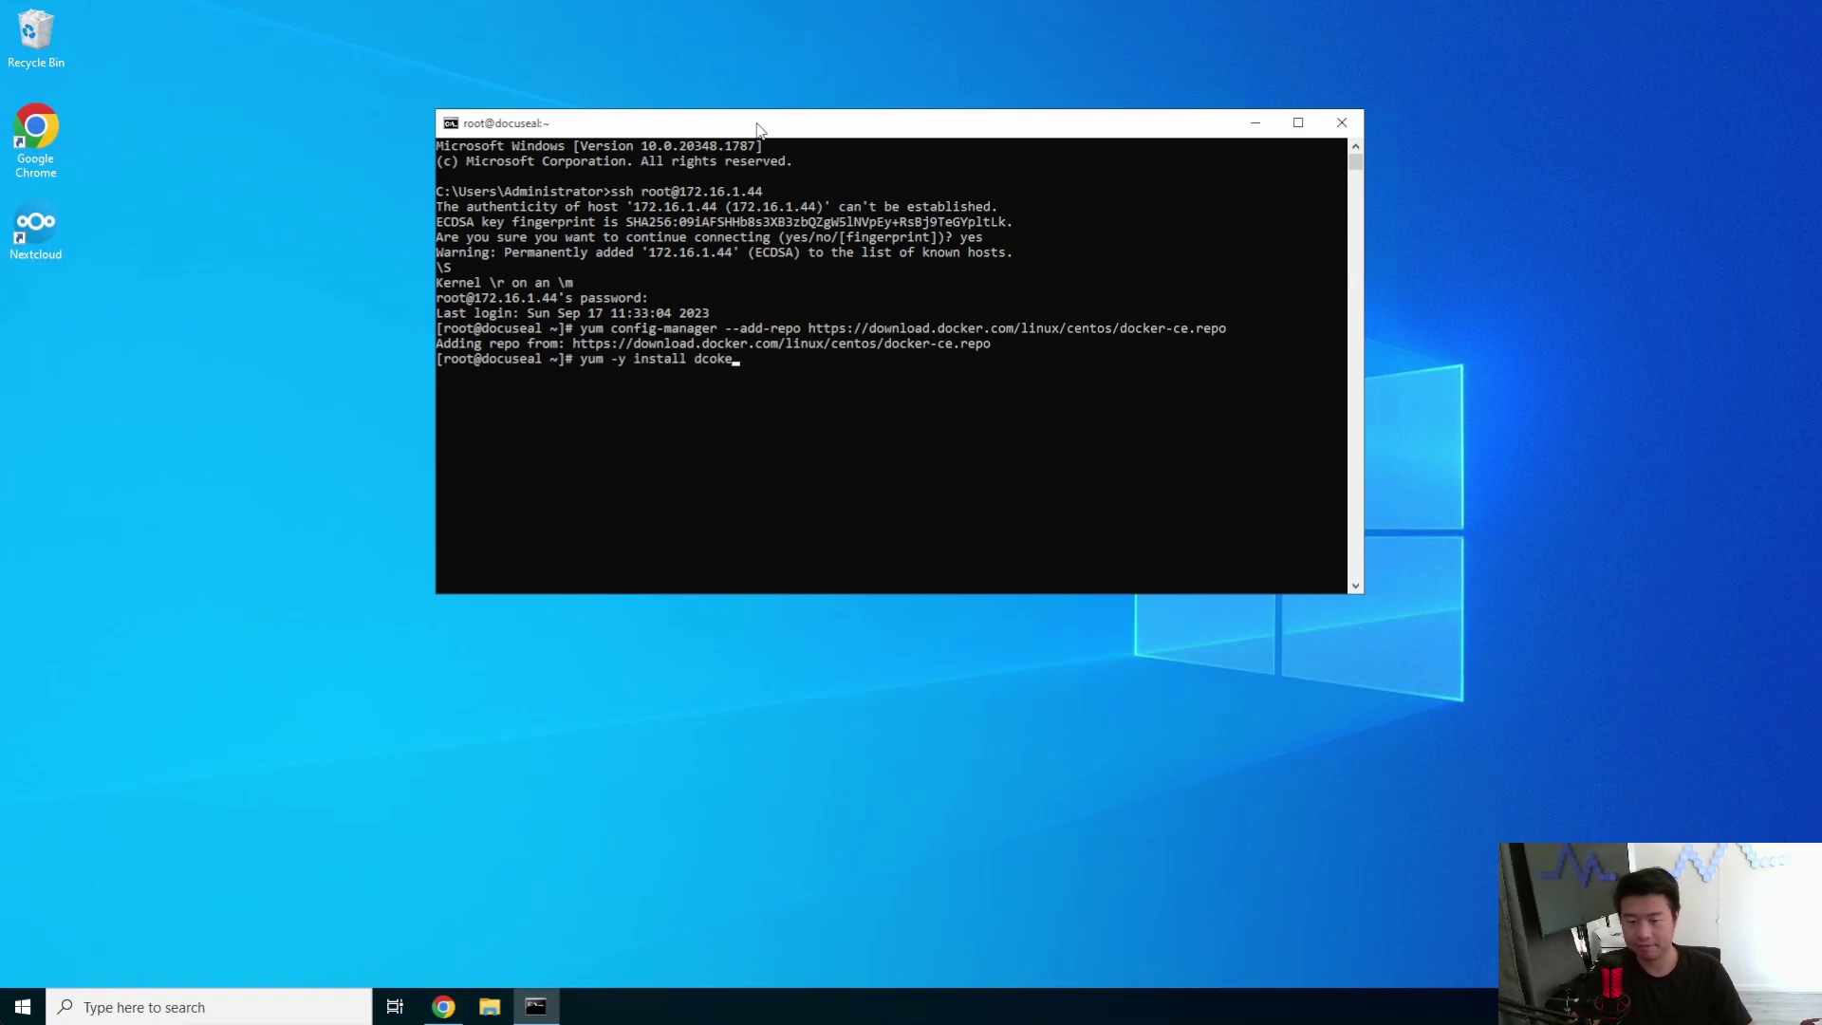
key(BackSpace)
key(BackSpace)
key(BackSpace)
key(BackSpace)
text(ocker-ce)
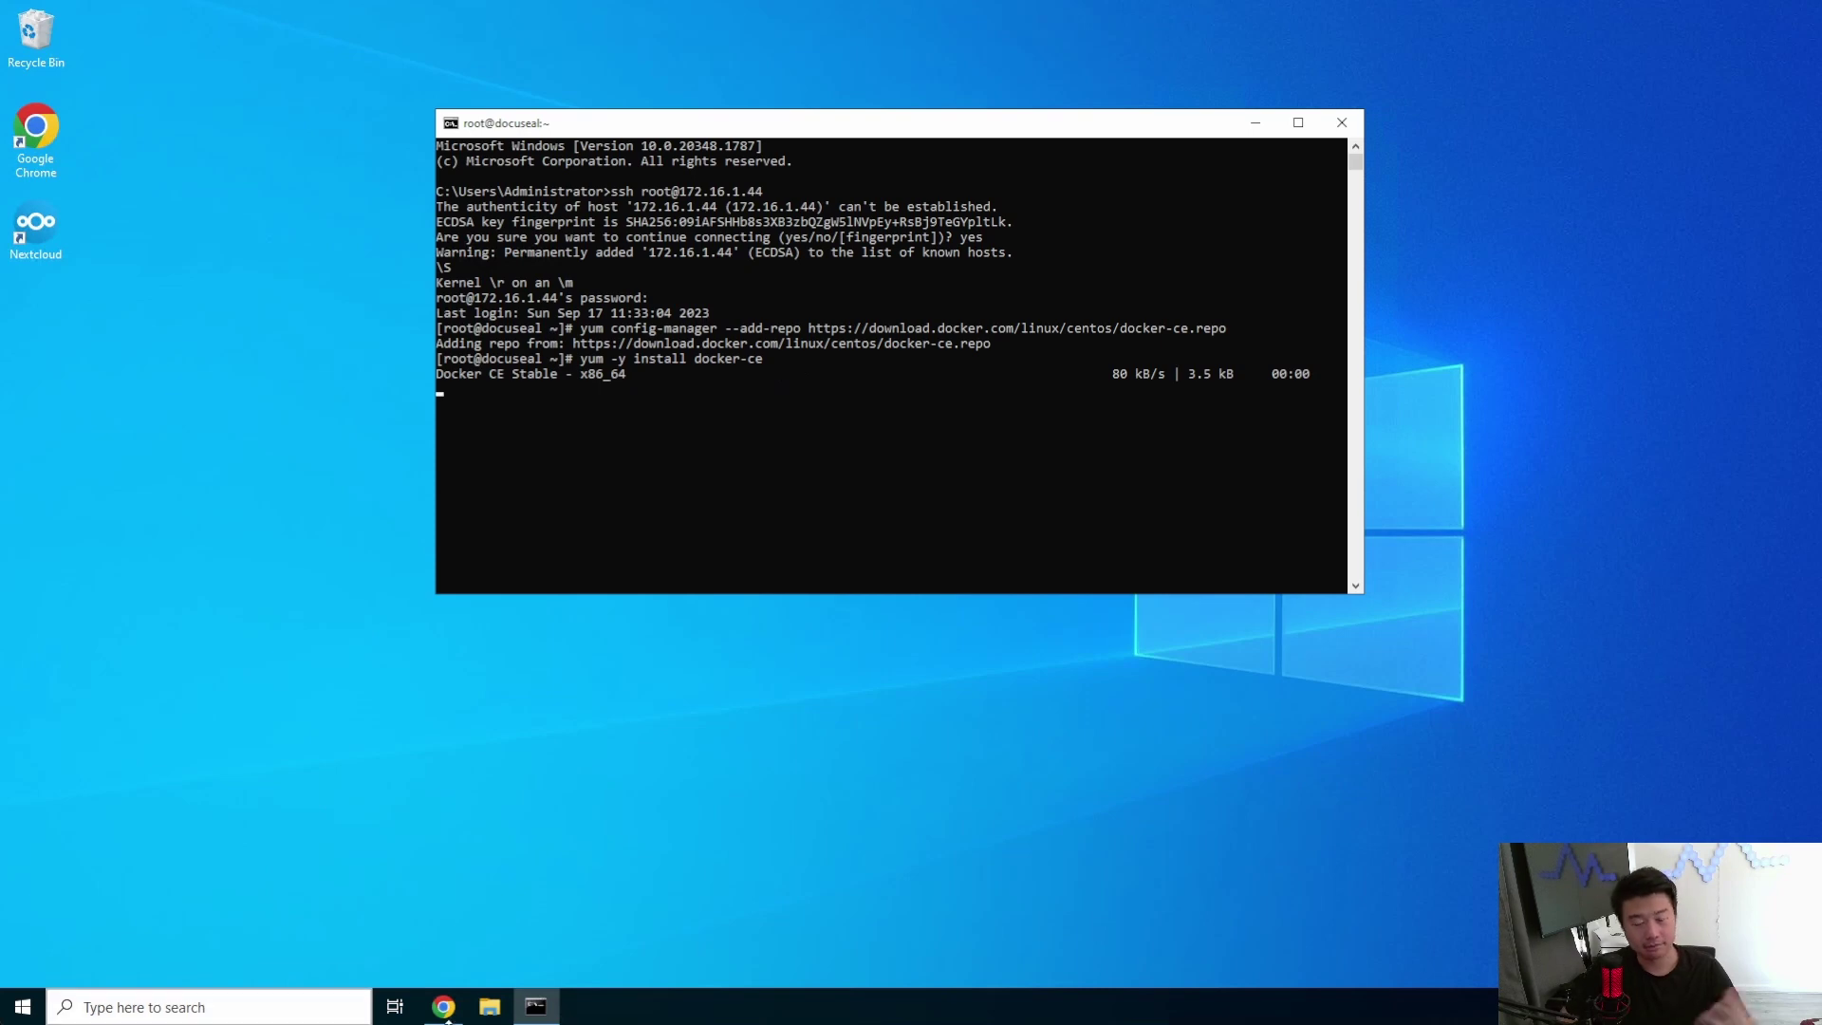
- Open the GitLab dns project in the Web IDE with dragon.local.zone loaded
click(446, 1009)
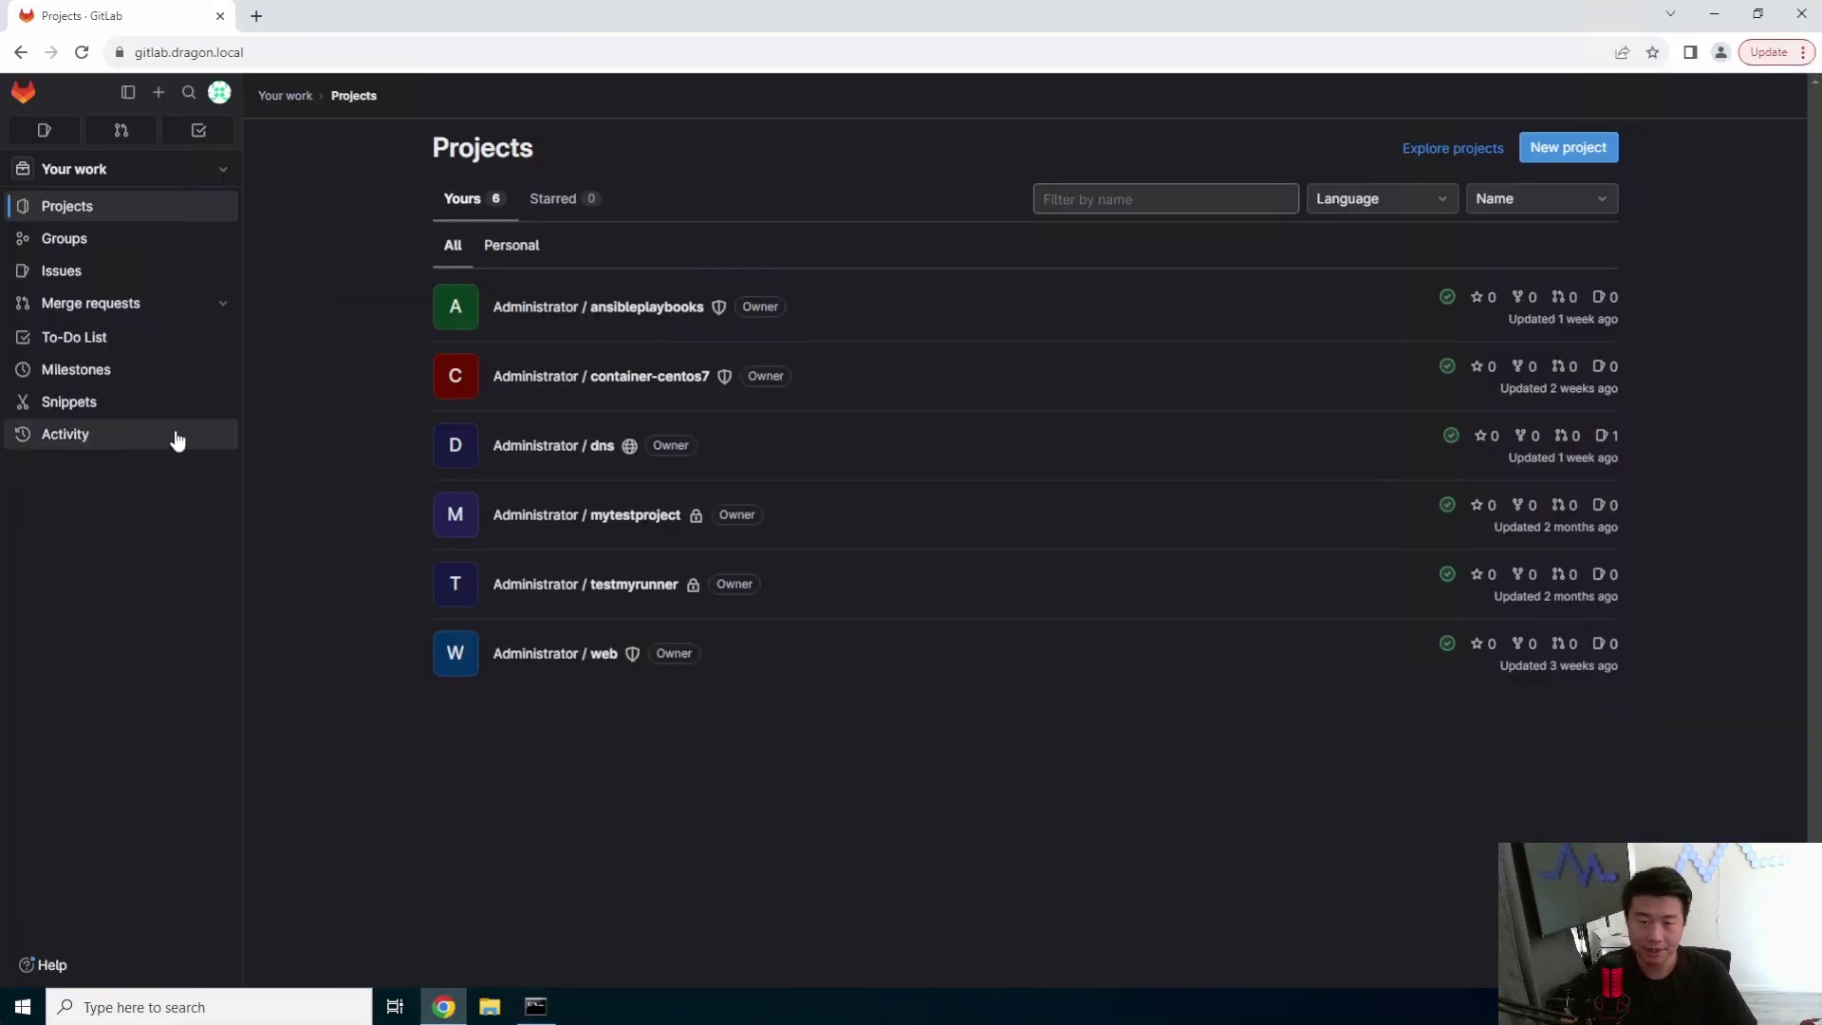
click(561, 379)
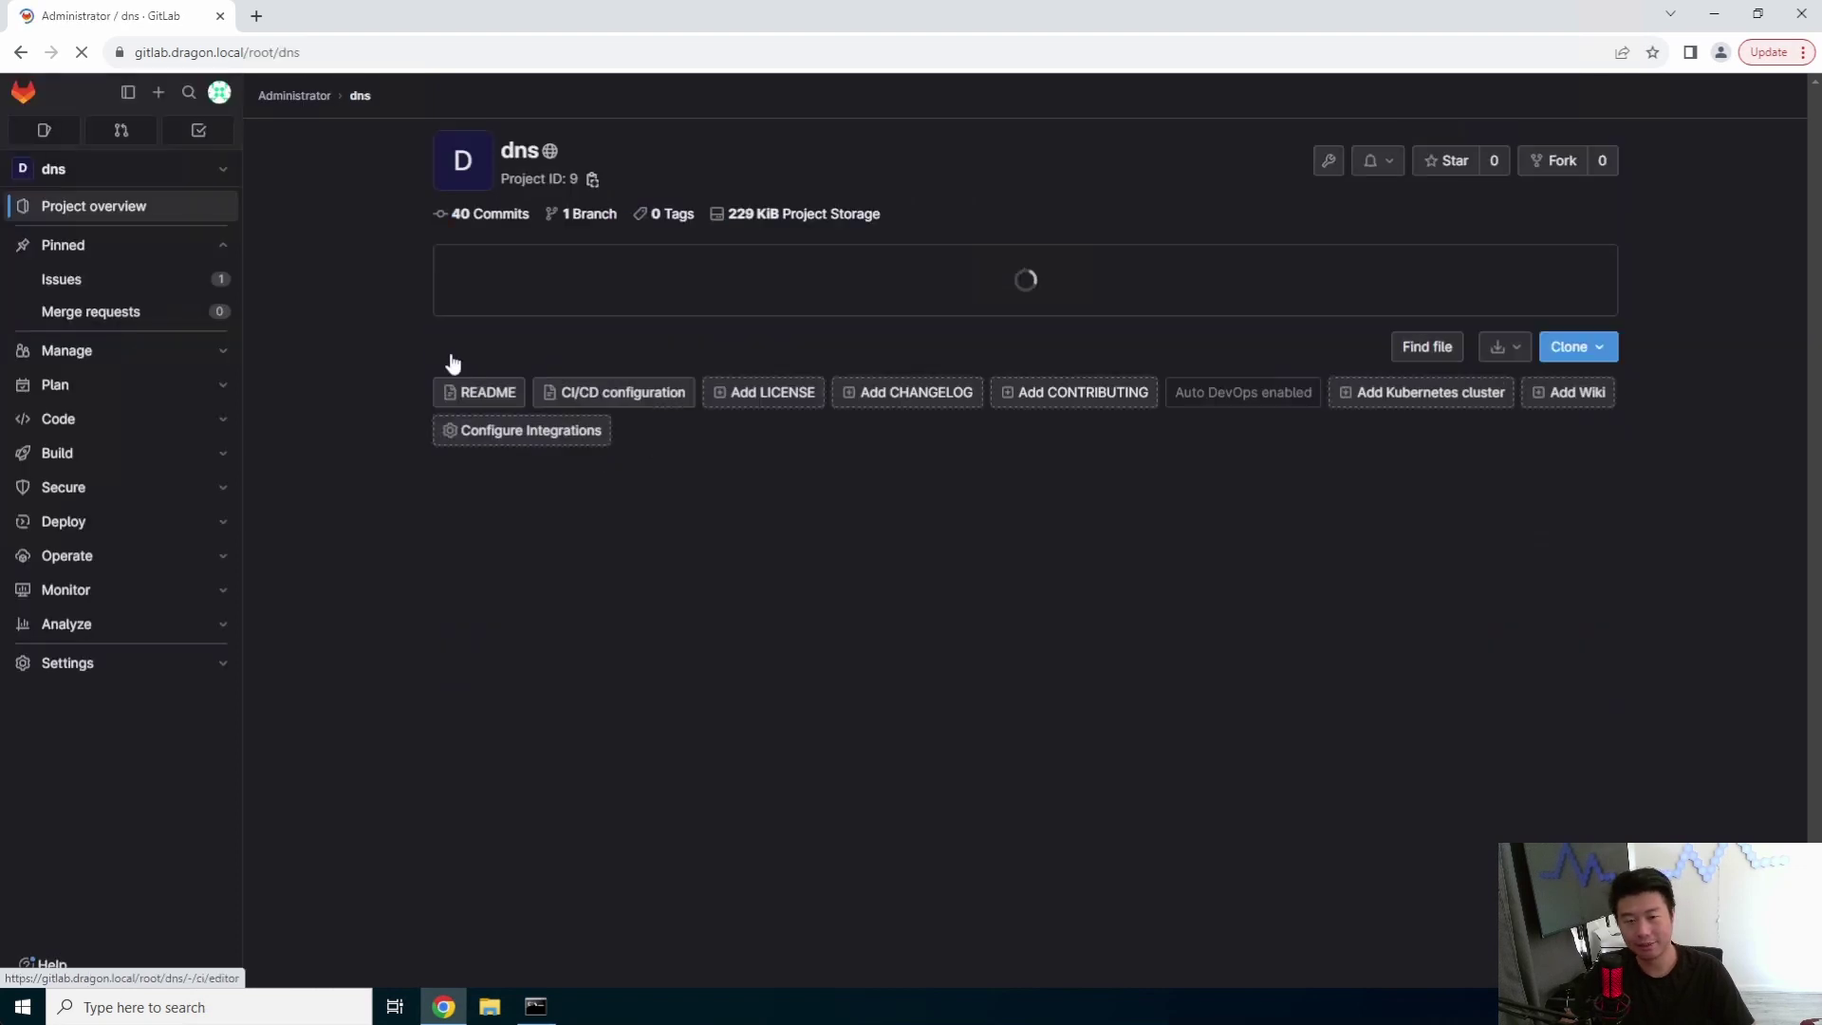
click(1439, 350)
click(1451, 383)
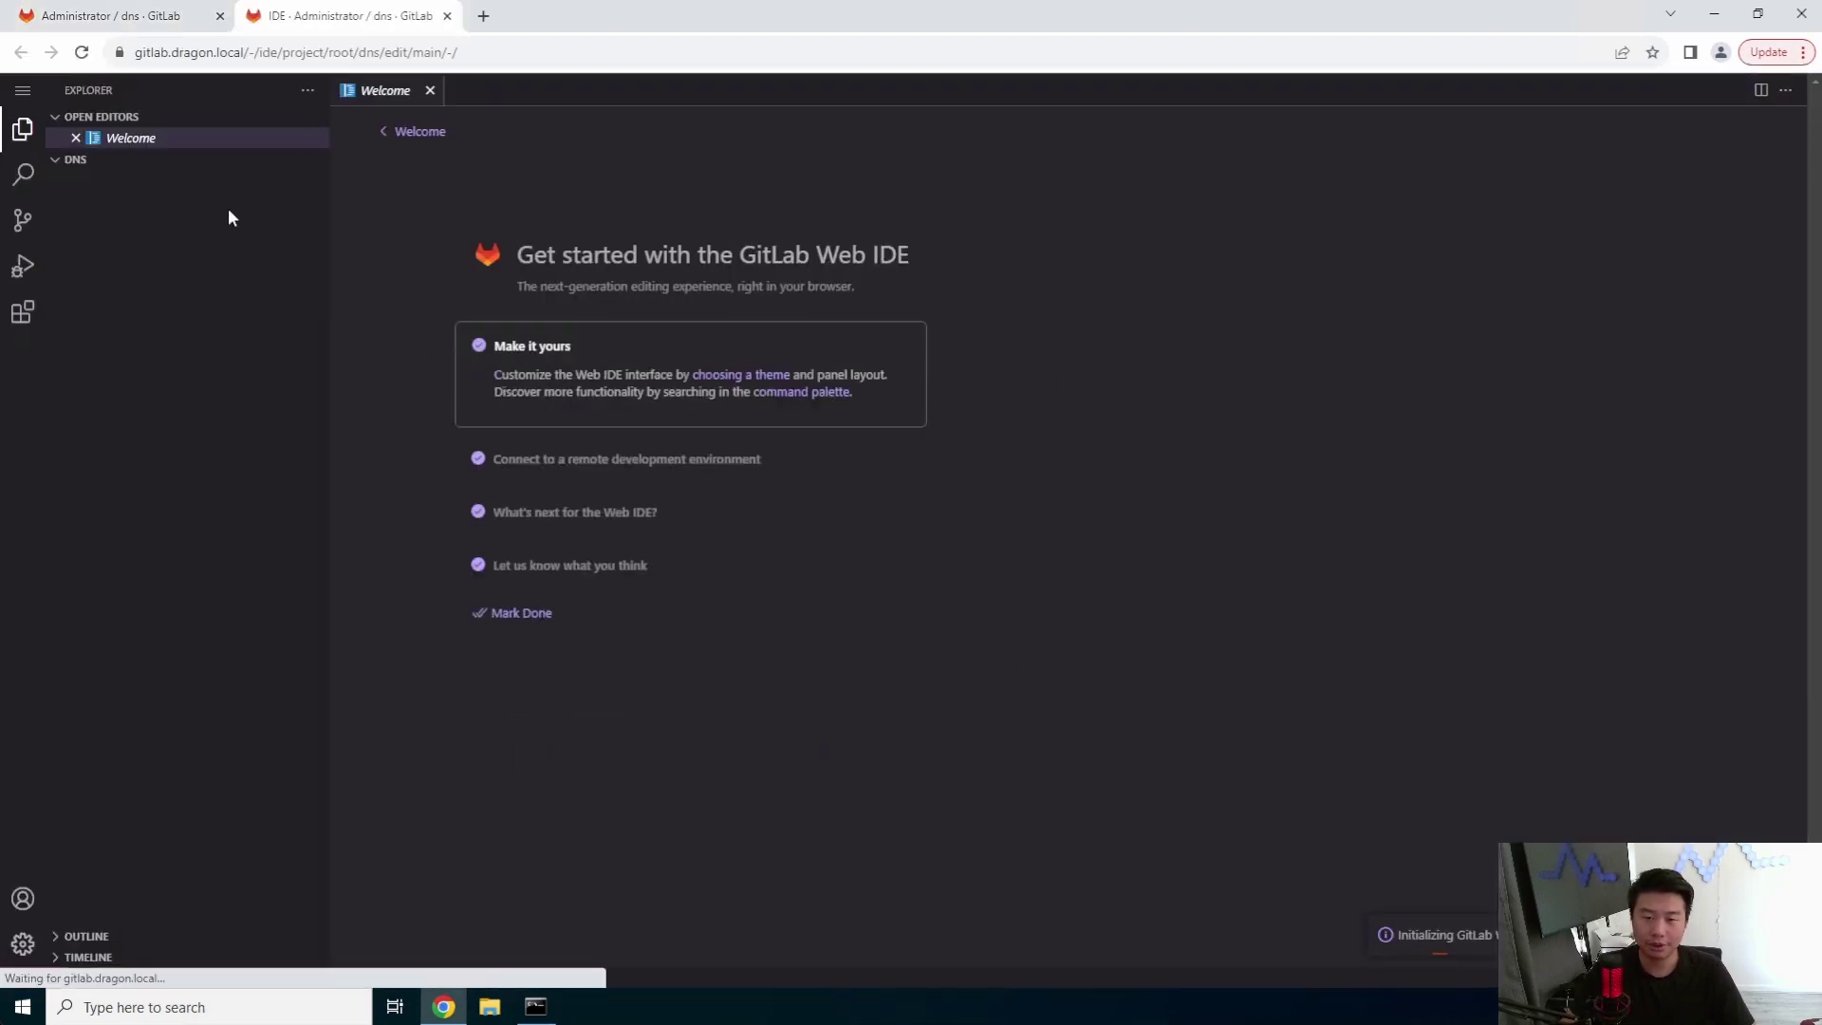
click(165, 203)
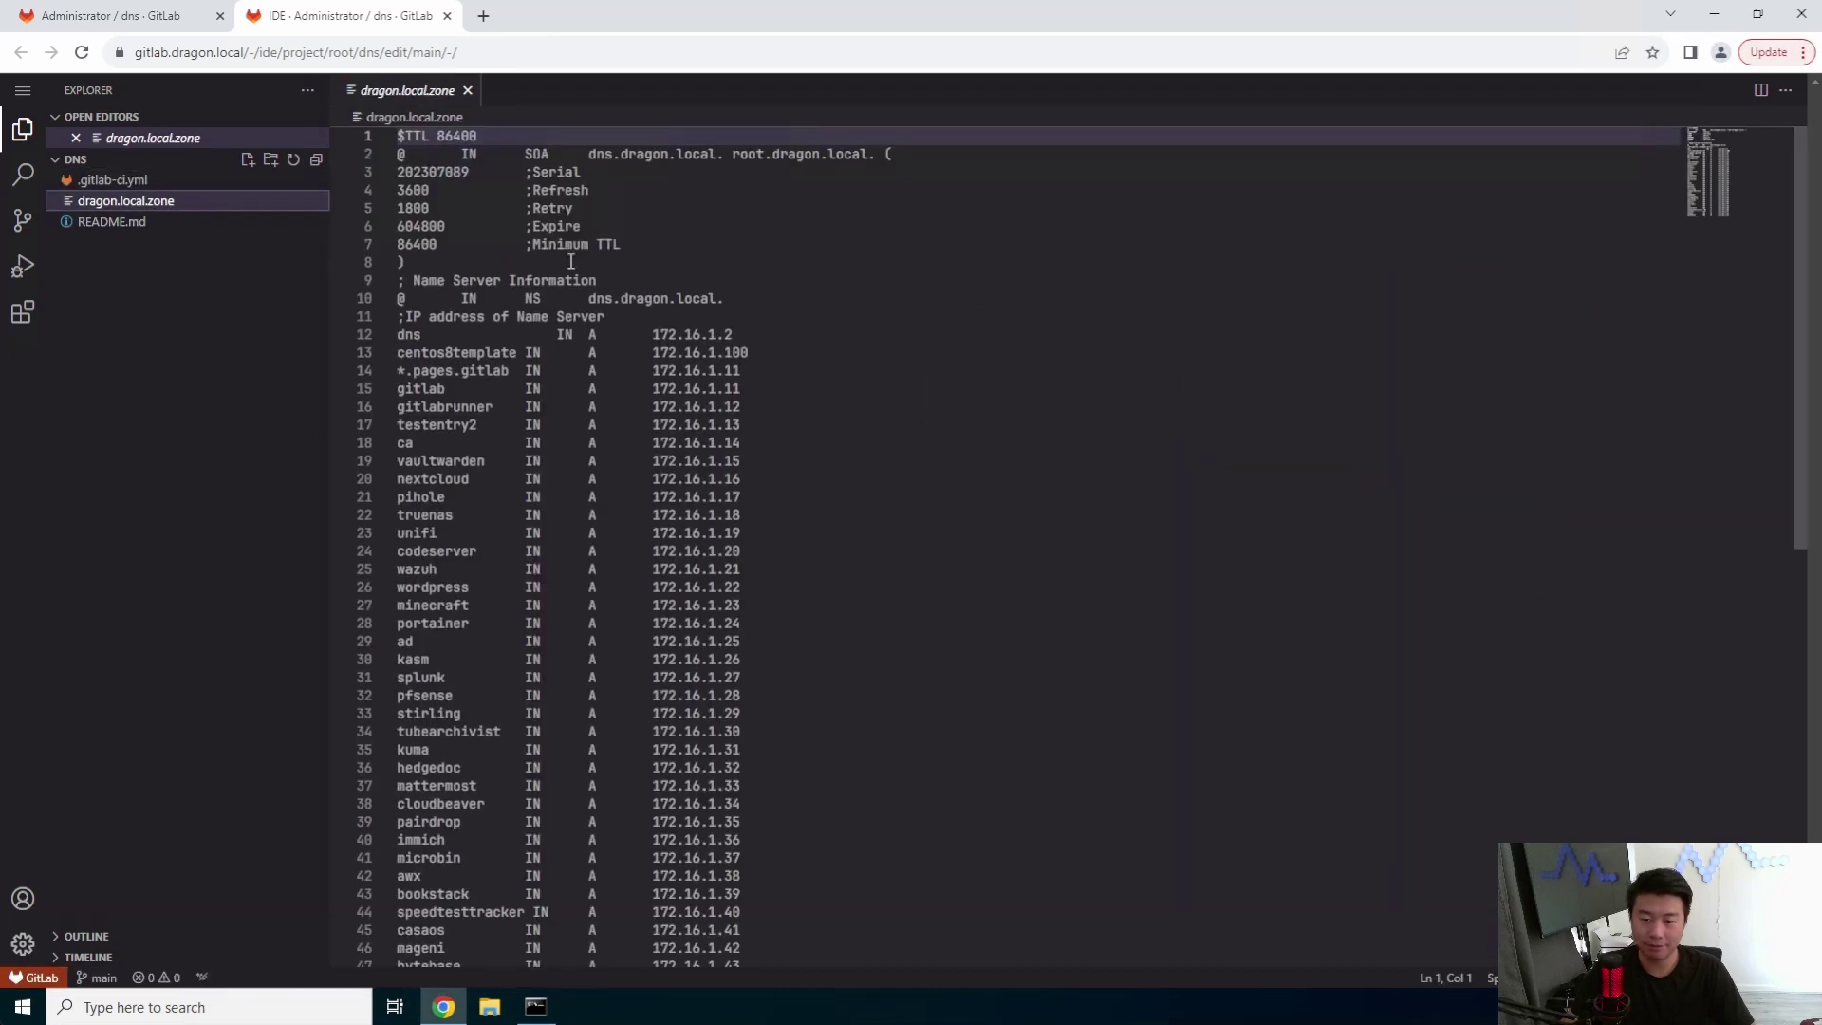
- Bump the zone file's serial number so it ends in 90
click(465, 169)
key(BackSpace)
key(BackSpace)
text(90)
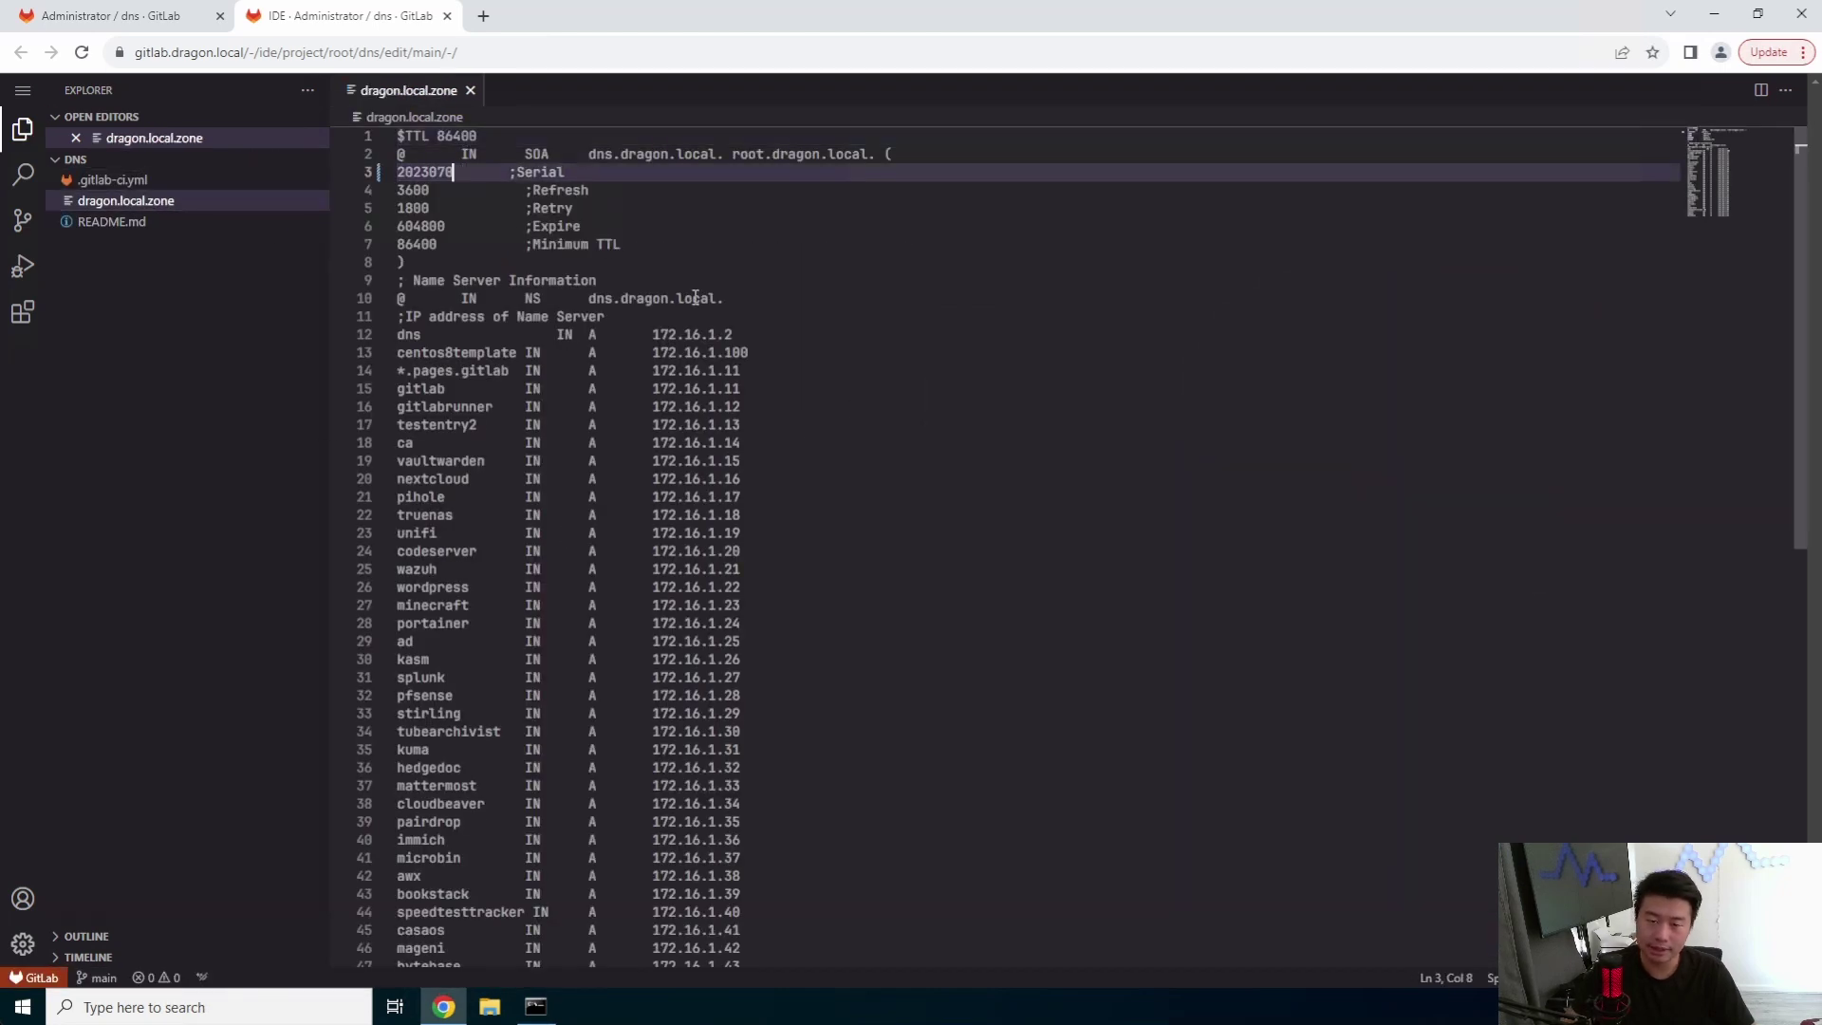
scroll(814, 422, down, 4)
- Append a 'docuseal IN A 172.16.1.44' record to the zone file
click(807, 813)
key(Return)
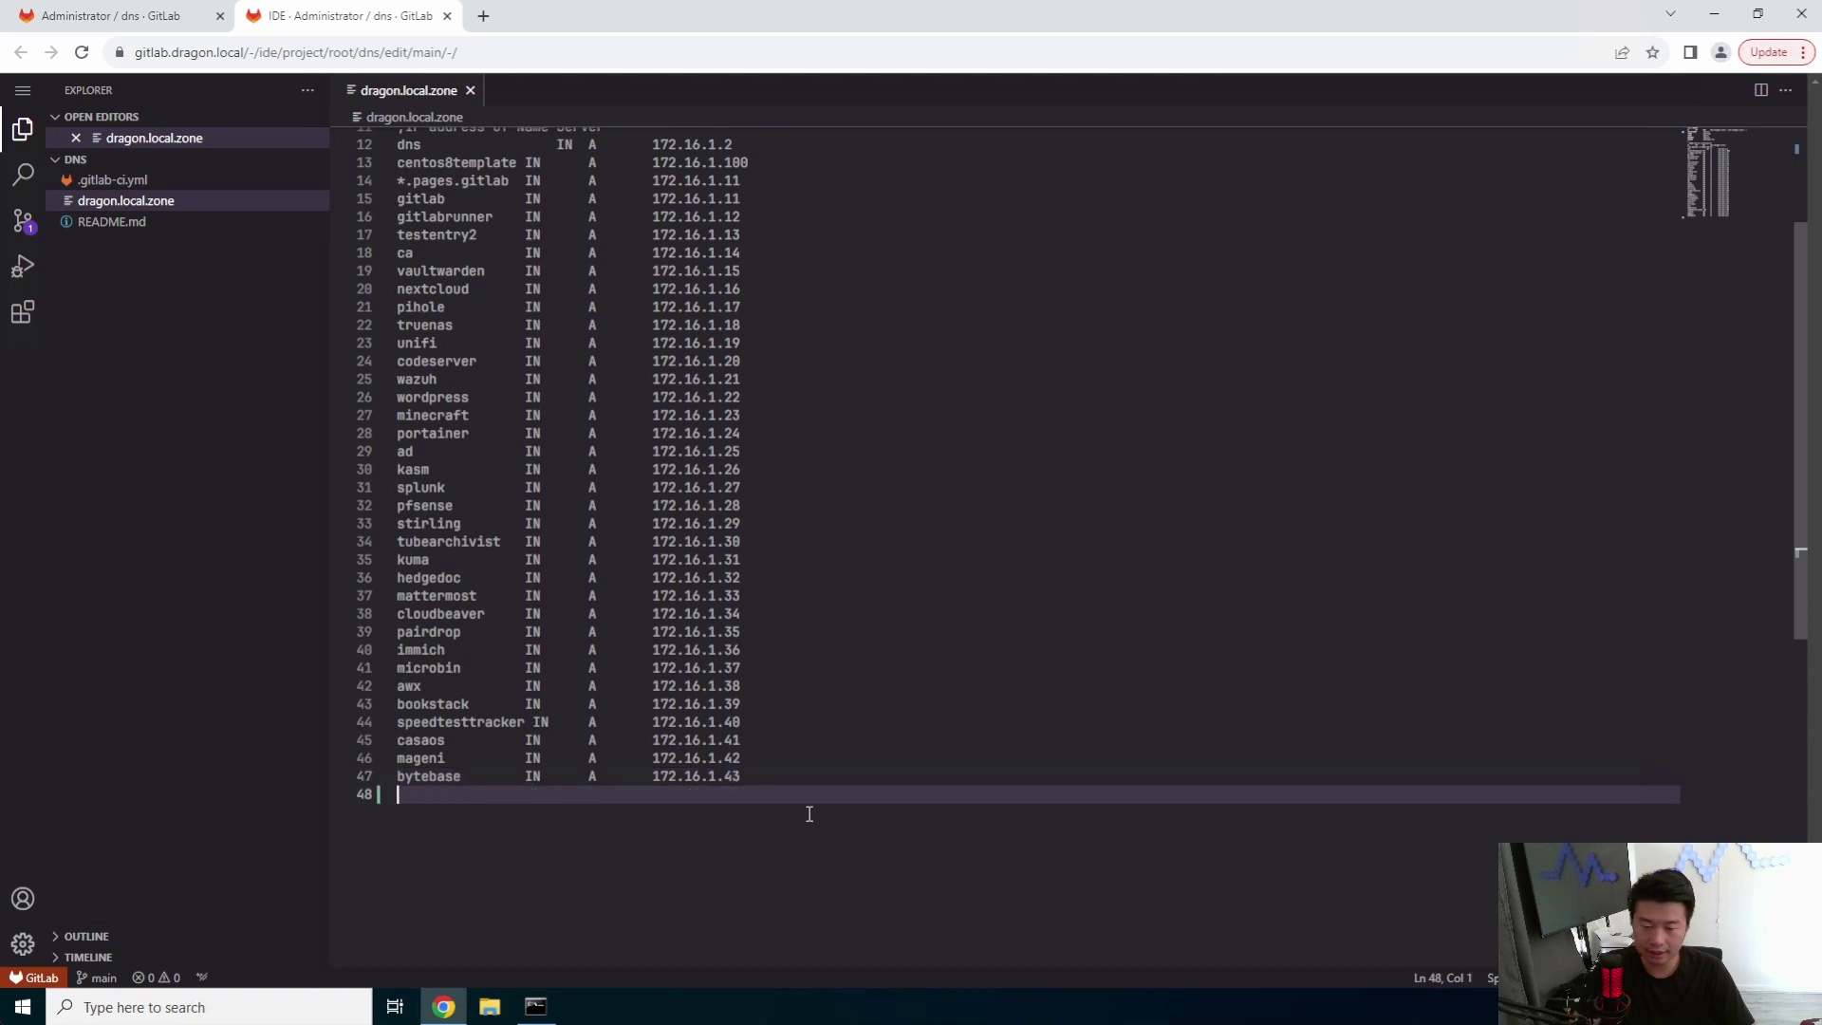
text(docuseal)
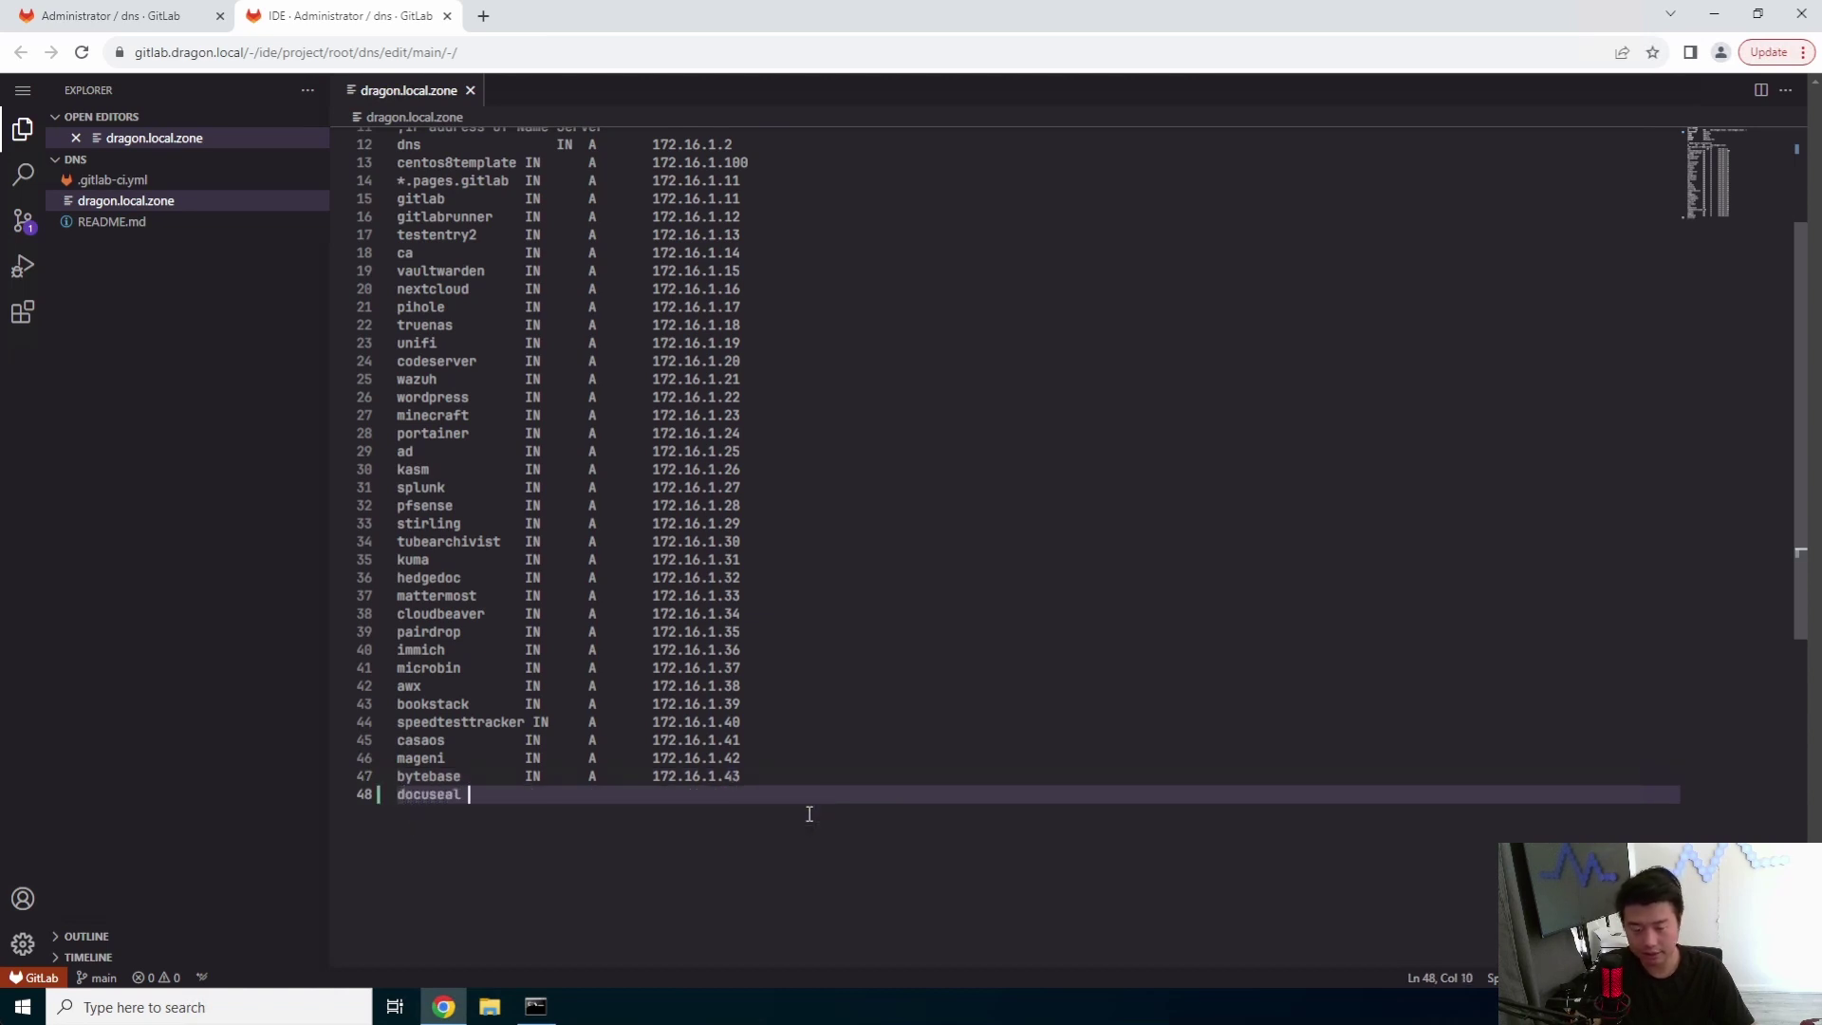
key(Tab)
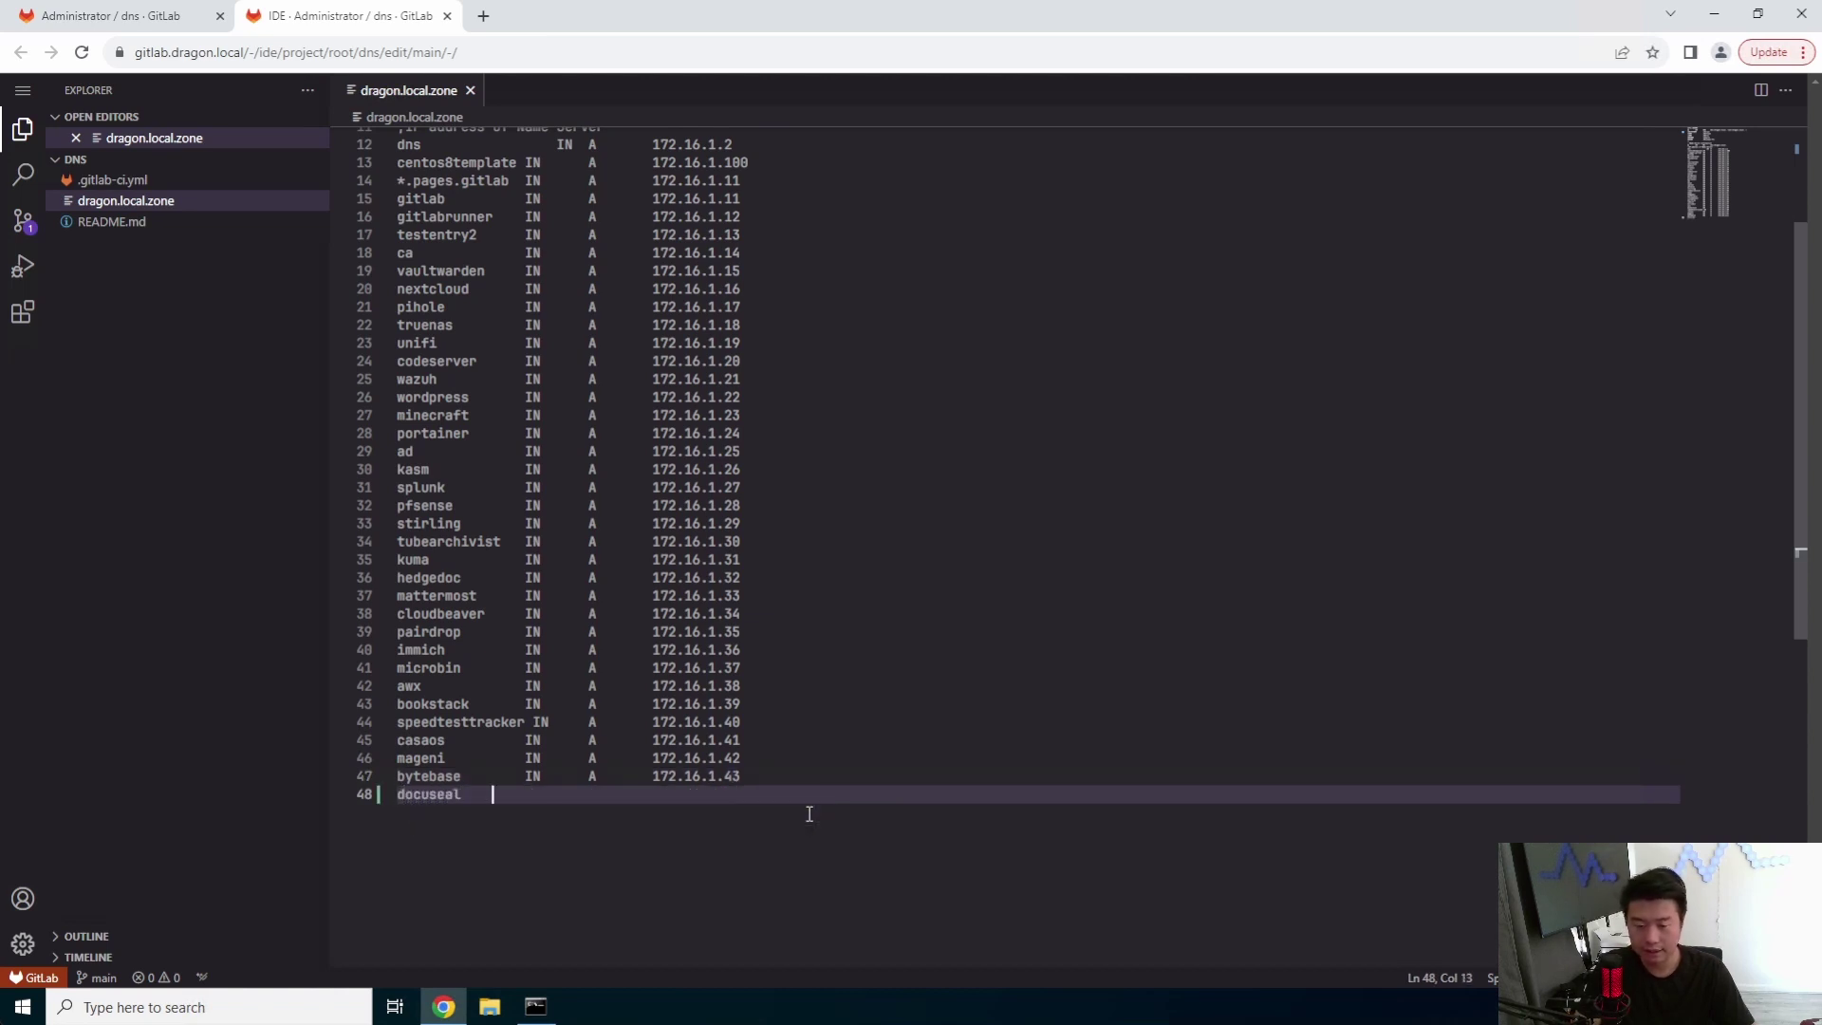
text(IN)
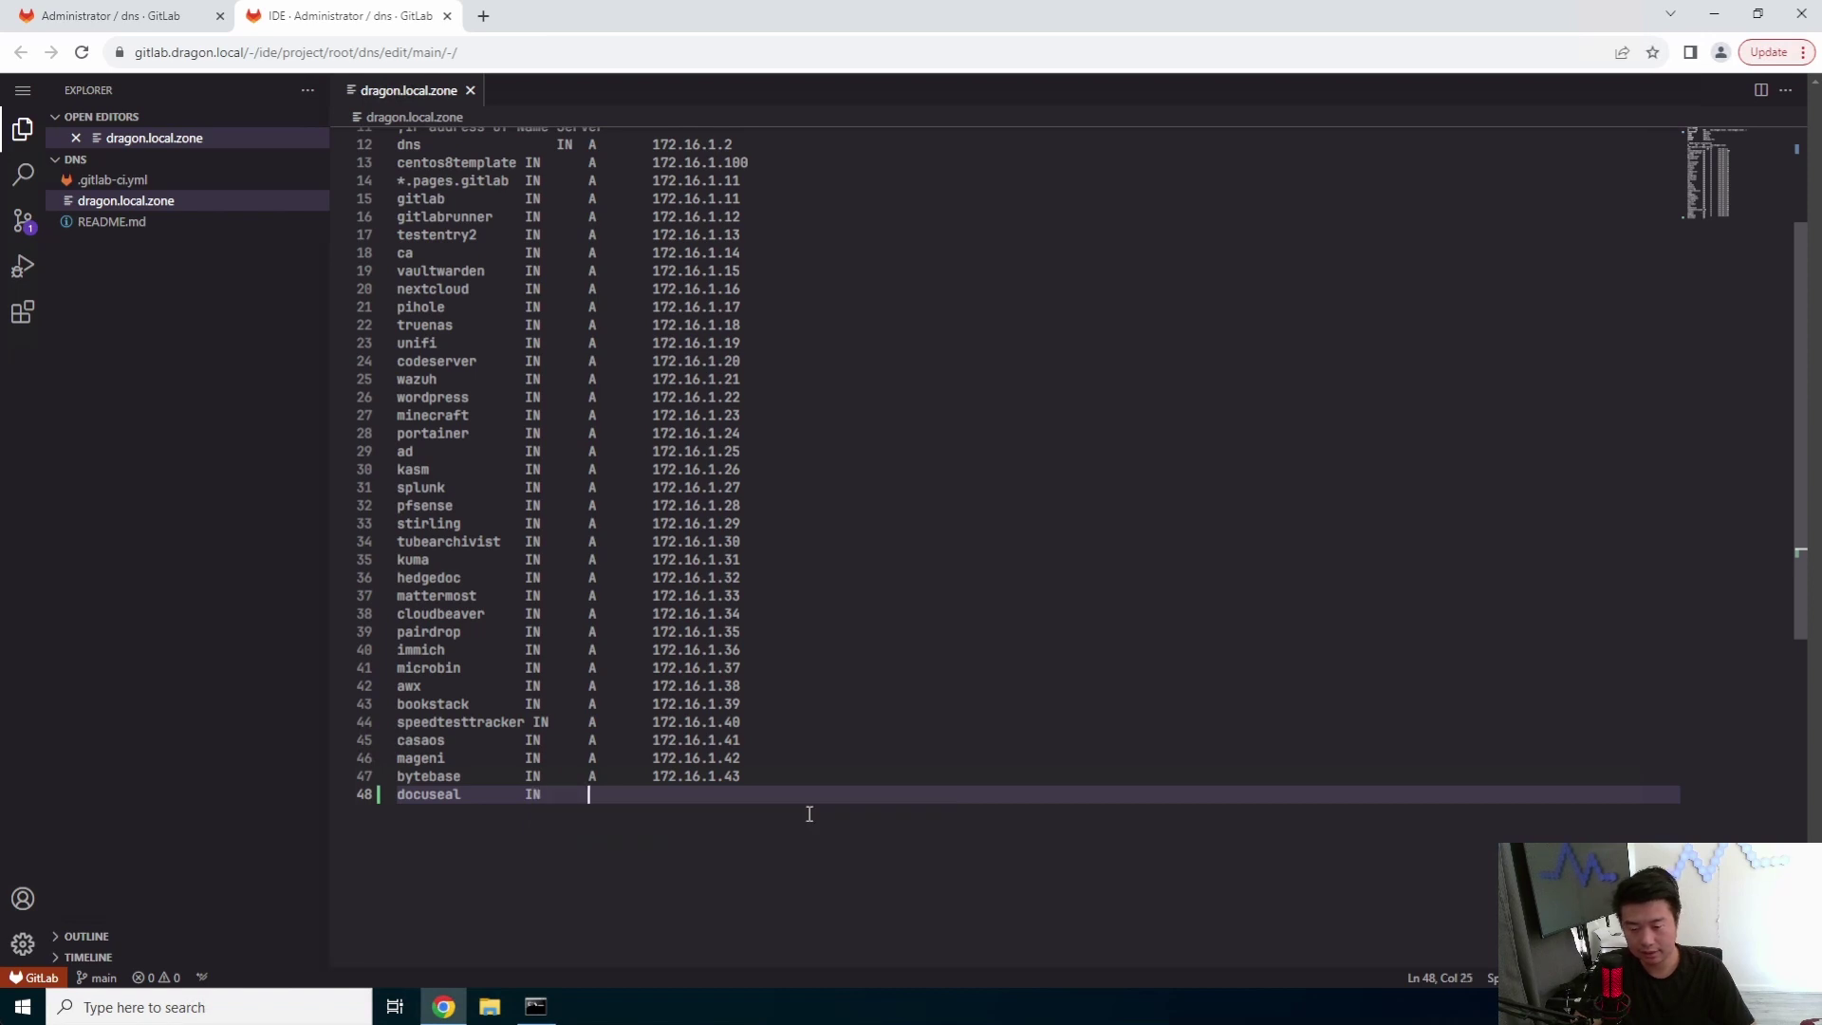
text(A)
key(Tab)
text(172.16.1.44)
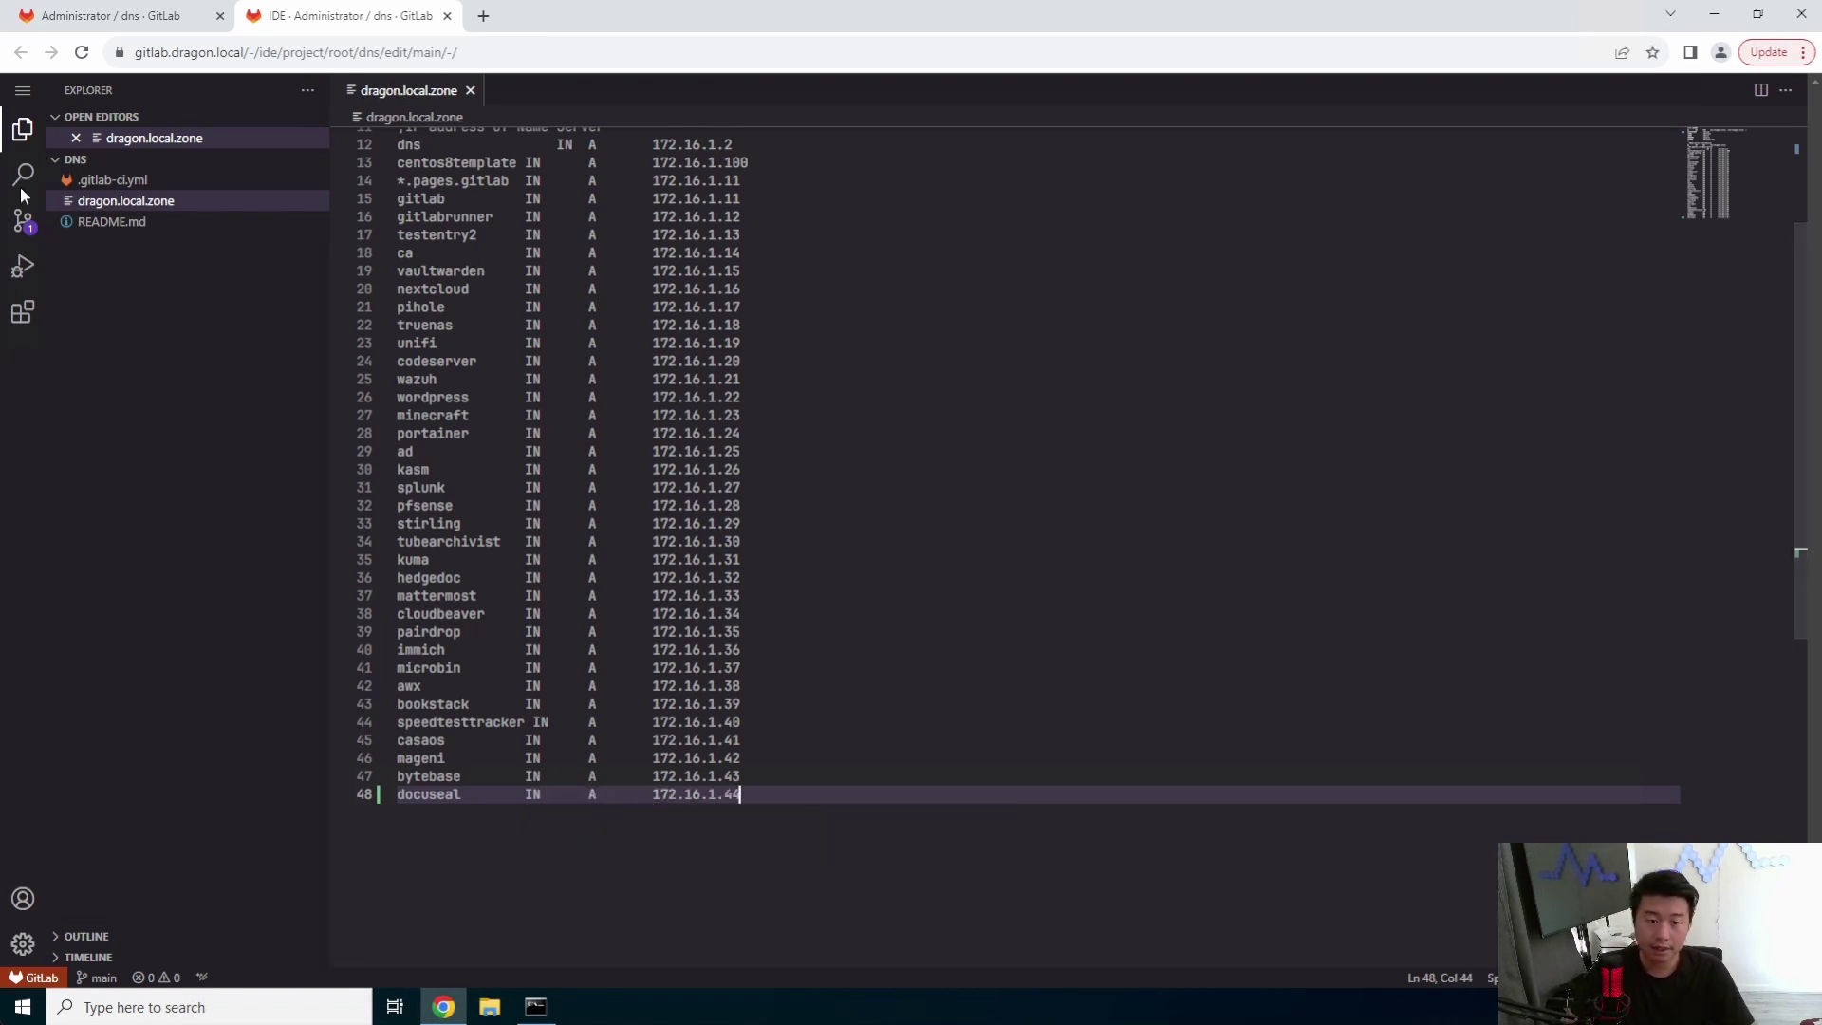
- Commit the change to main with message 'add docuseal' and close the Web IDE
click(22, 220)
text(add)
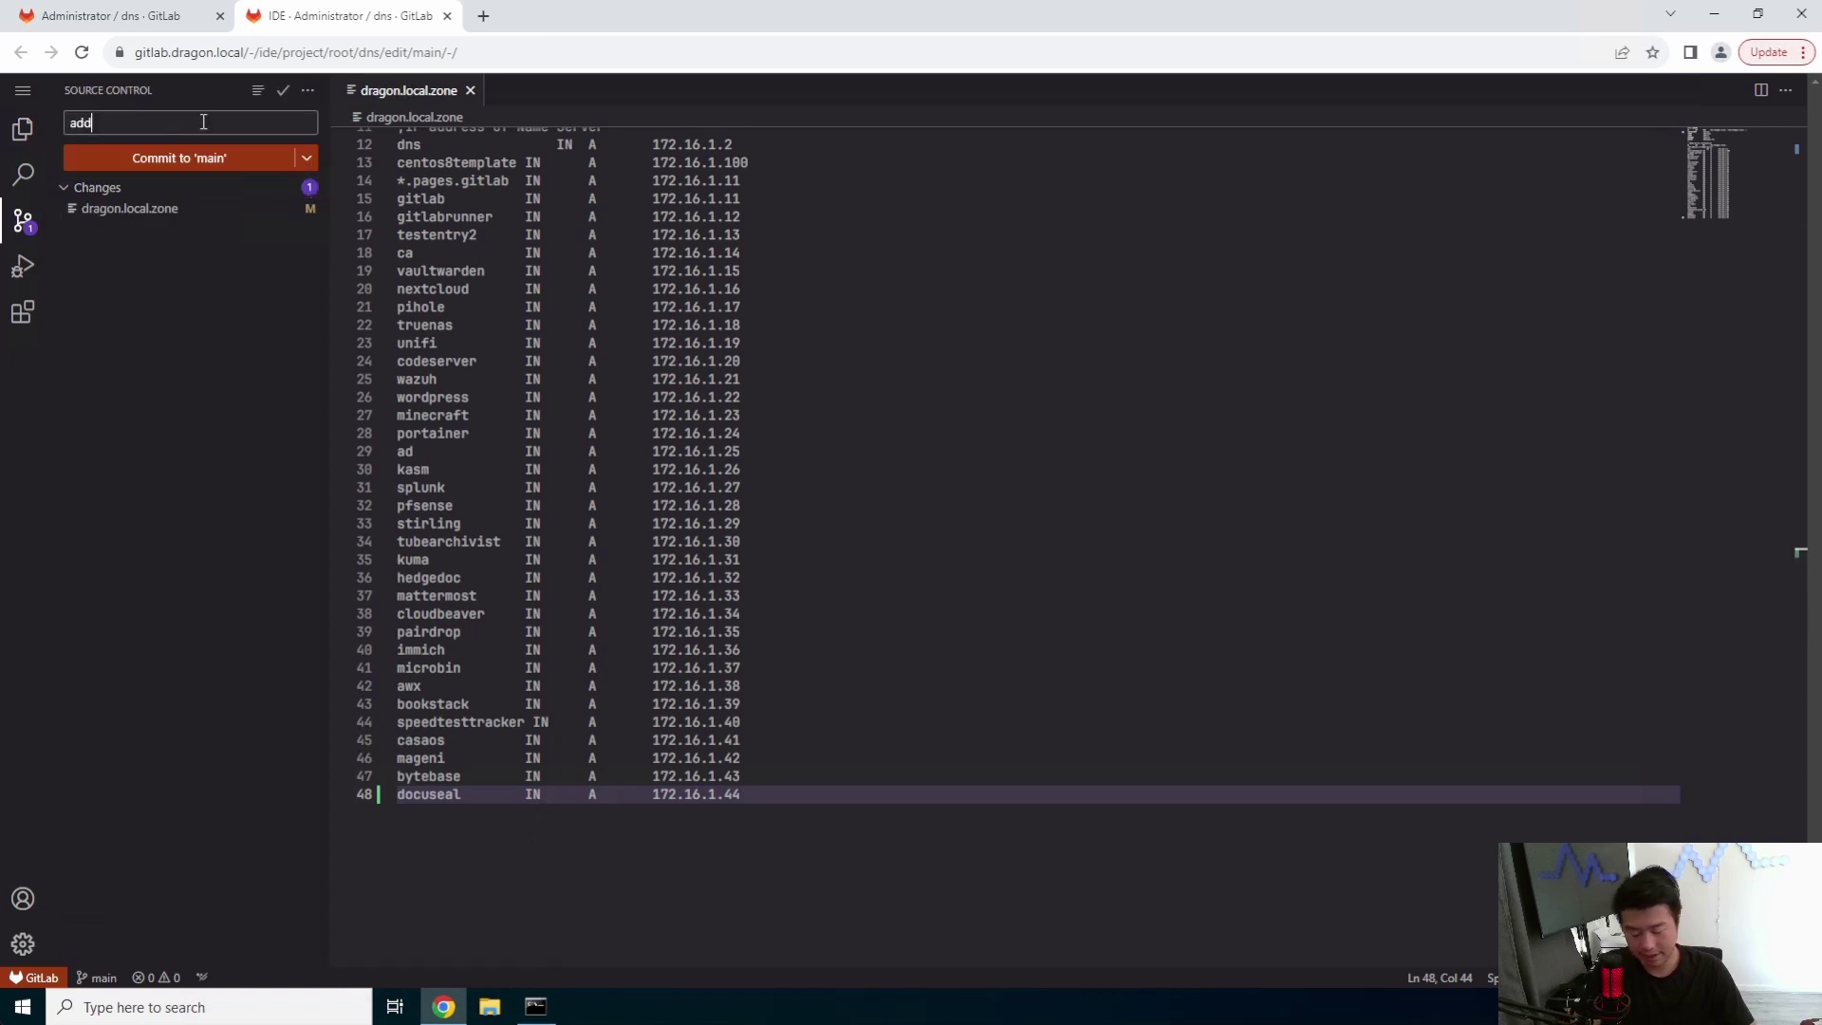
text( docuseal)
click(147, 159)
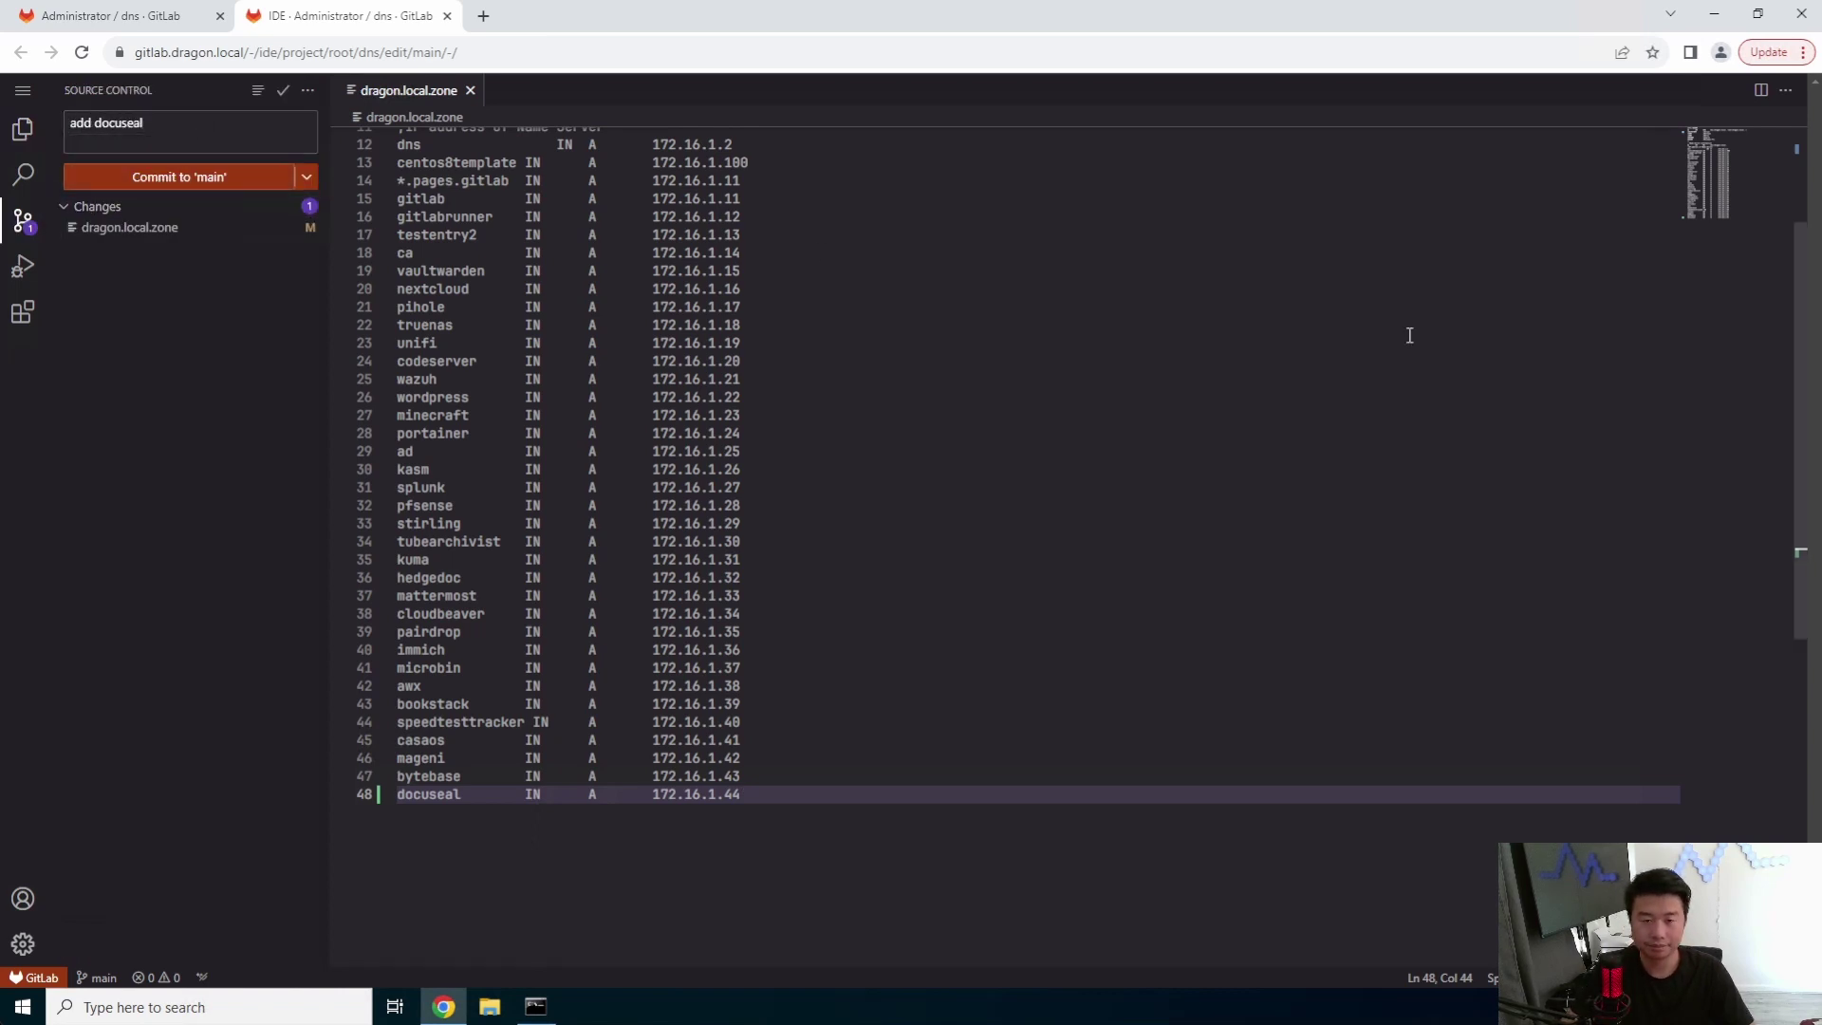
key(ctrl+w)
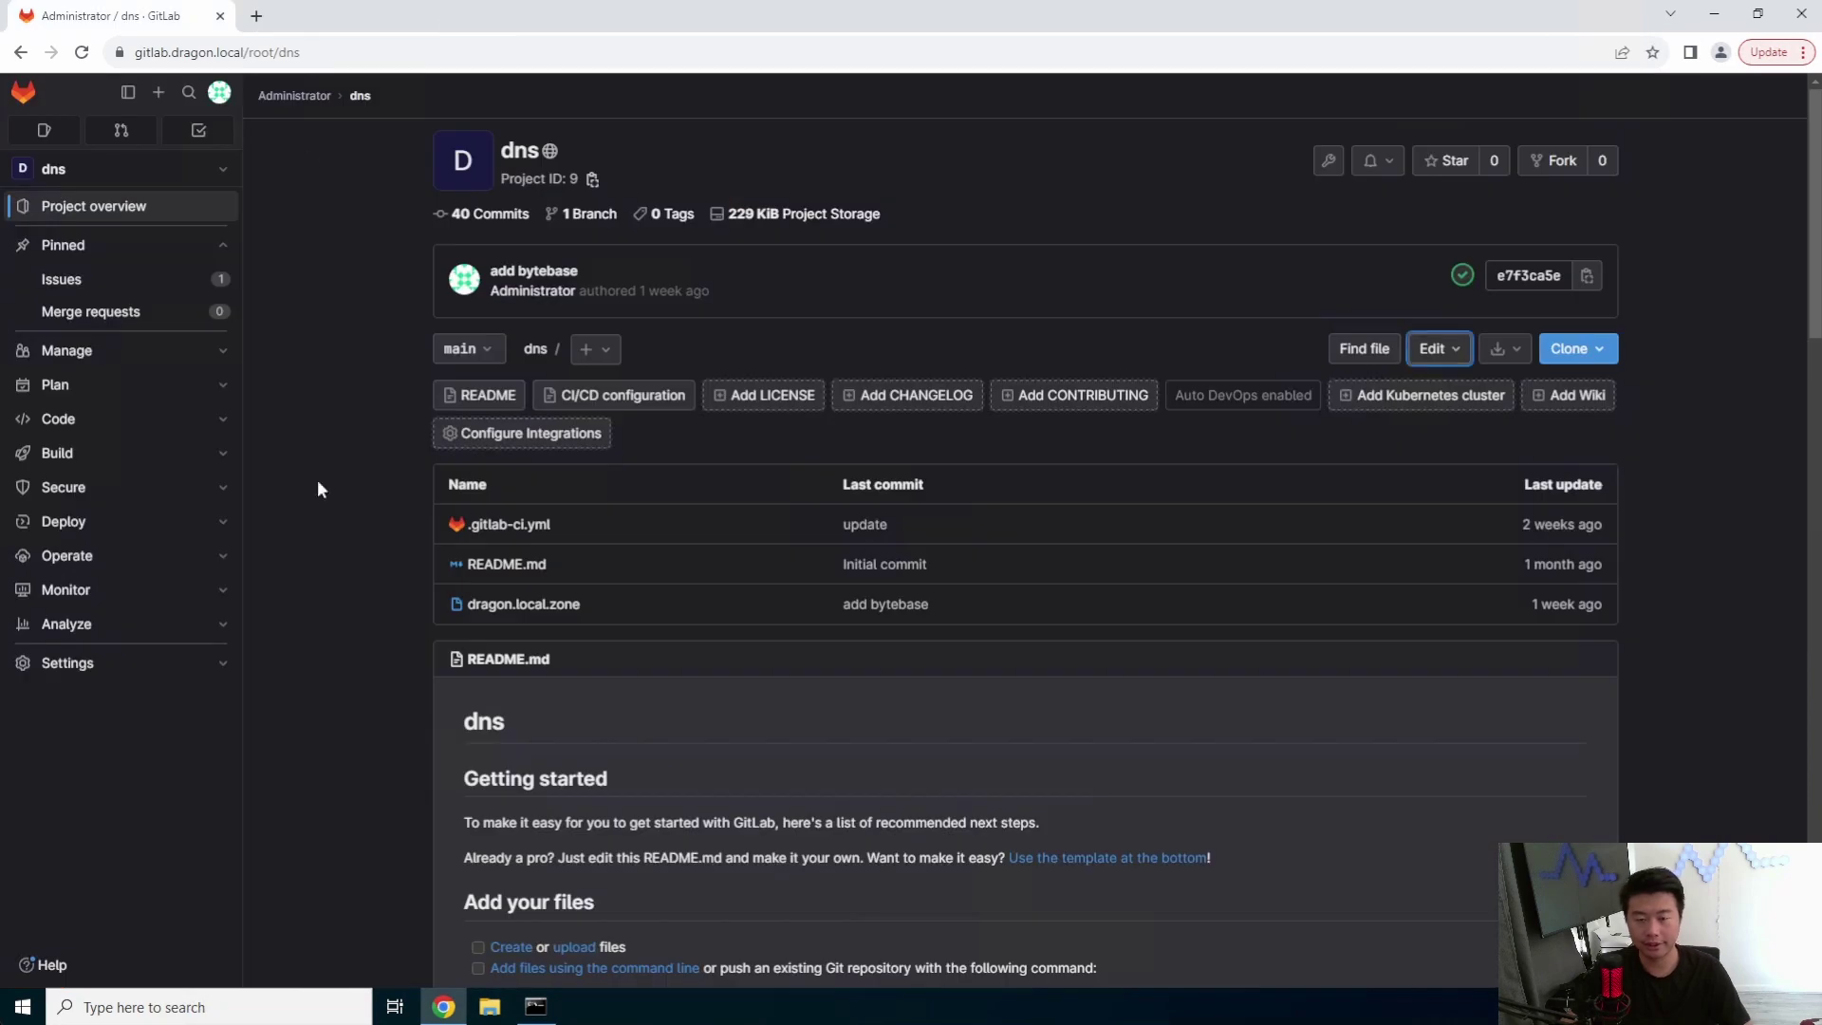
- Search the web for 'docuseal github' and open the docusealco/docuseal repository
click(266, 16)
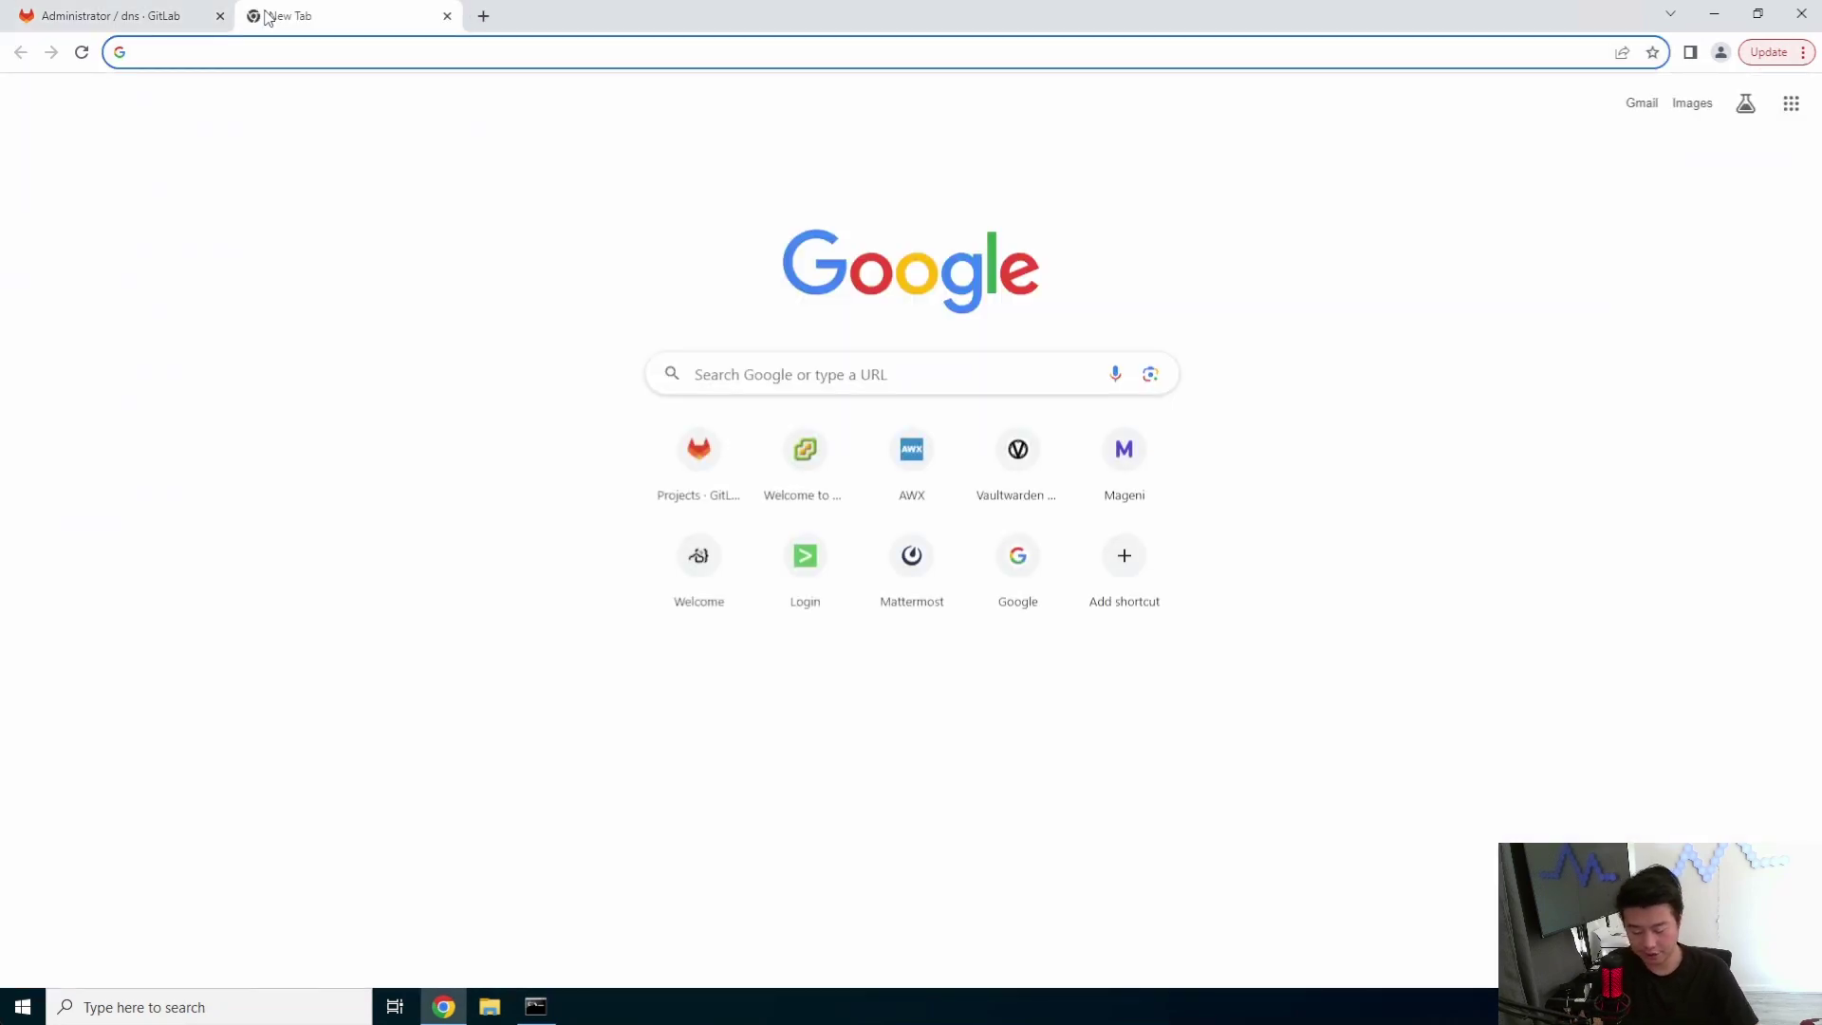
text(docuseal github)
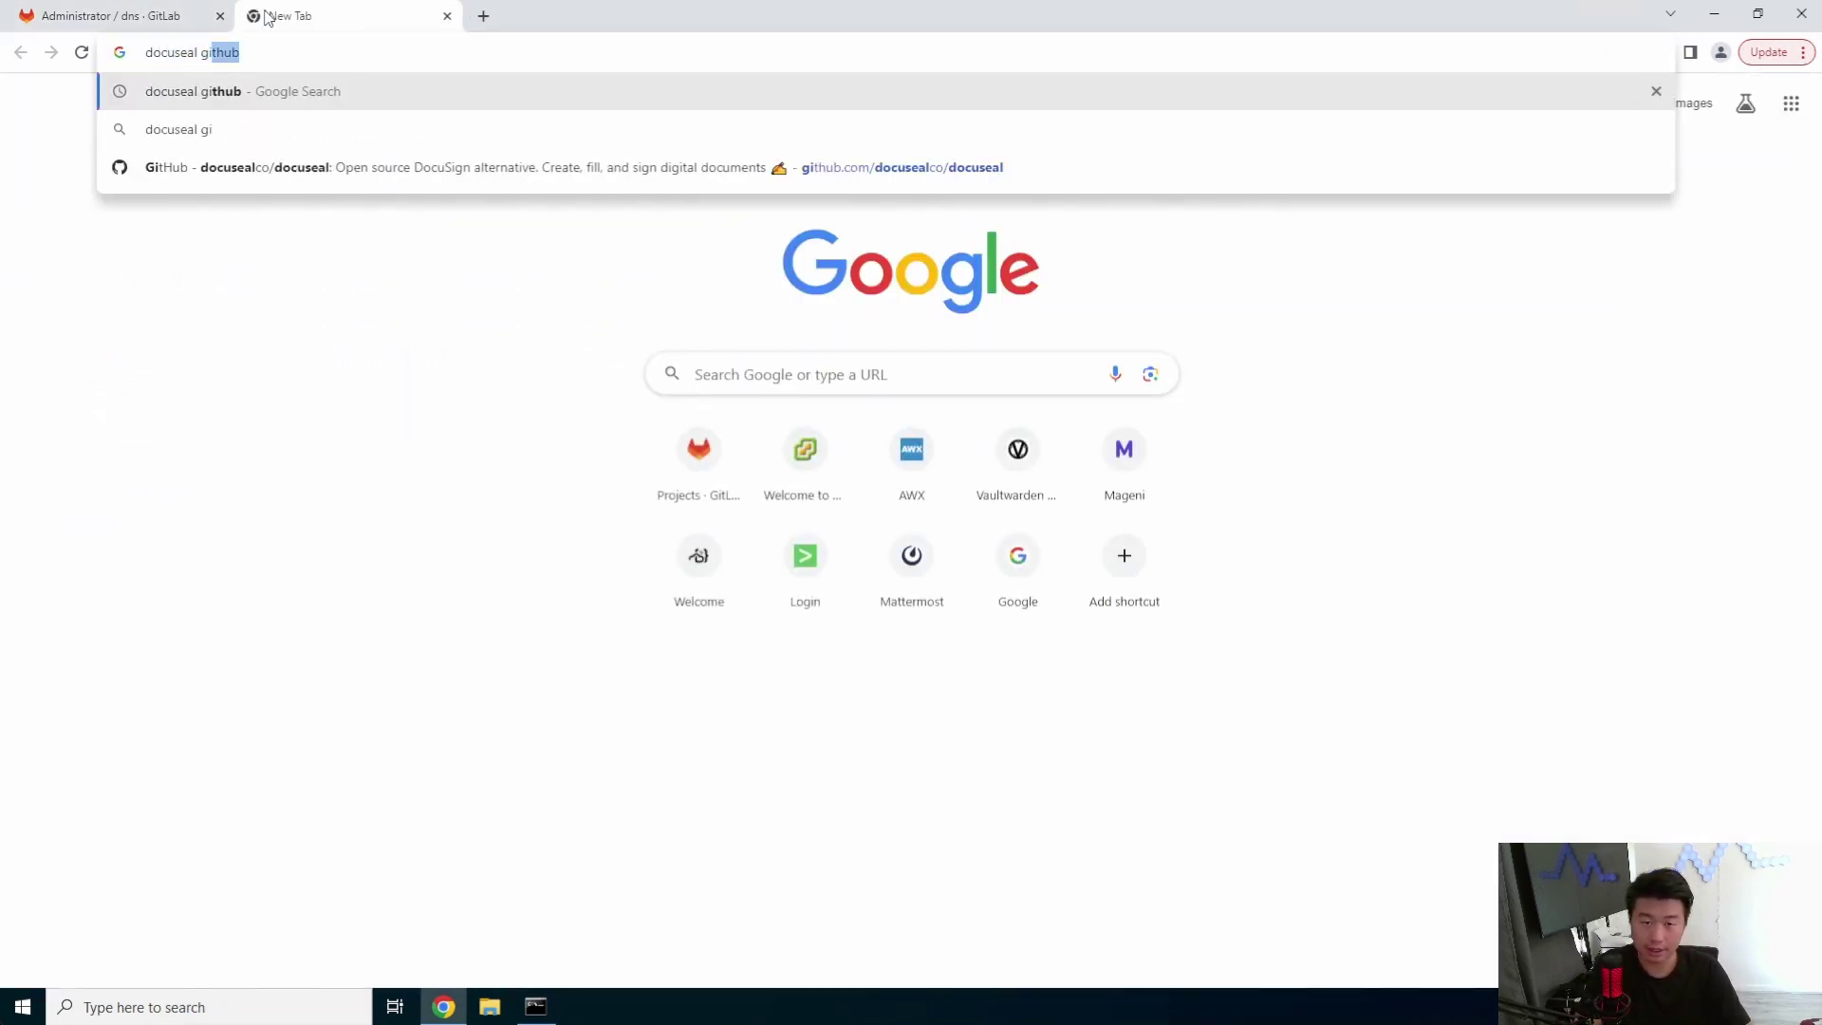
key(Return)
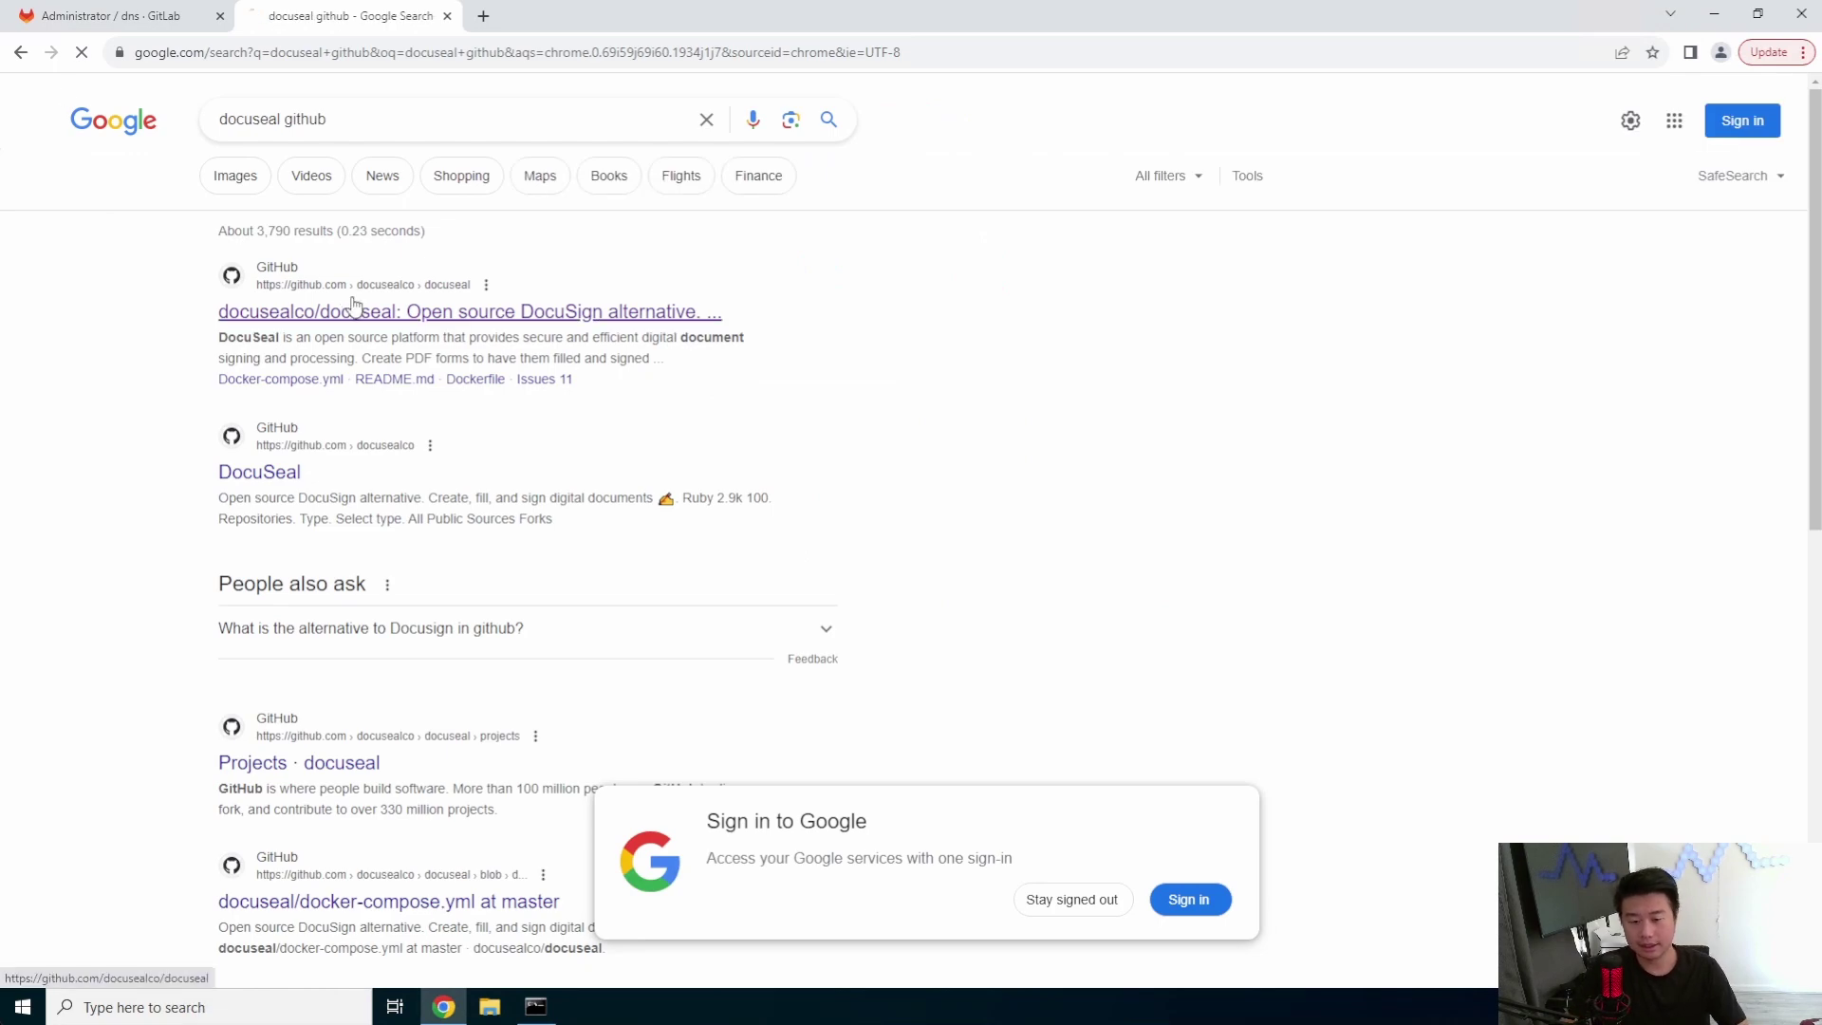
click(346, 306)
- Scroll the README to the Deploy section and select the Docker Compose commands
scroll(888, 575, down, 10)
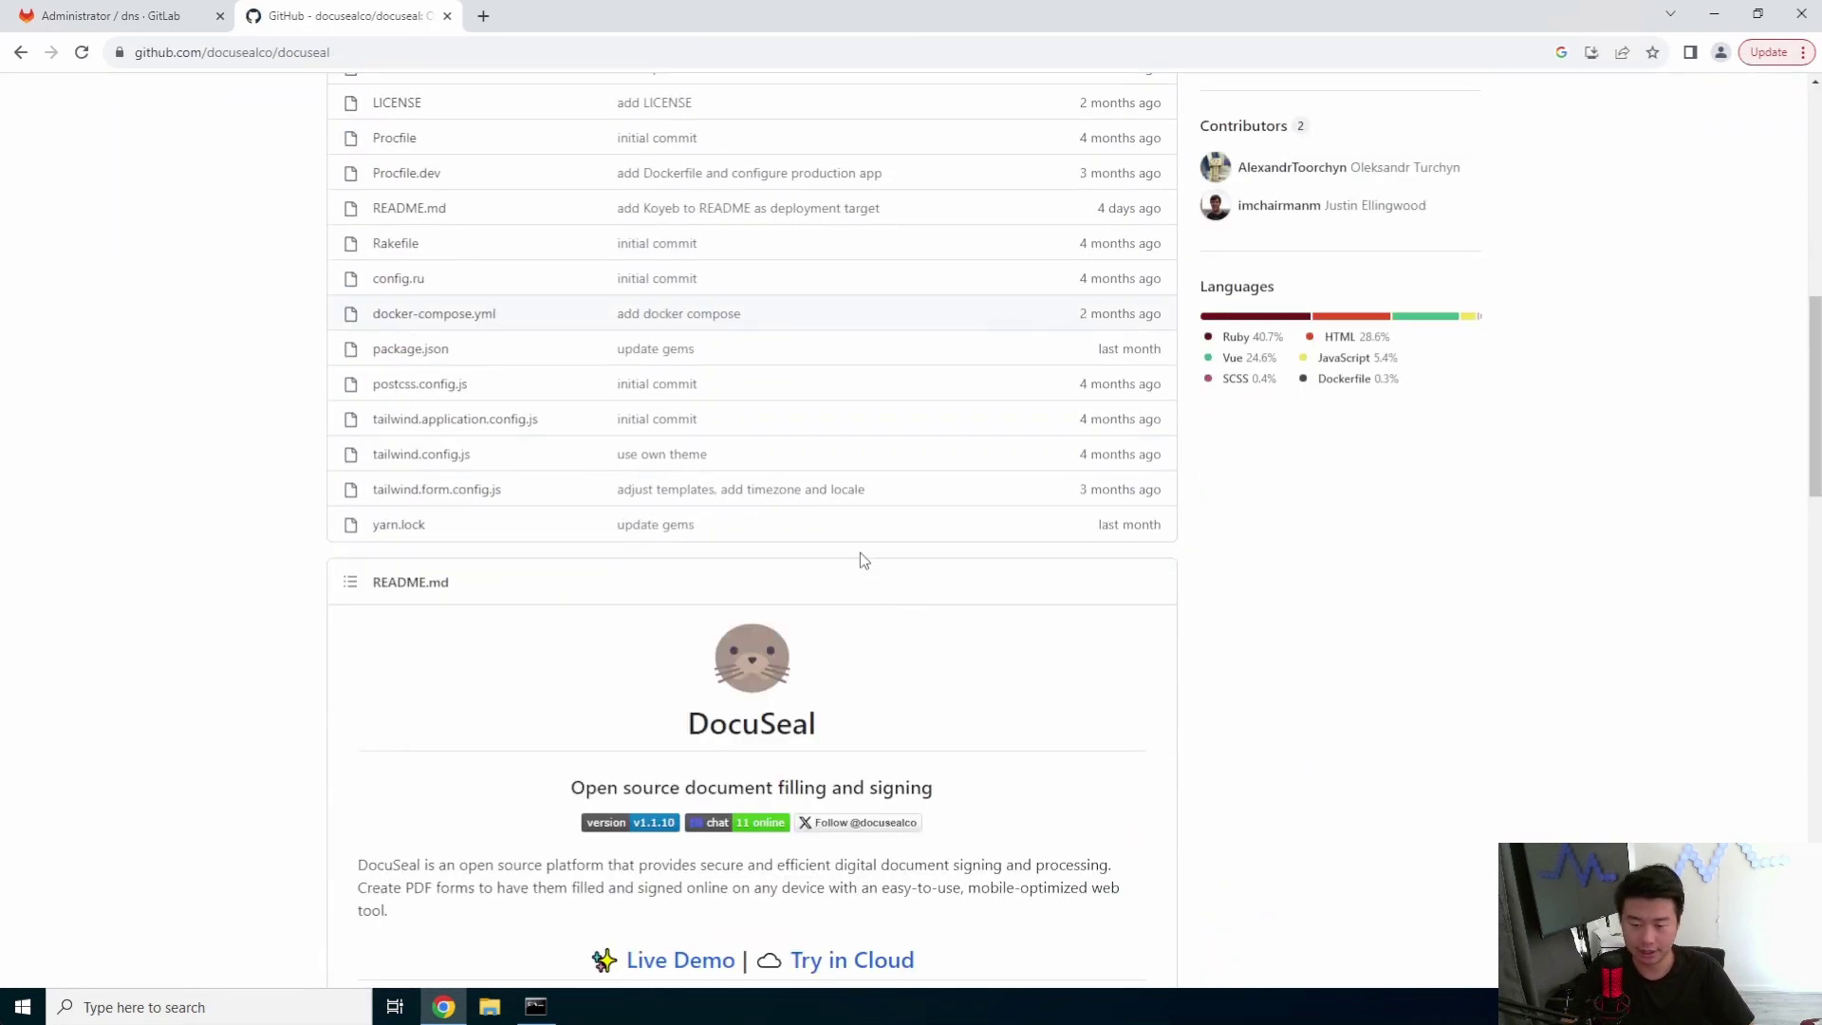
scroll(857, 550, down, 7)
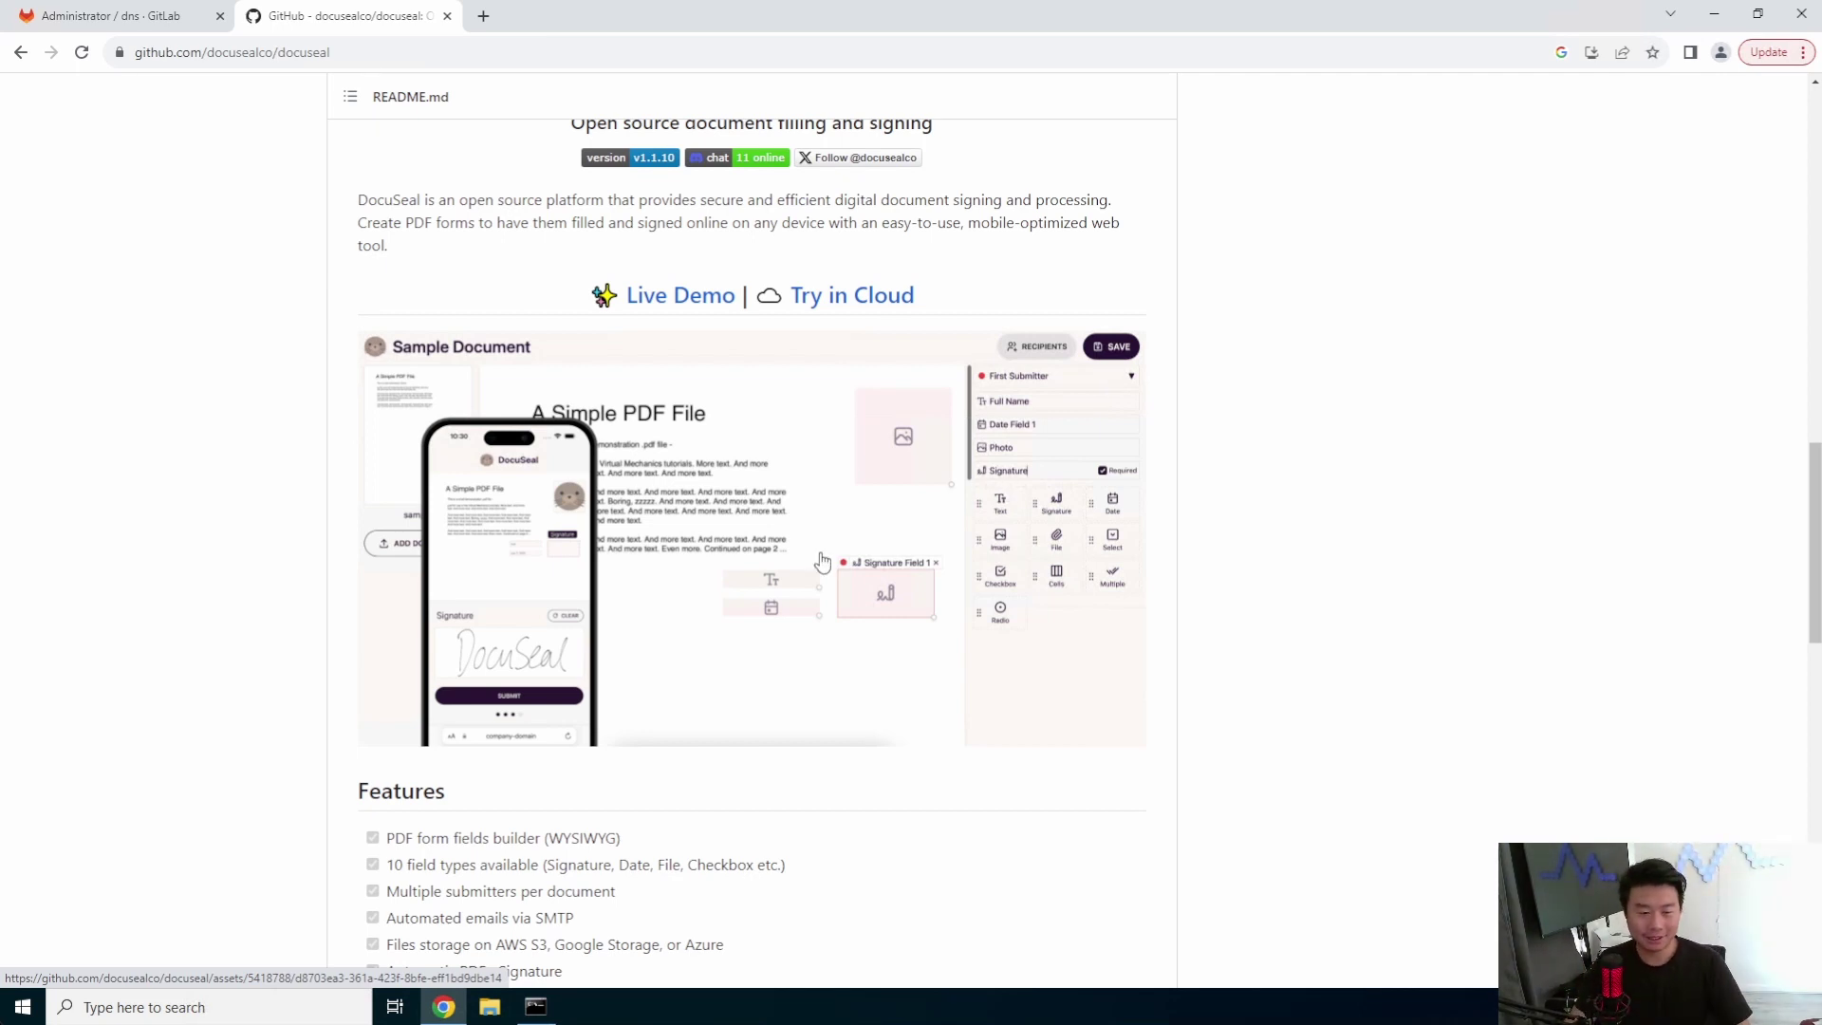
scroll(625, 326, down, 1)
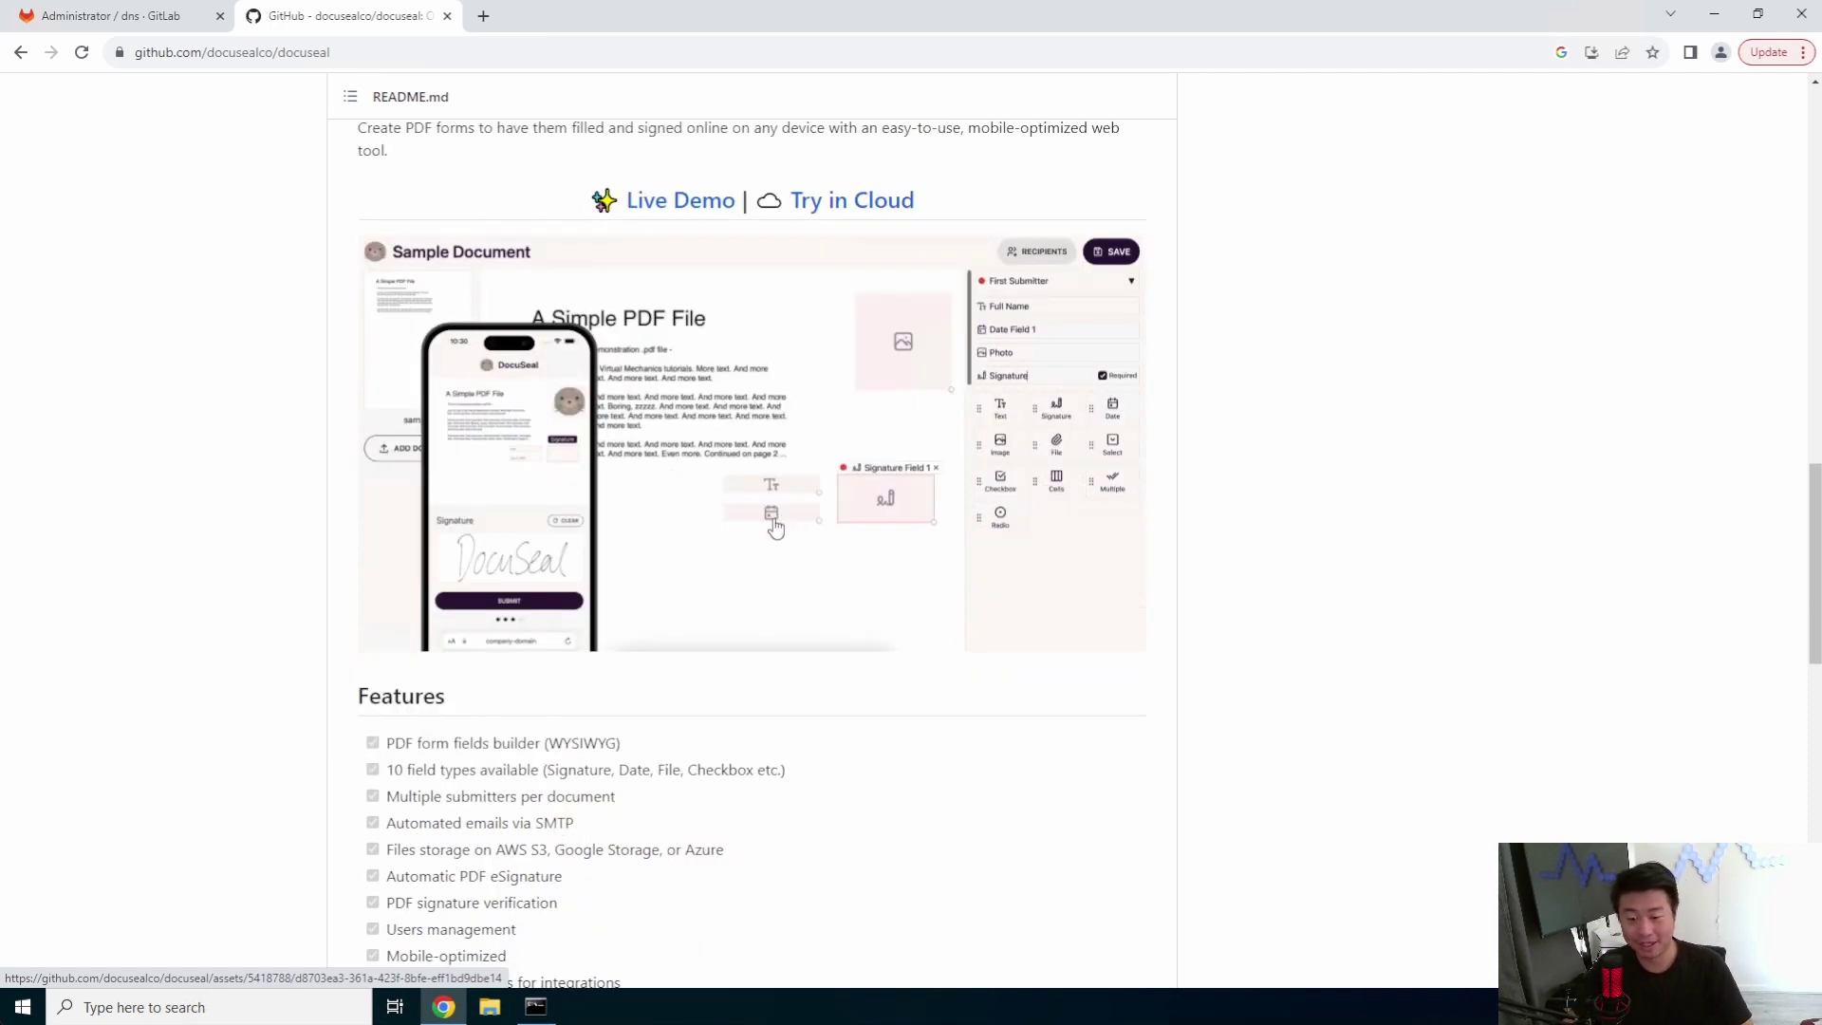
scroll(832, 533, down, 2)
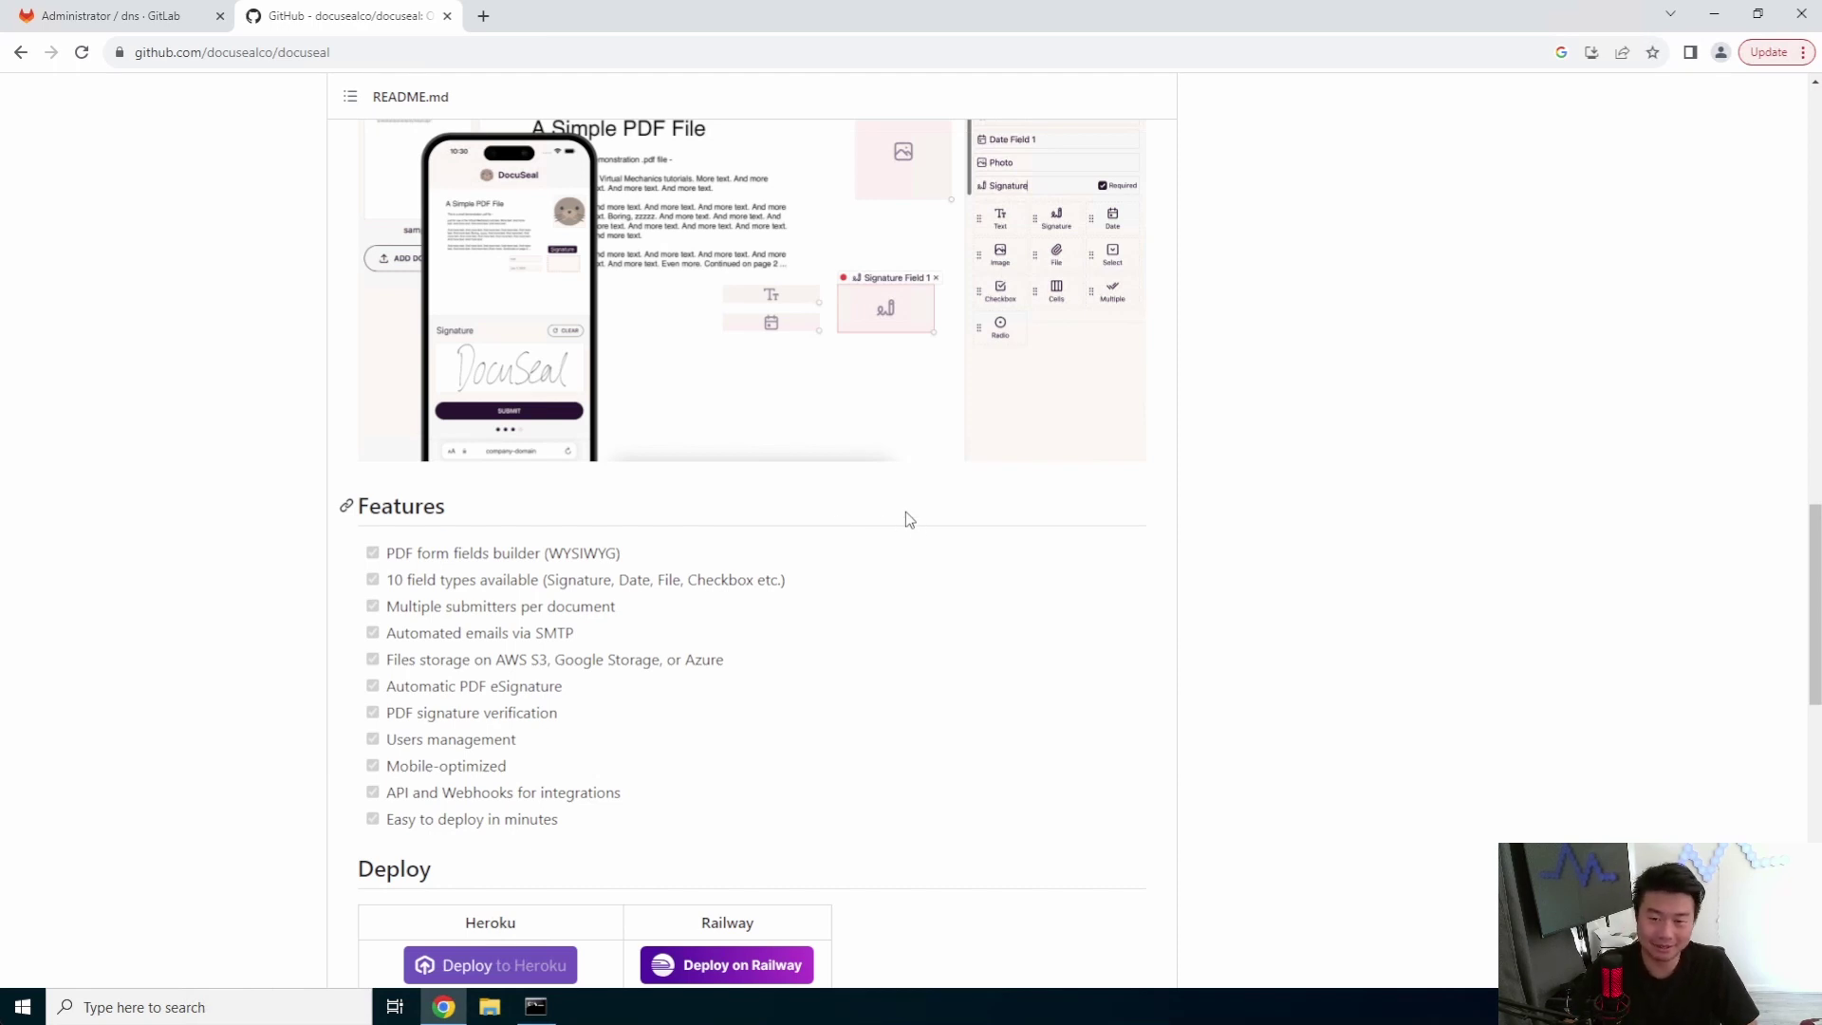
scroll(895, 584, down, 4)
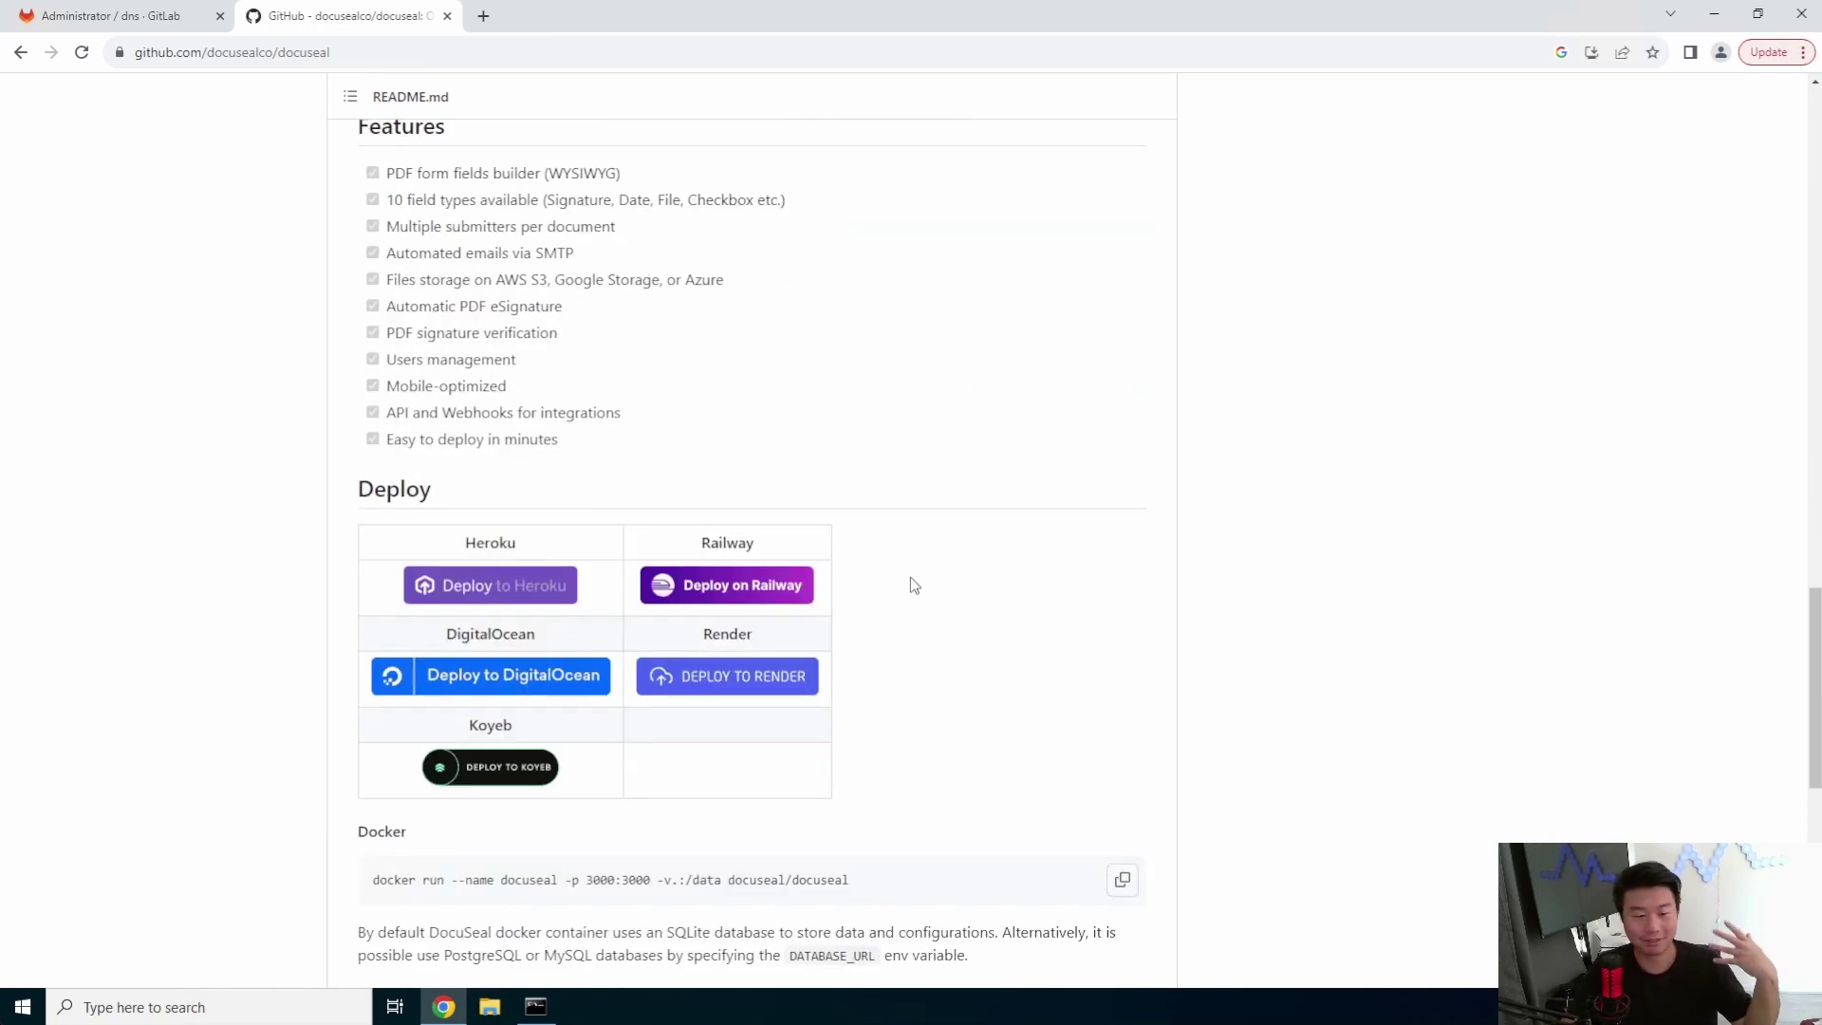
scroll(928, 531, down, 3)
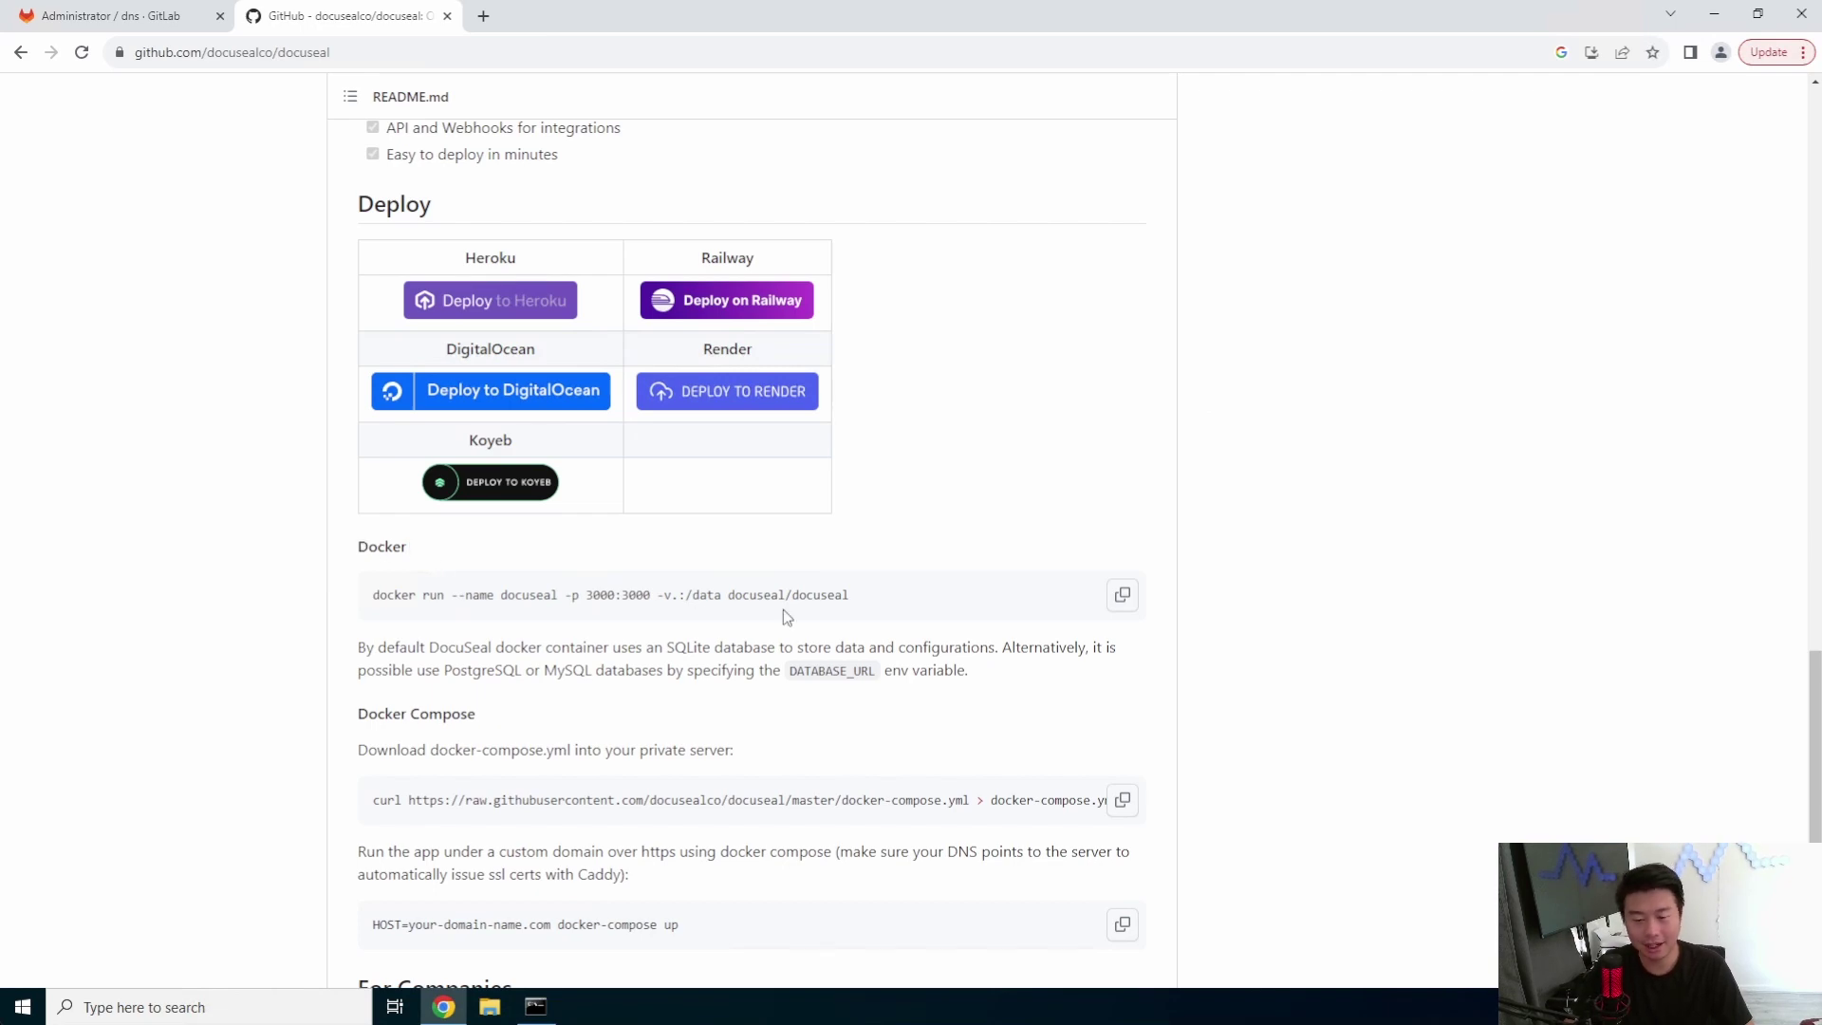
triple_click(652, 614)
drag(357, 713, 920, 925)
scroll(920, 721, down, 2)
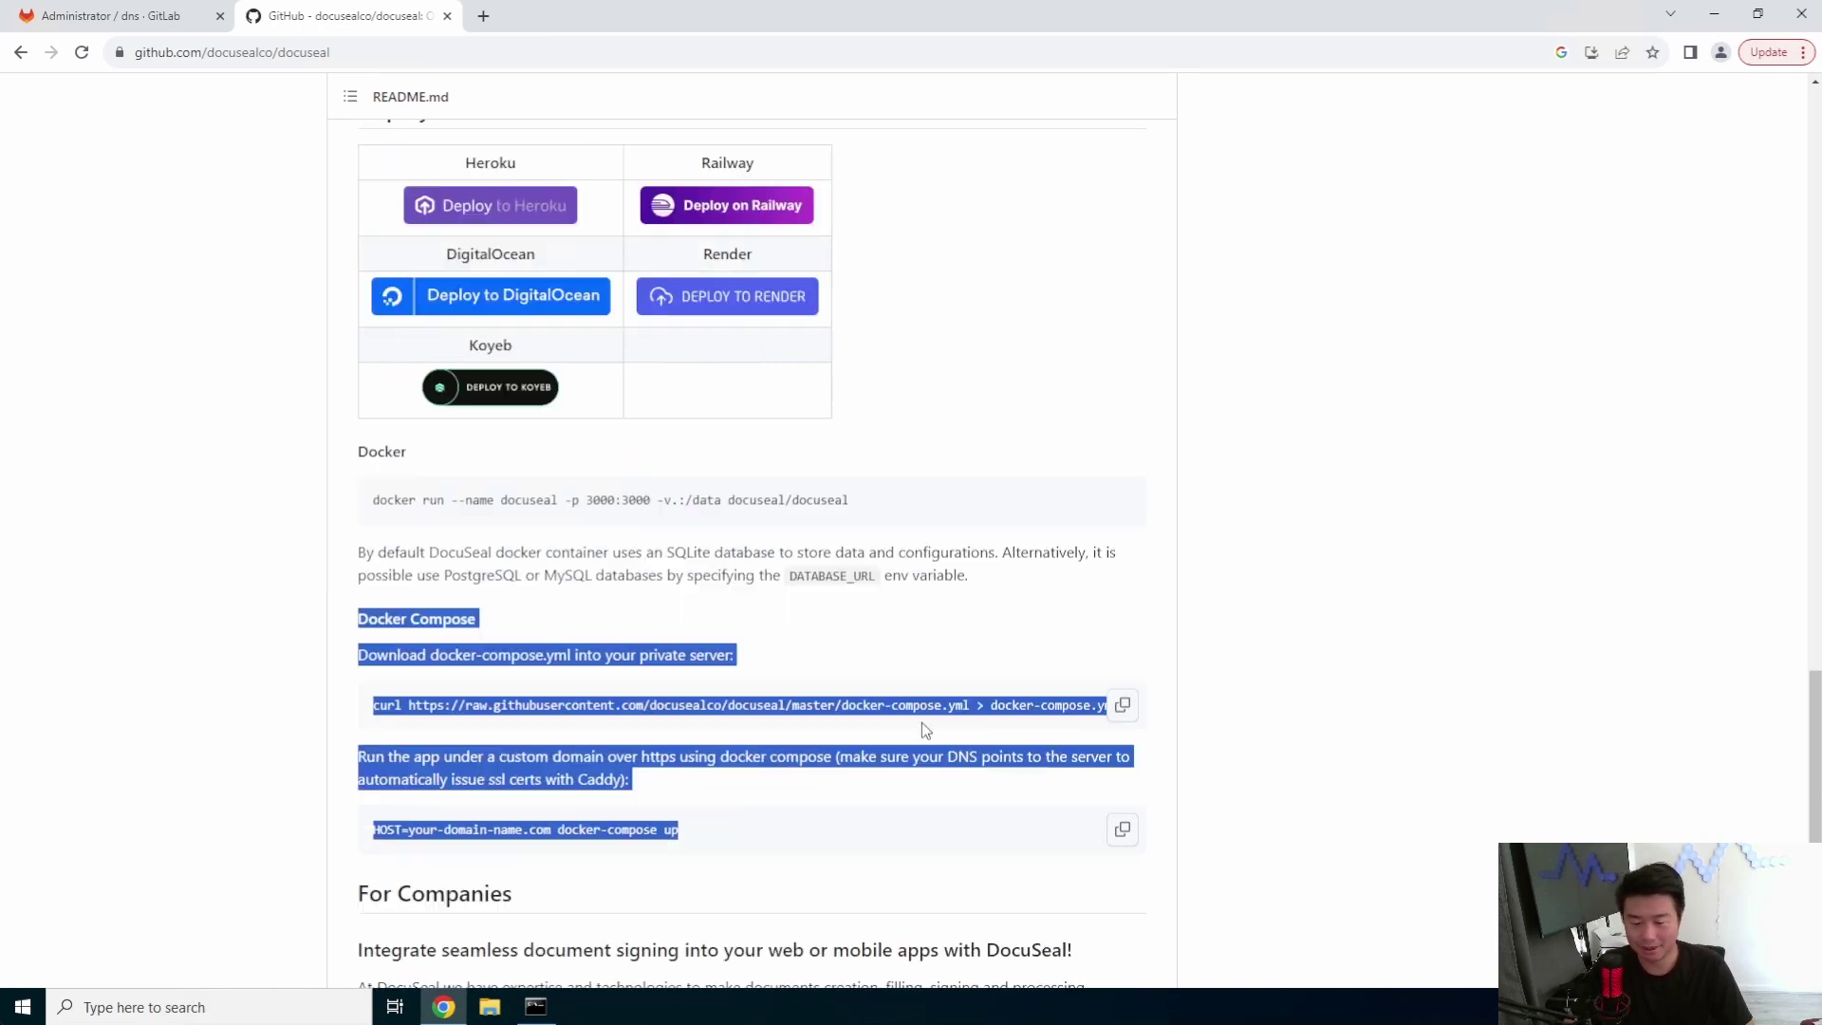
- Start Docker on the server and enable it at boot with systemctl
click(347, 797)
click(535, 1005)
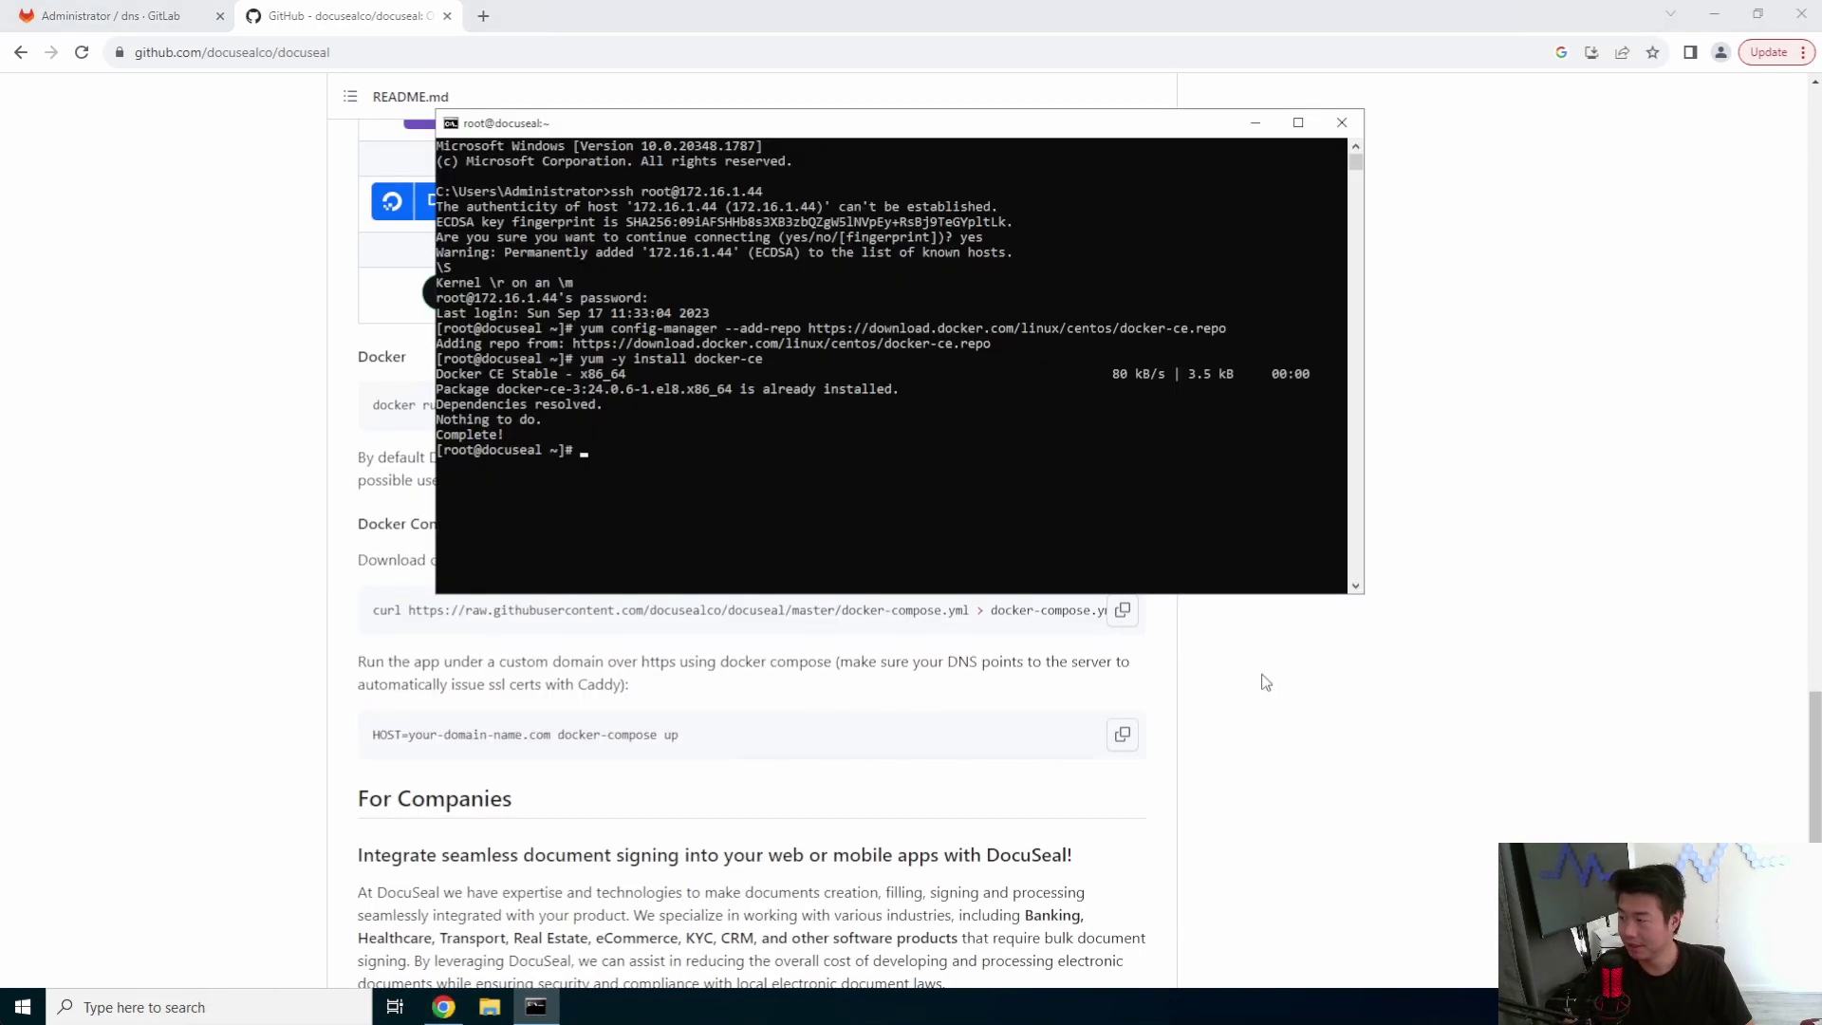
text(system)
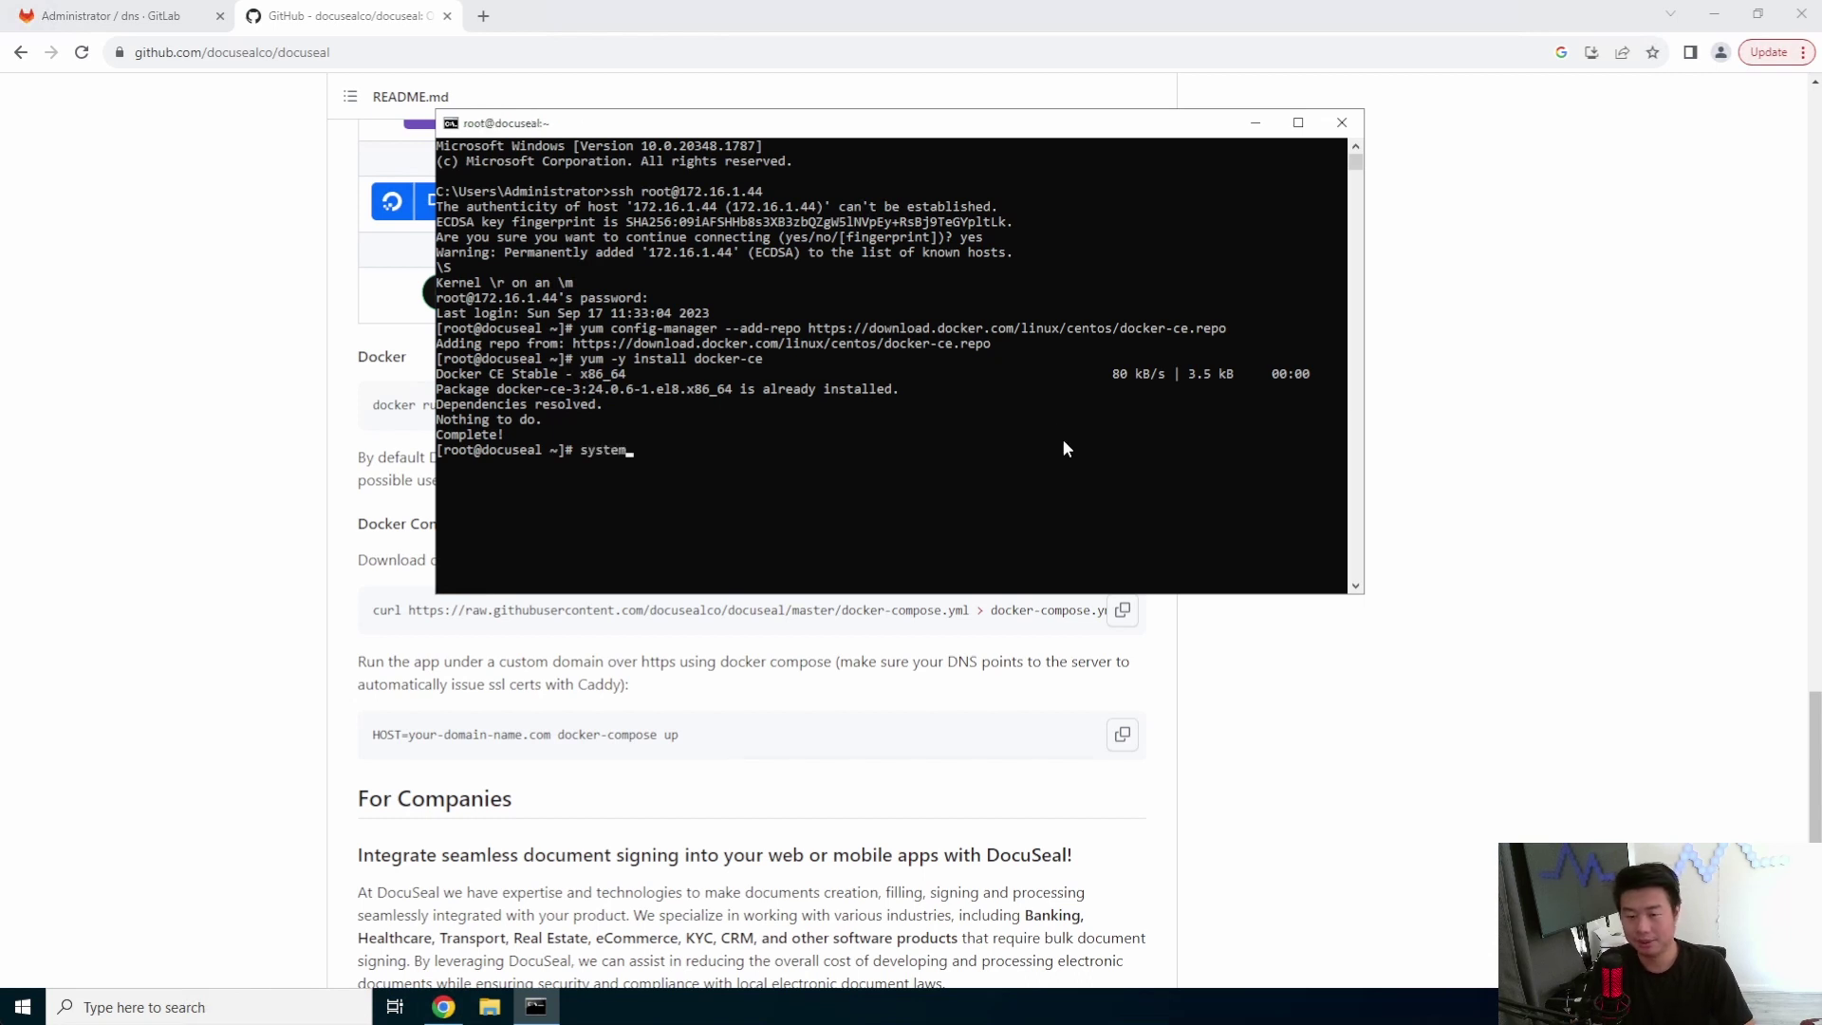
text(ctl start )
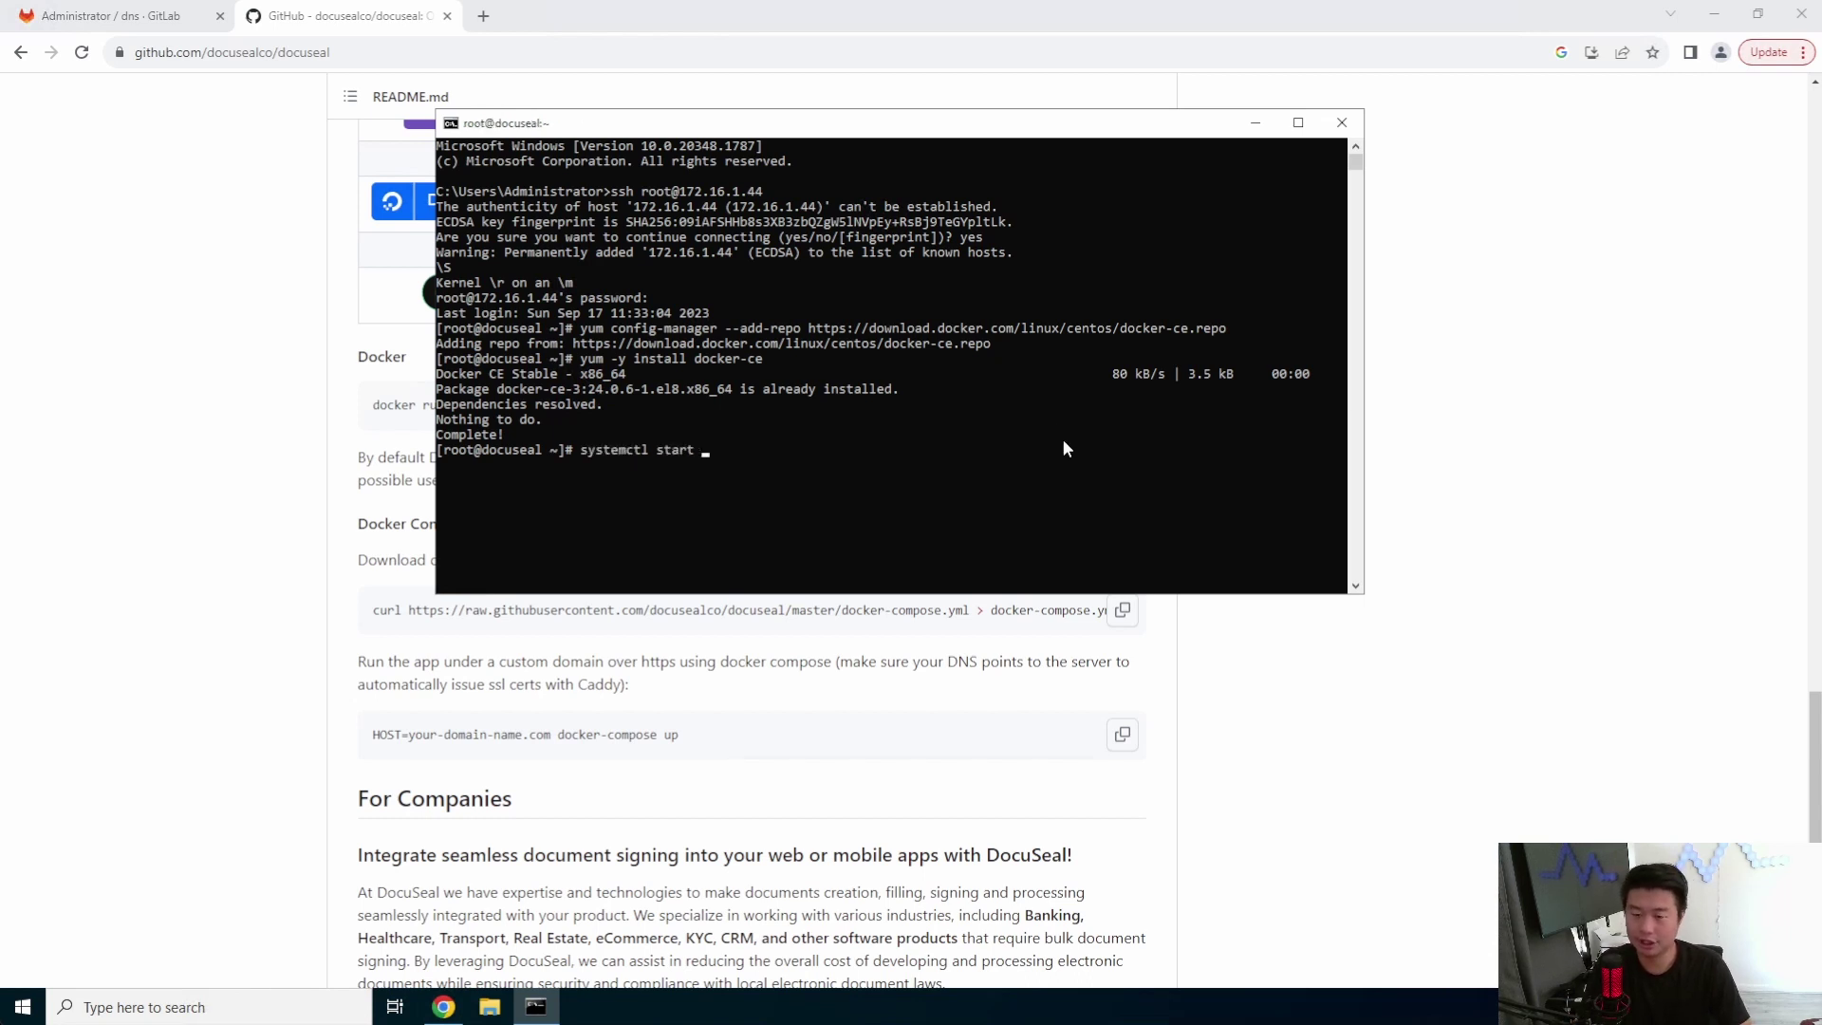
text(docker )
text(sy[root@docuseal ~]# systemctl)
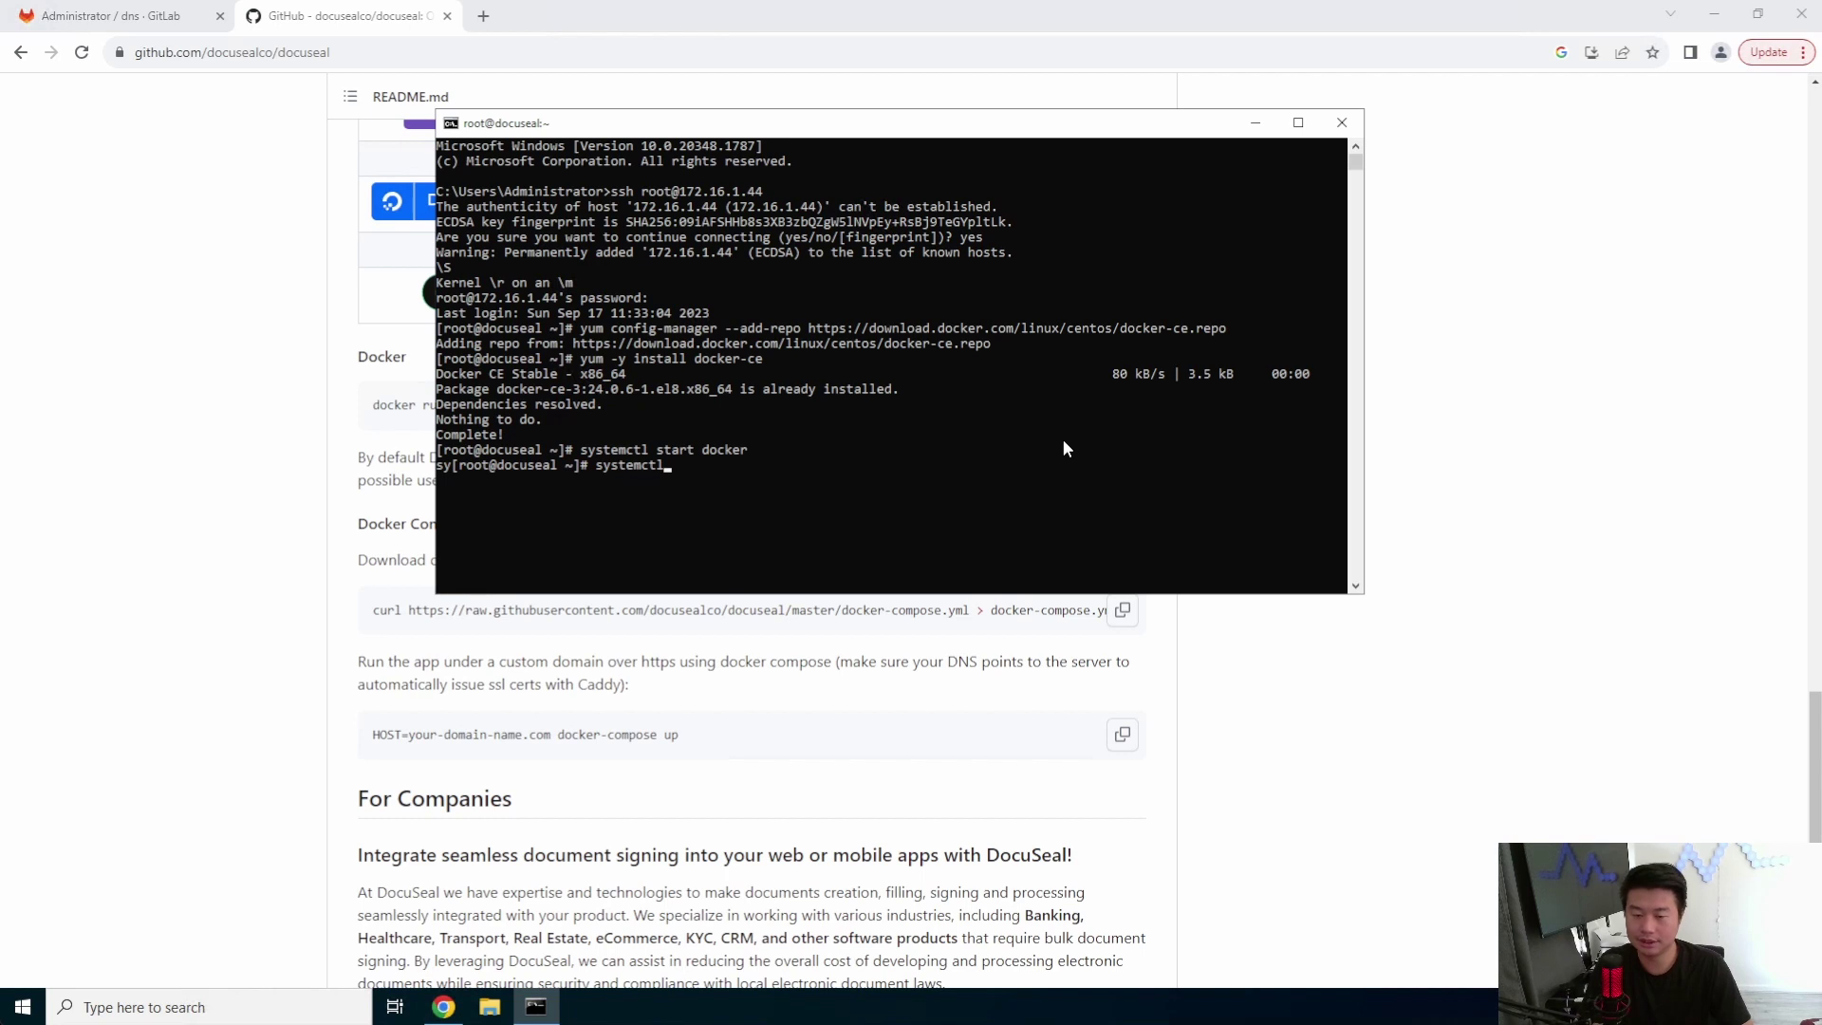
text( enable docker)
key(Return)
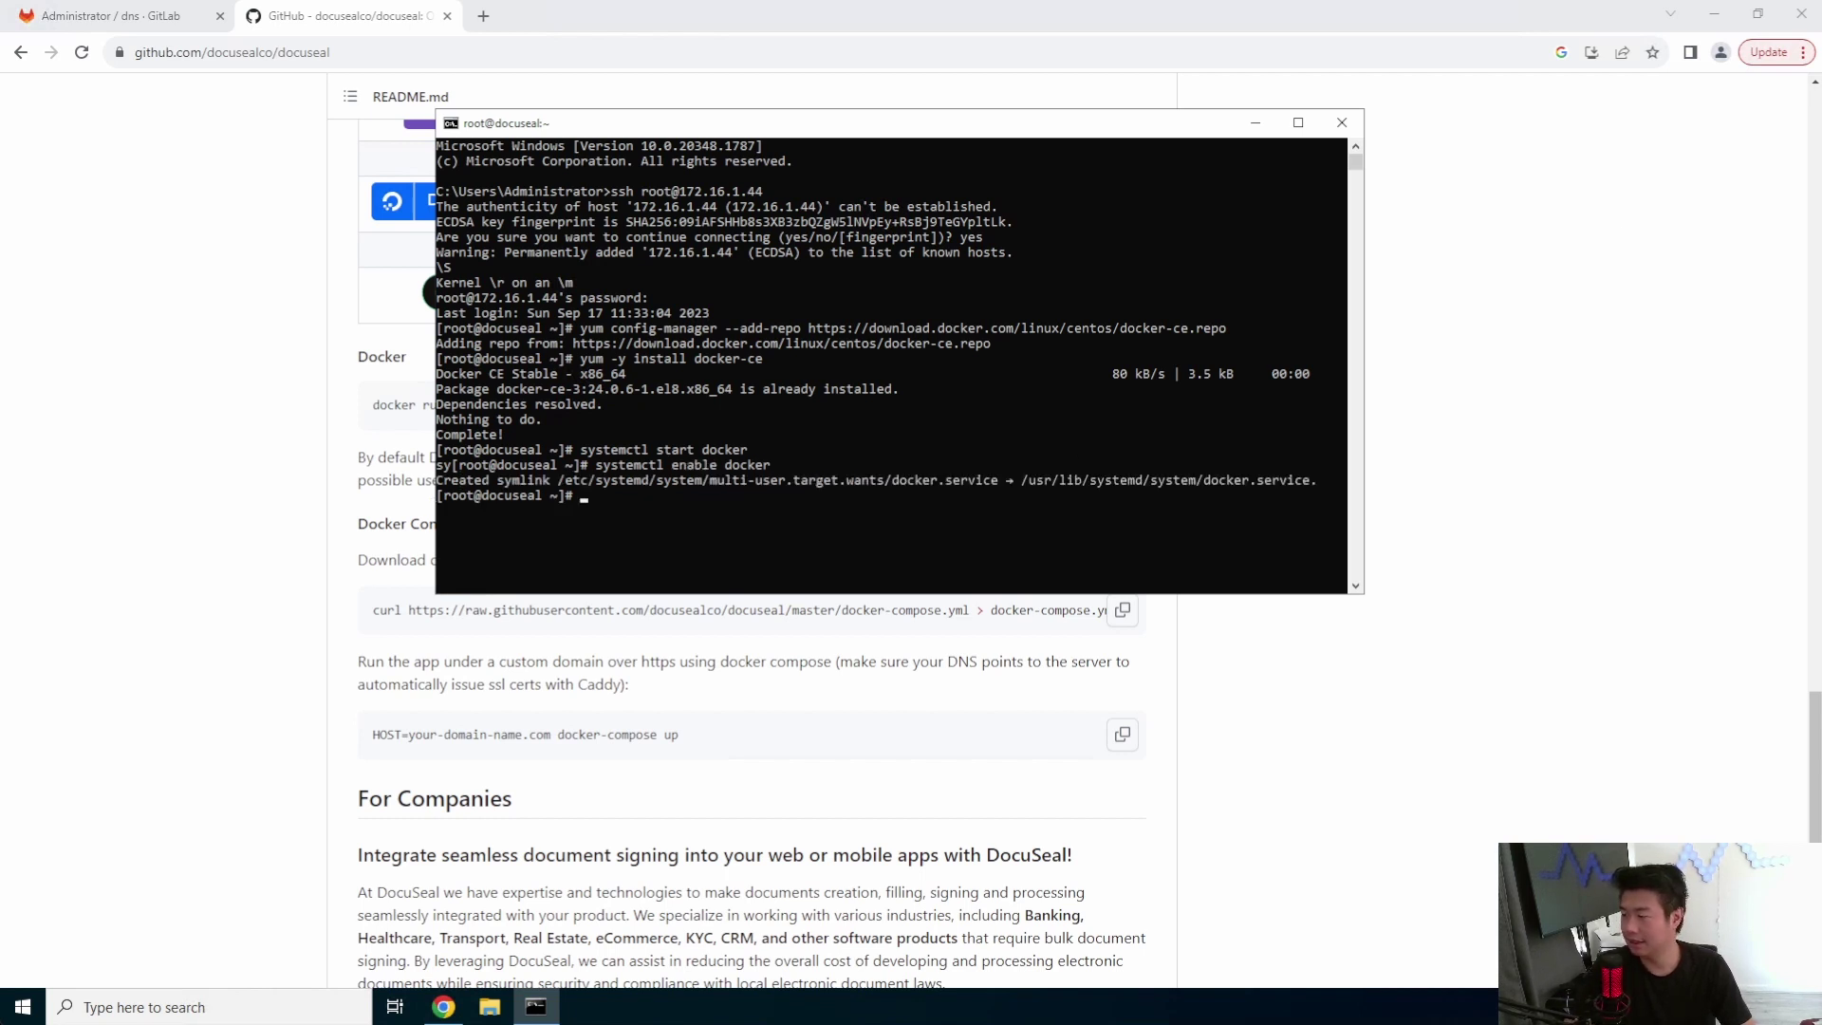
- Download docker-compose v2.5.0 into /usr/local/bin and make it executable with chmod +x
right_click(1378, 415)
click(537, 996)
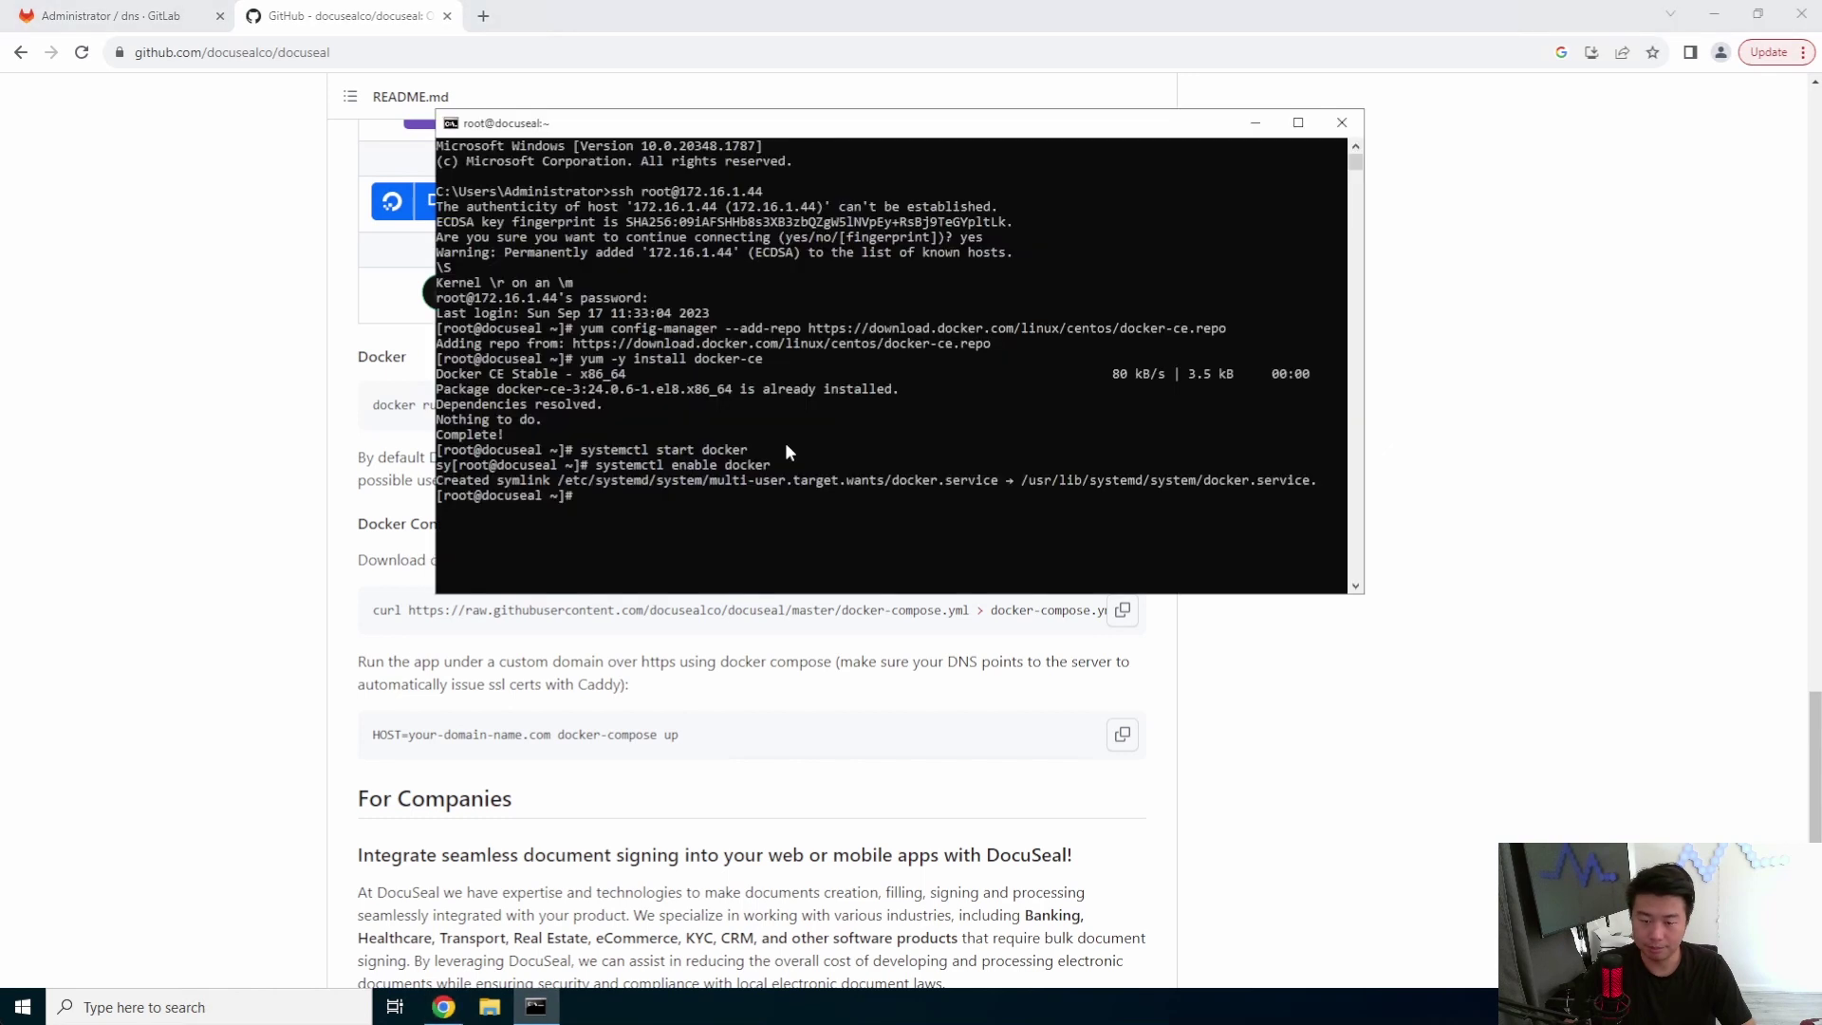
right_click(818, 391)
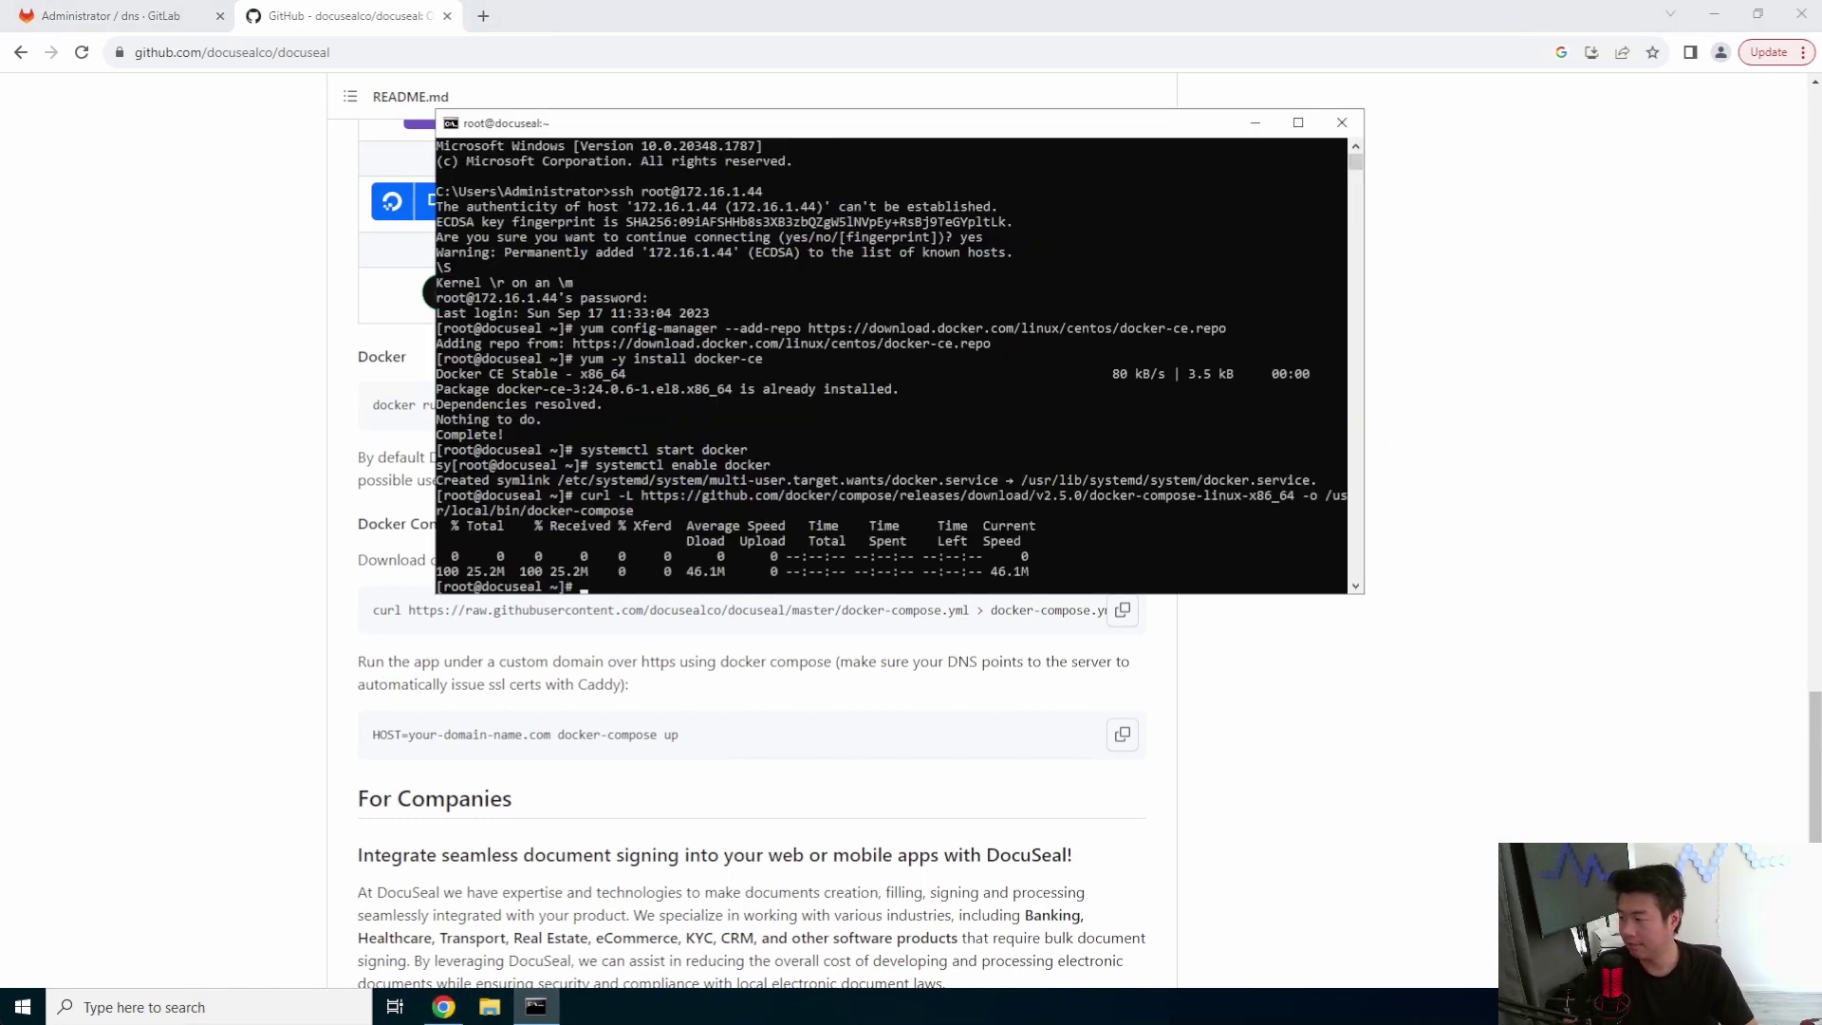
right_click(961, 471)
key(Return)
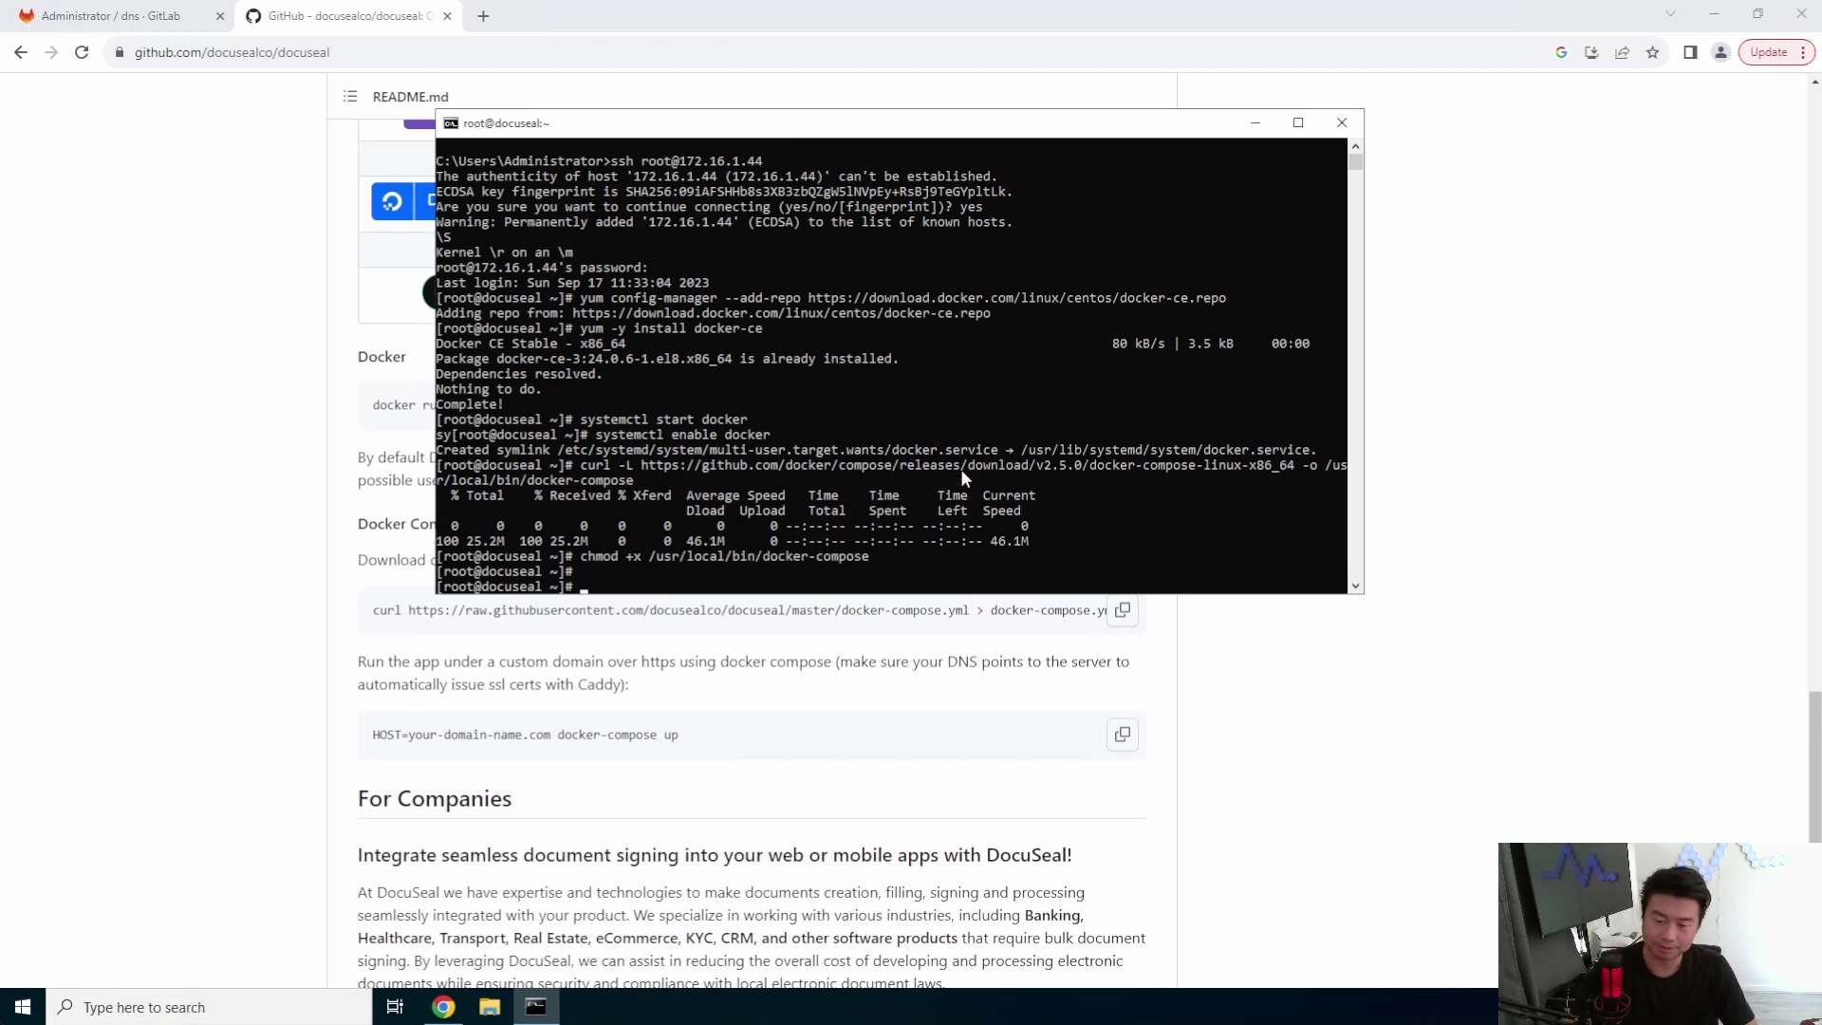
drag(844, 124, 1028, 105)
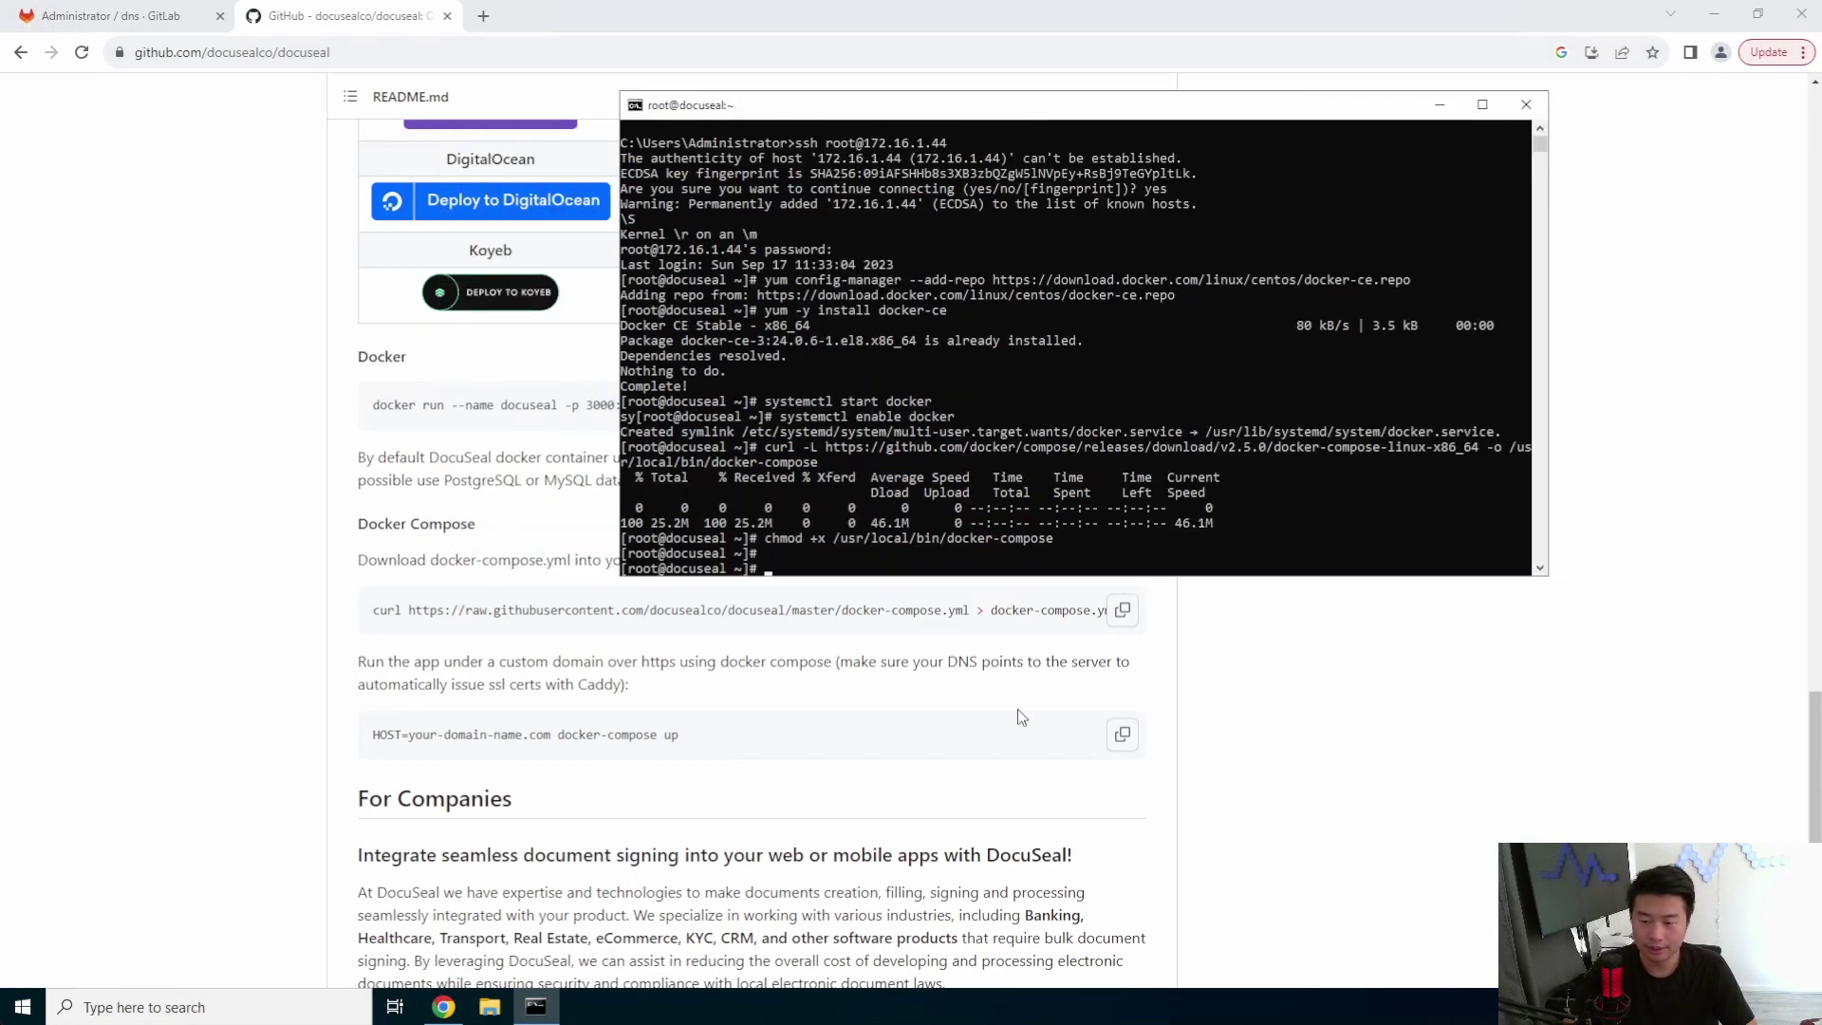
click(1121, 609)
- Download DocuSeal's docker-compose.yml onto the server and print it with cat
click(536, 1006)
right_click(986, 360)
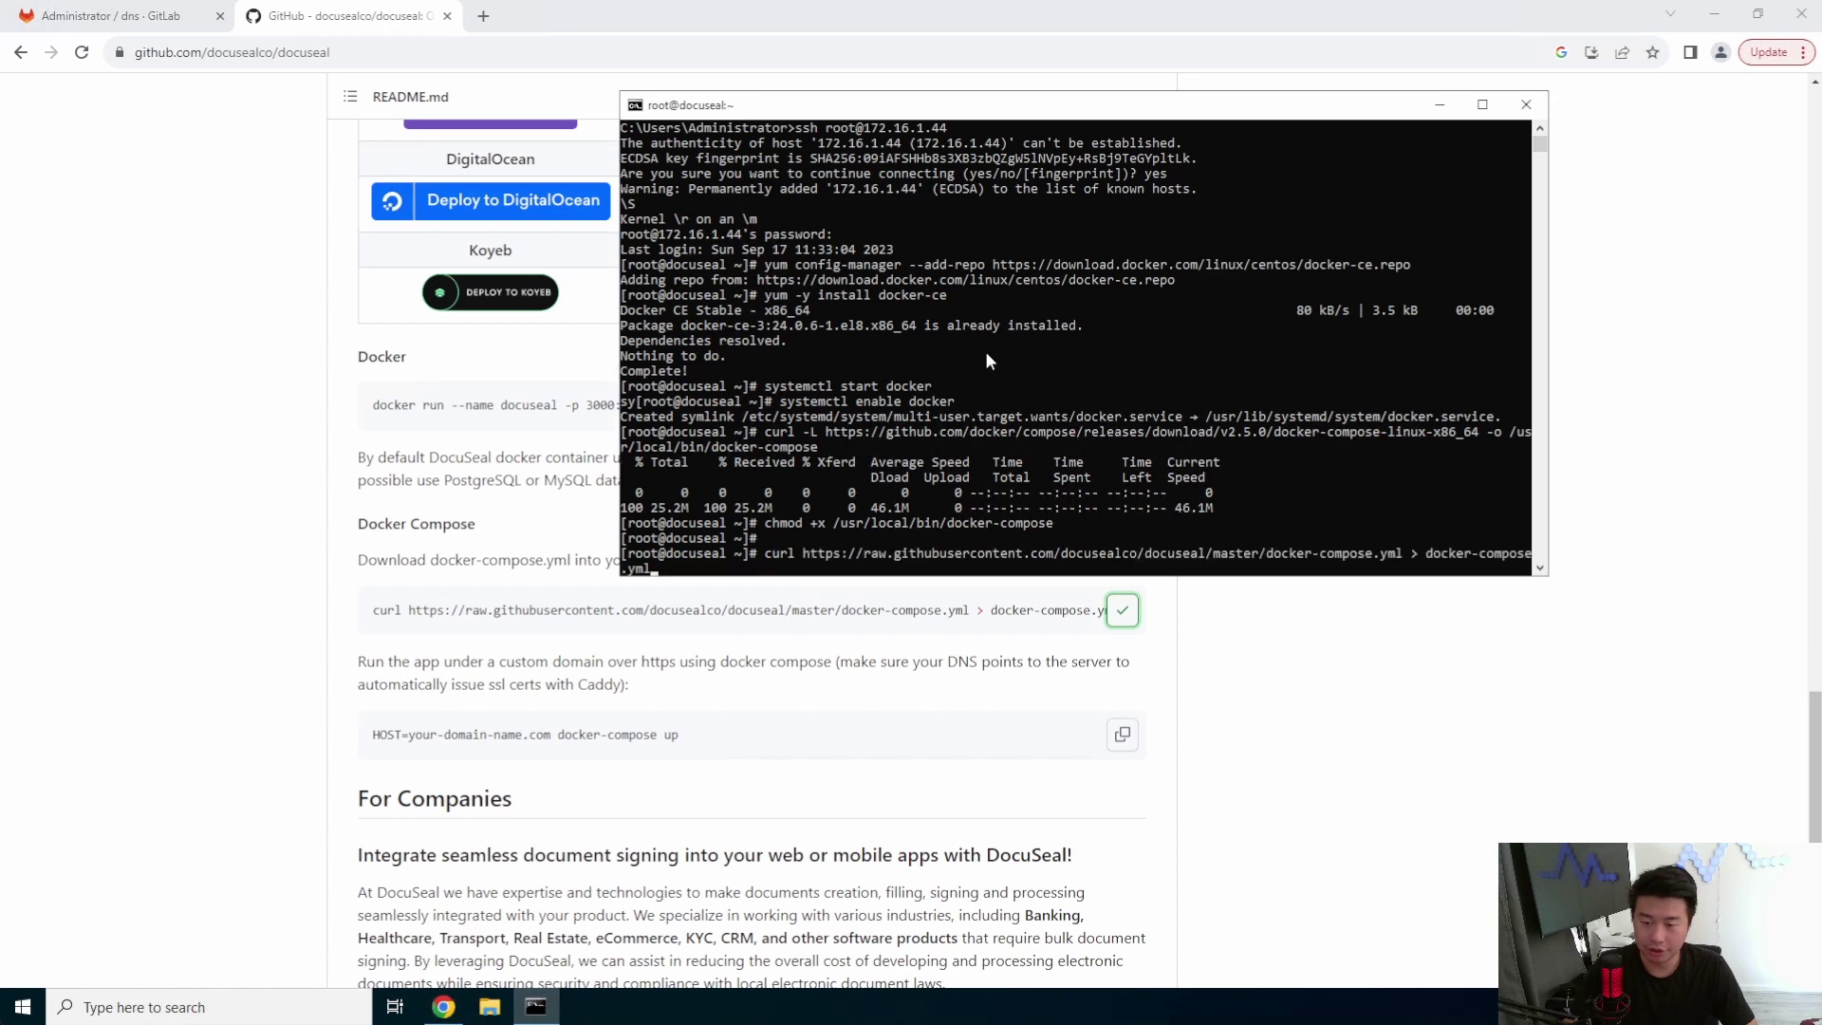
key(Return)
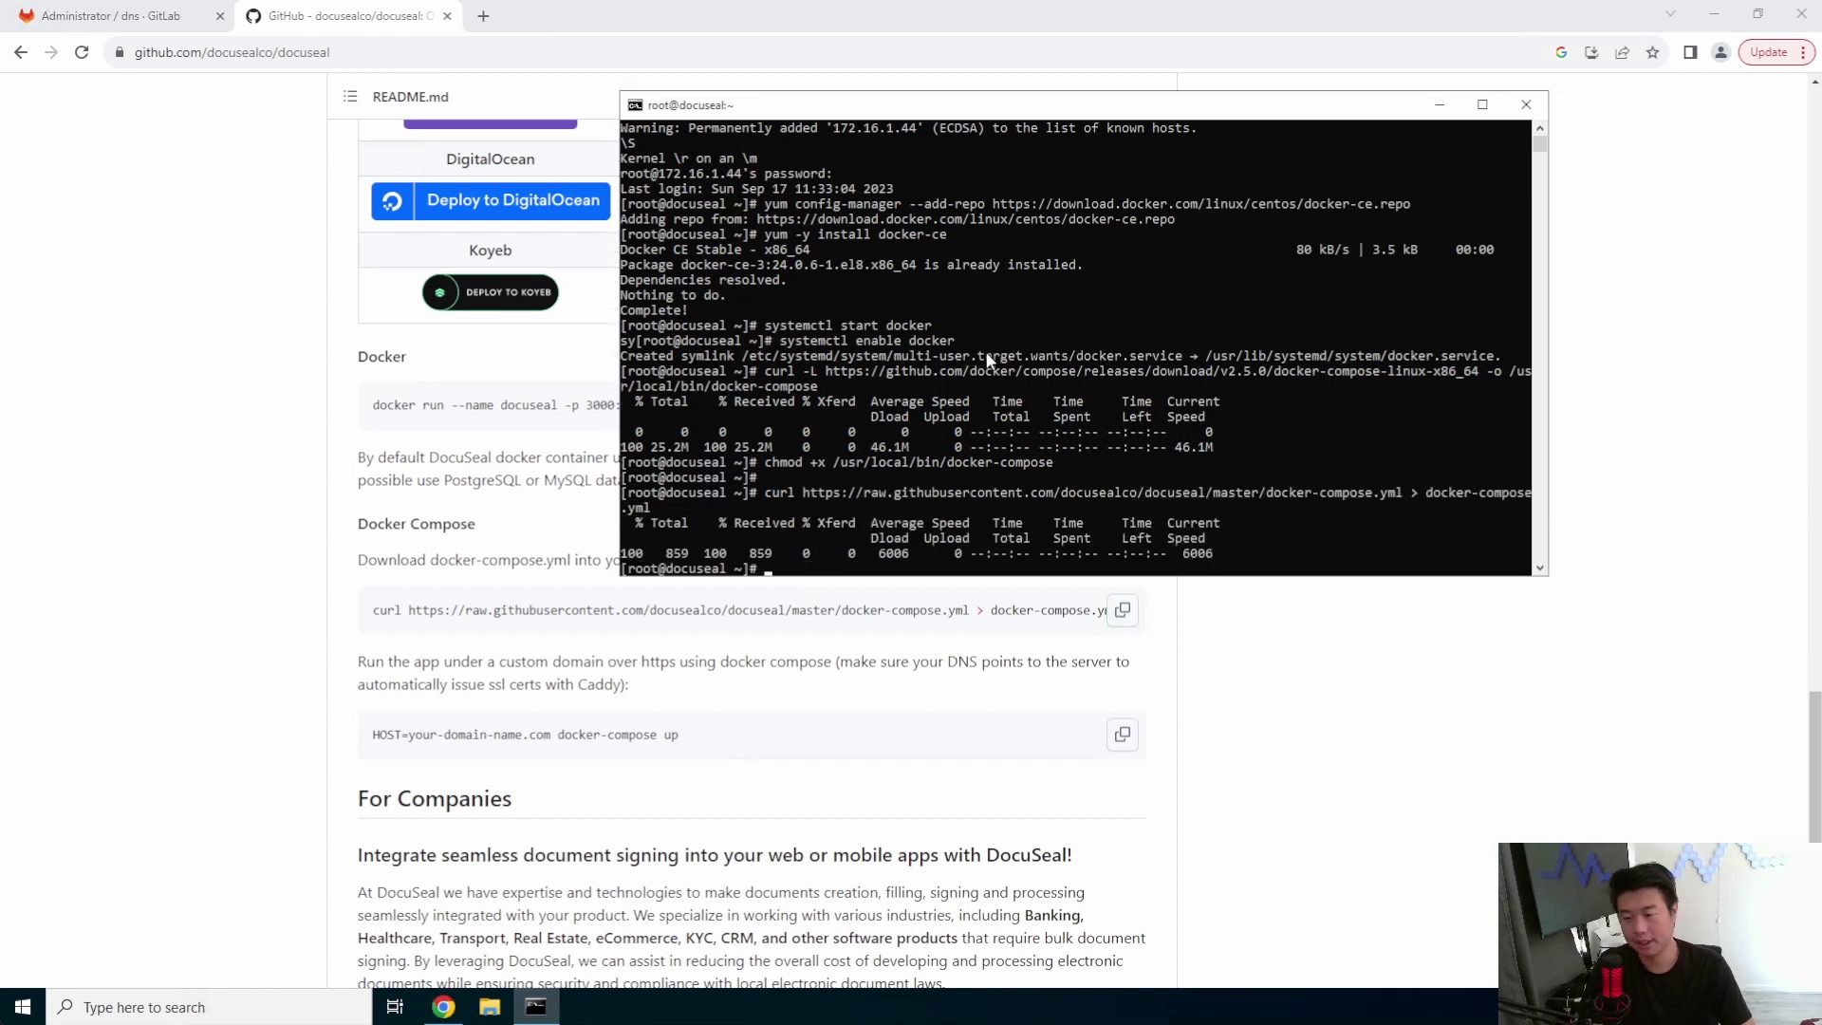
text(cat docker-compose.yml)
key(Return)
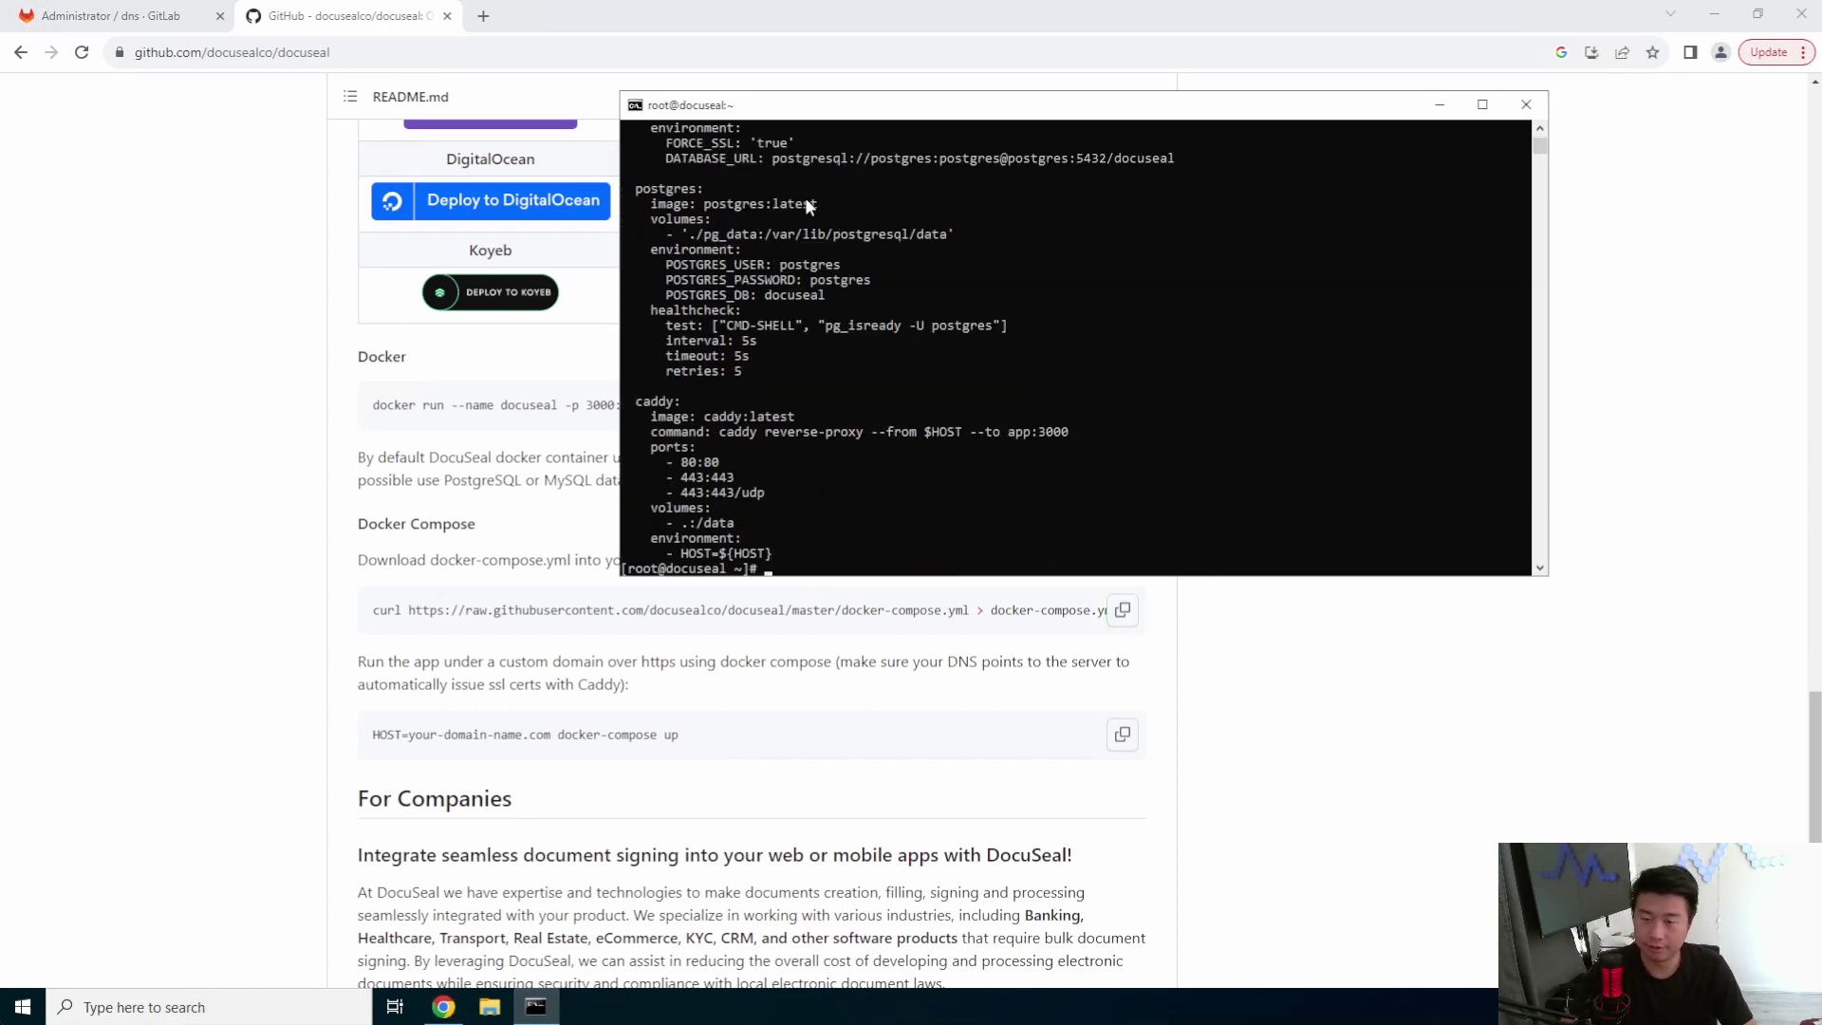
- Enlarge the terminal and review the app service block of docker-compose.yml
drag(759, 117, 444, 49)
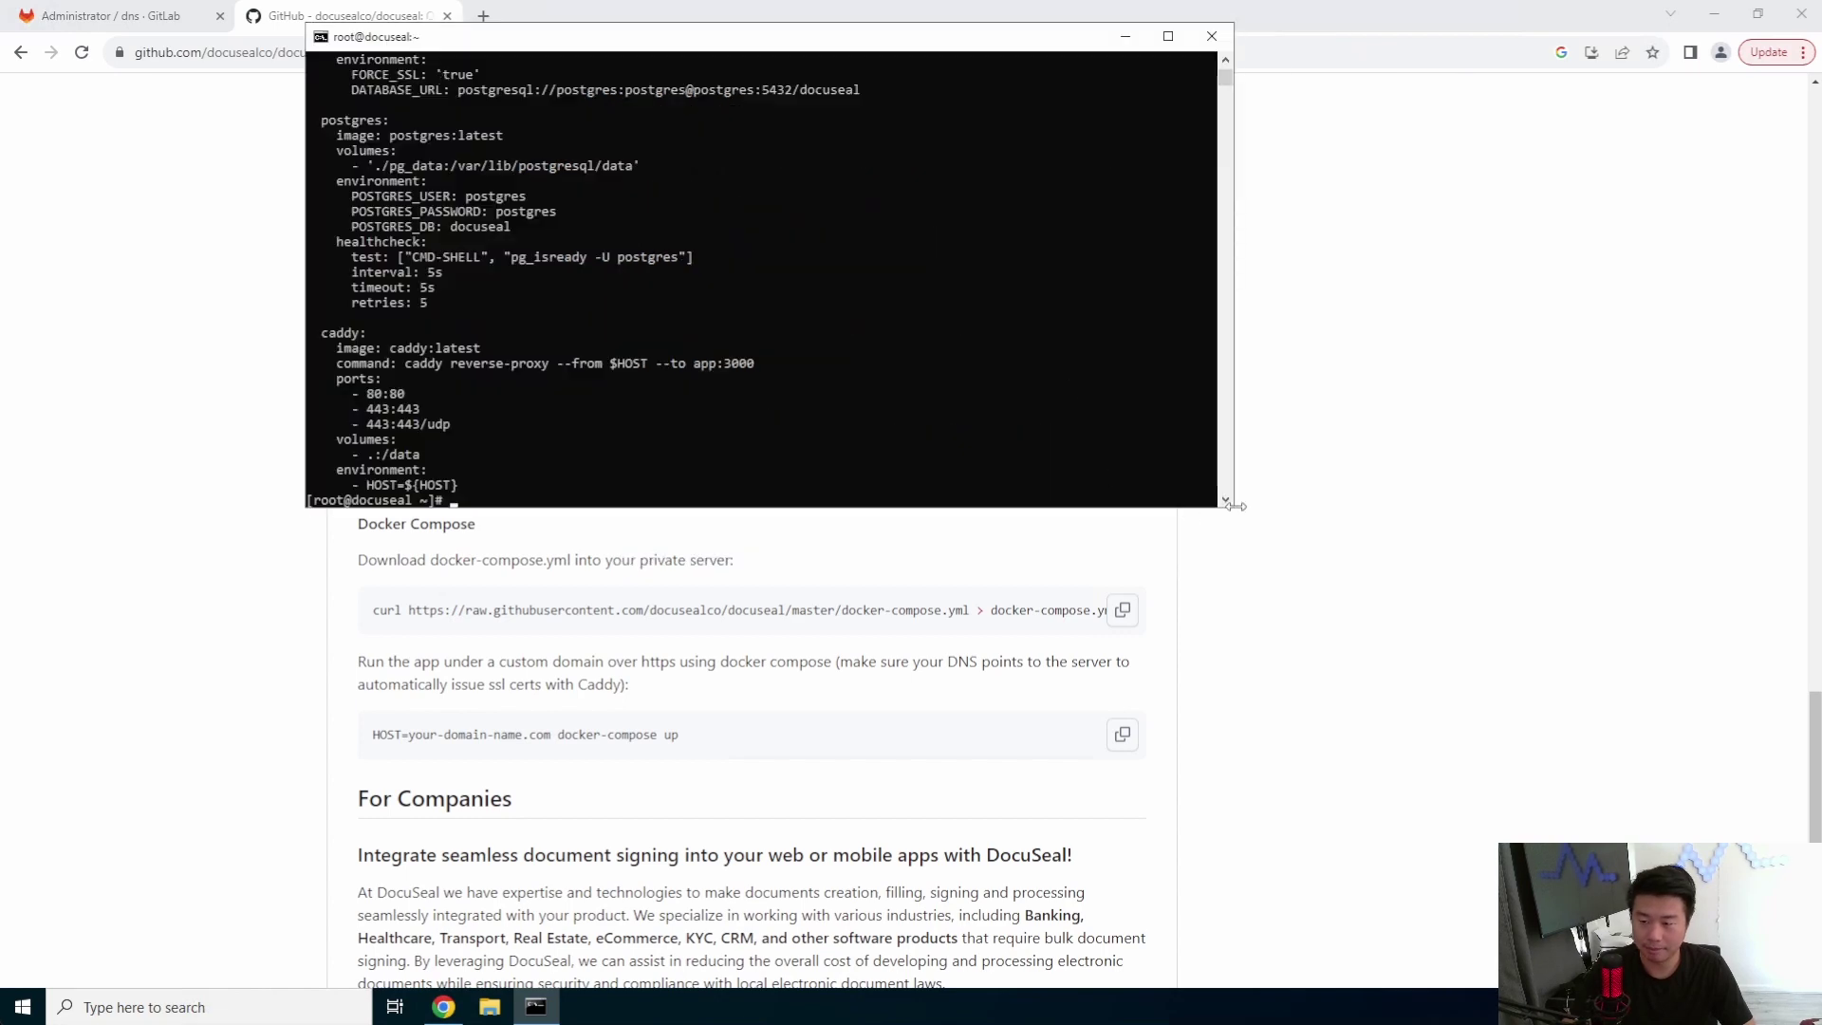
drag(1231, 512, 1577, 871)
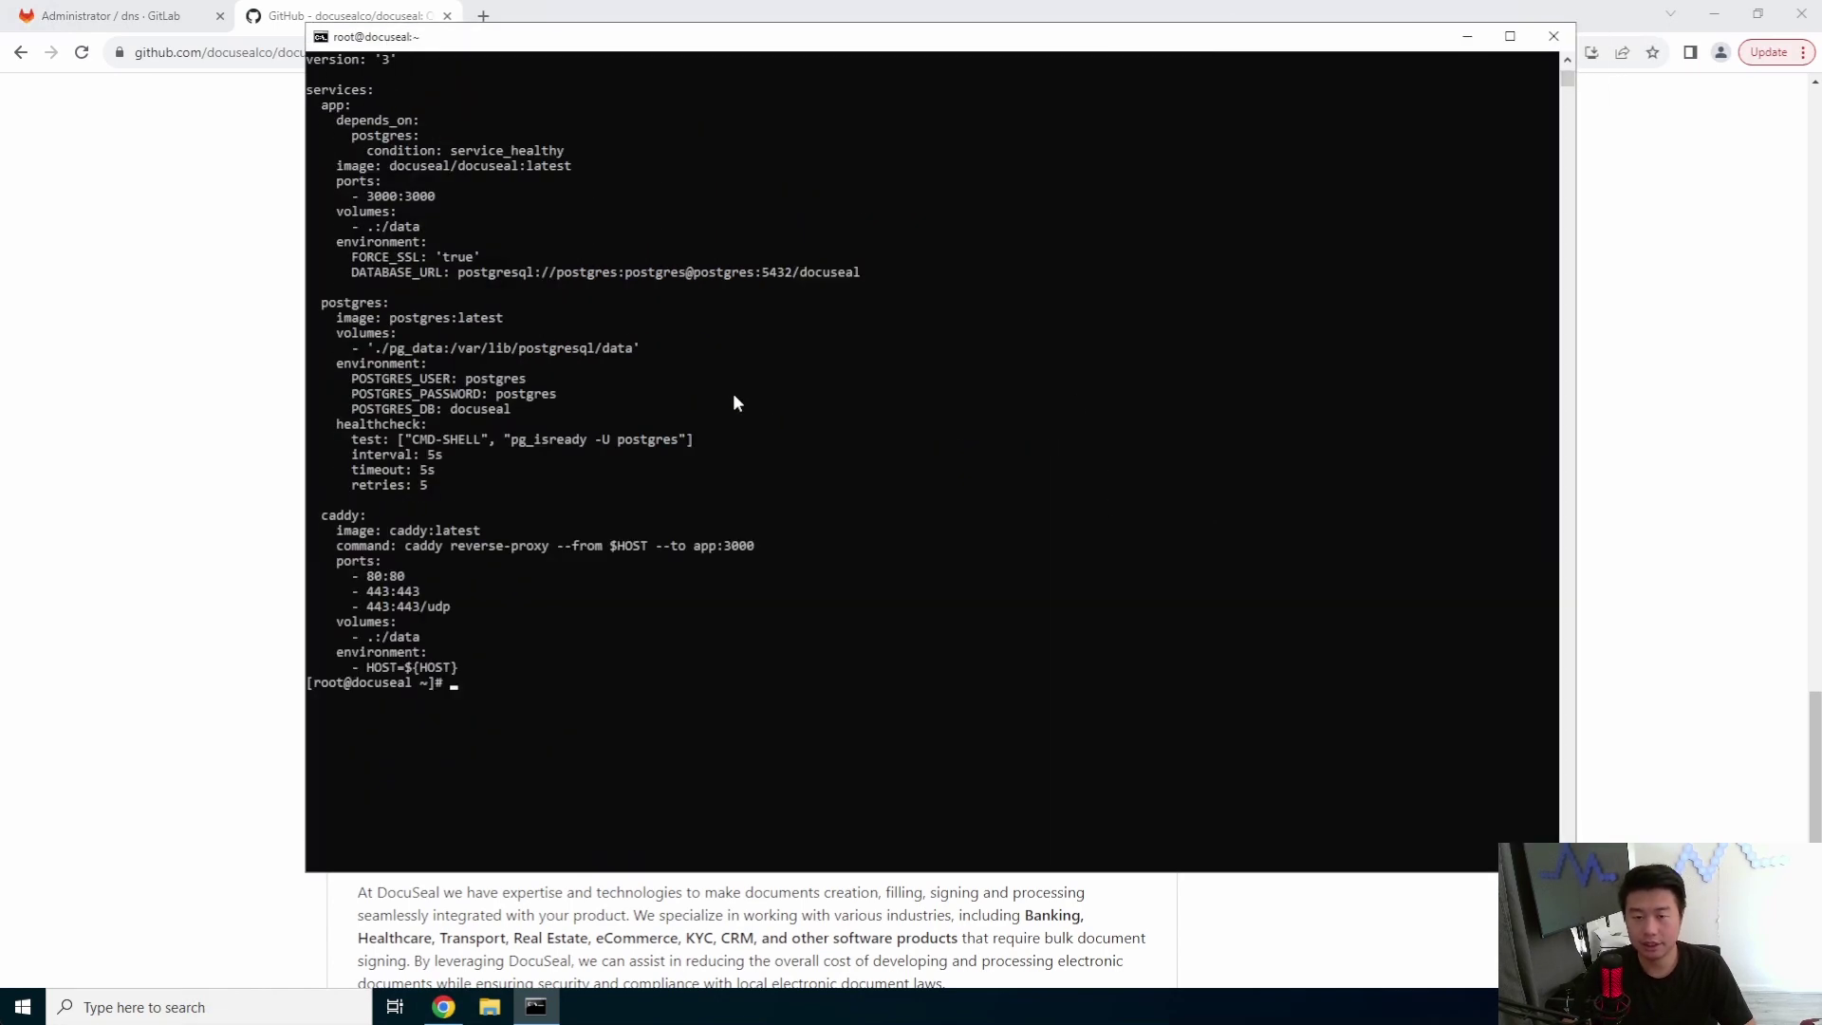
scroll(633, 329, down, 1)
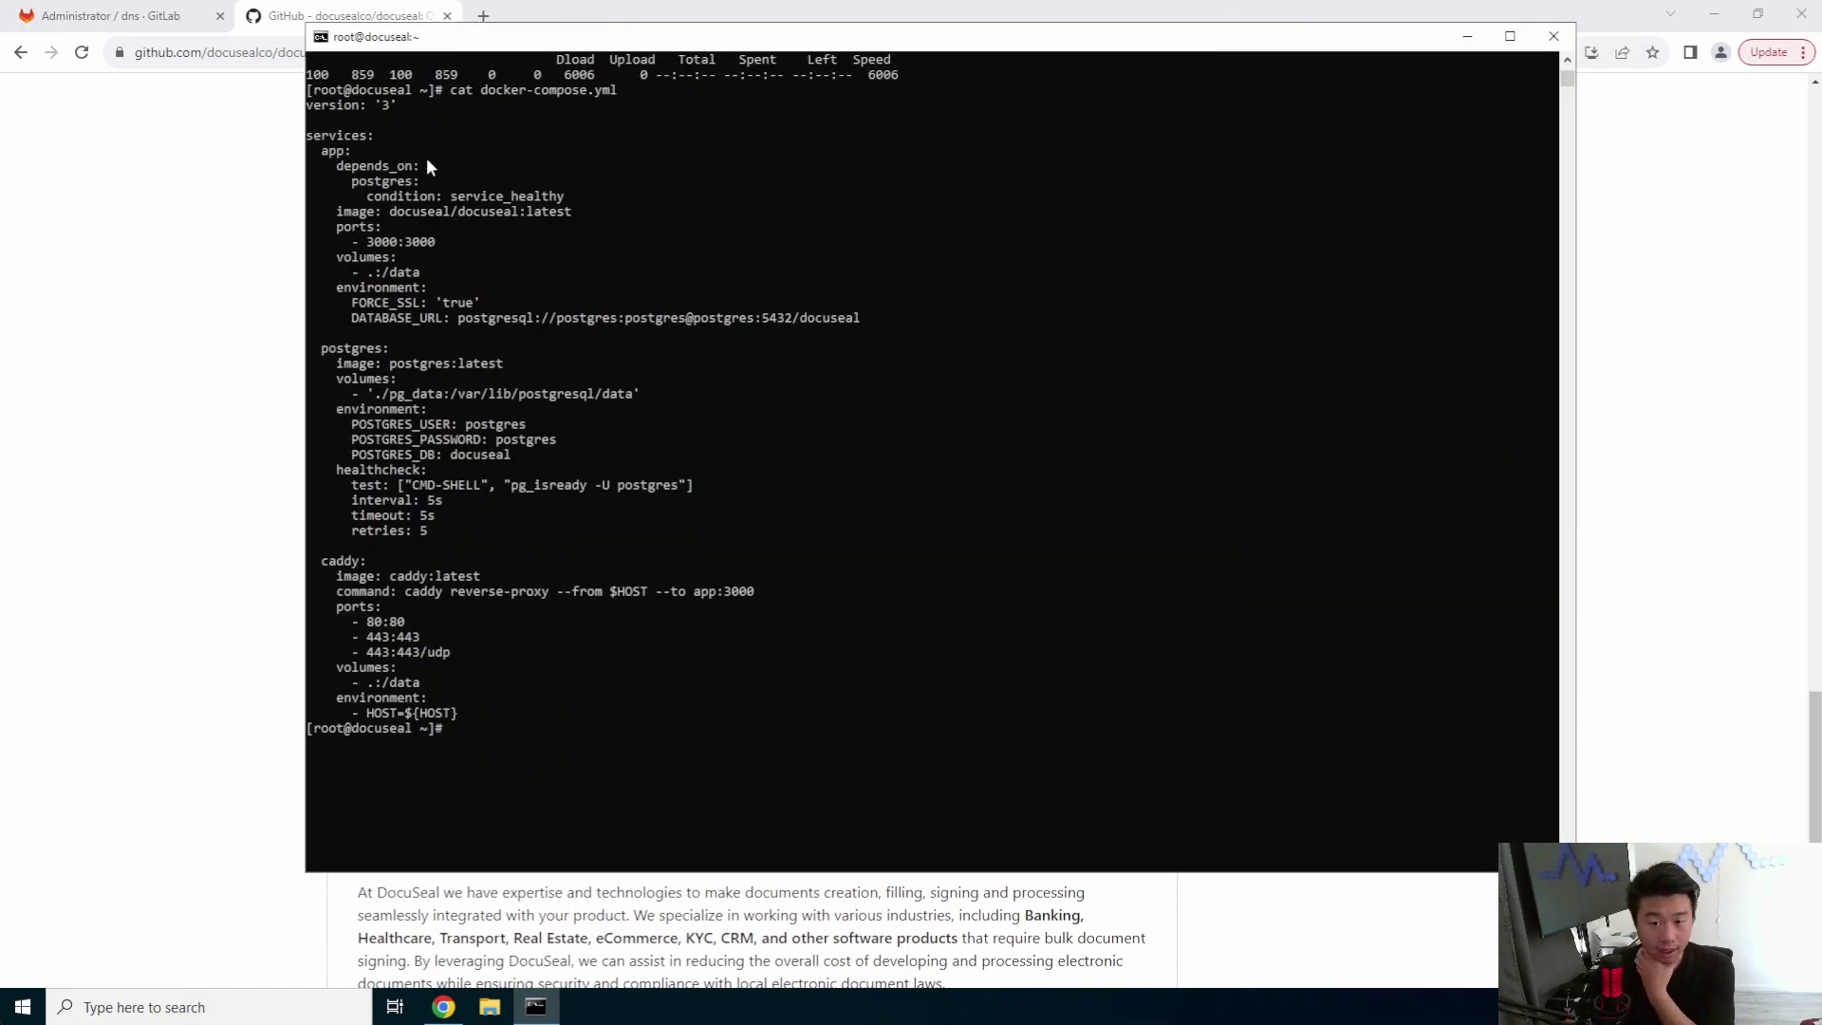
drag(308, 149, 942, 337)
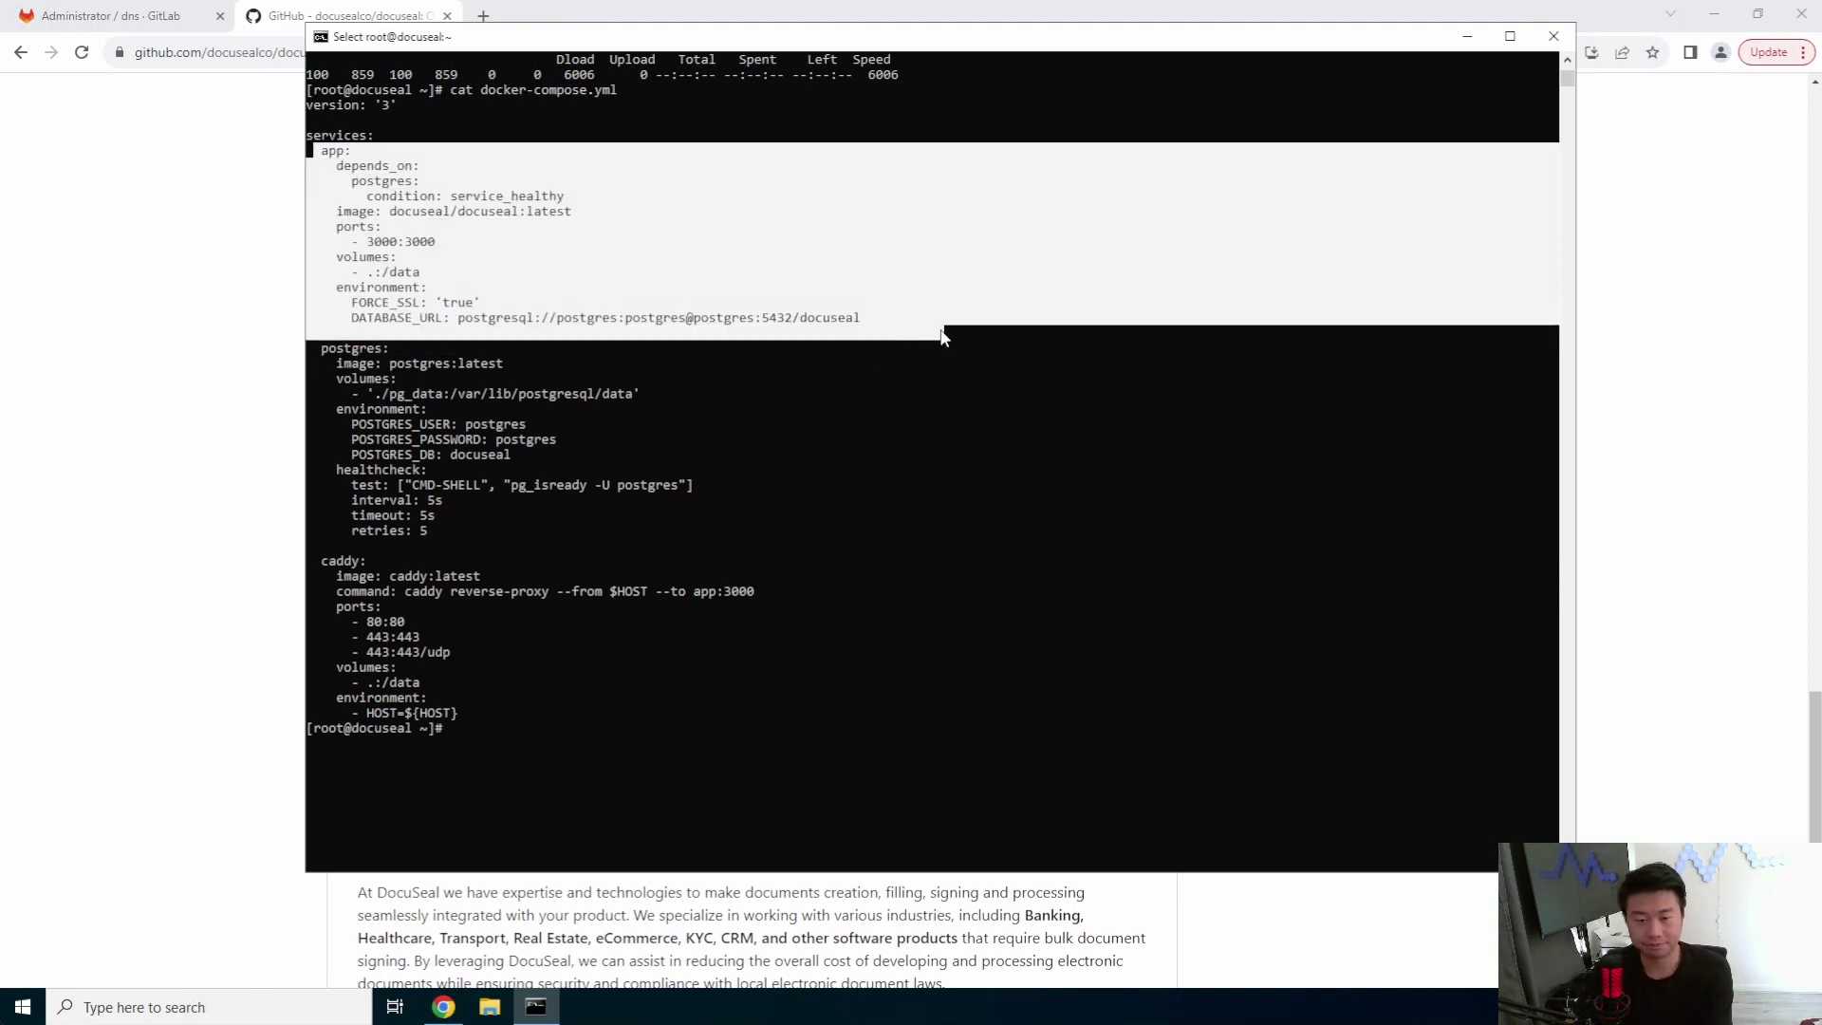
click(863, 332)
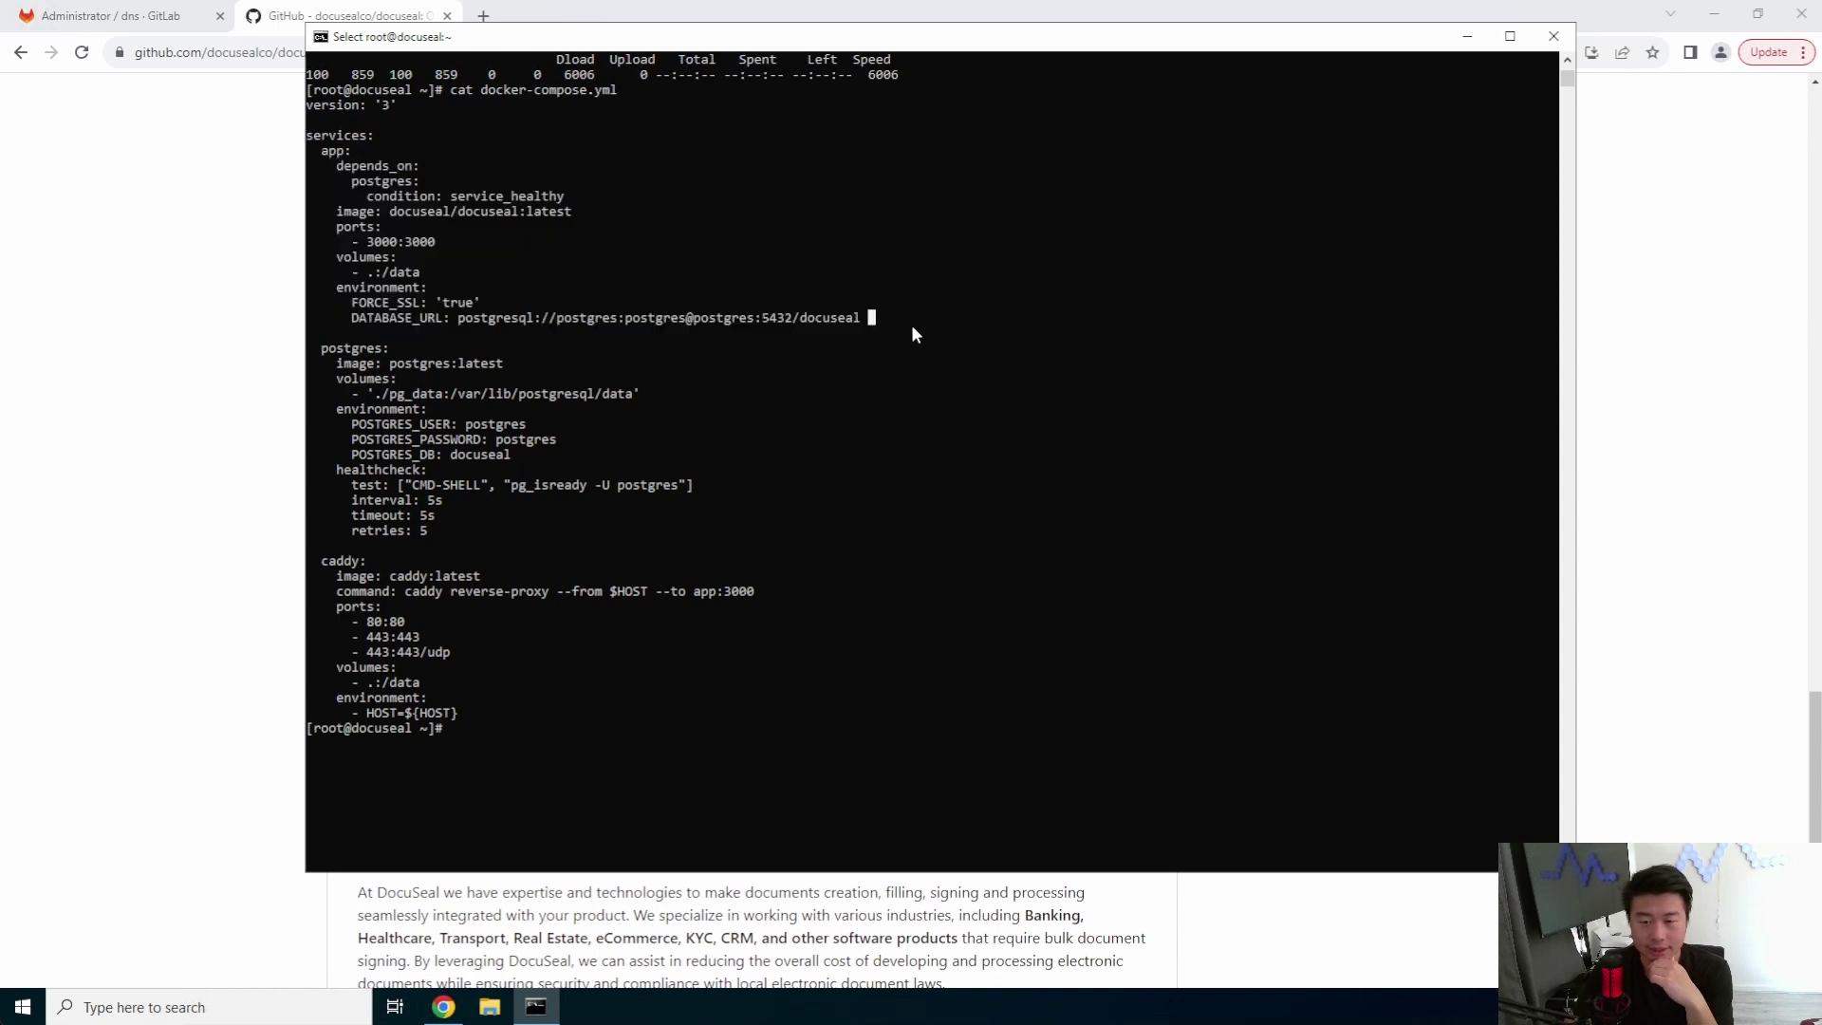
drag(1011, 332, 353, 173)
- Inspect the postgres password, POSTGRES_DB, DATABASE_URL and the caddy $HOST variable, then return to GitHub
mouse_move(404, 349)
mouse_down()
mouse_move(485, 402)
mouse_move(516, 485)
mouse_up()
click(612, 485)
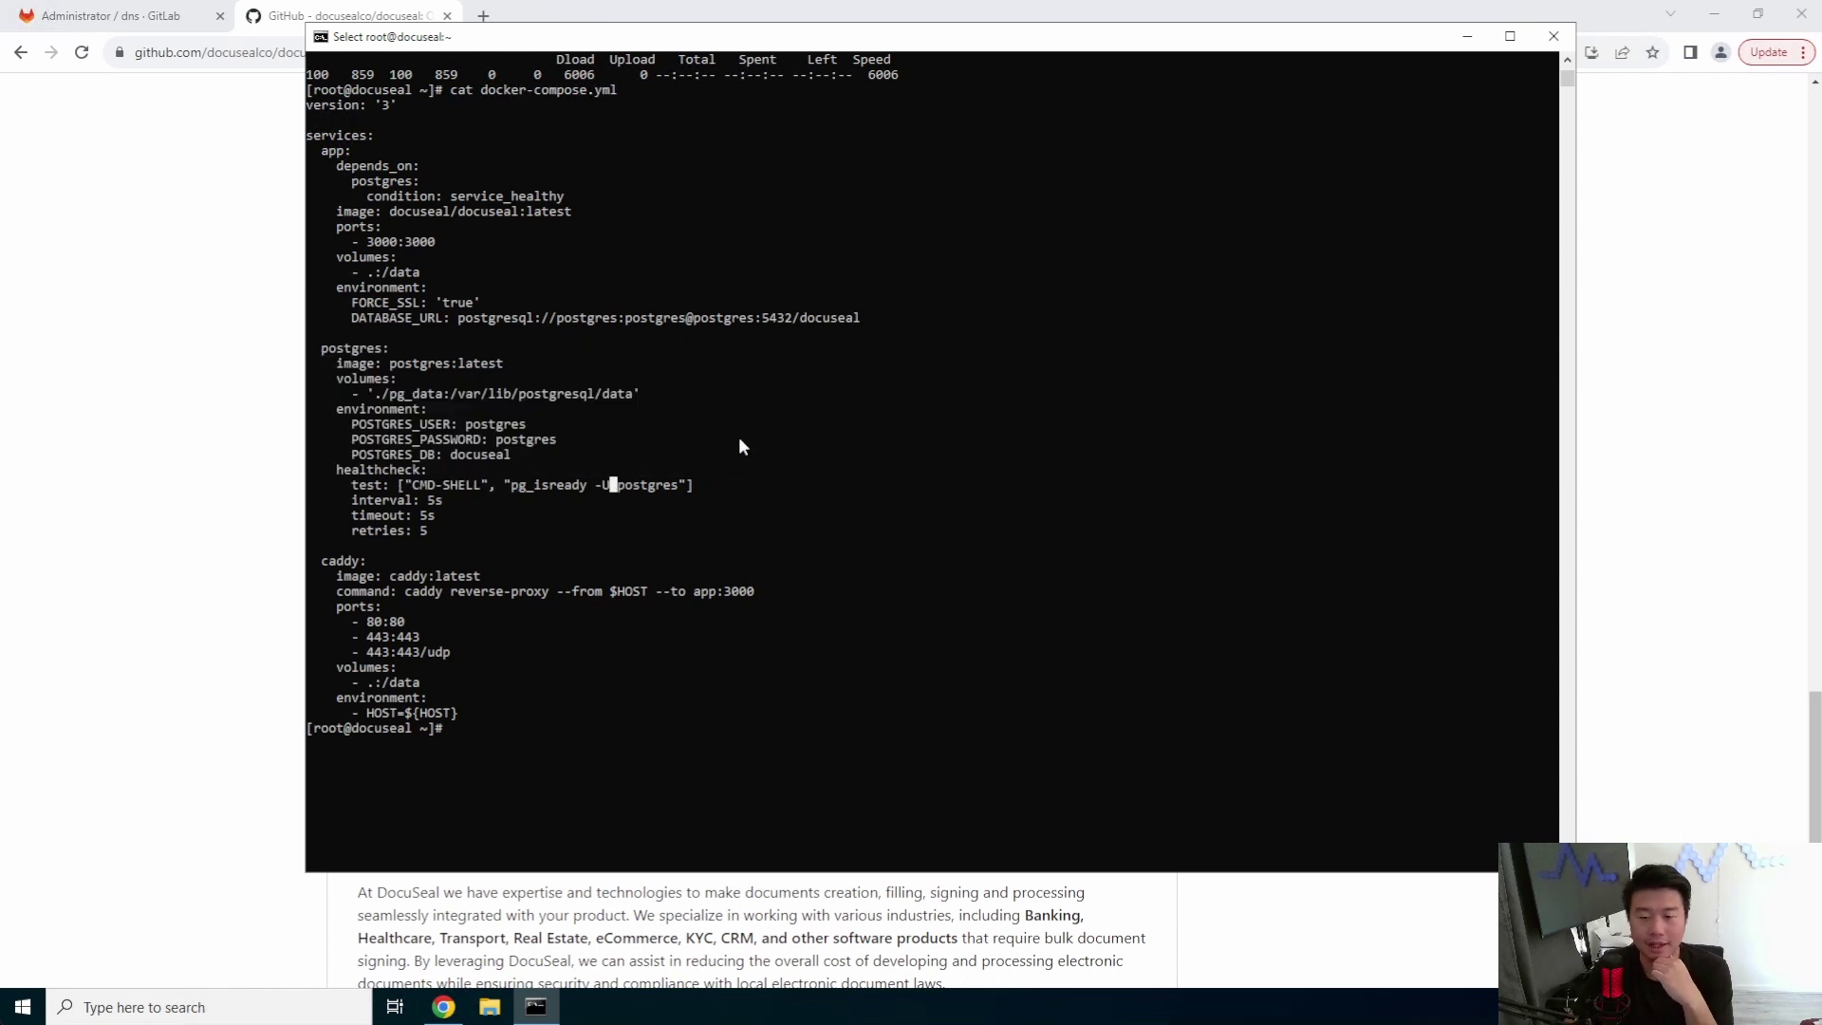
drag(575, 439, 285, 448)
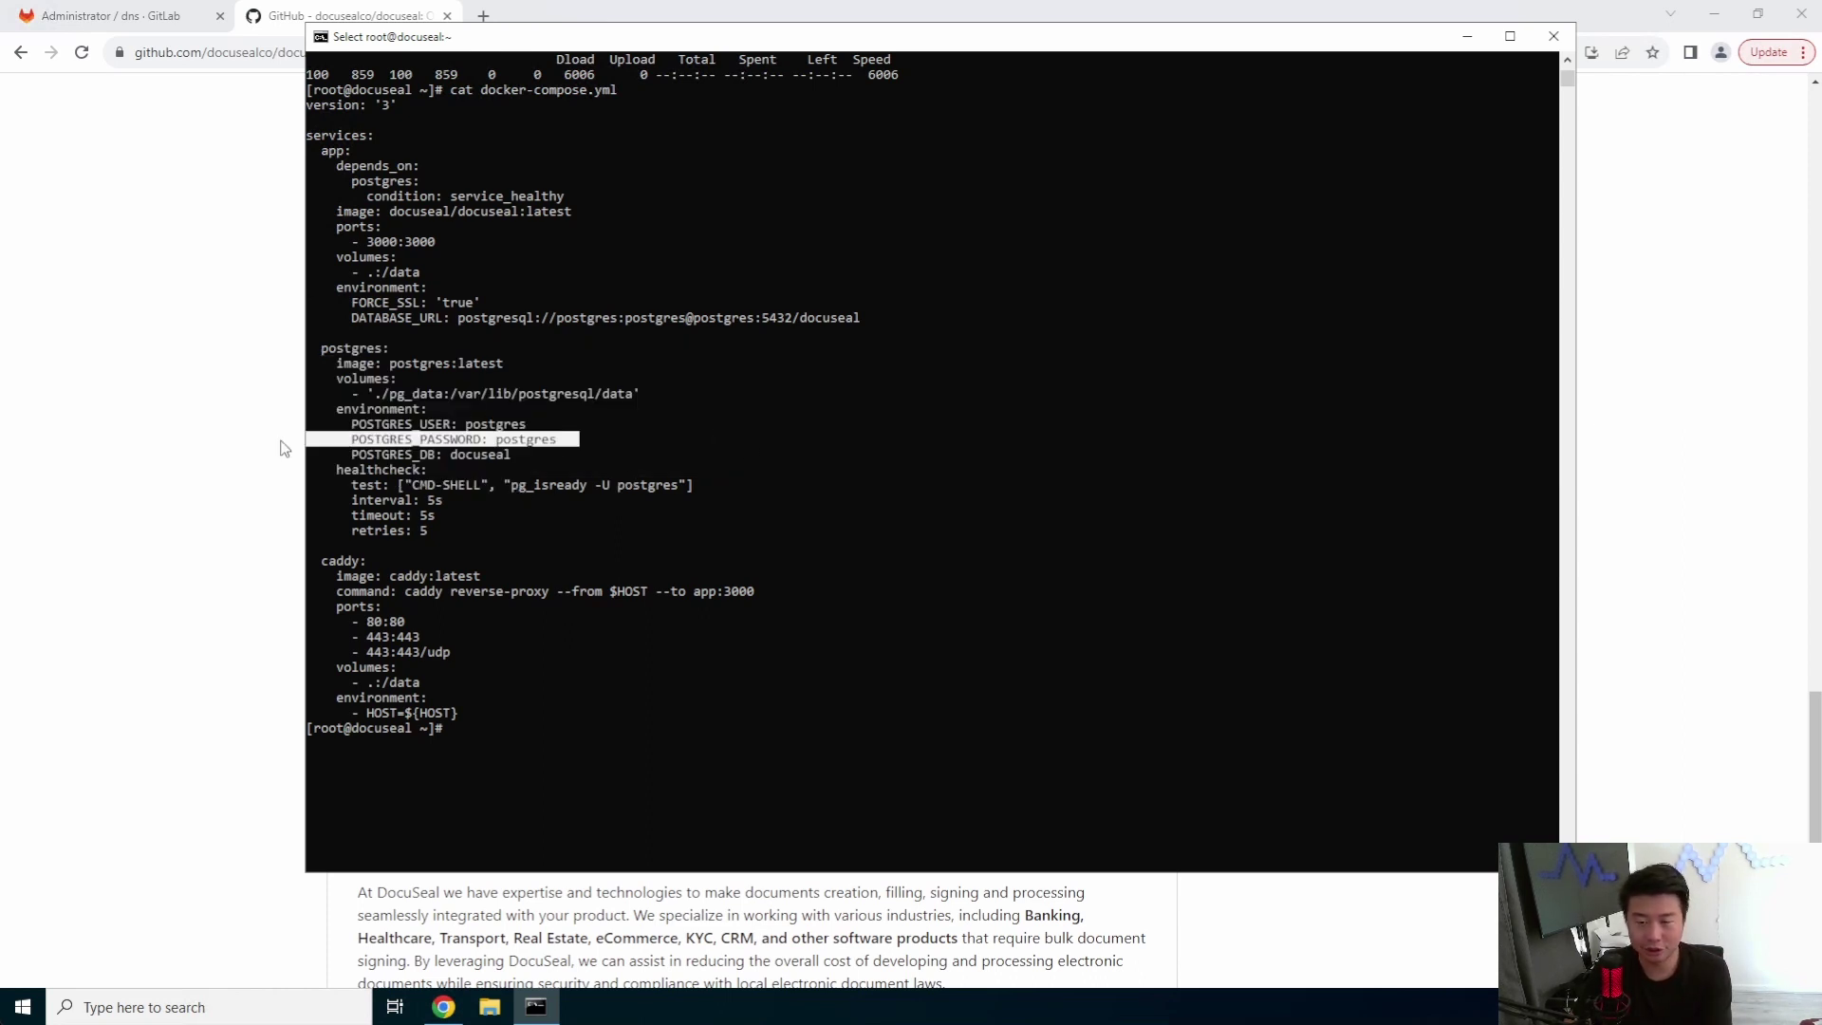
click(772, 427)
drag(574, 446, 399, 457)
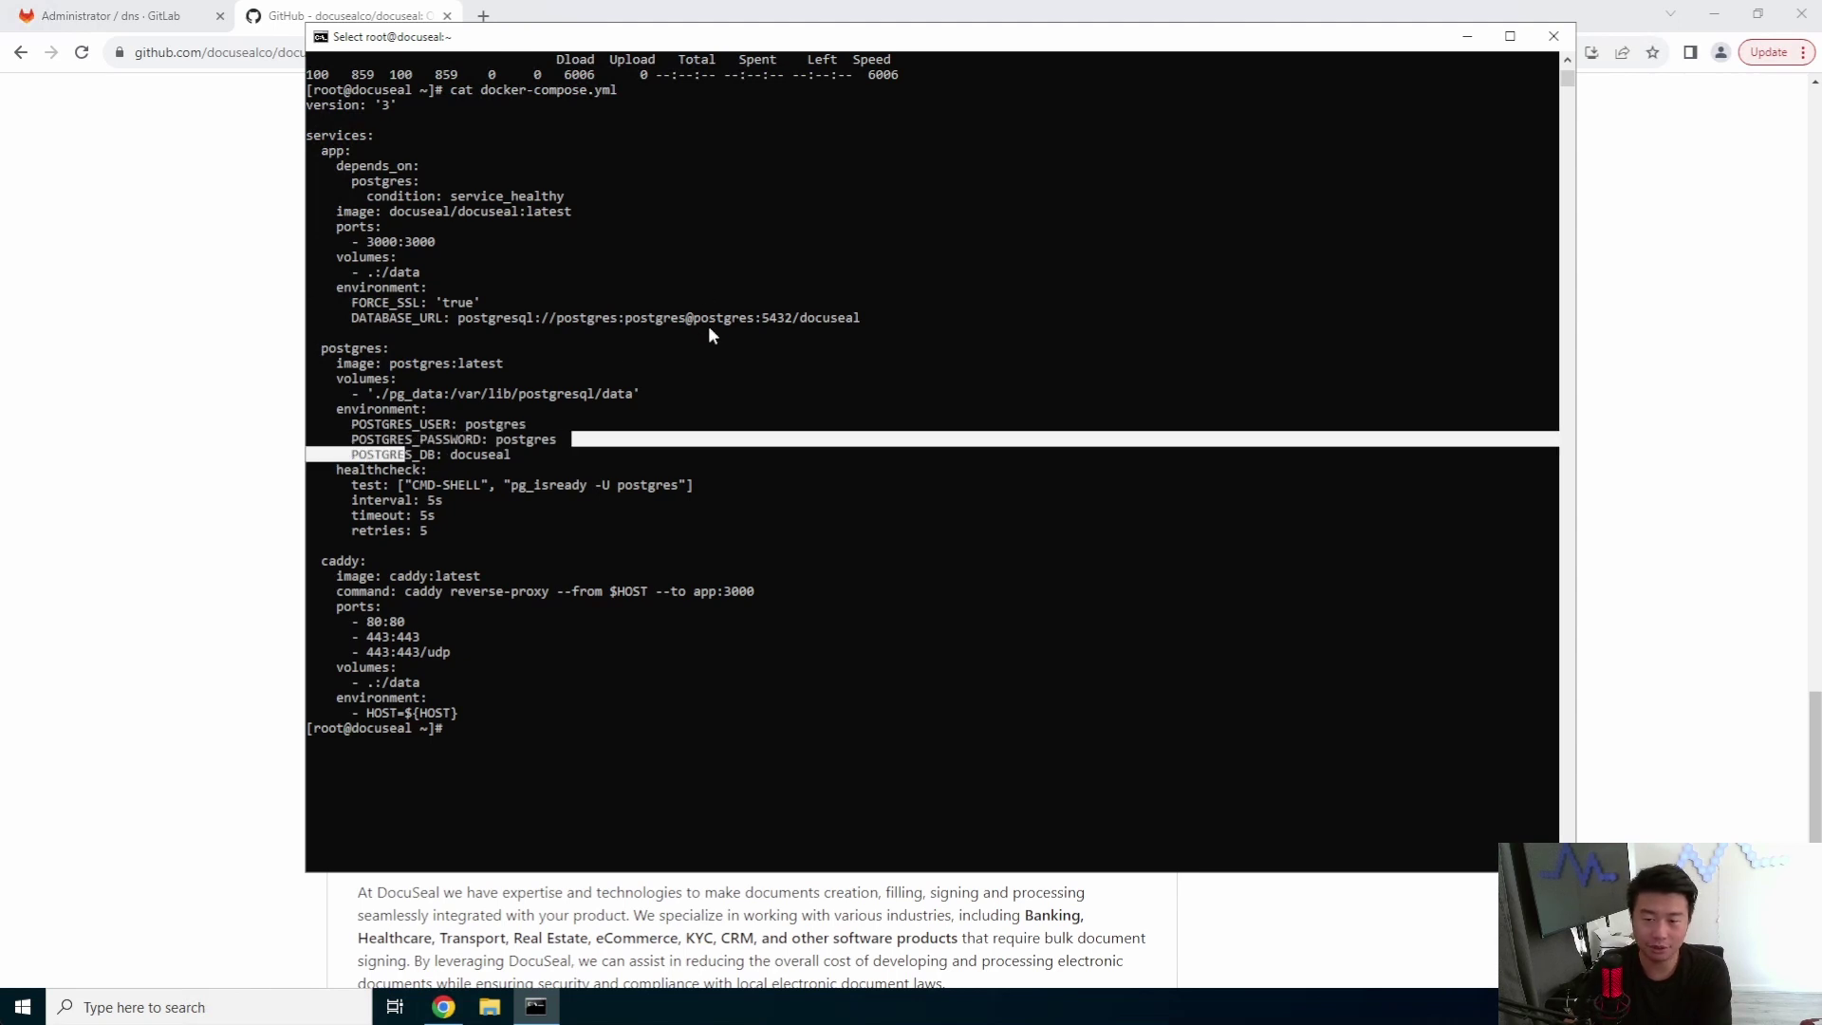
click(662, 317)
drag(661, 318, 623, 319)
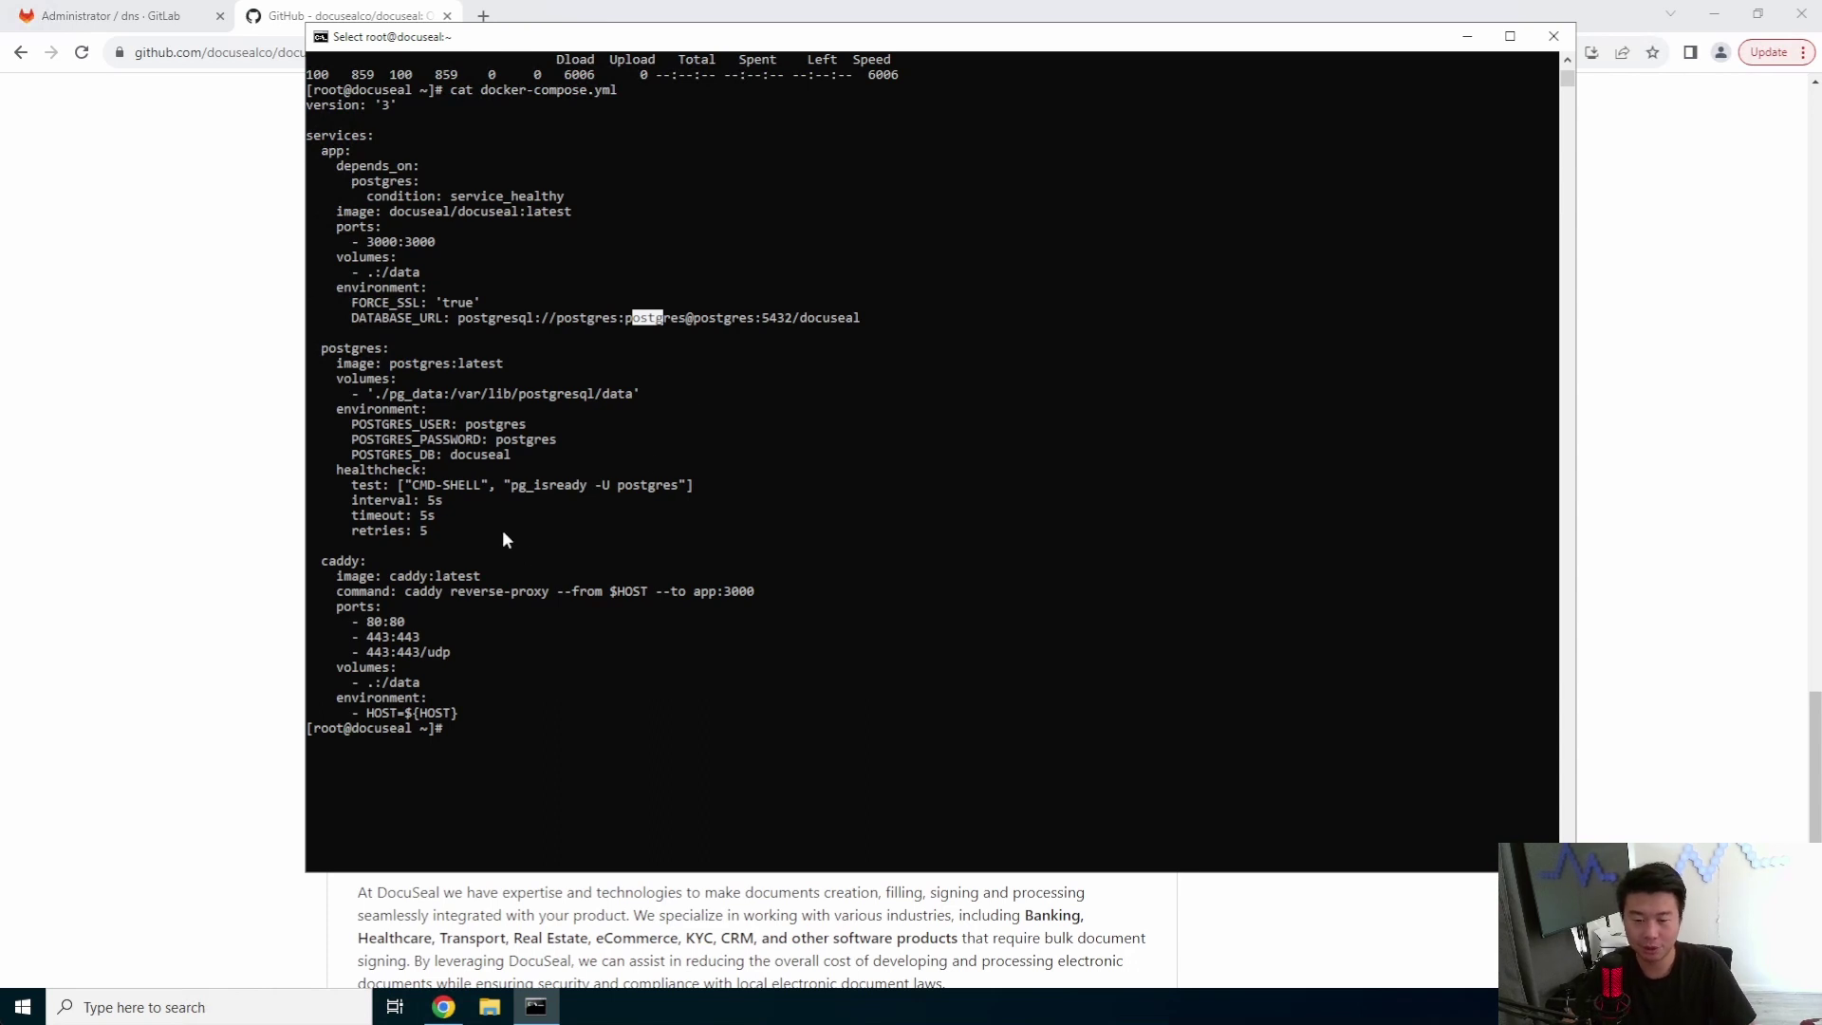
click(636, 593)
drag(561, 593, 623, 604)
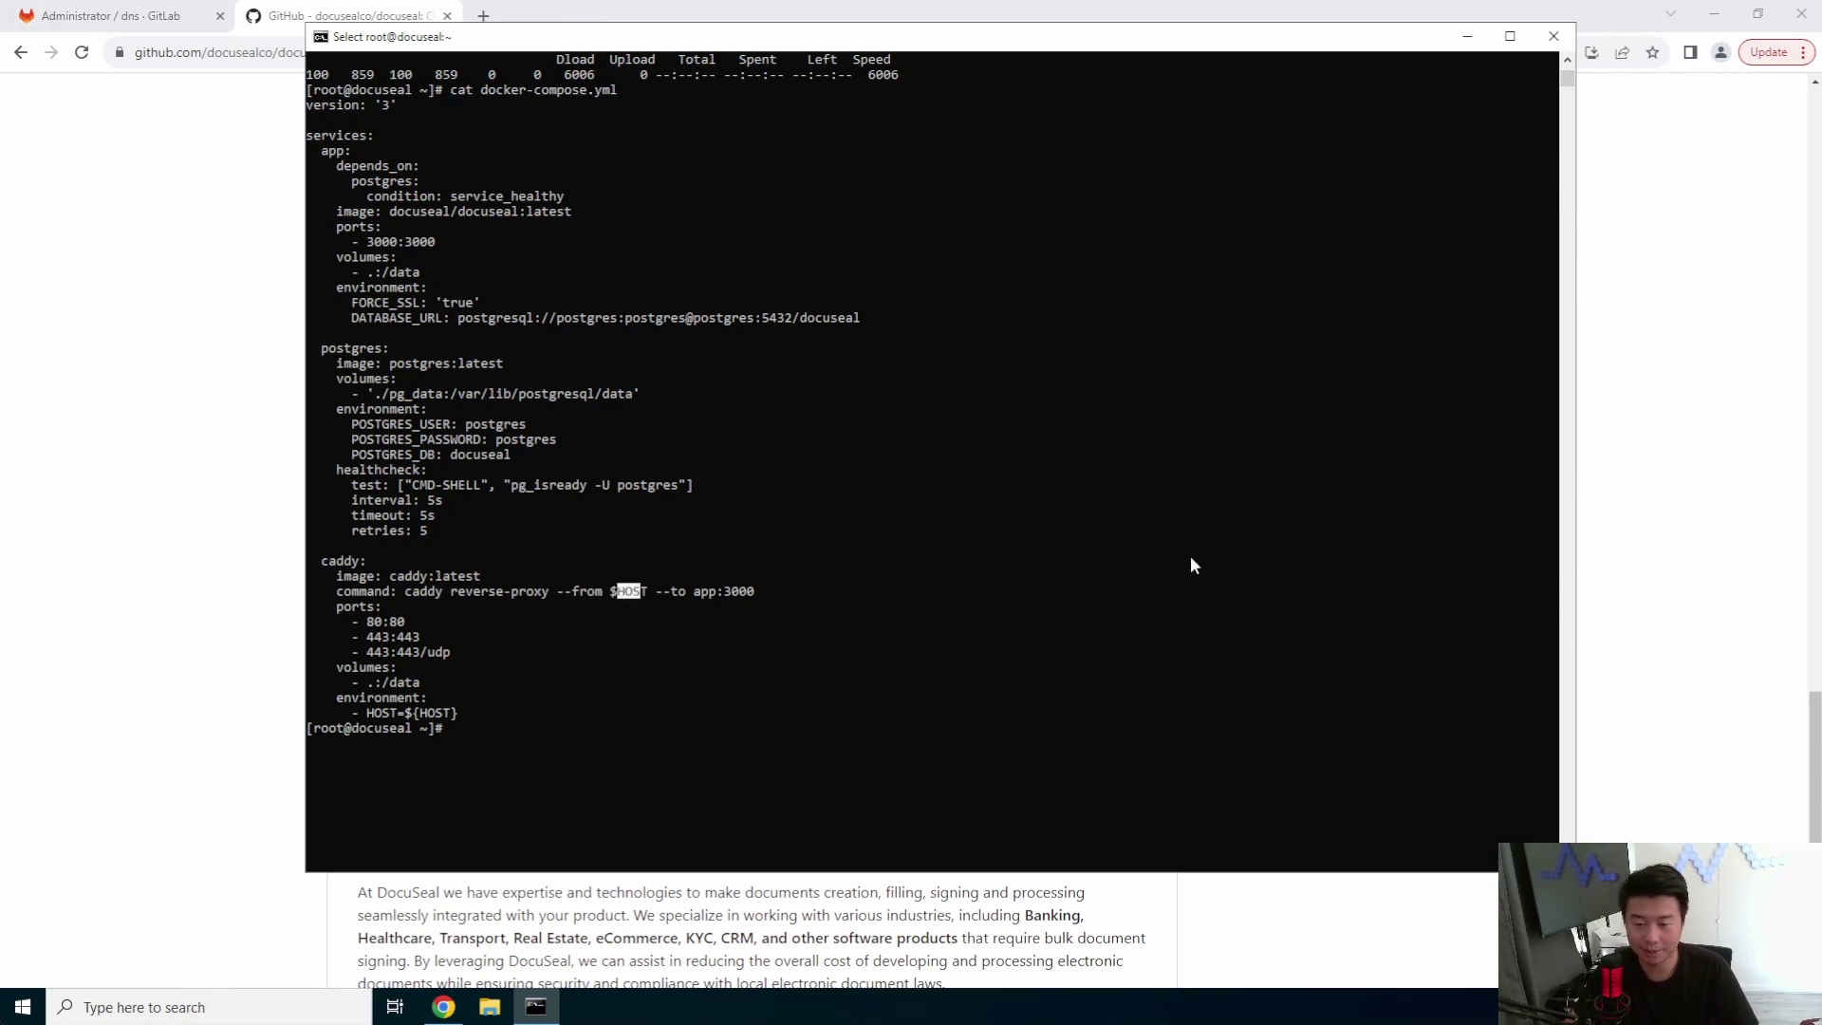
click(1664, 449)
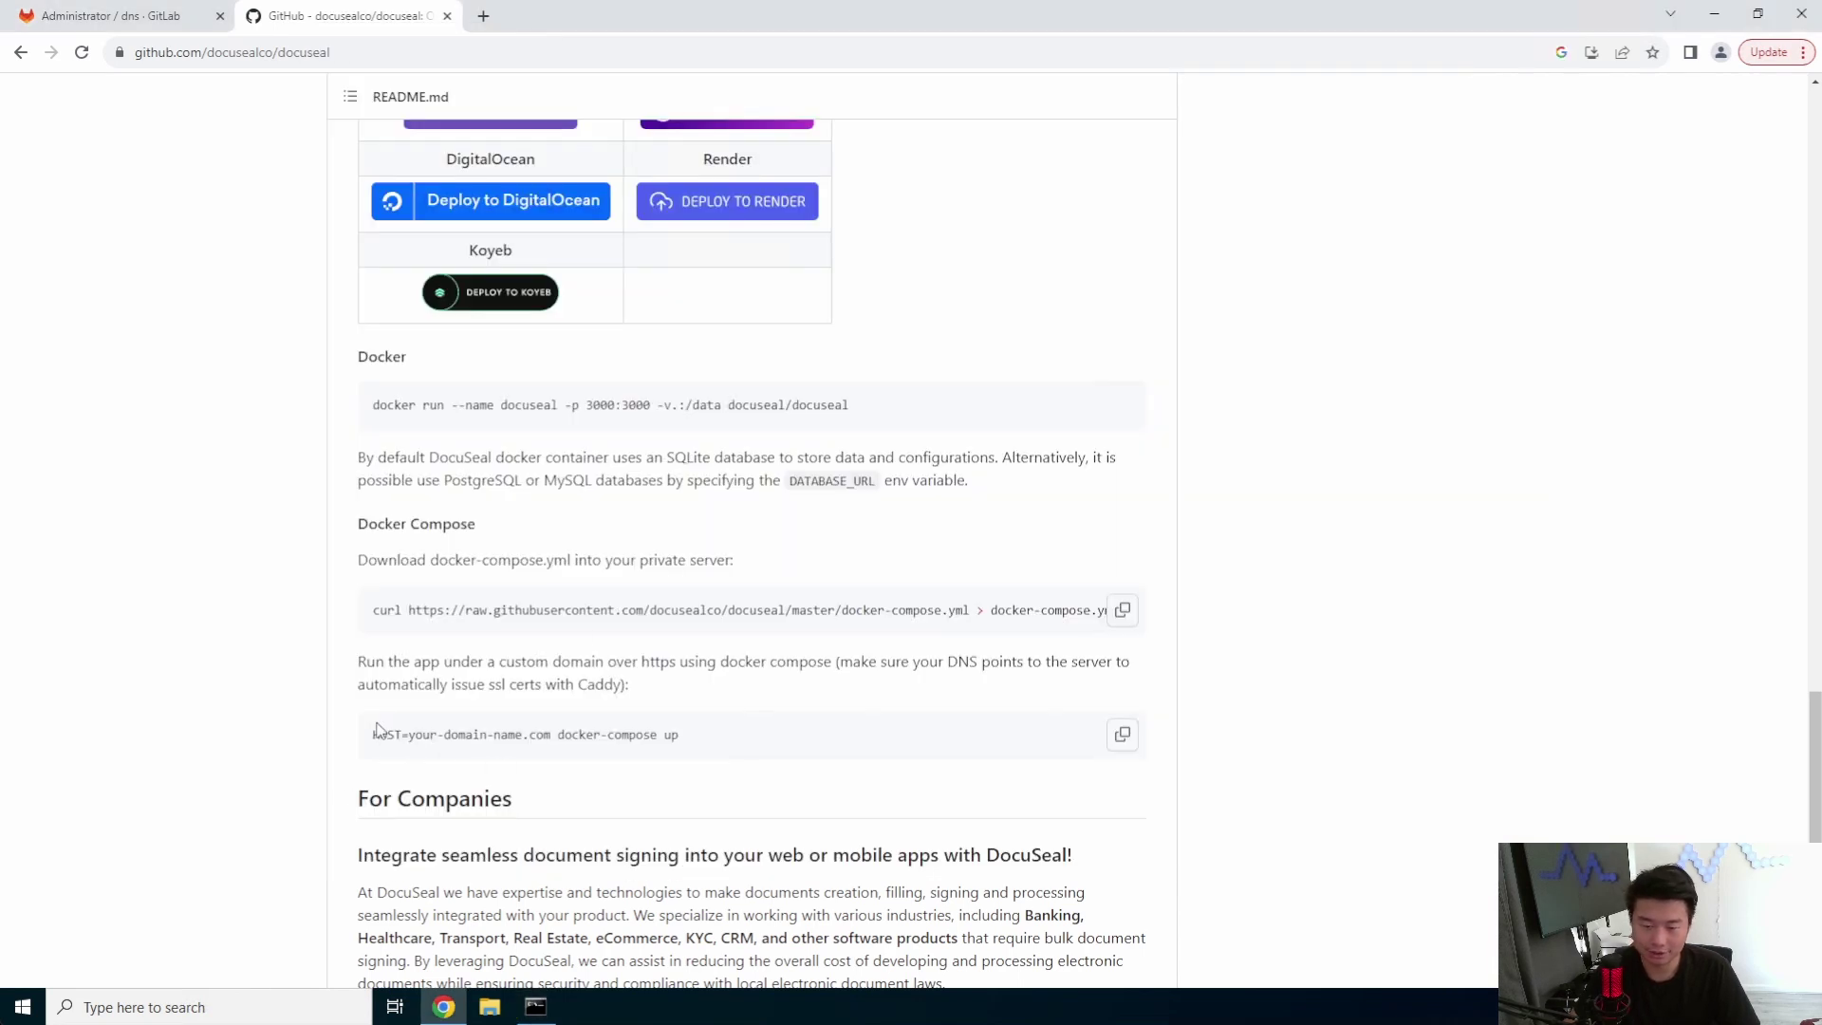
- Run 'HOST=docuseal.dragon.local docker-compose up -d' to pull and start the DocuSeal stack
drag(378, 740, 290, 744)
click(729, 737)
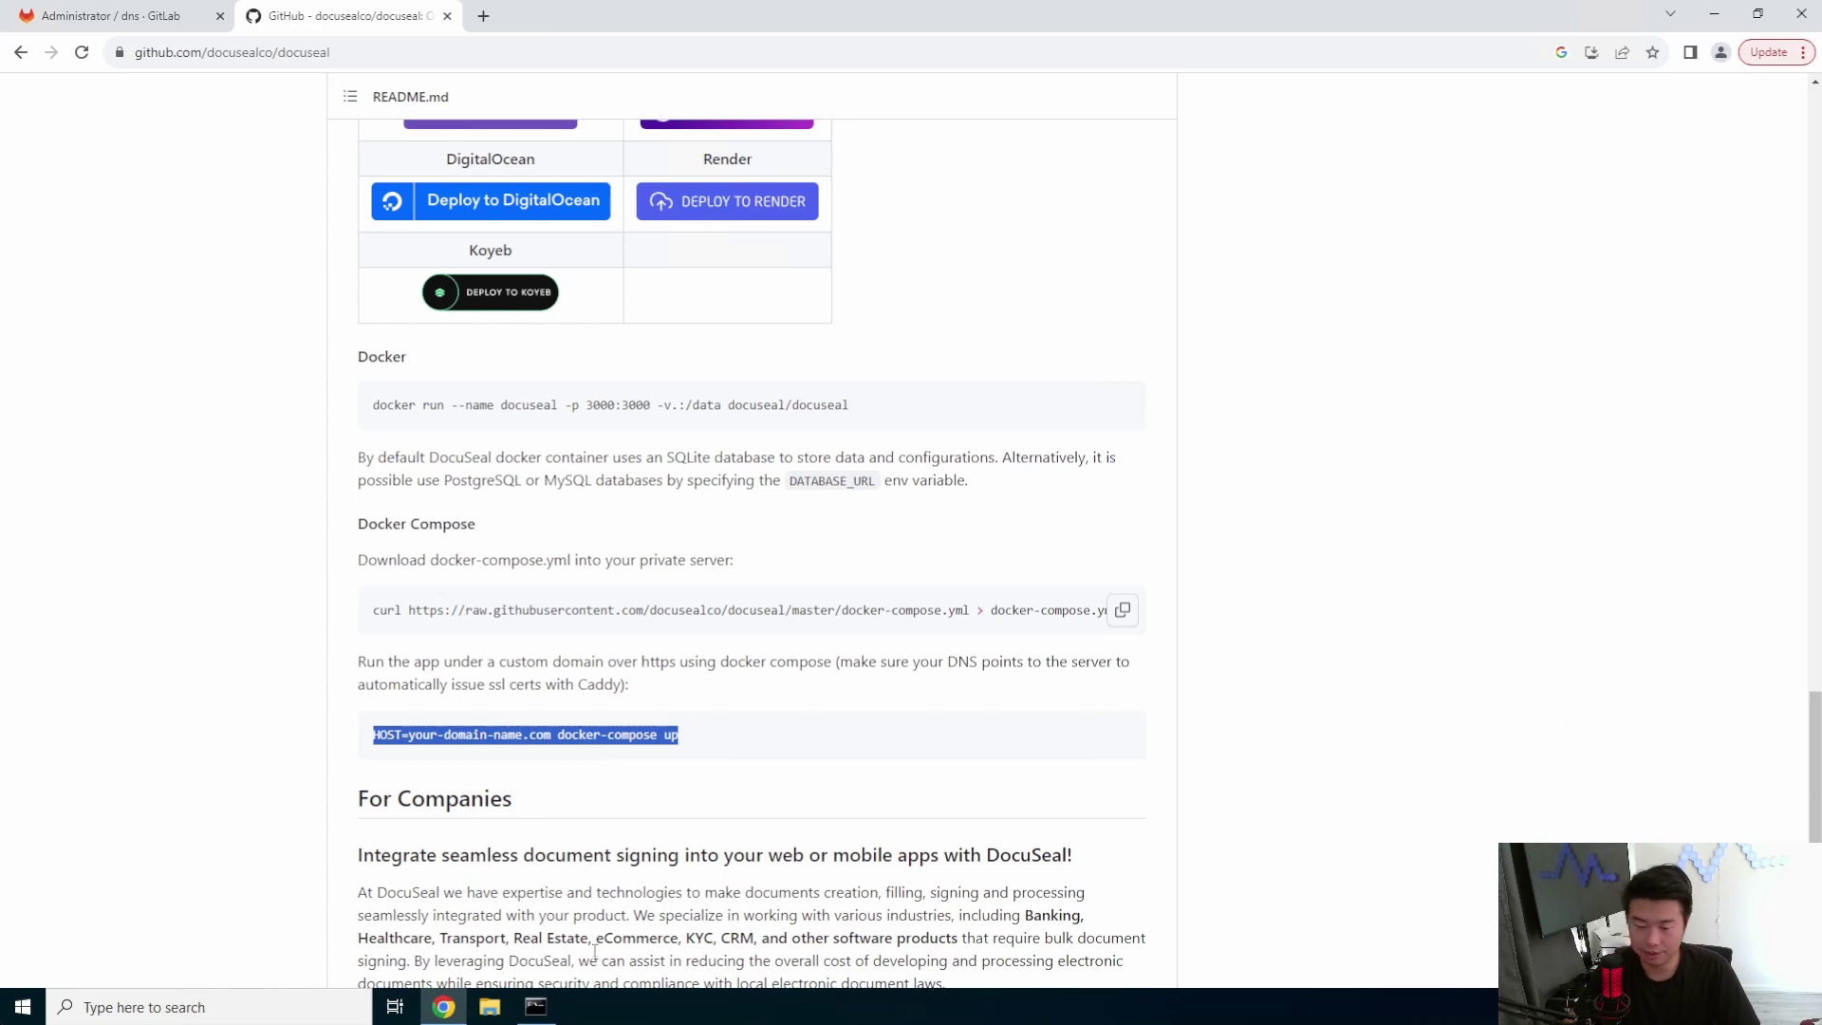
click(536, 1006)
drag(533, 37, 947, 24)
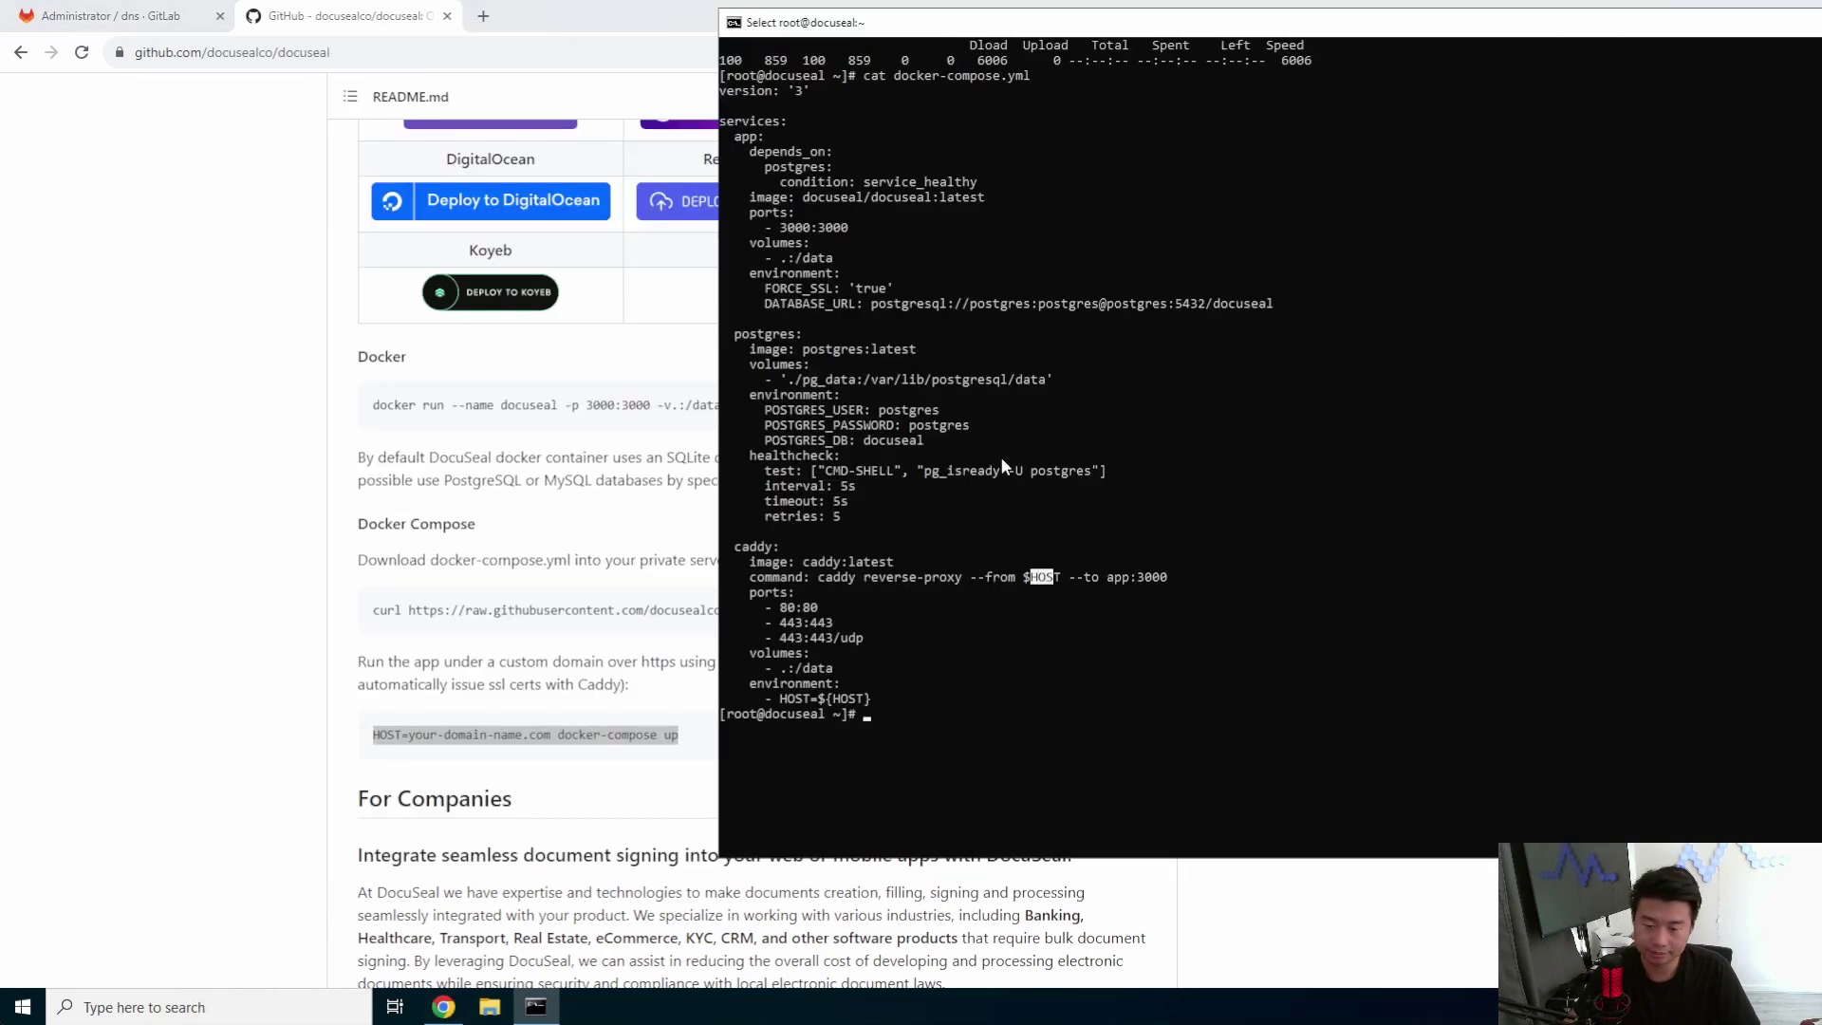
click(1005, 463)
text(HOST=)
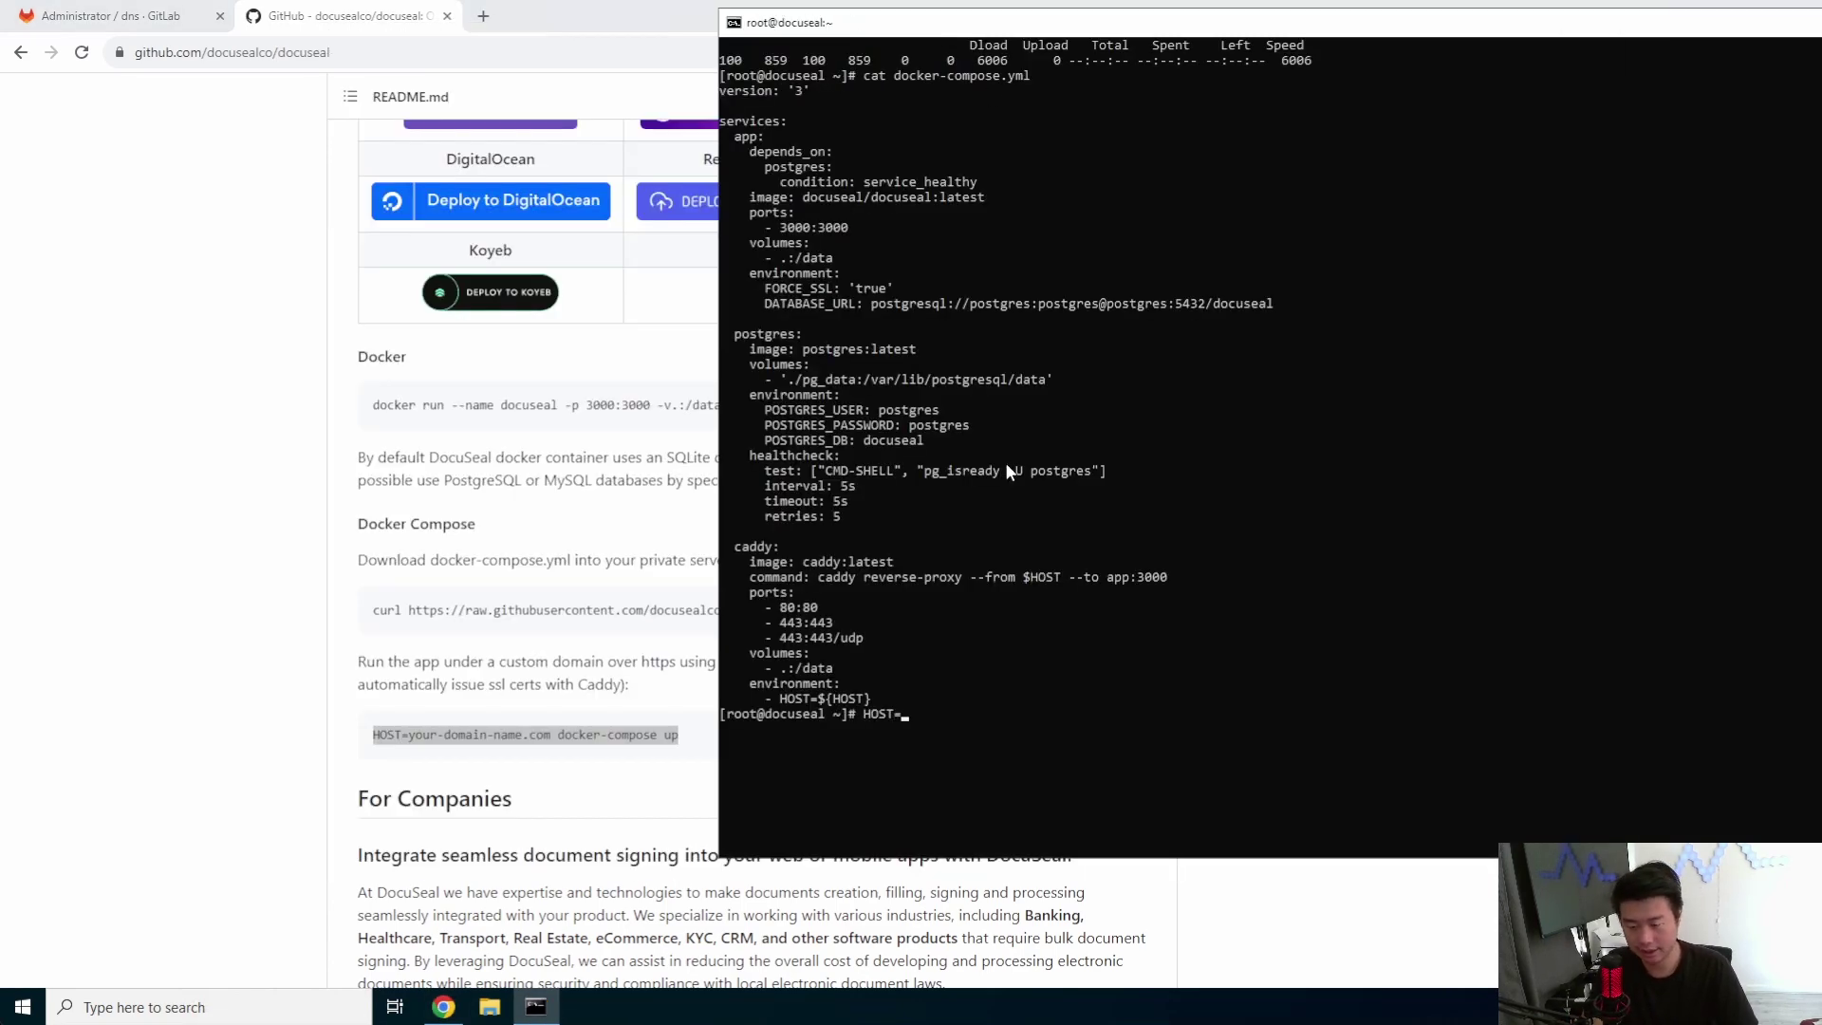
text(docuseal.asg)
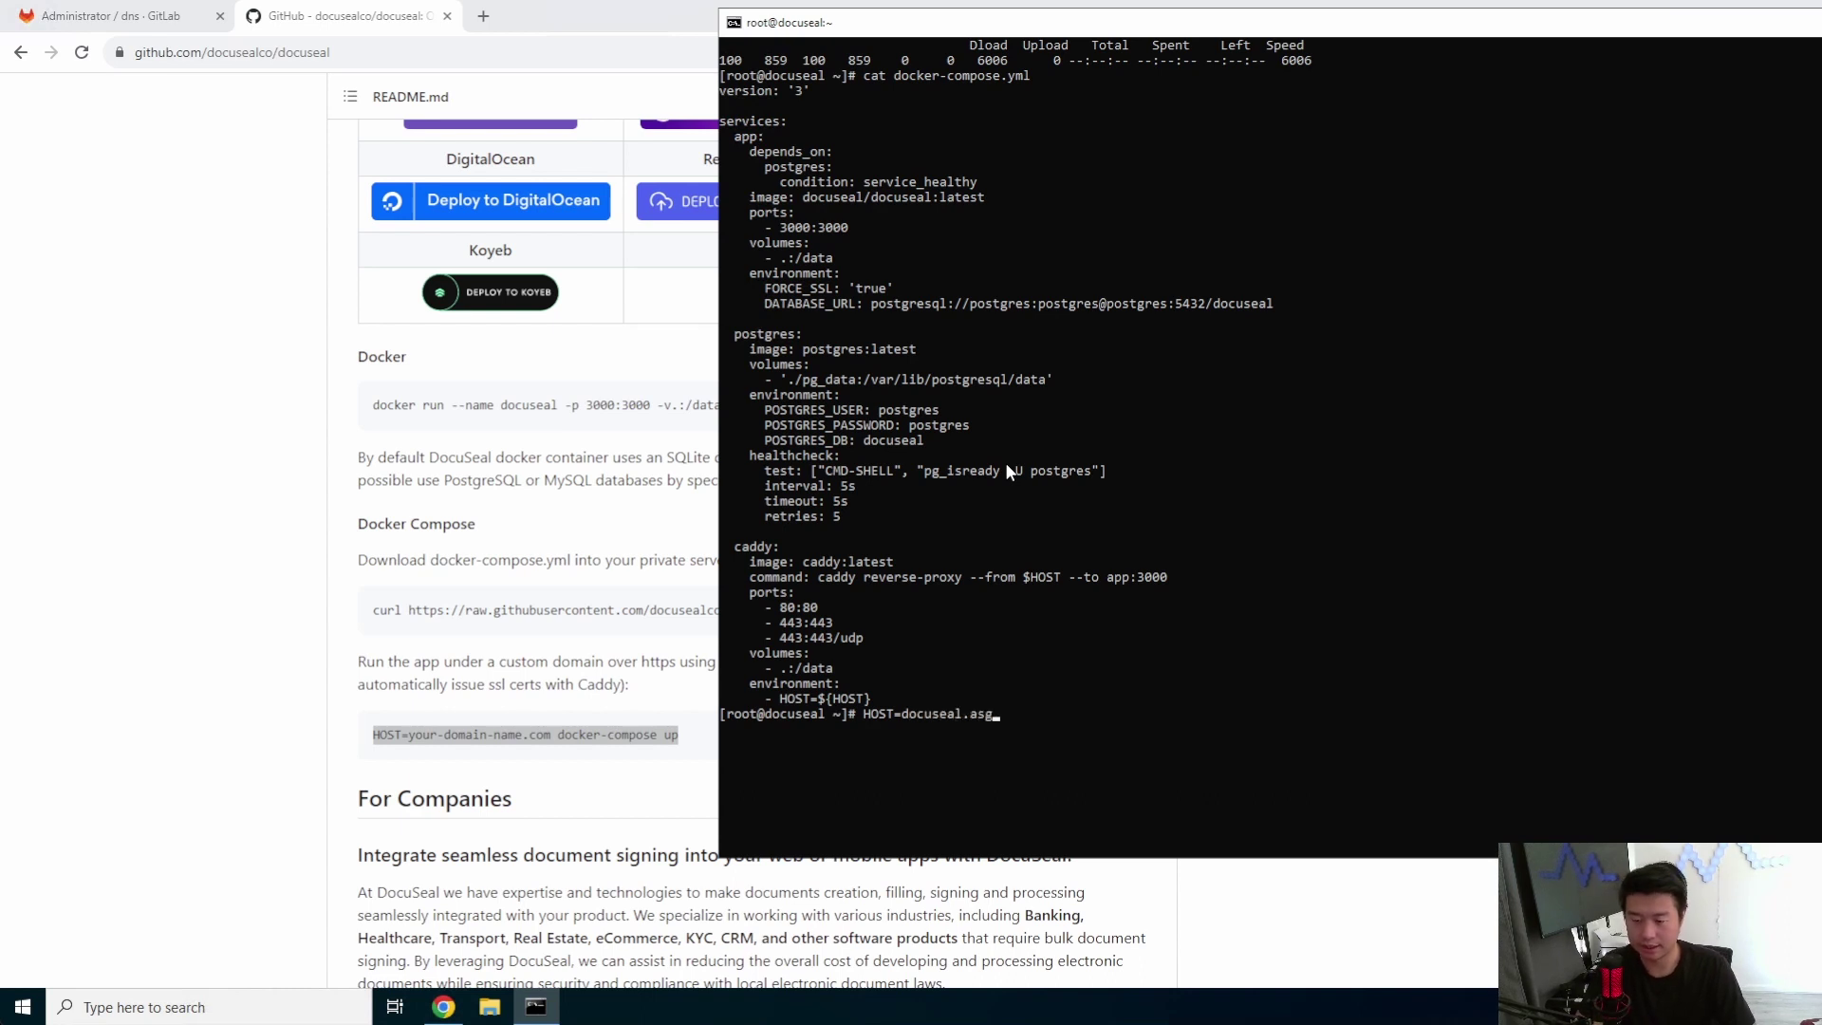
key(BackSpace)
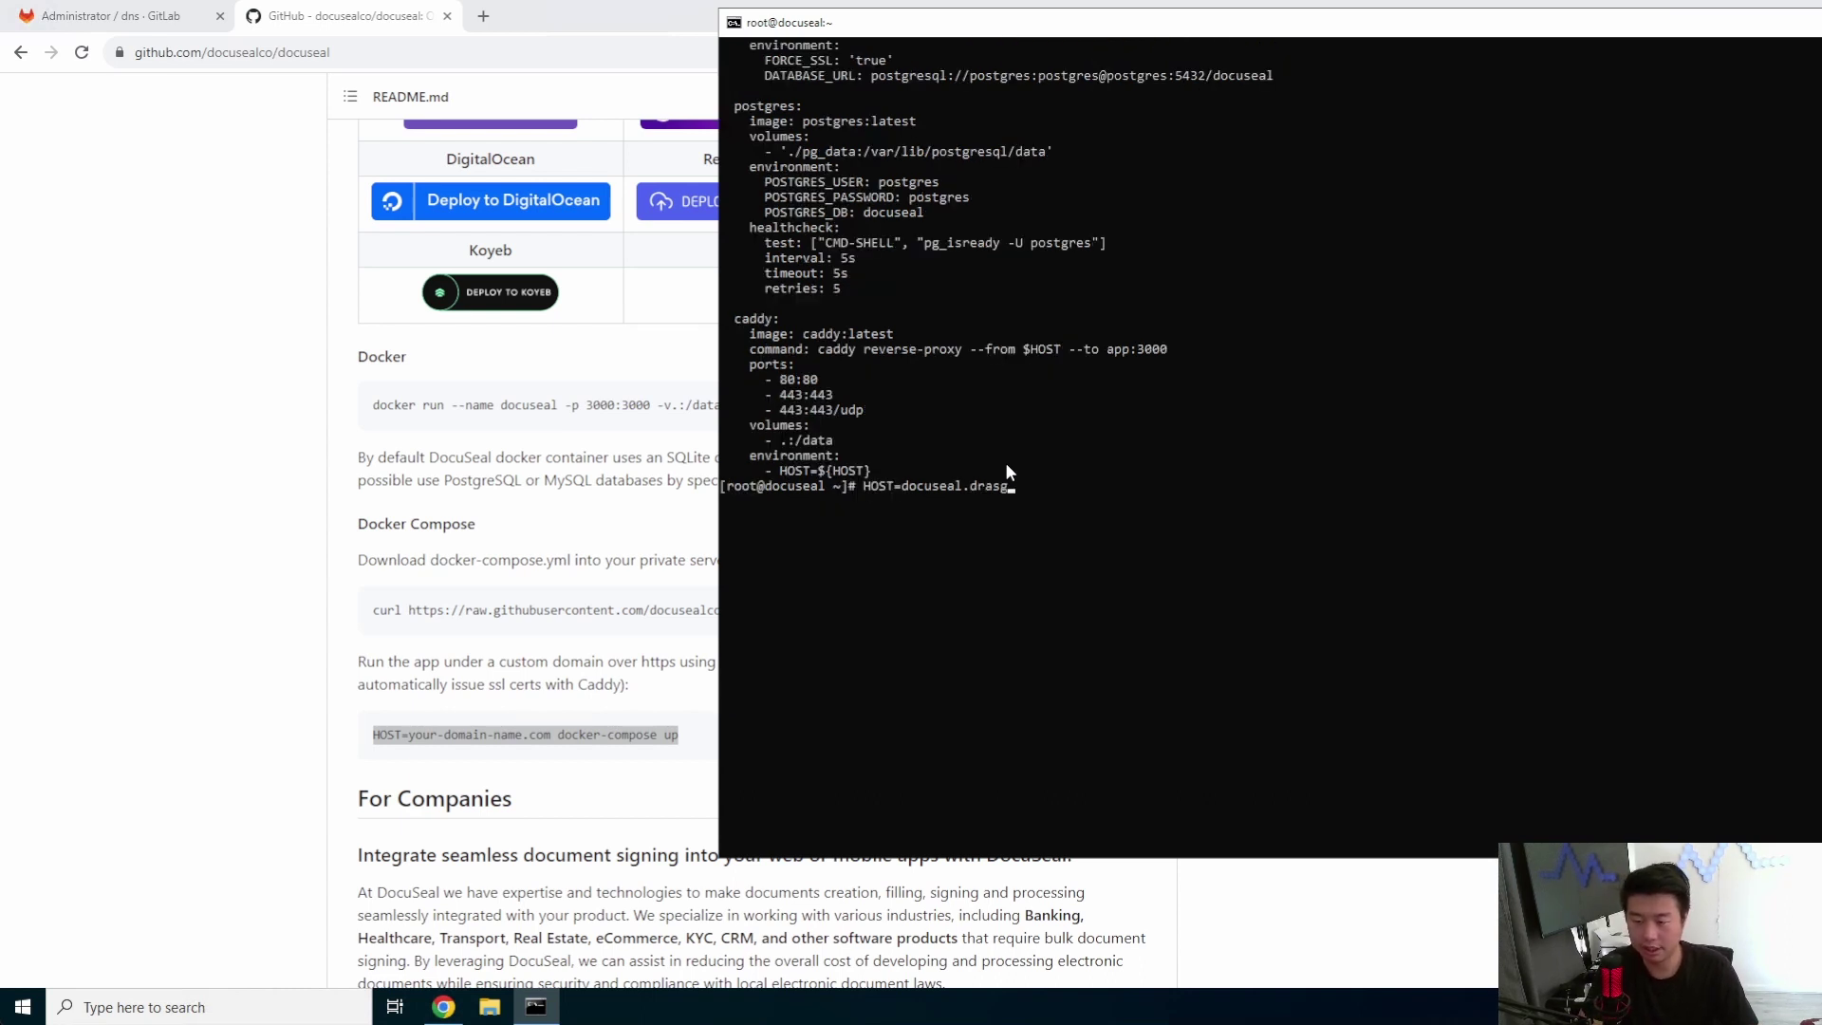
text(dragon.lo)
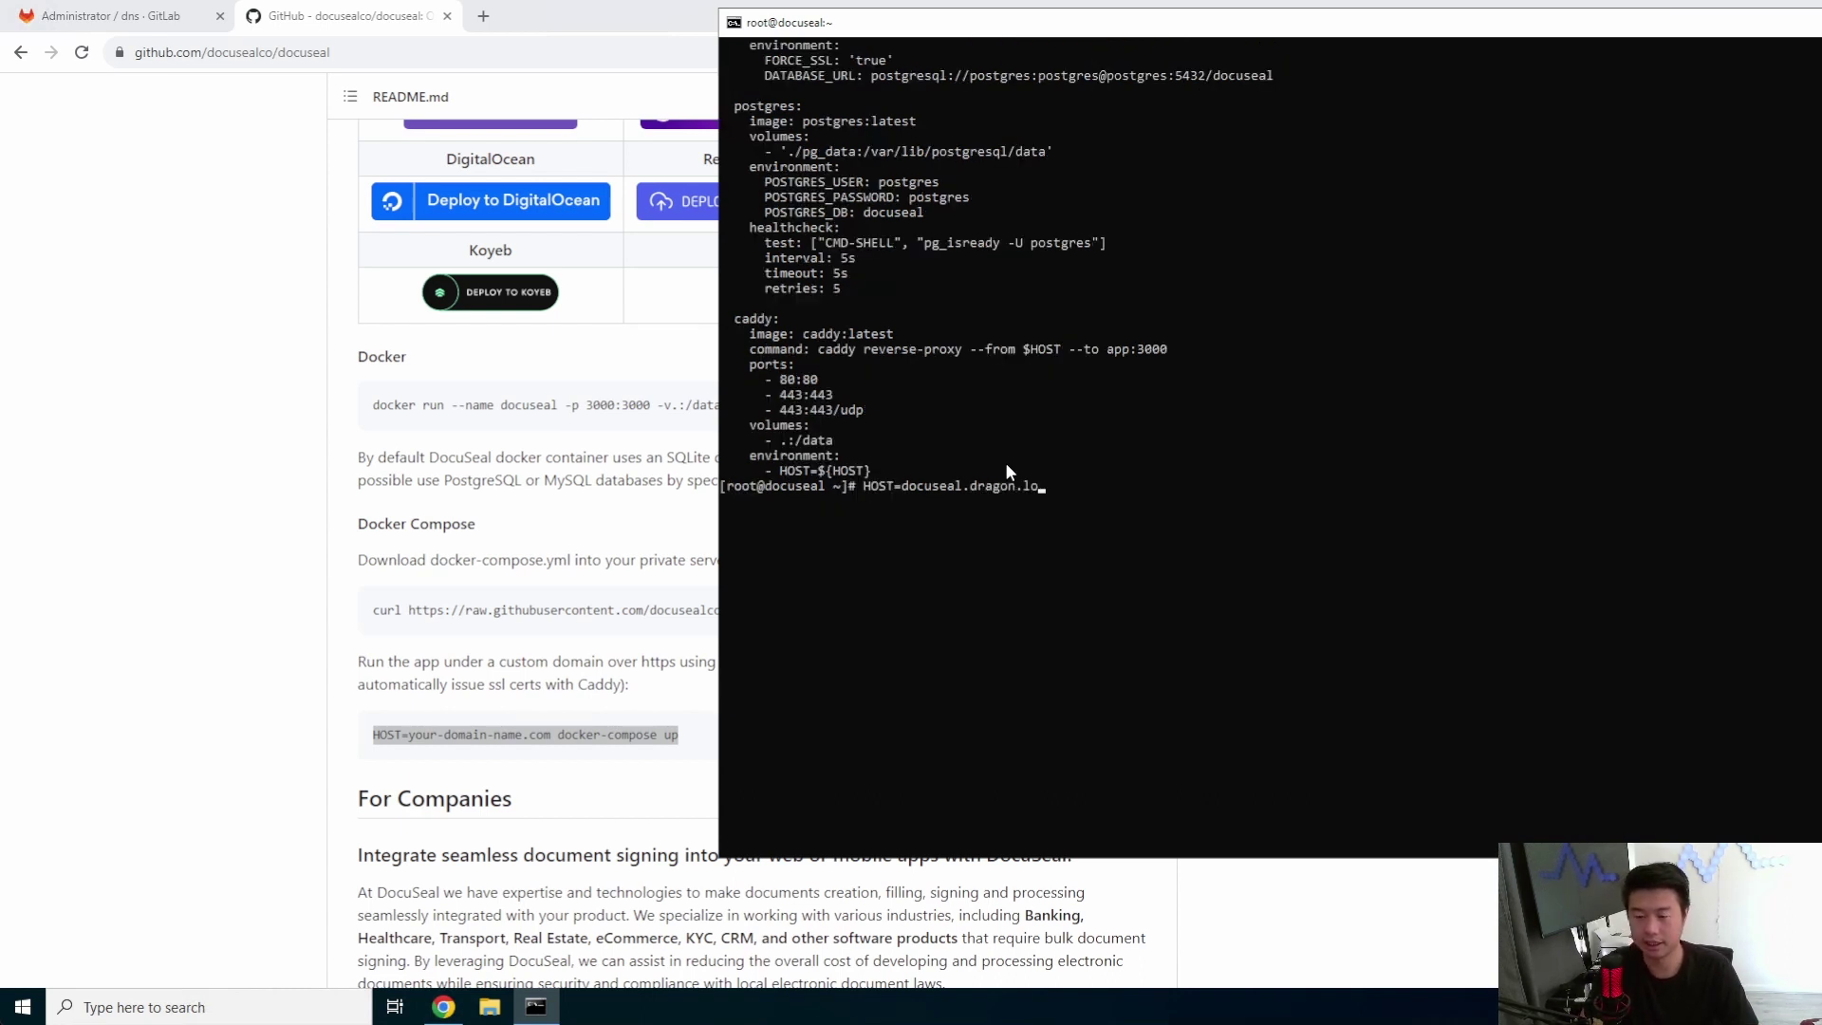
text(cal docker-co)
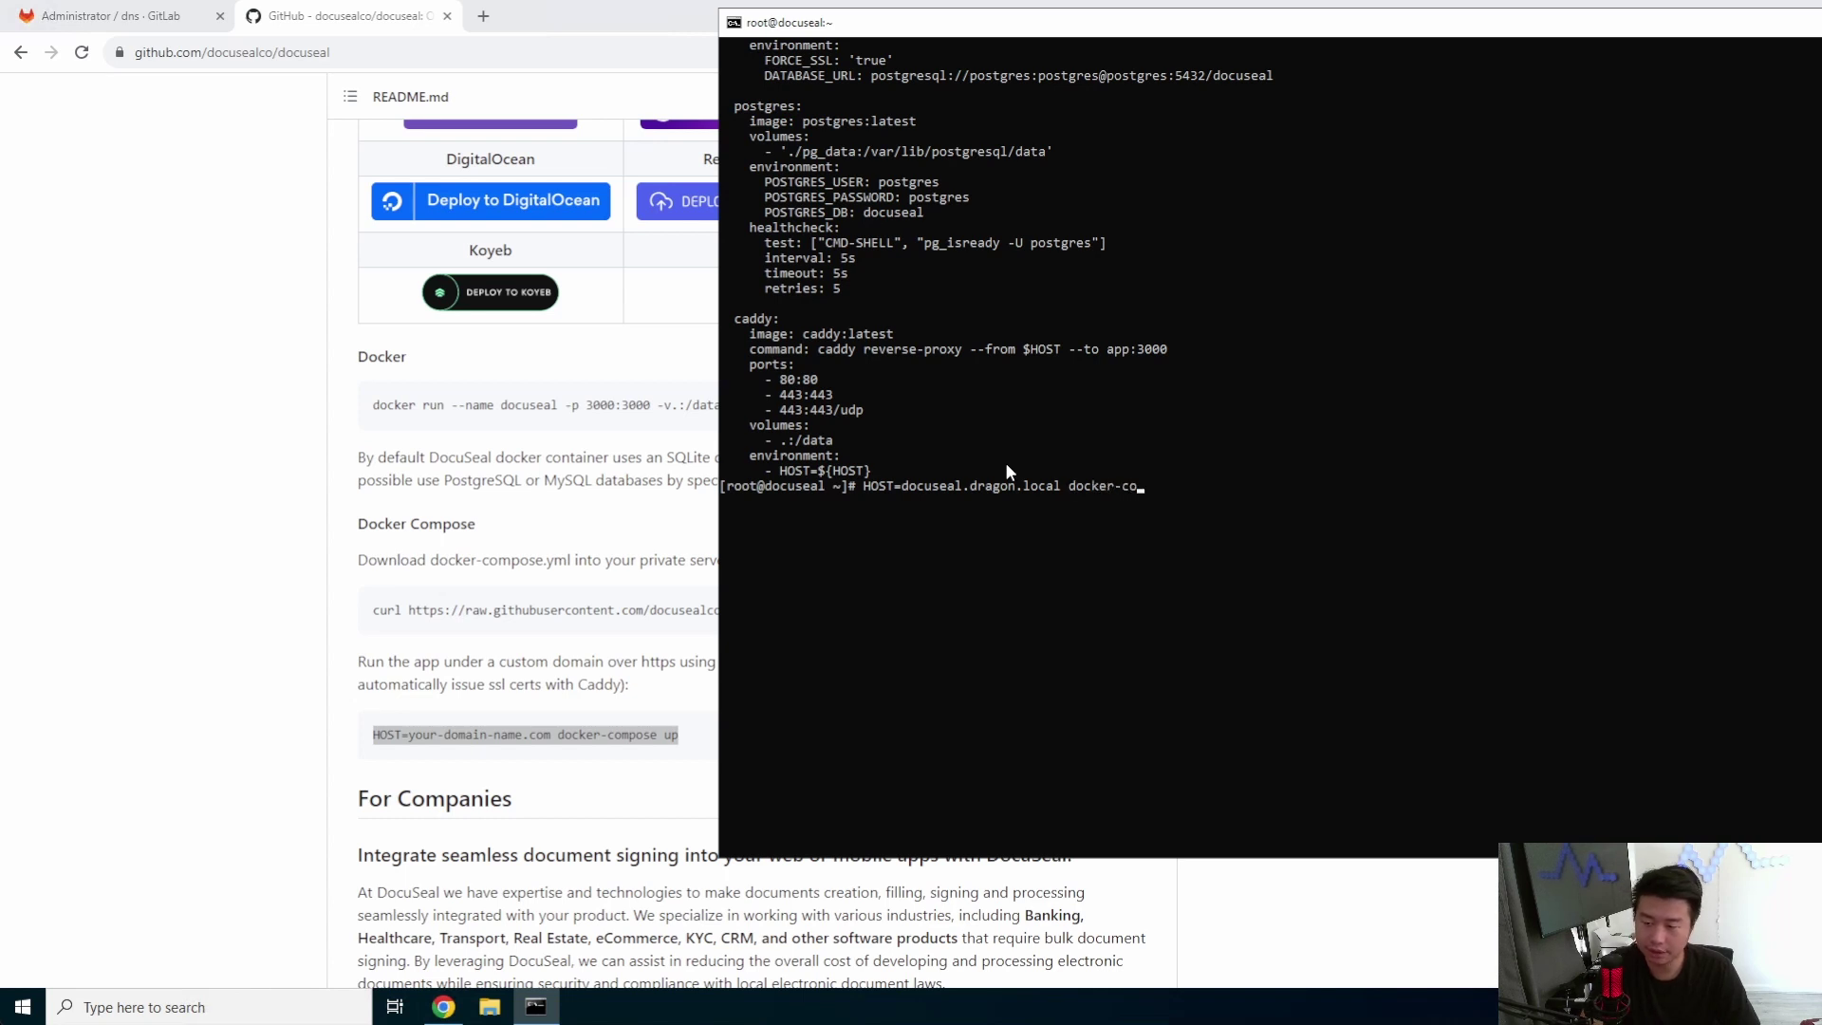
text(mpose up -d)
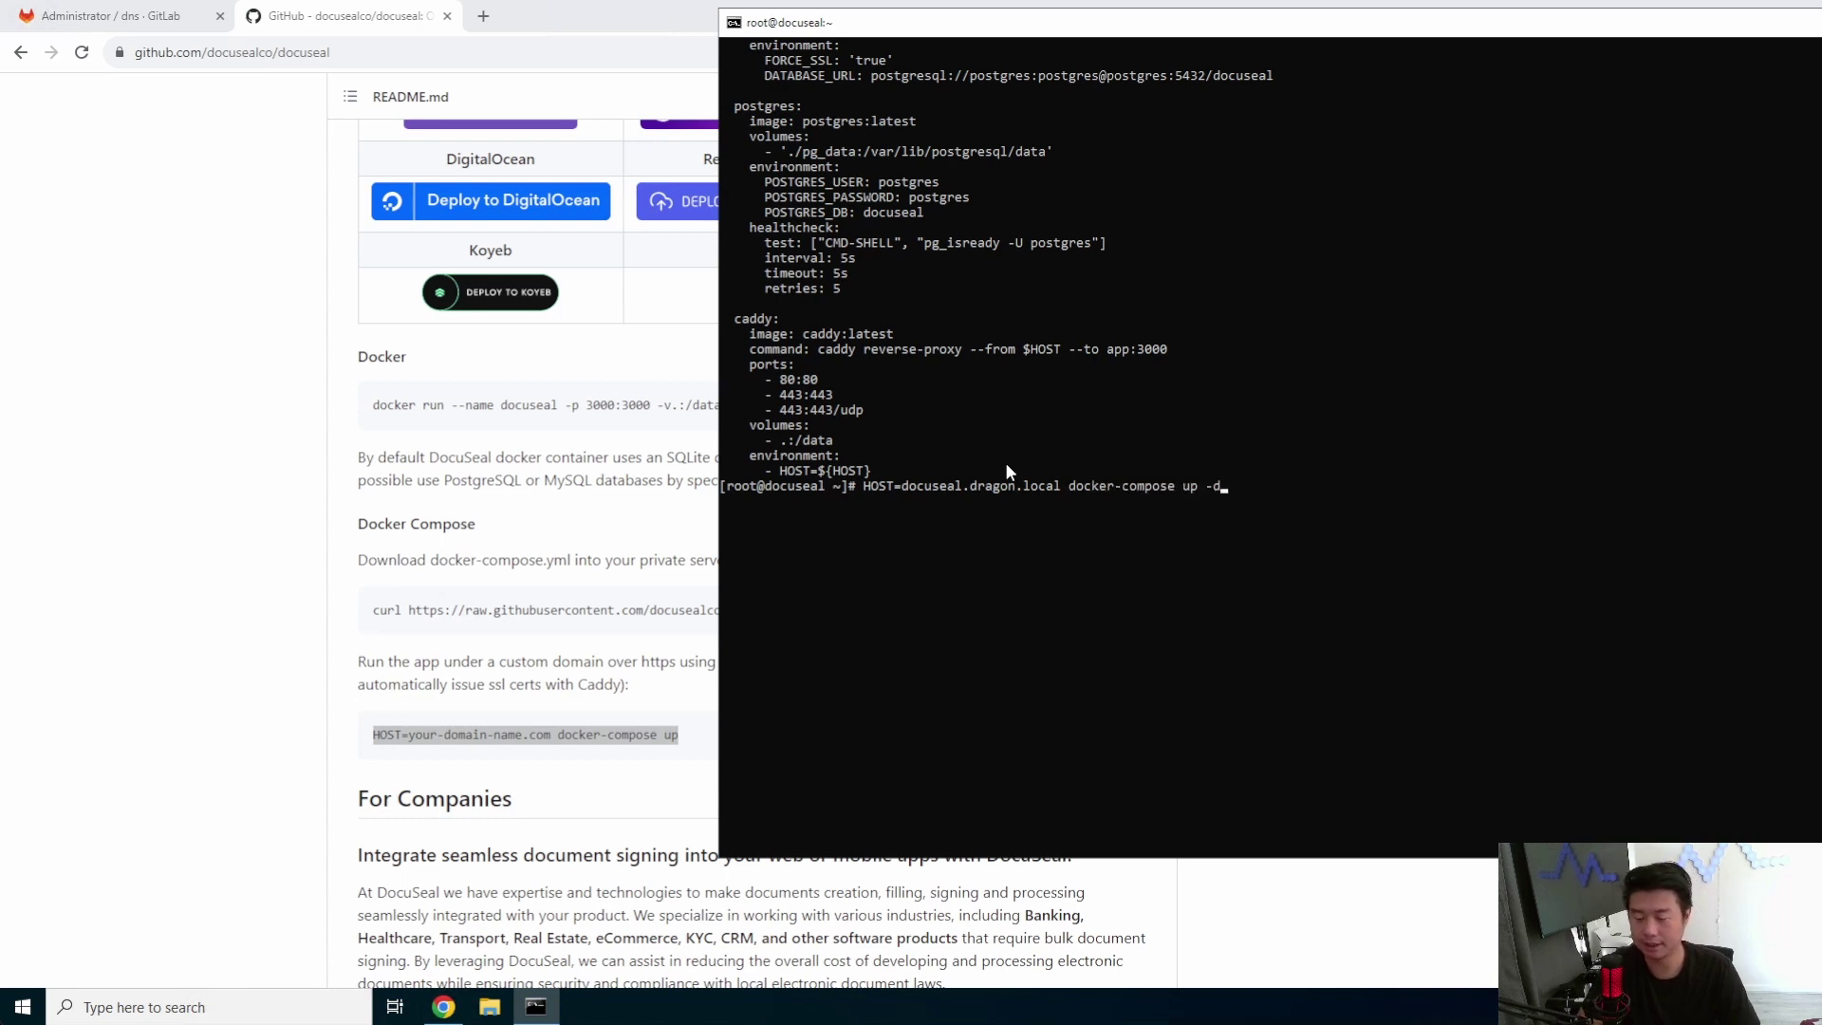
key(Return)
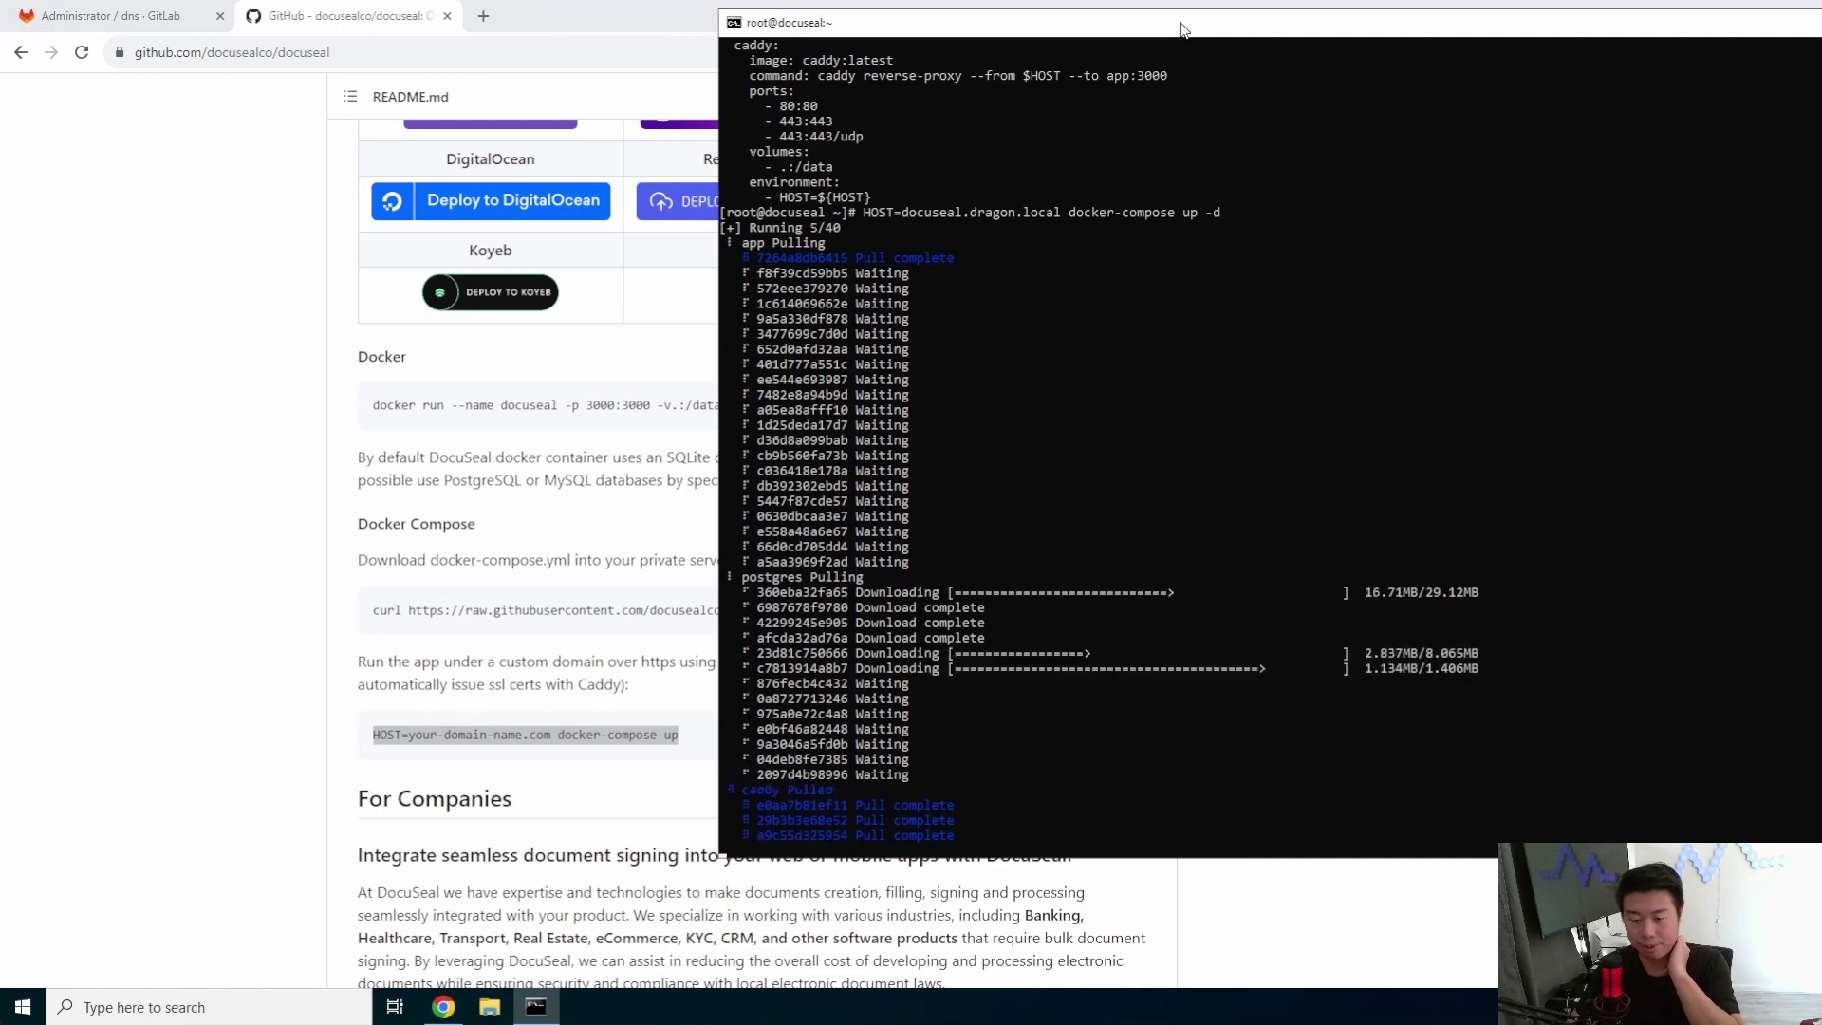
drag(1183, 29, 1008, 26)
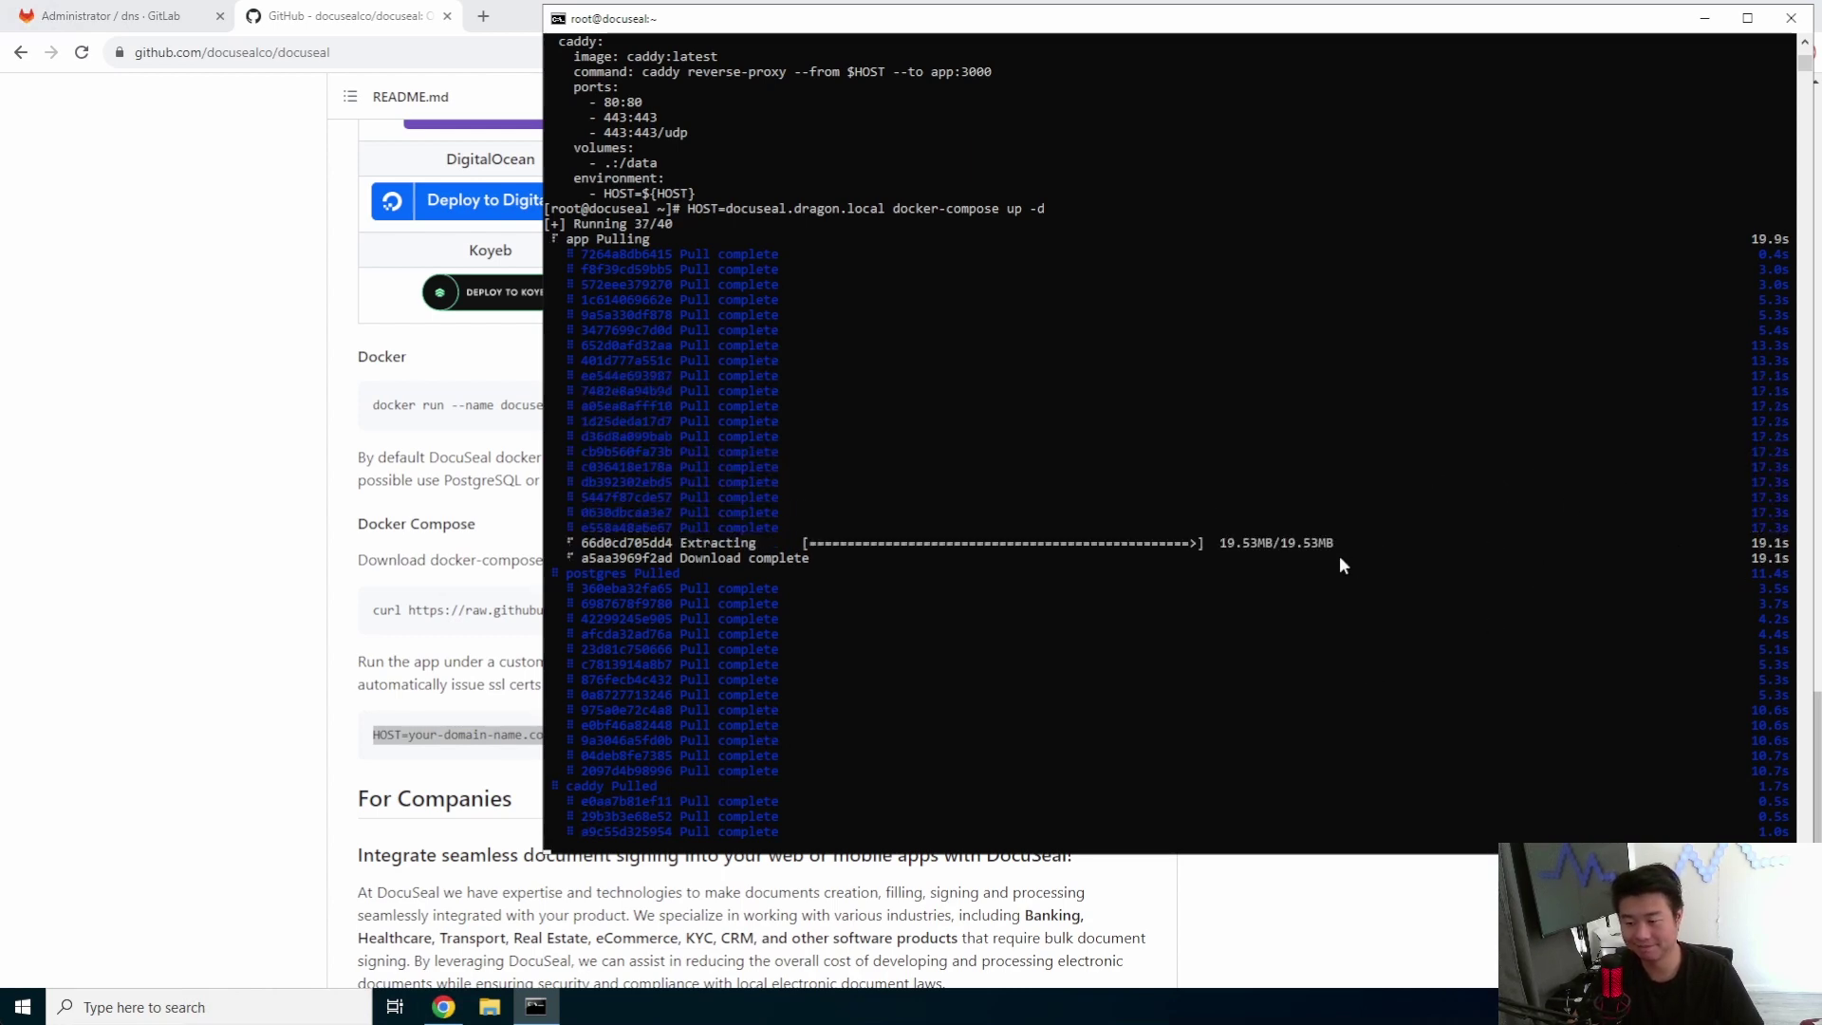
- Leave console selection mode so the compose run completes, then list containers with docker ps -a
click(1214, 575)
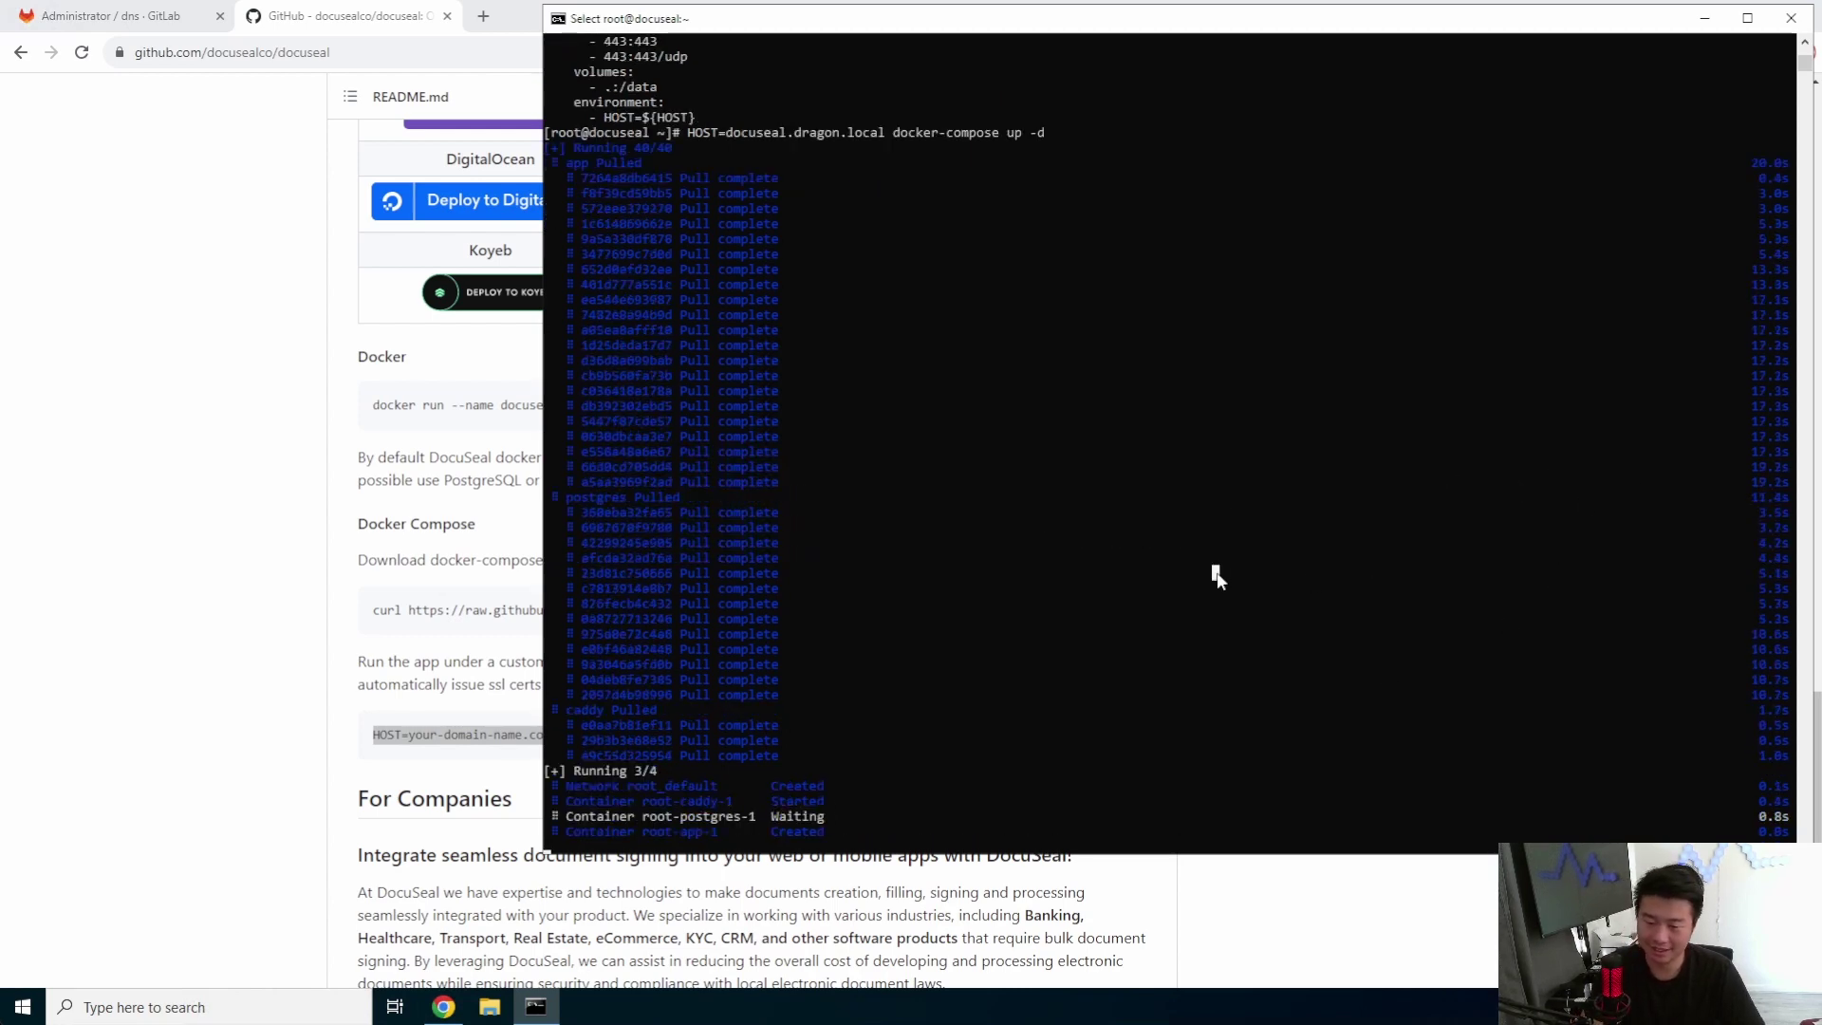
key(Escape)
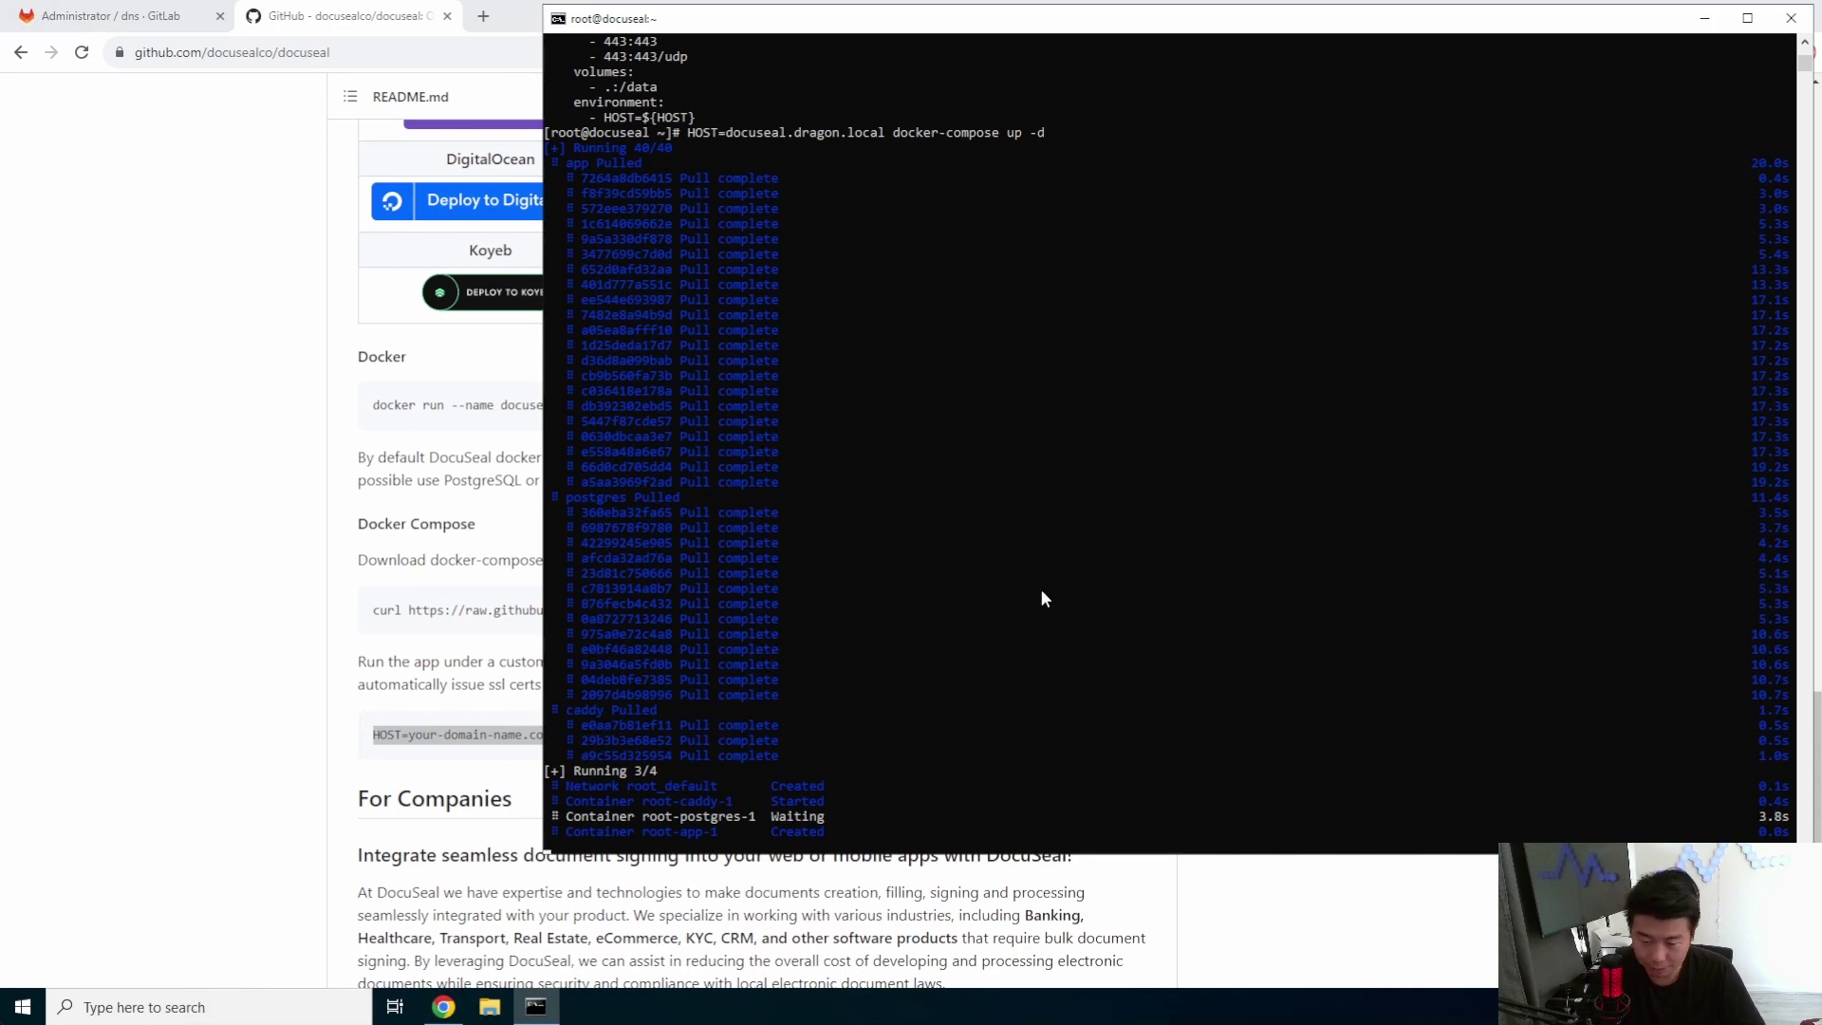
drag(827, 818, 583, 824)
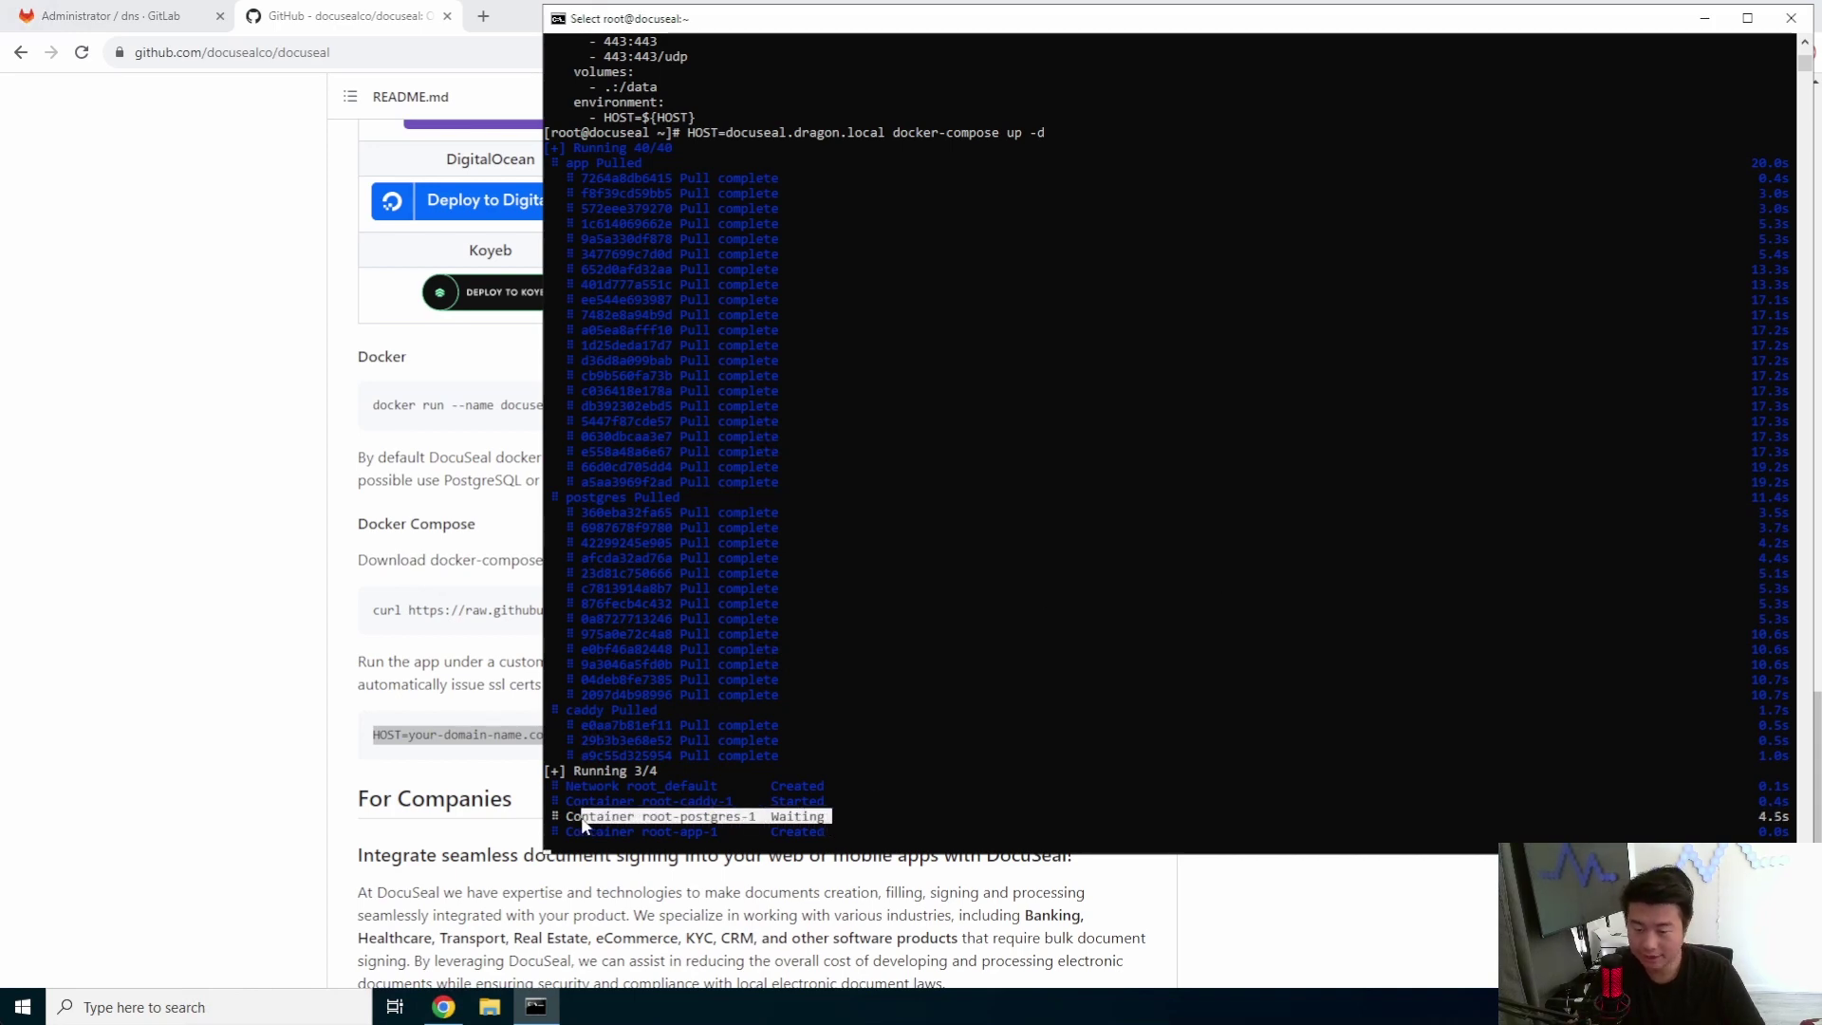
click(975, 736)
click(947, 726)
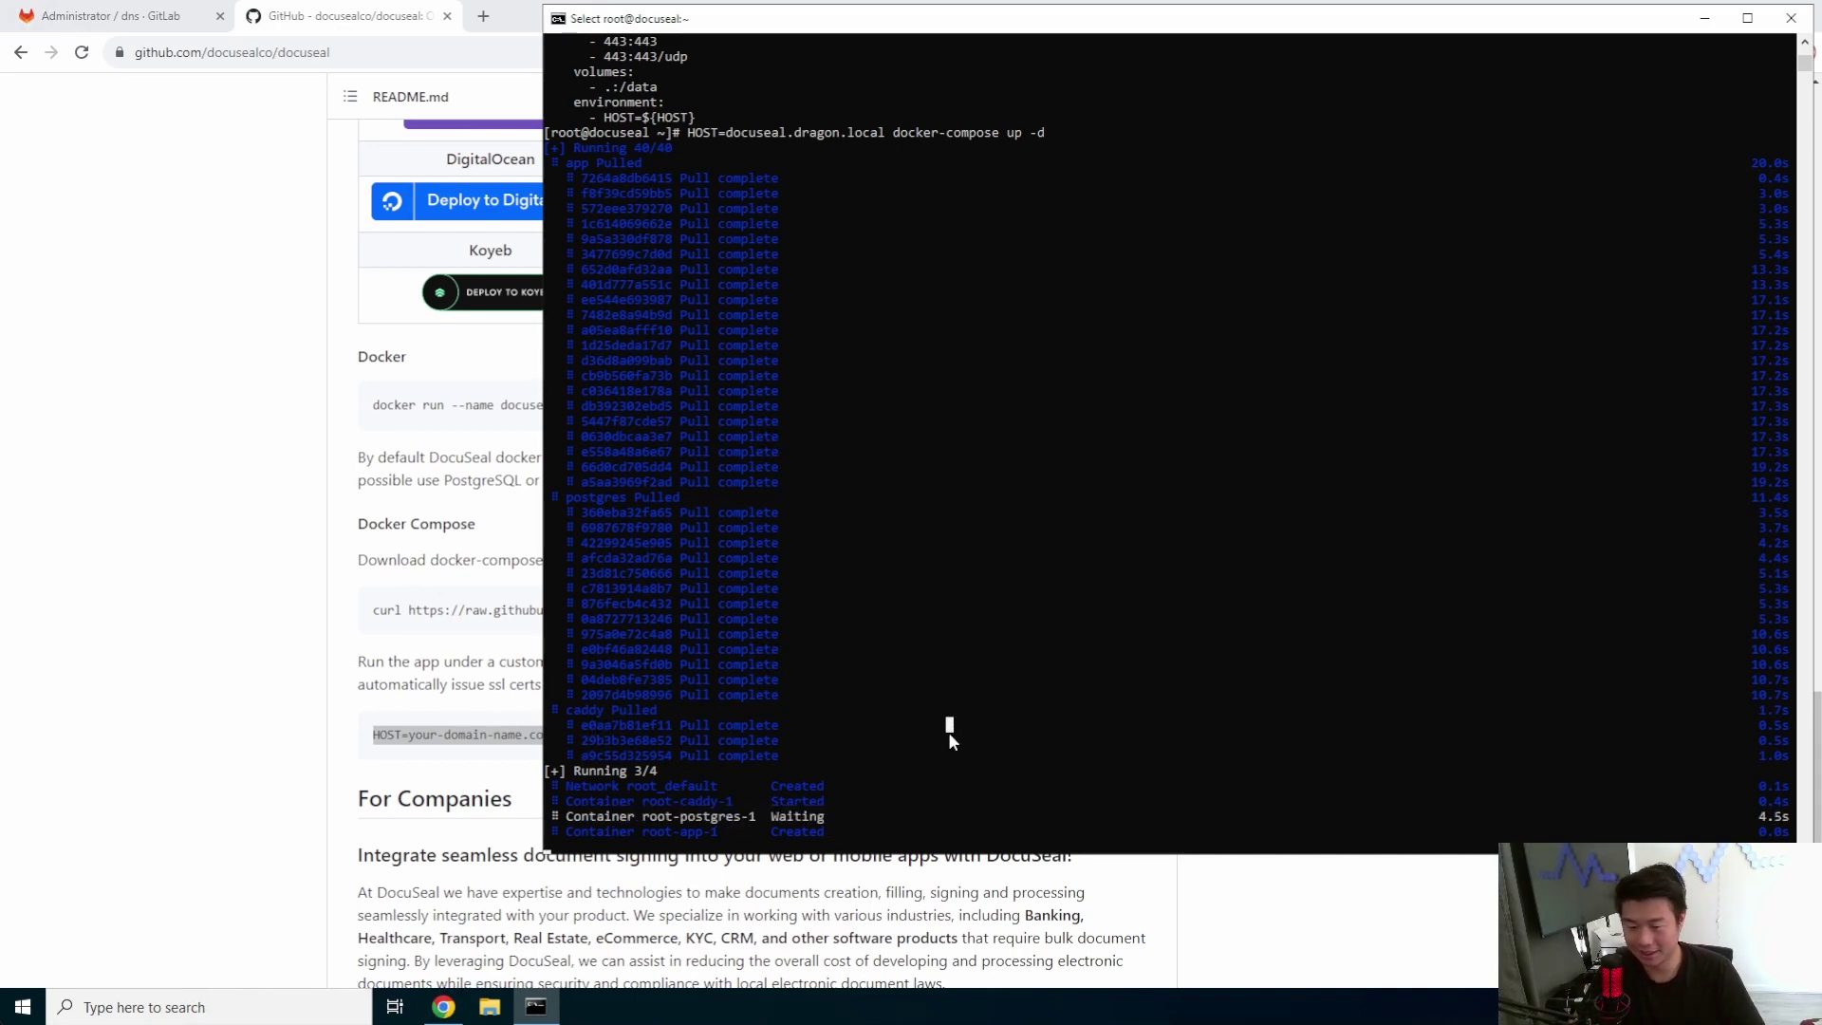
key(Escape)
text(docker ps -a)
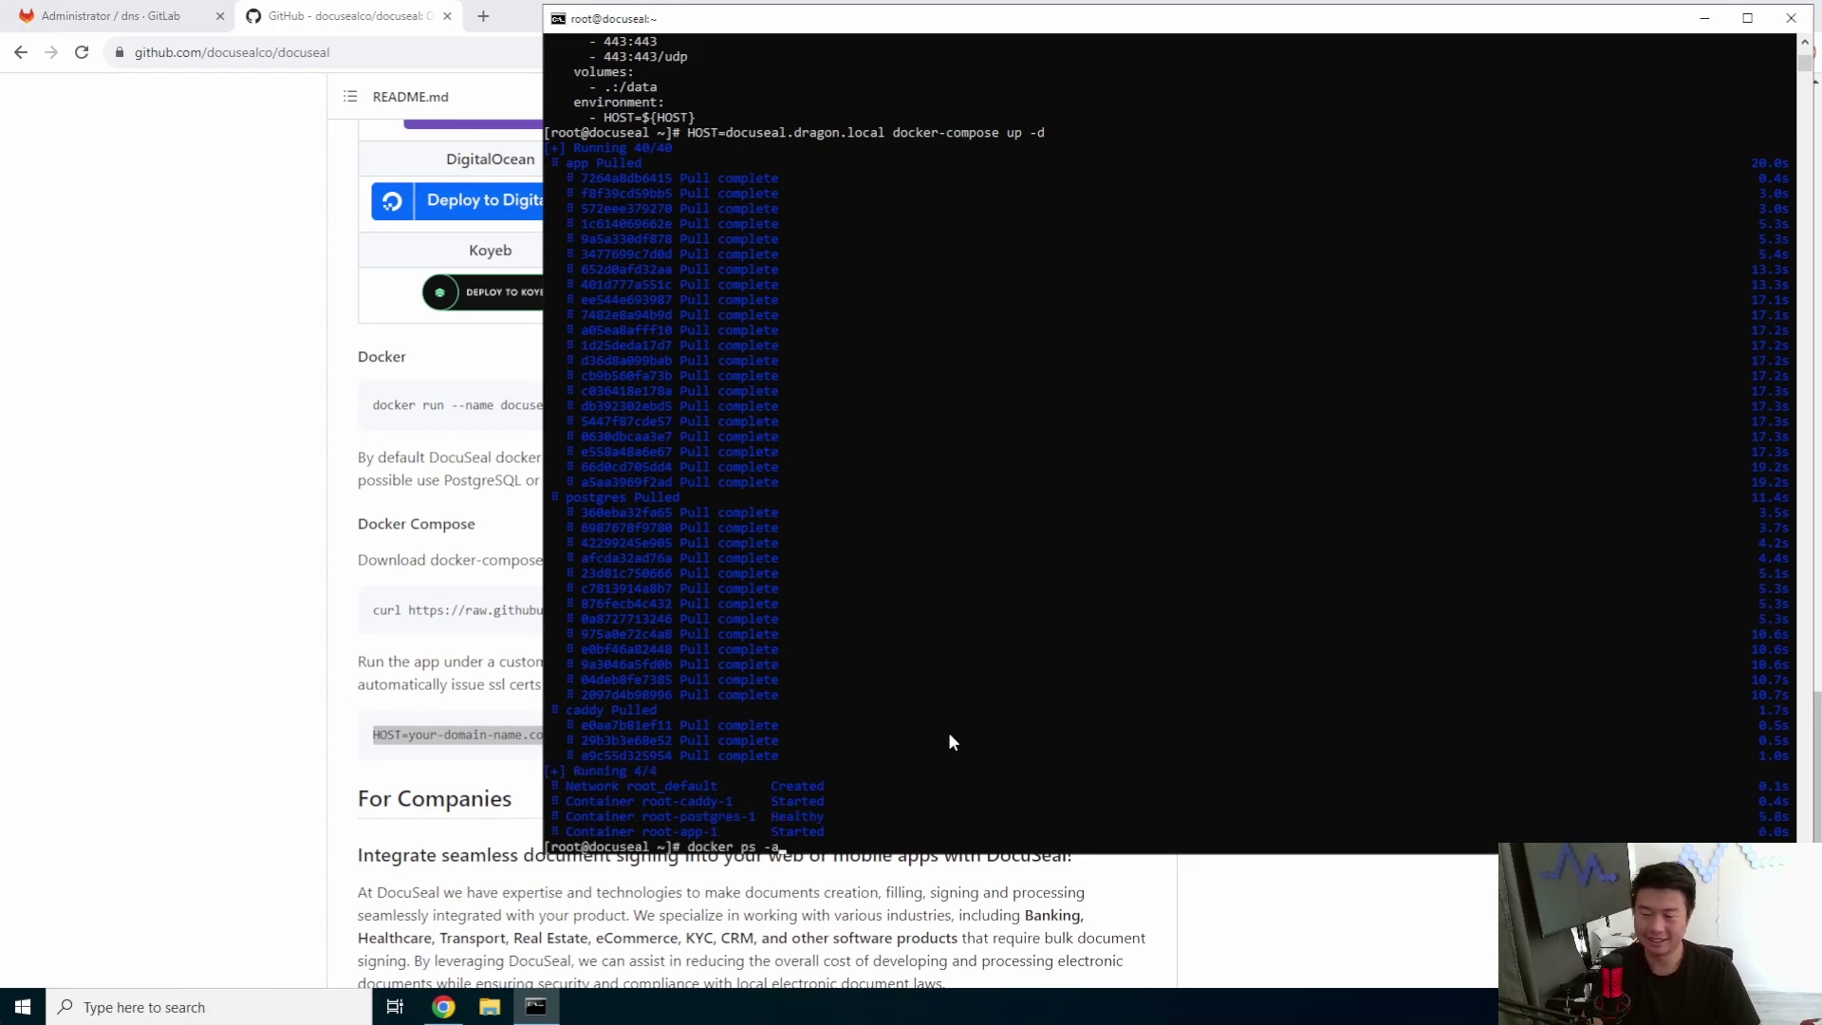
key(Return)
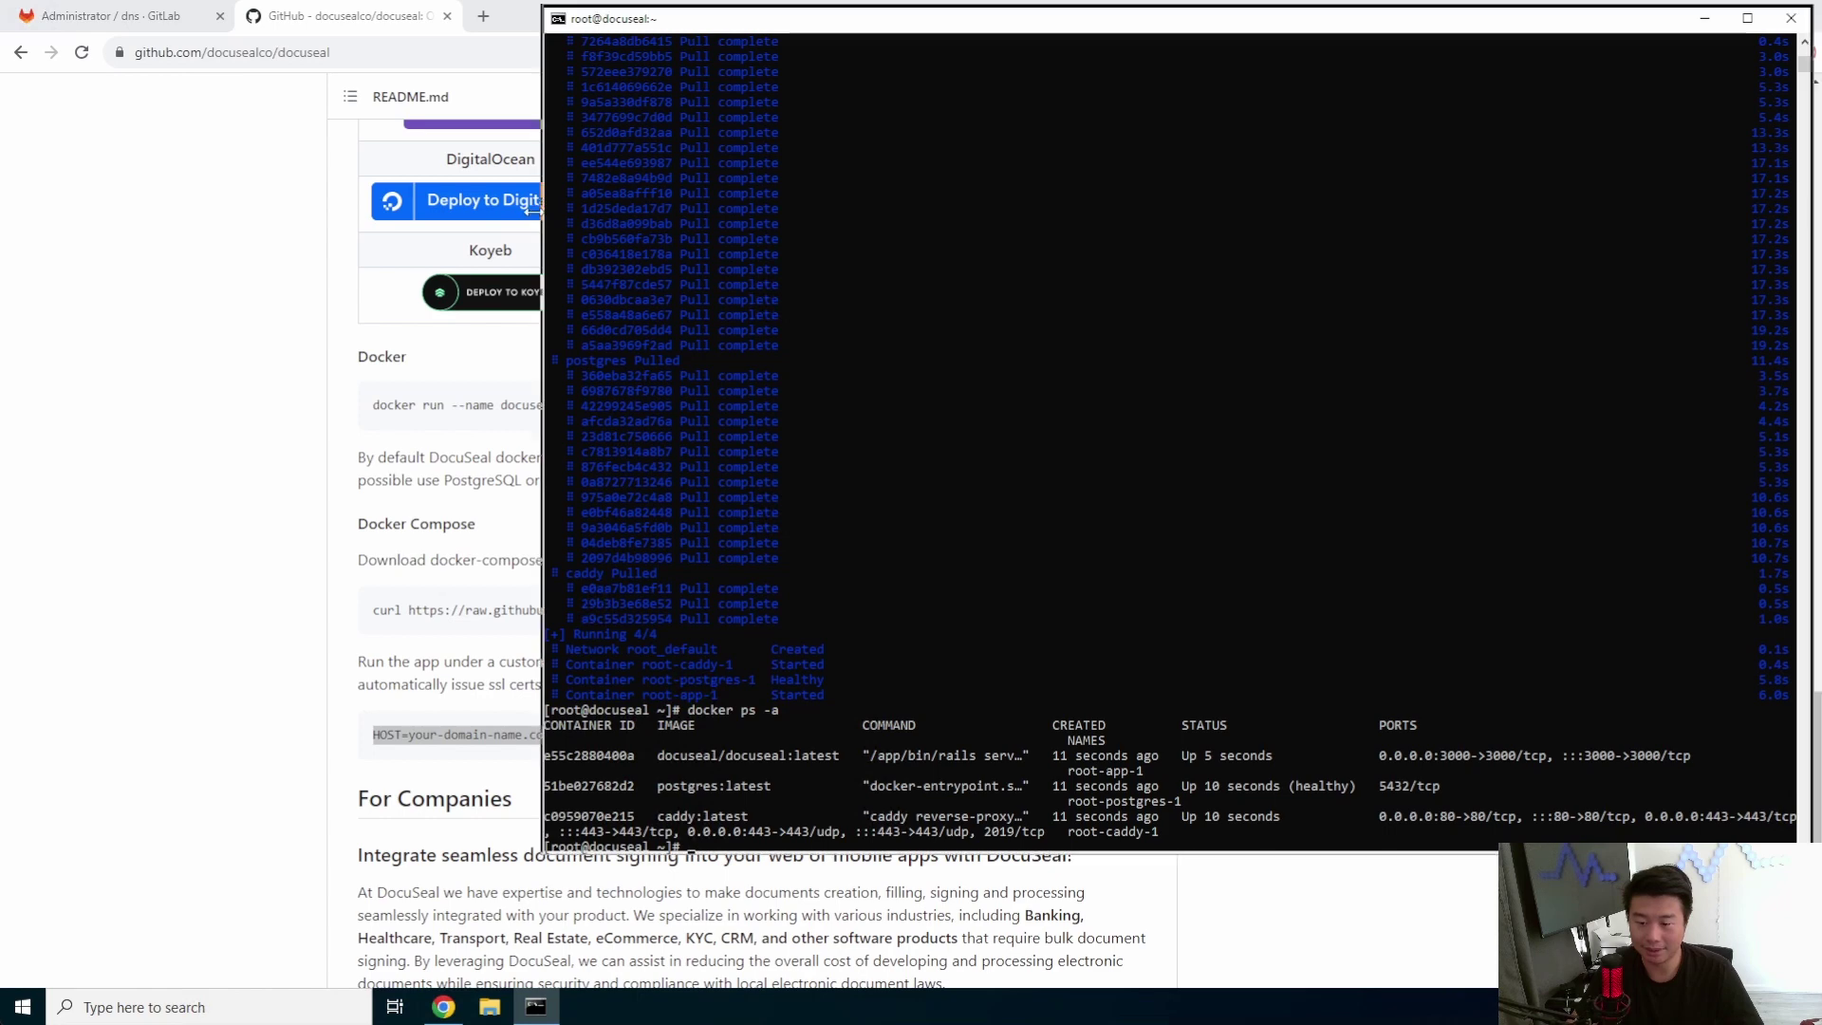
- Widen the terminal and check the app, caddy and postgres 5432 port mappings
drag(544, 228, 222, 228)
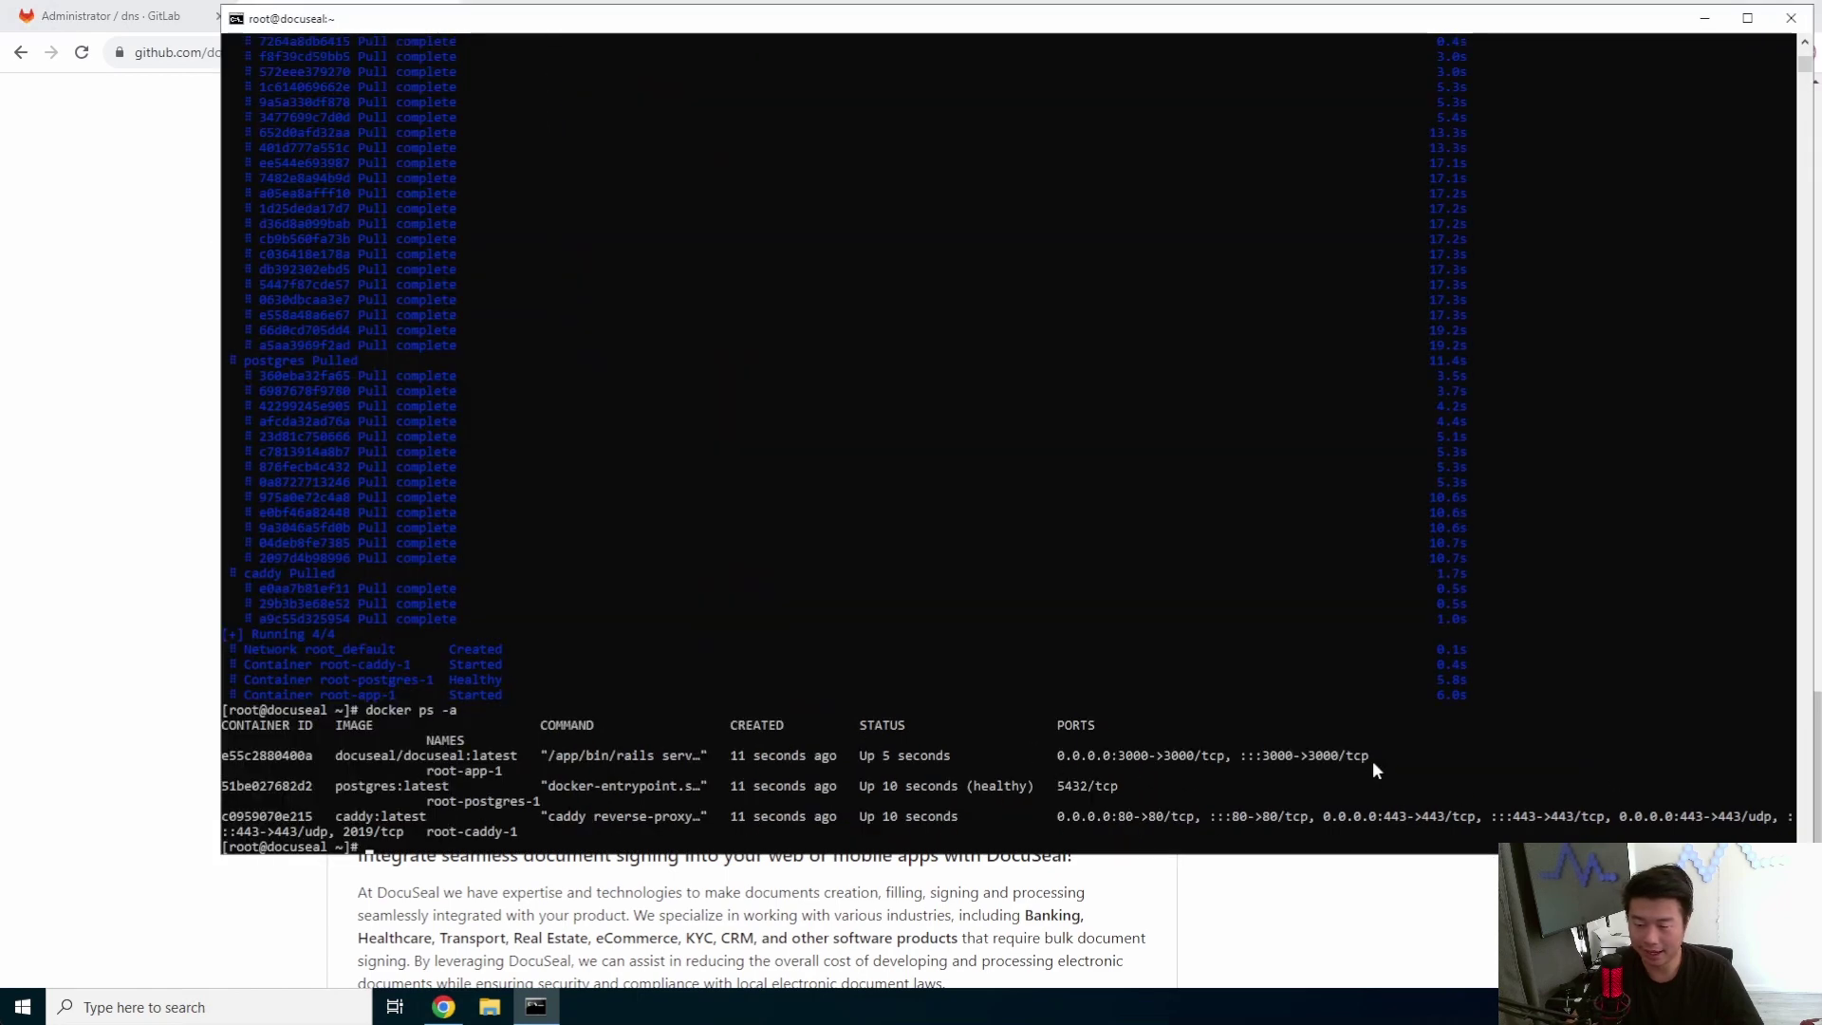
drag(1372, 760, 518, 757)
drag(1744, 824, 1064, 828)
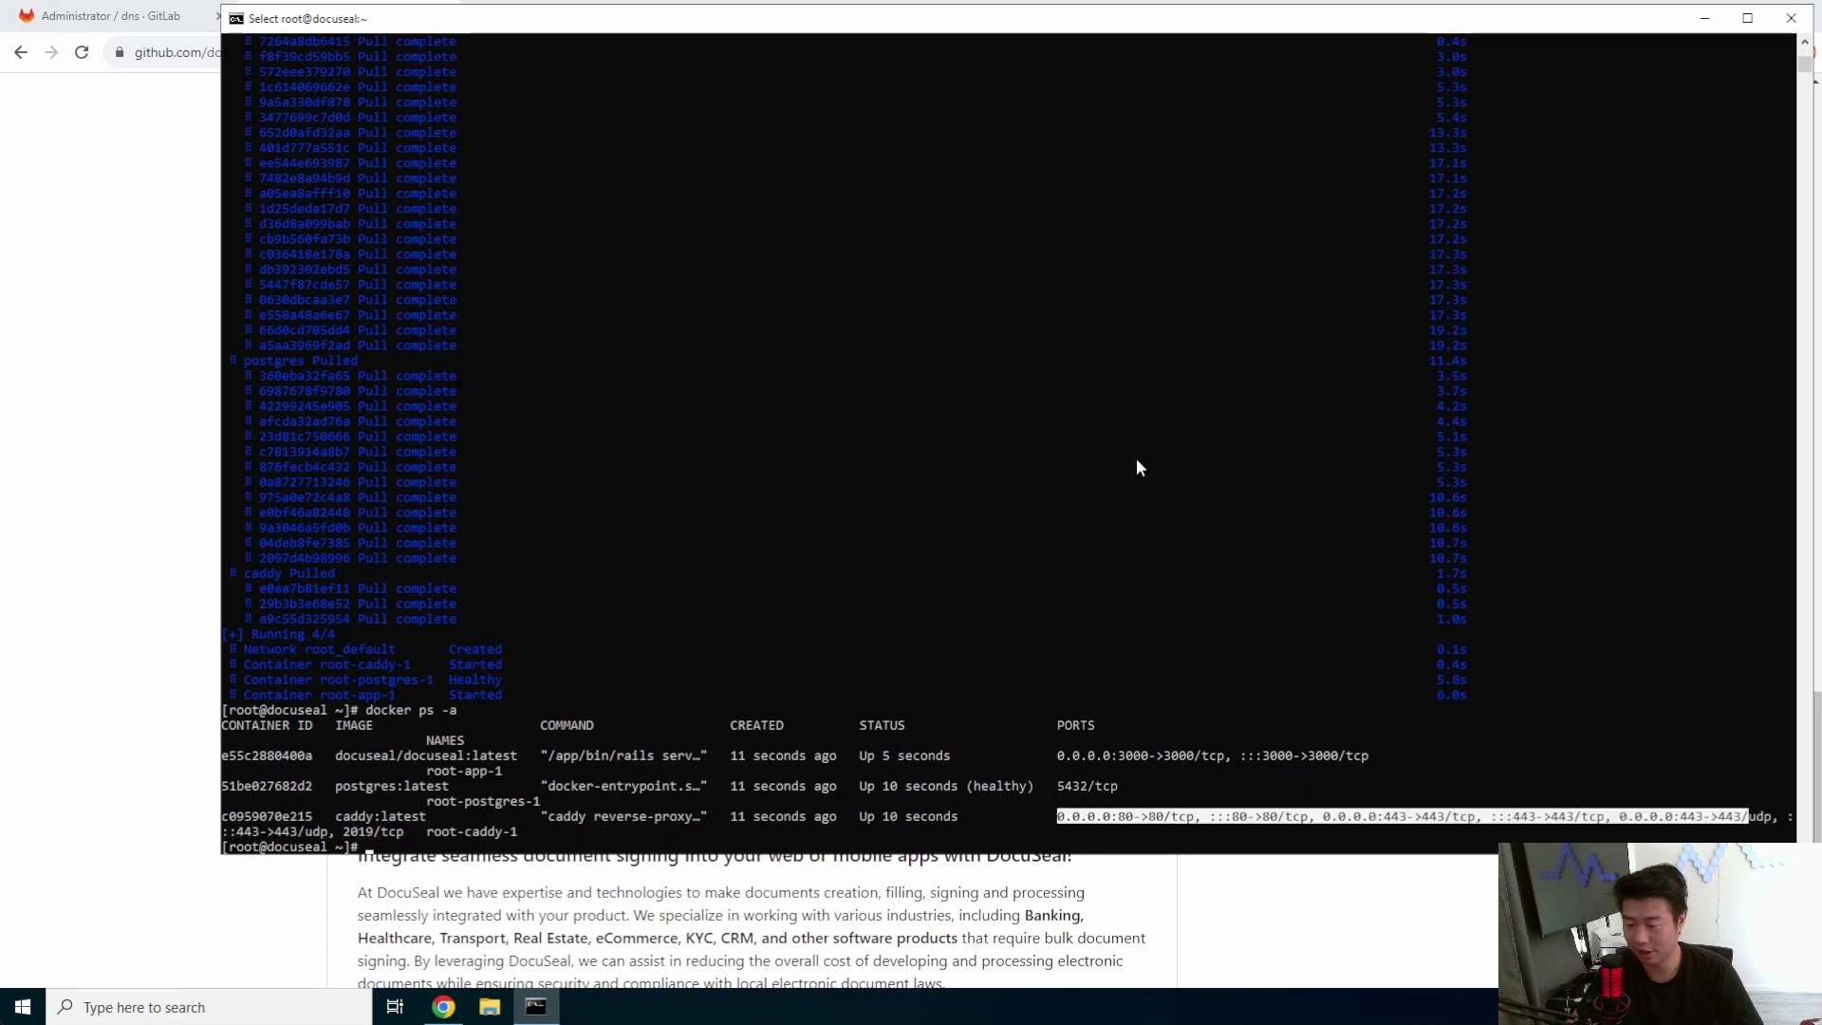
mouse_move(1104, 783)
mouse_down()
mouse_move(939, 788)
mouse_move(1115, 793)
mouse_move(1087, 786)
mouse_up()
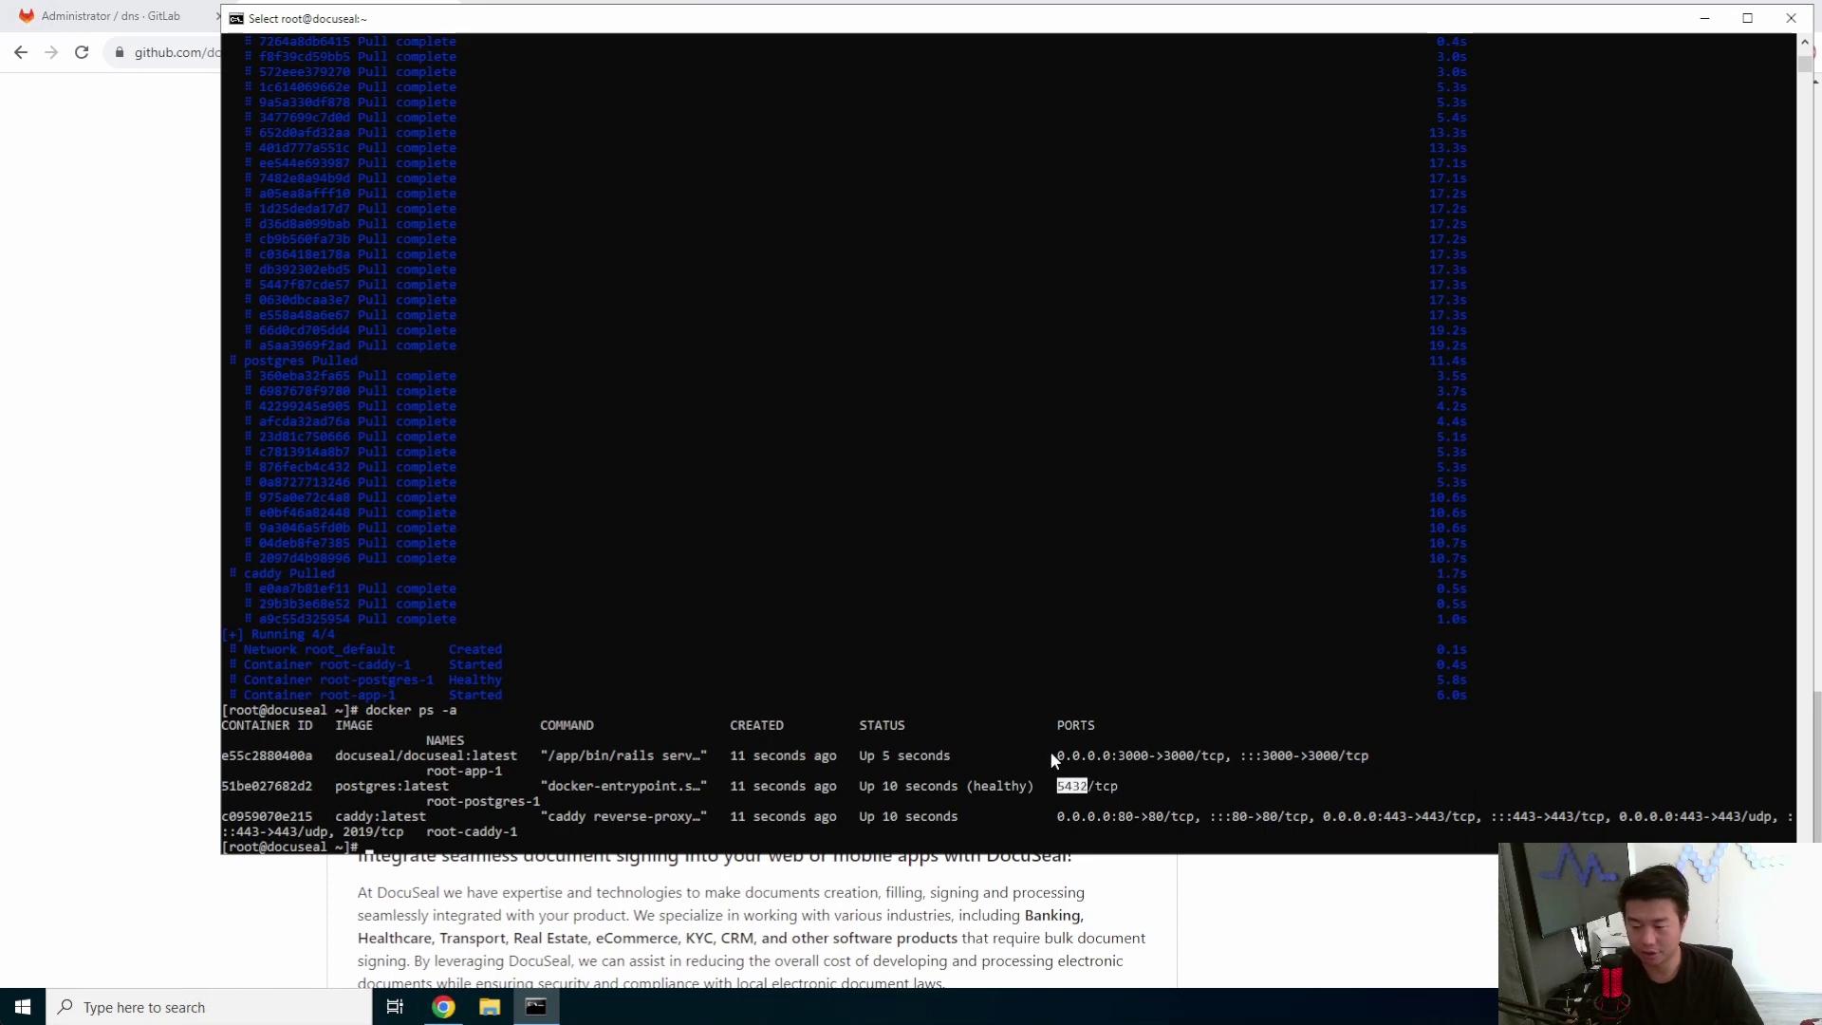
click(156, 251)
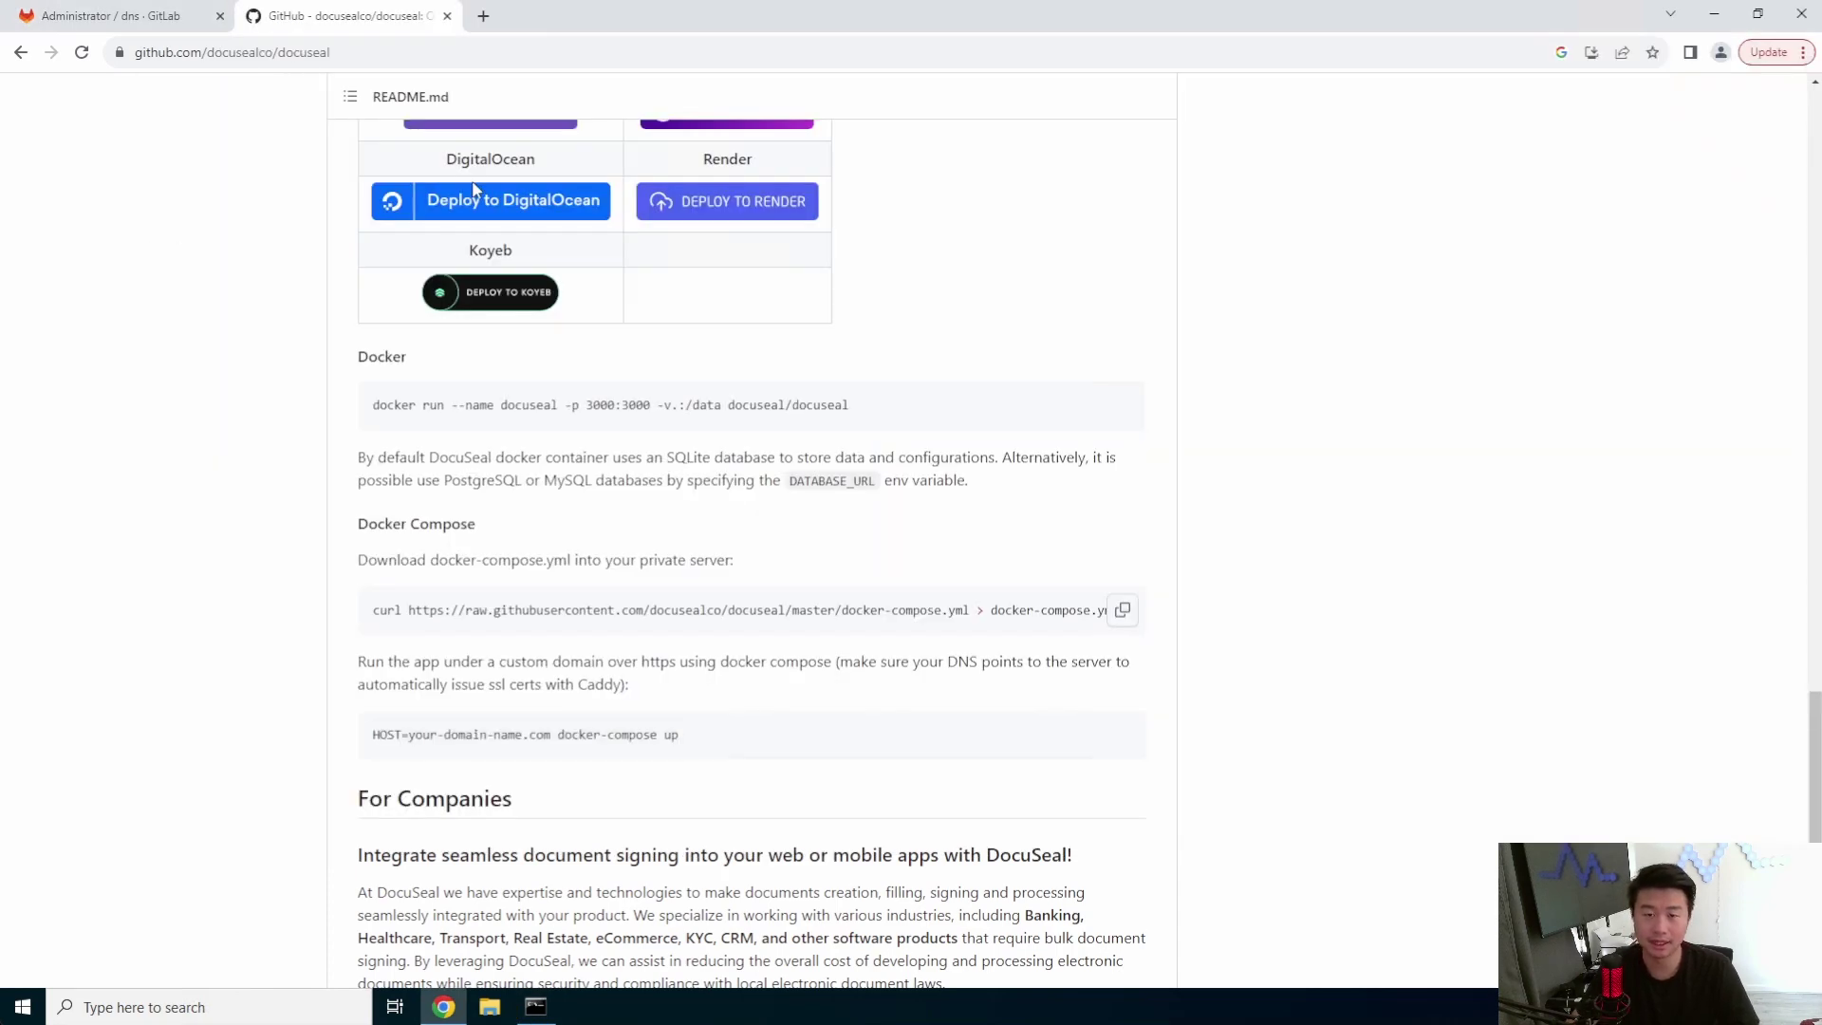
key(ctrl+t)
text(https://)
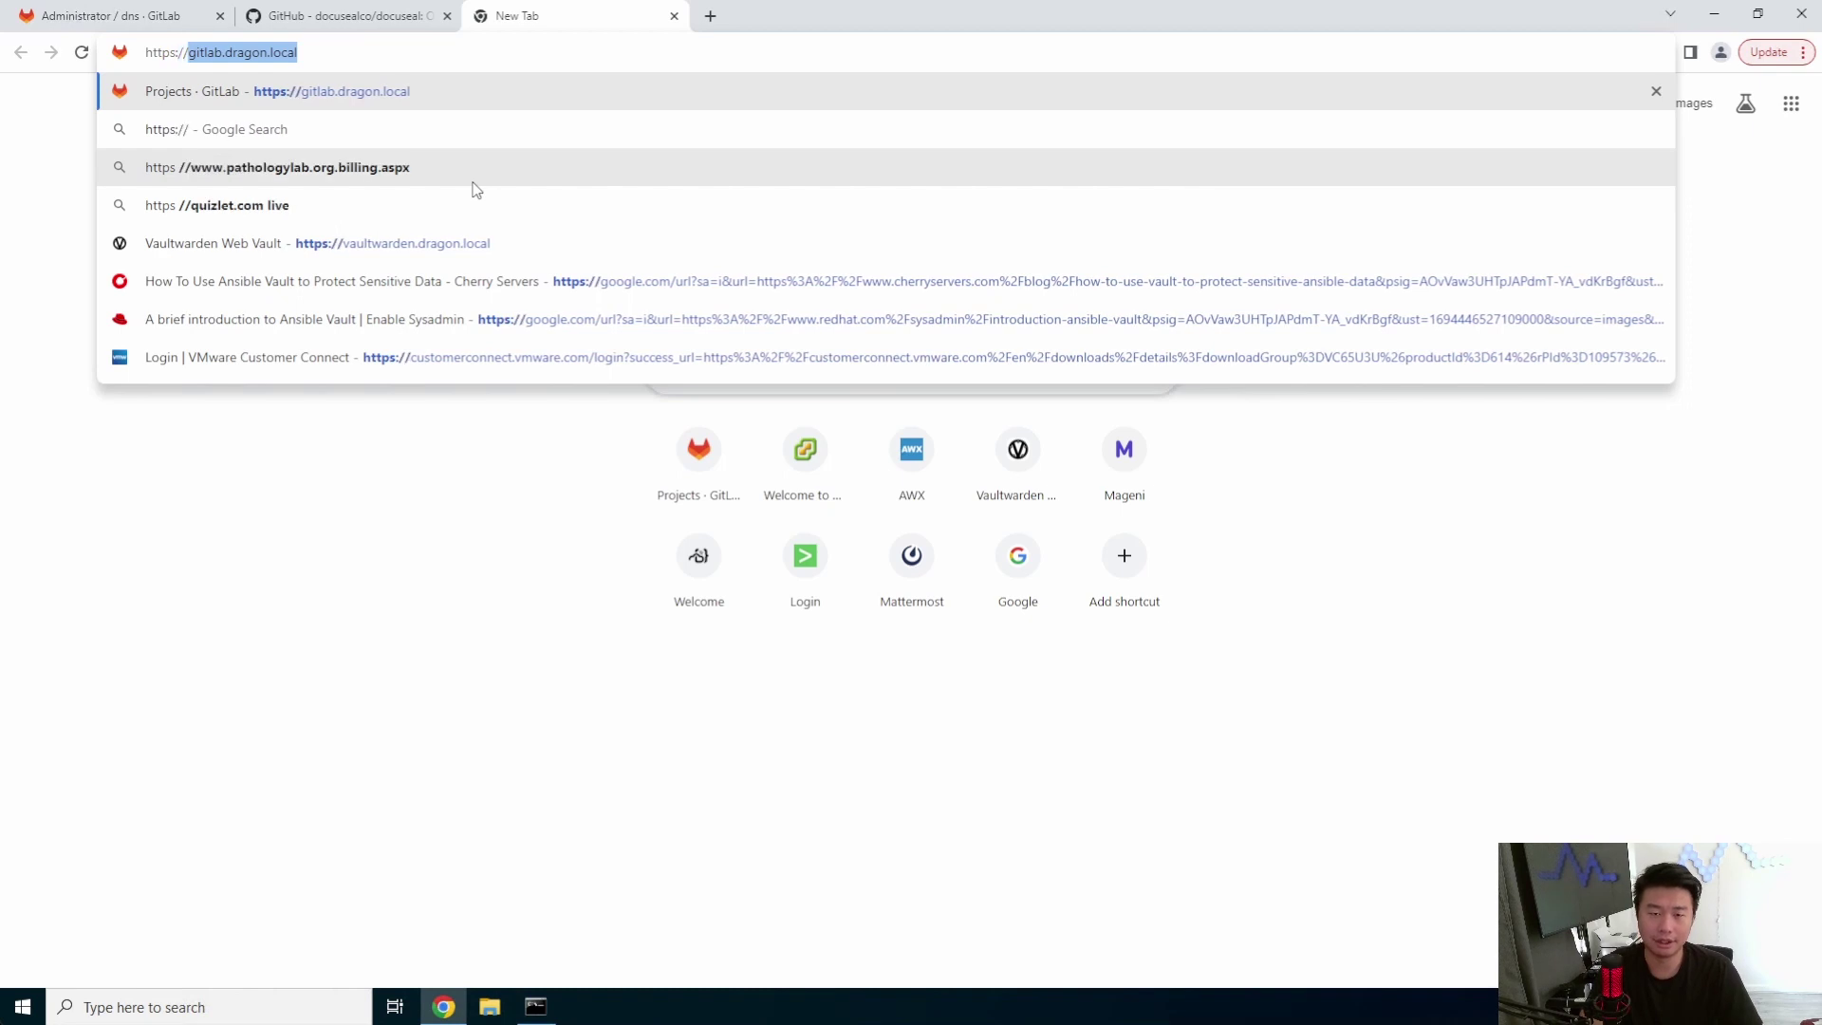
text(test)
key(BackSpace)
key(BackSpace)
key(BackSpace)
key(BackSpace)
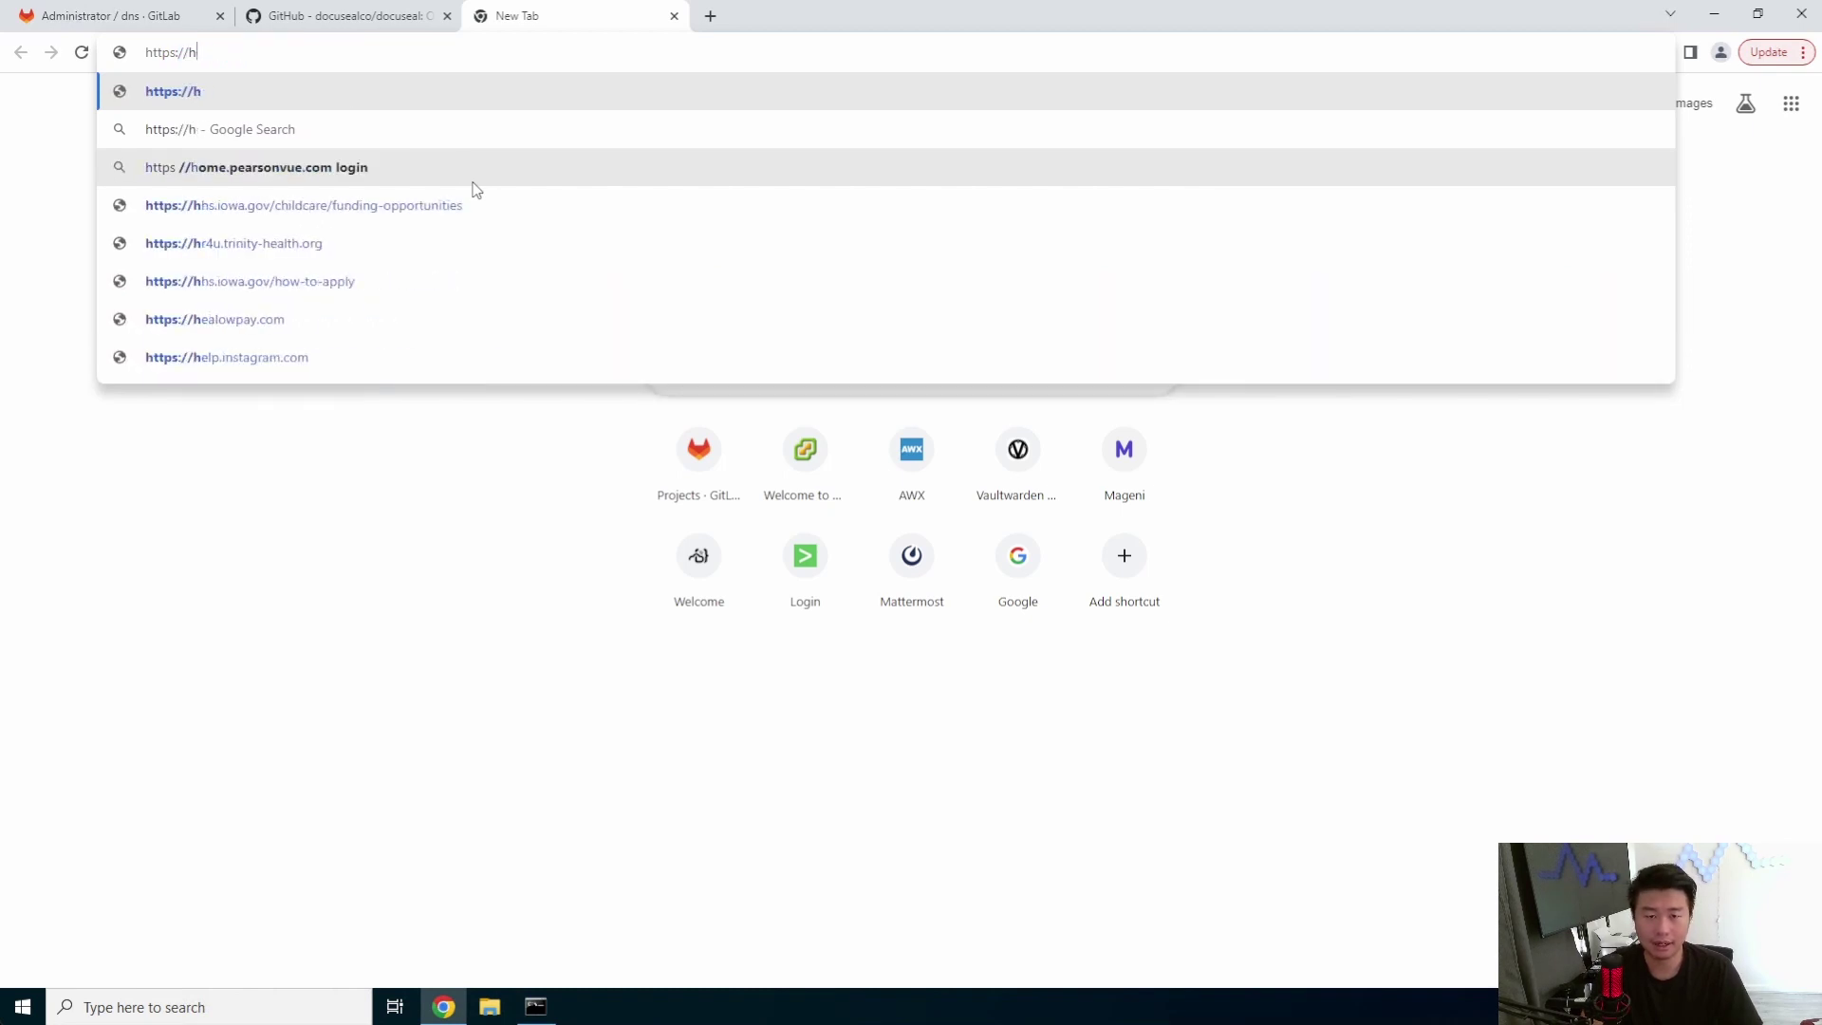
text(docuseal.)
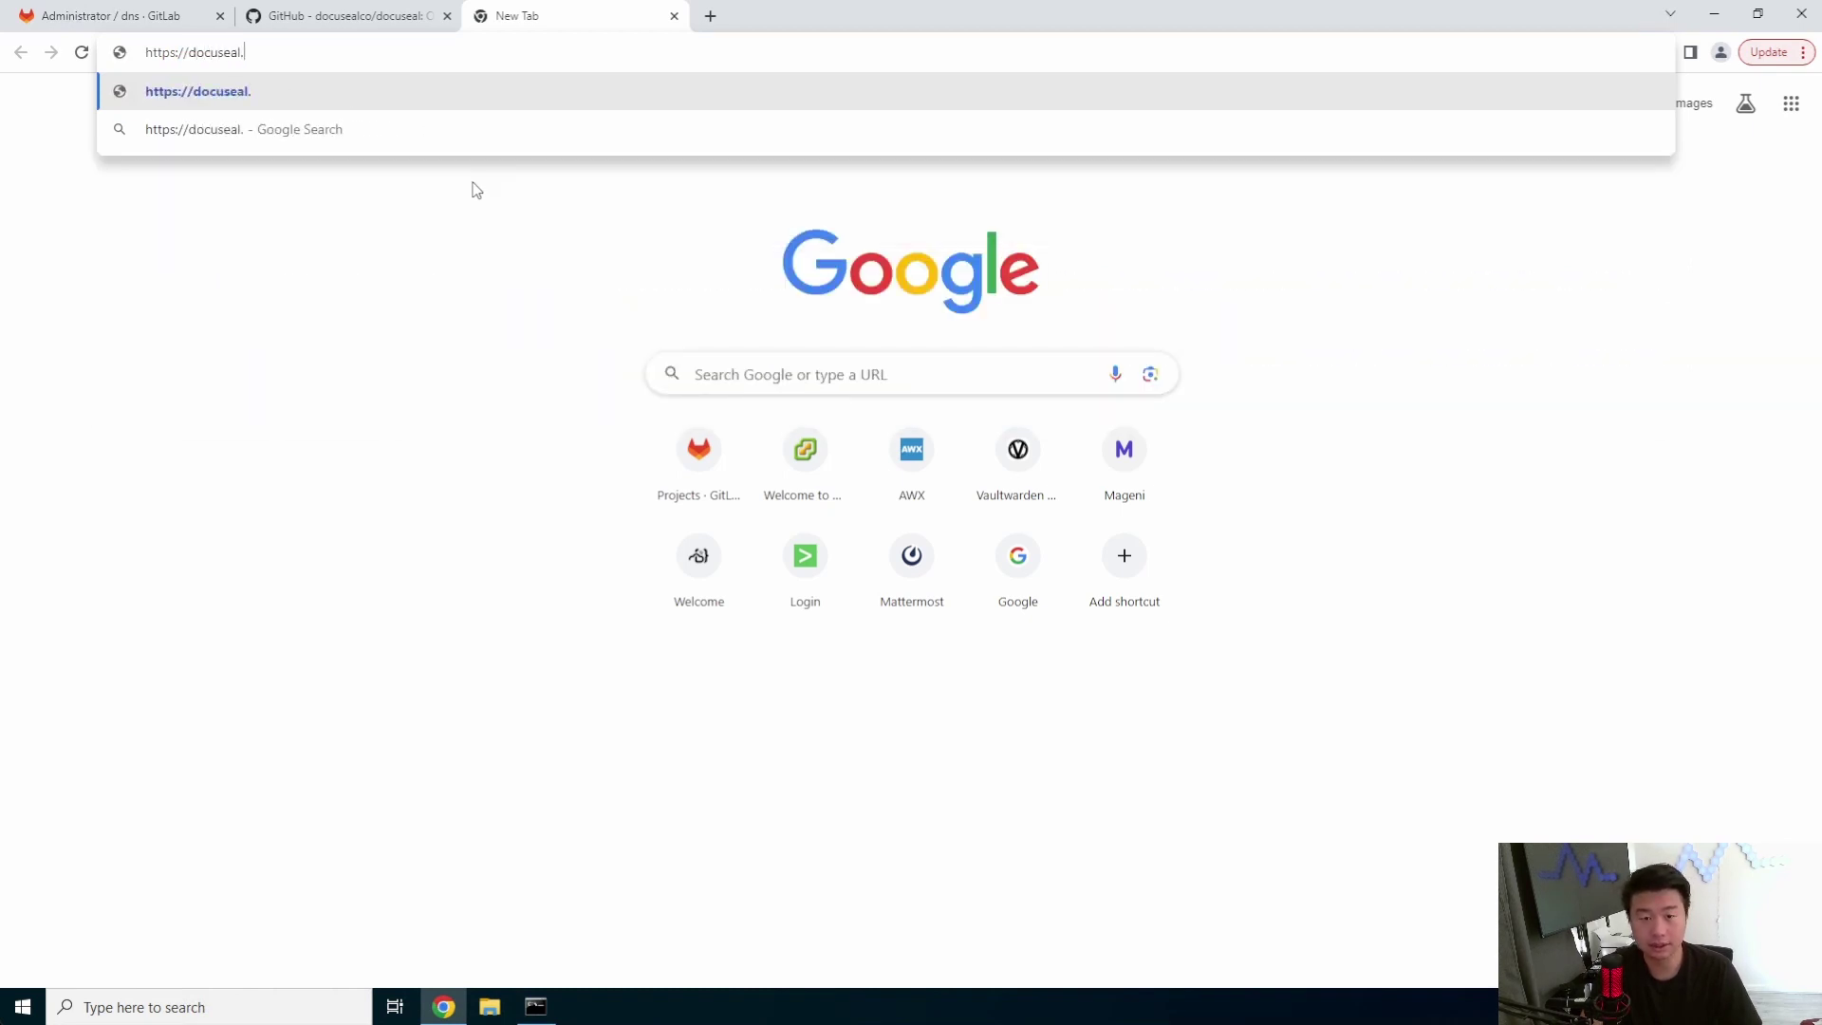
text(dragon.local)
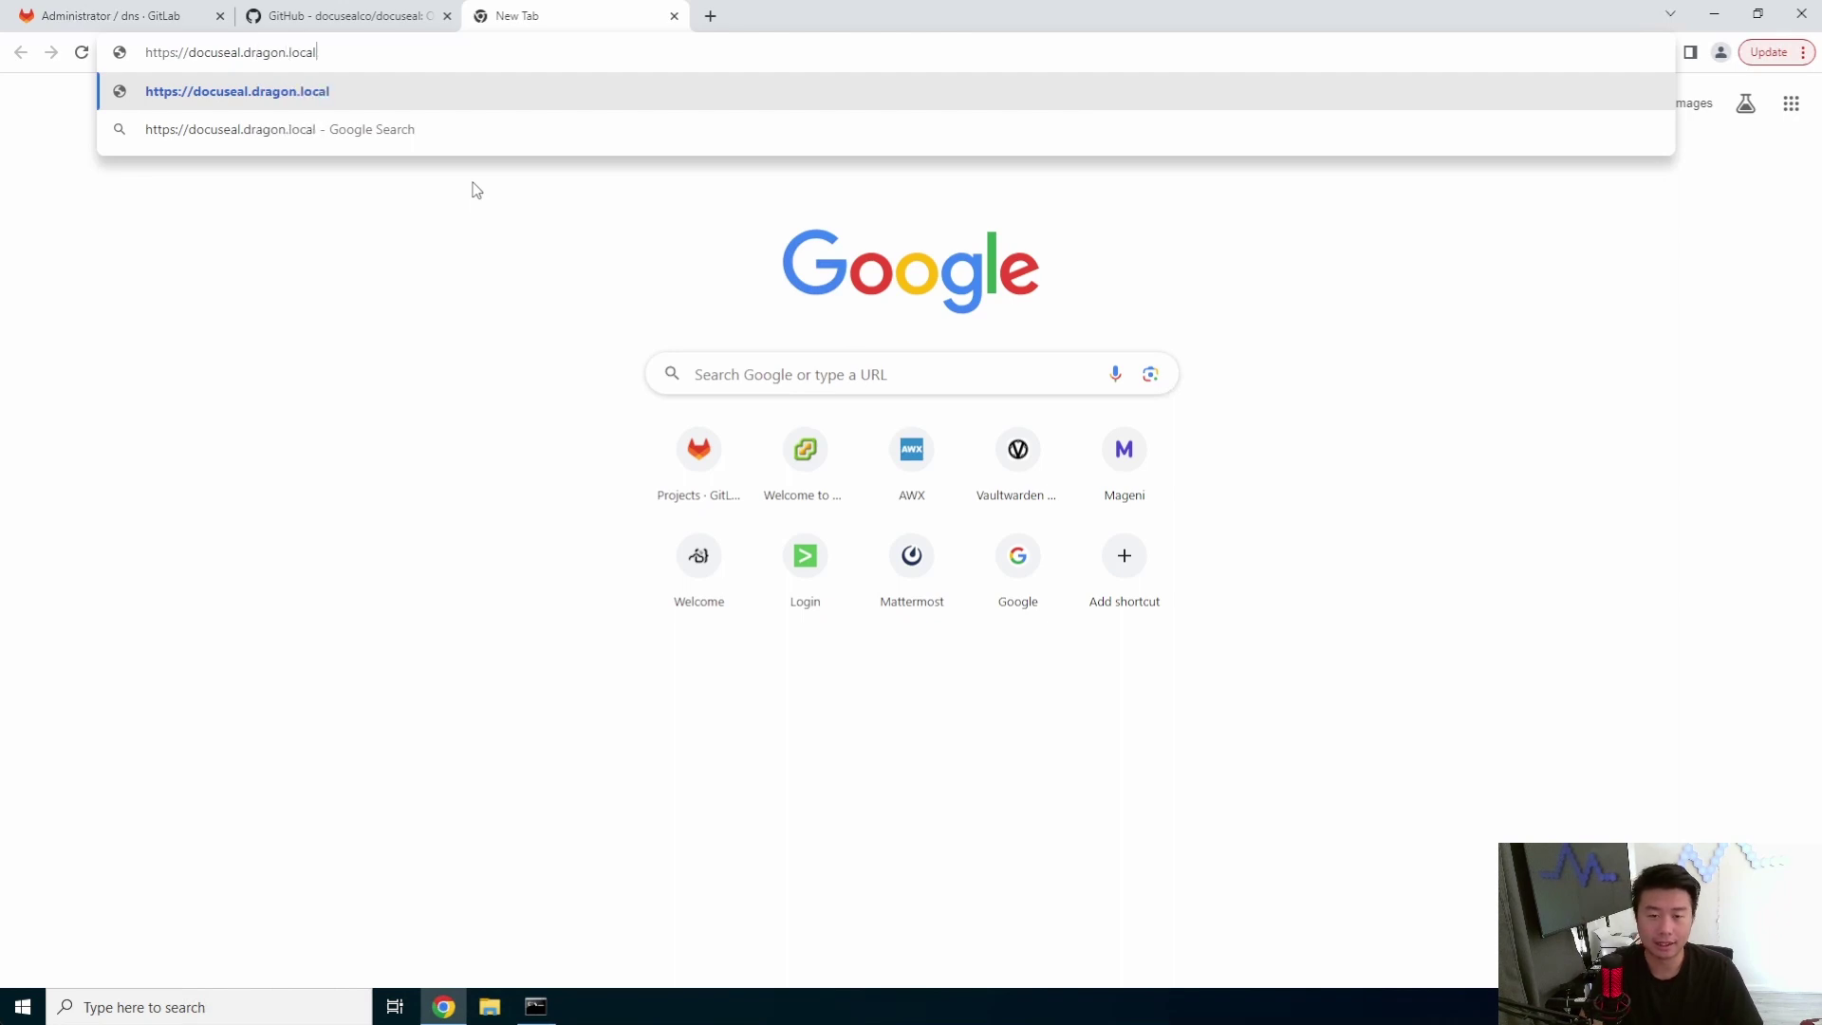
key(Return)
click(669, 585)
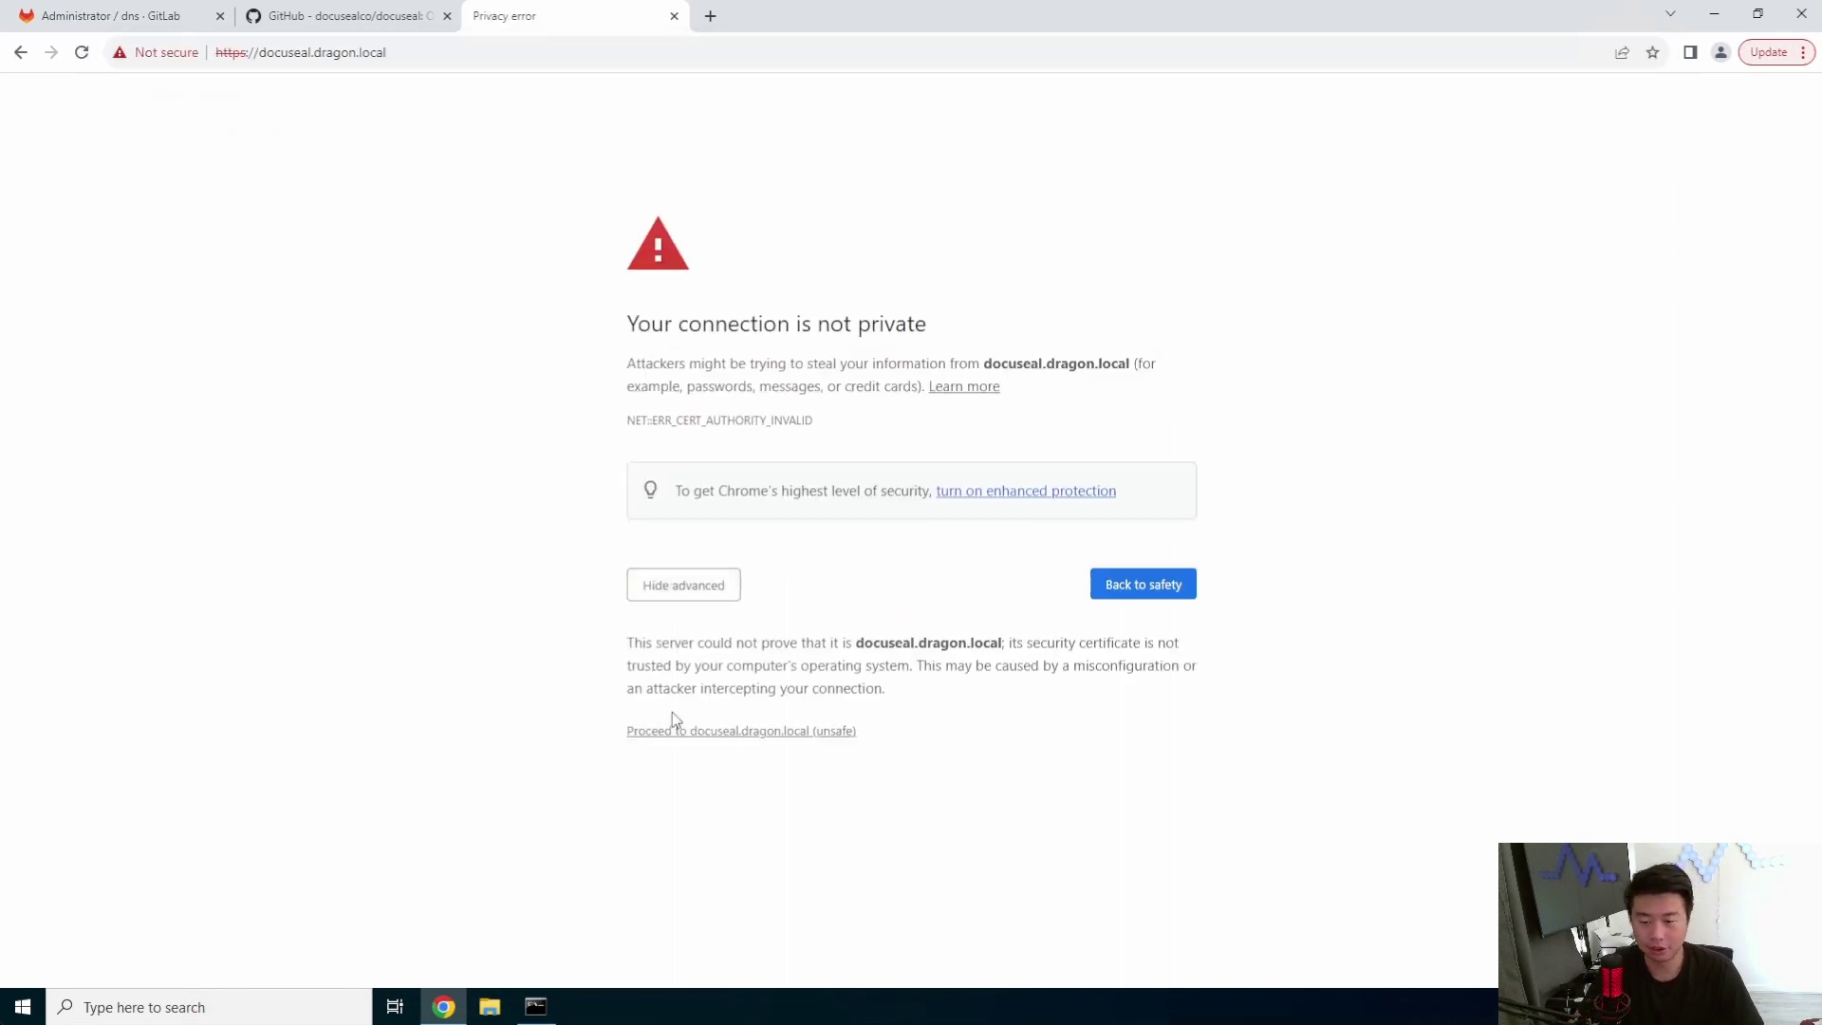
click(691, 730)
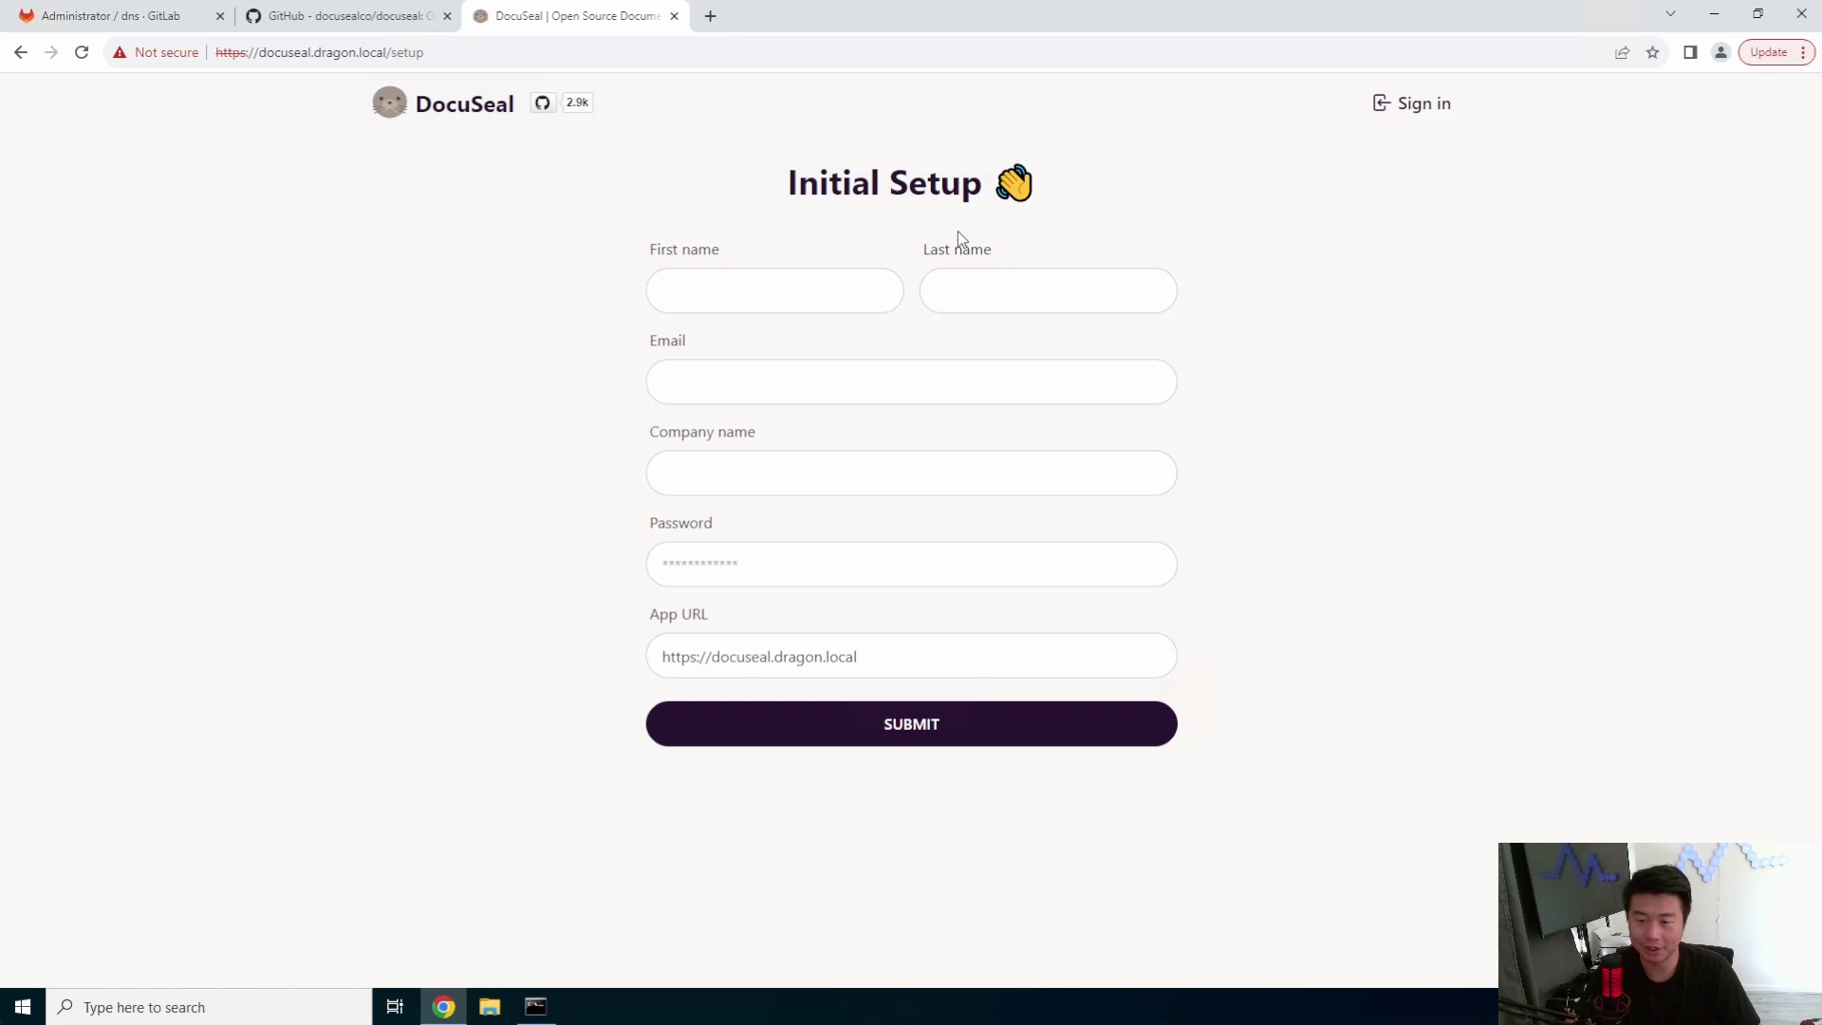
- Complete the initial setup form with first and last name, email, company name and password
click(778, 310)
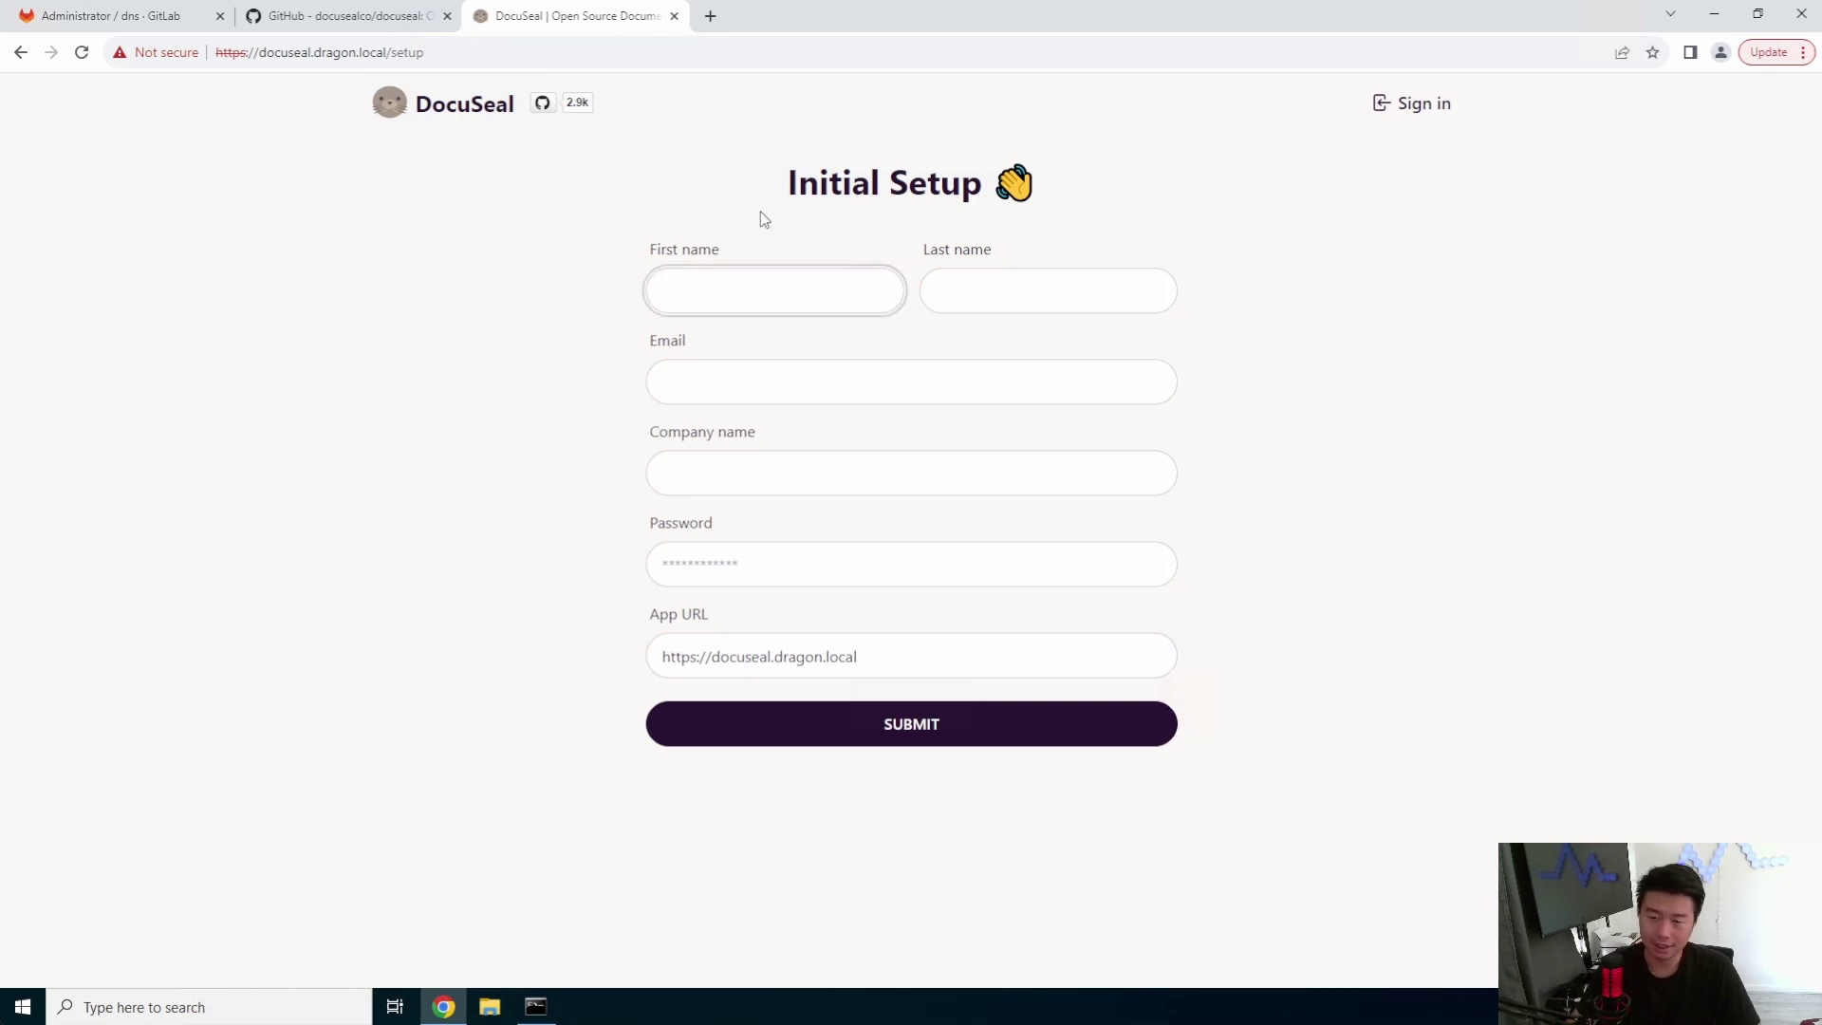
text(Dragon)
key(Tab)
text(D)
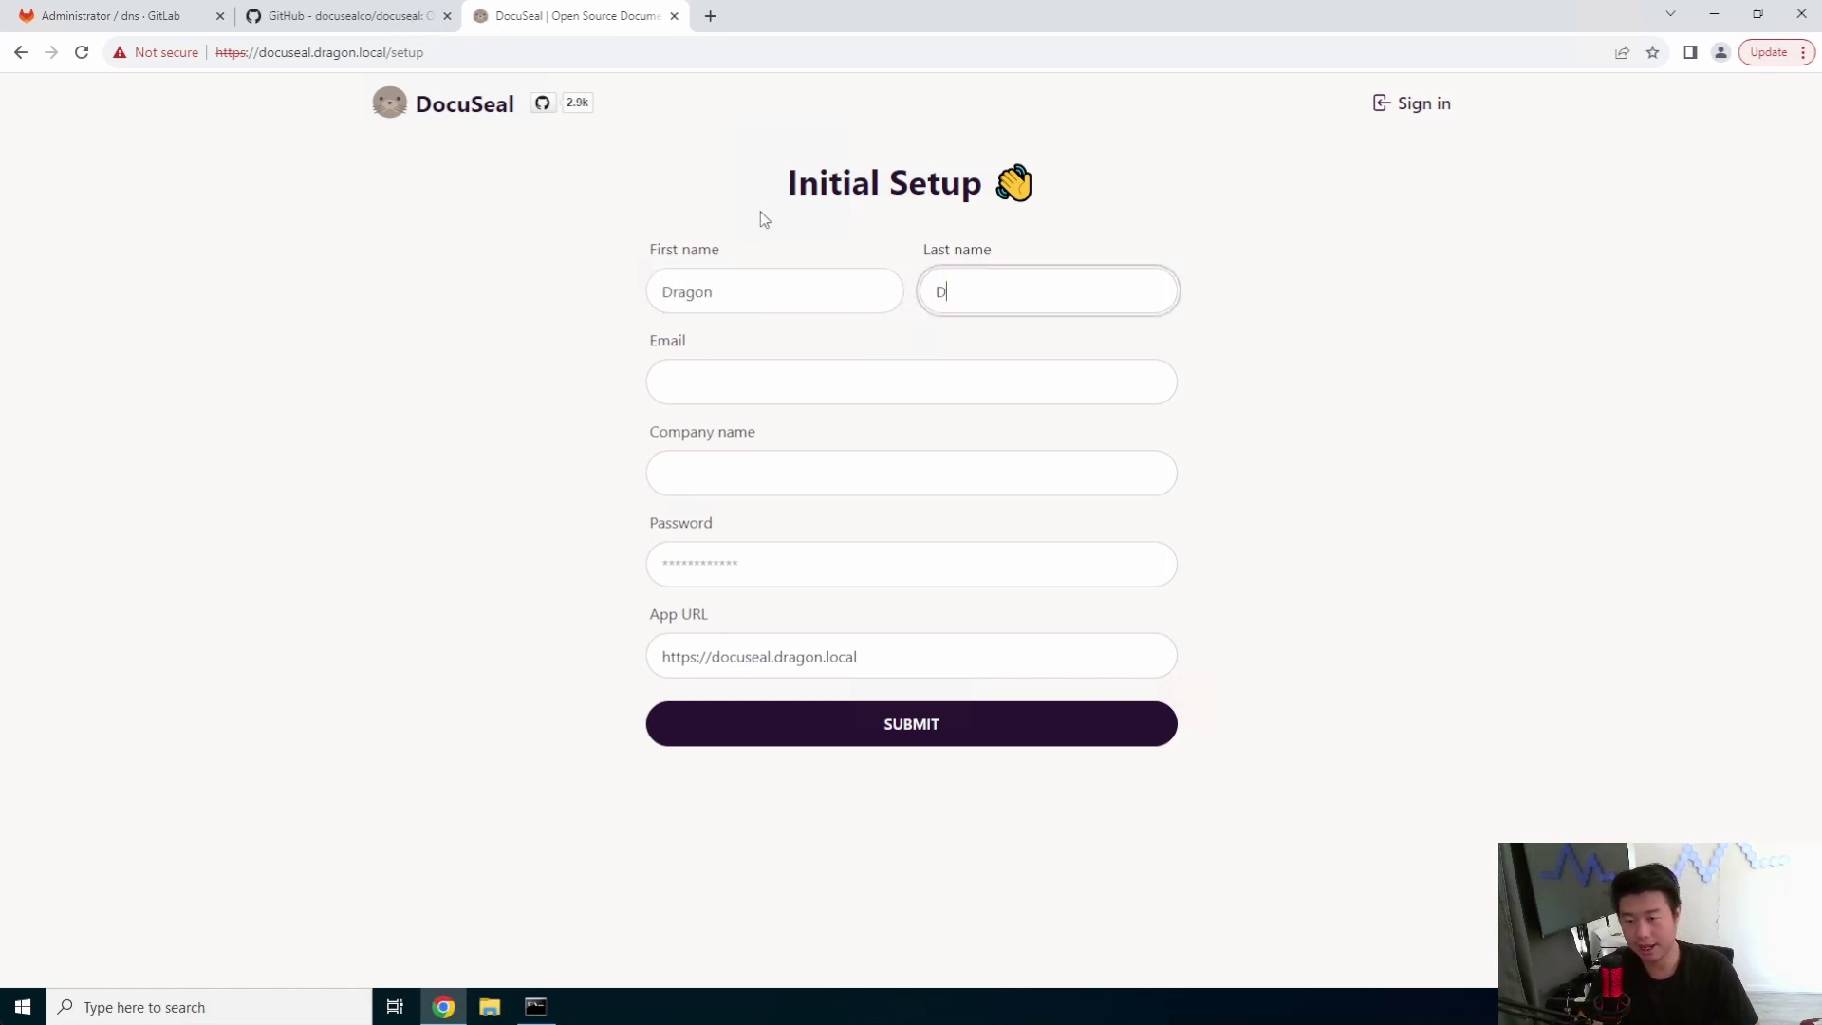
key(Tab)
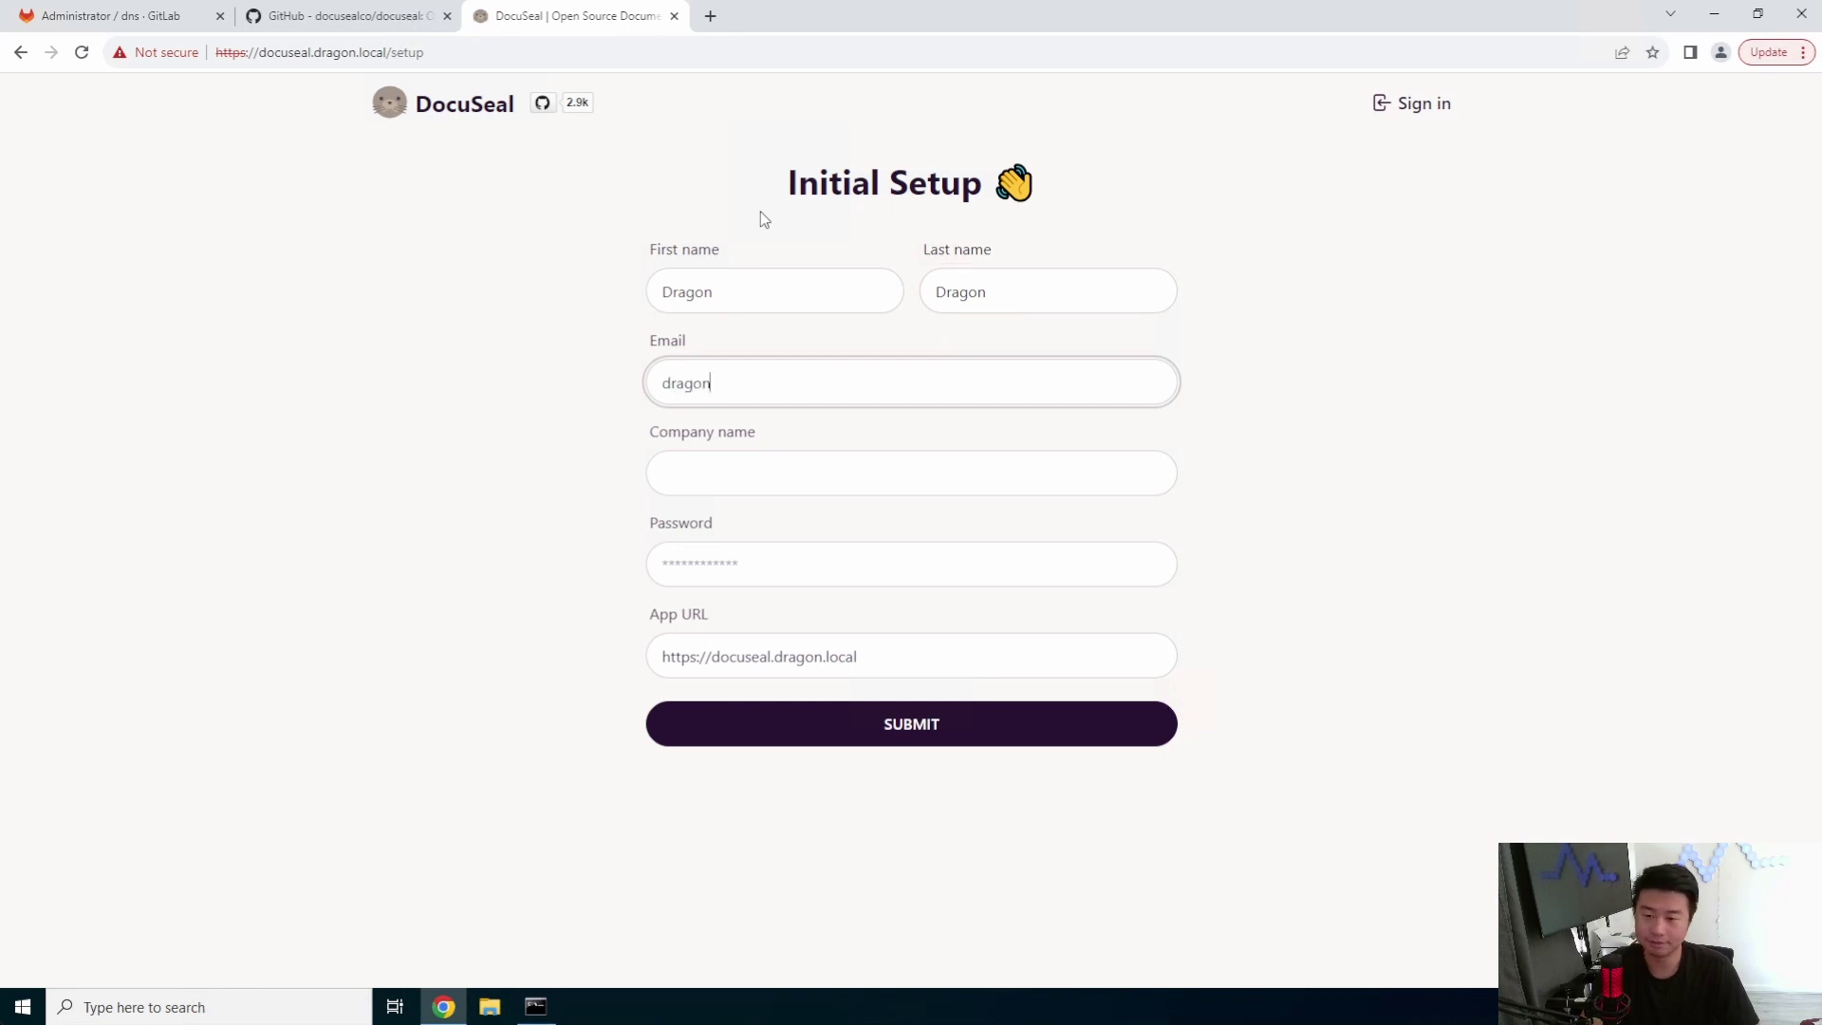
key(Tab)
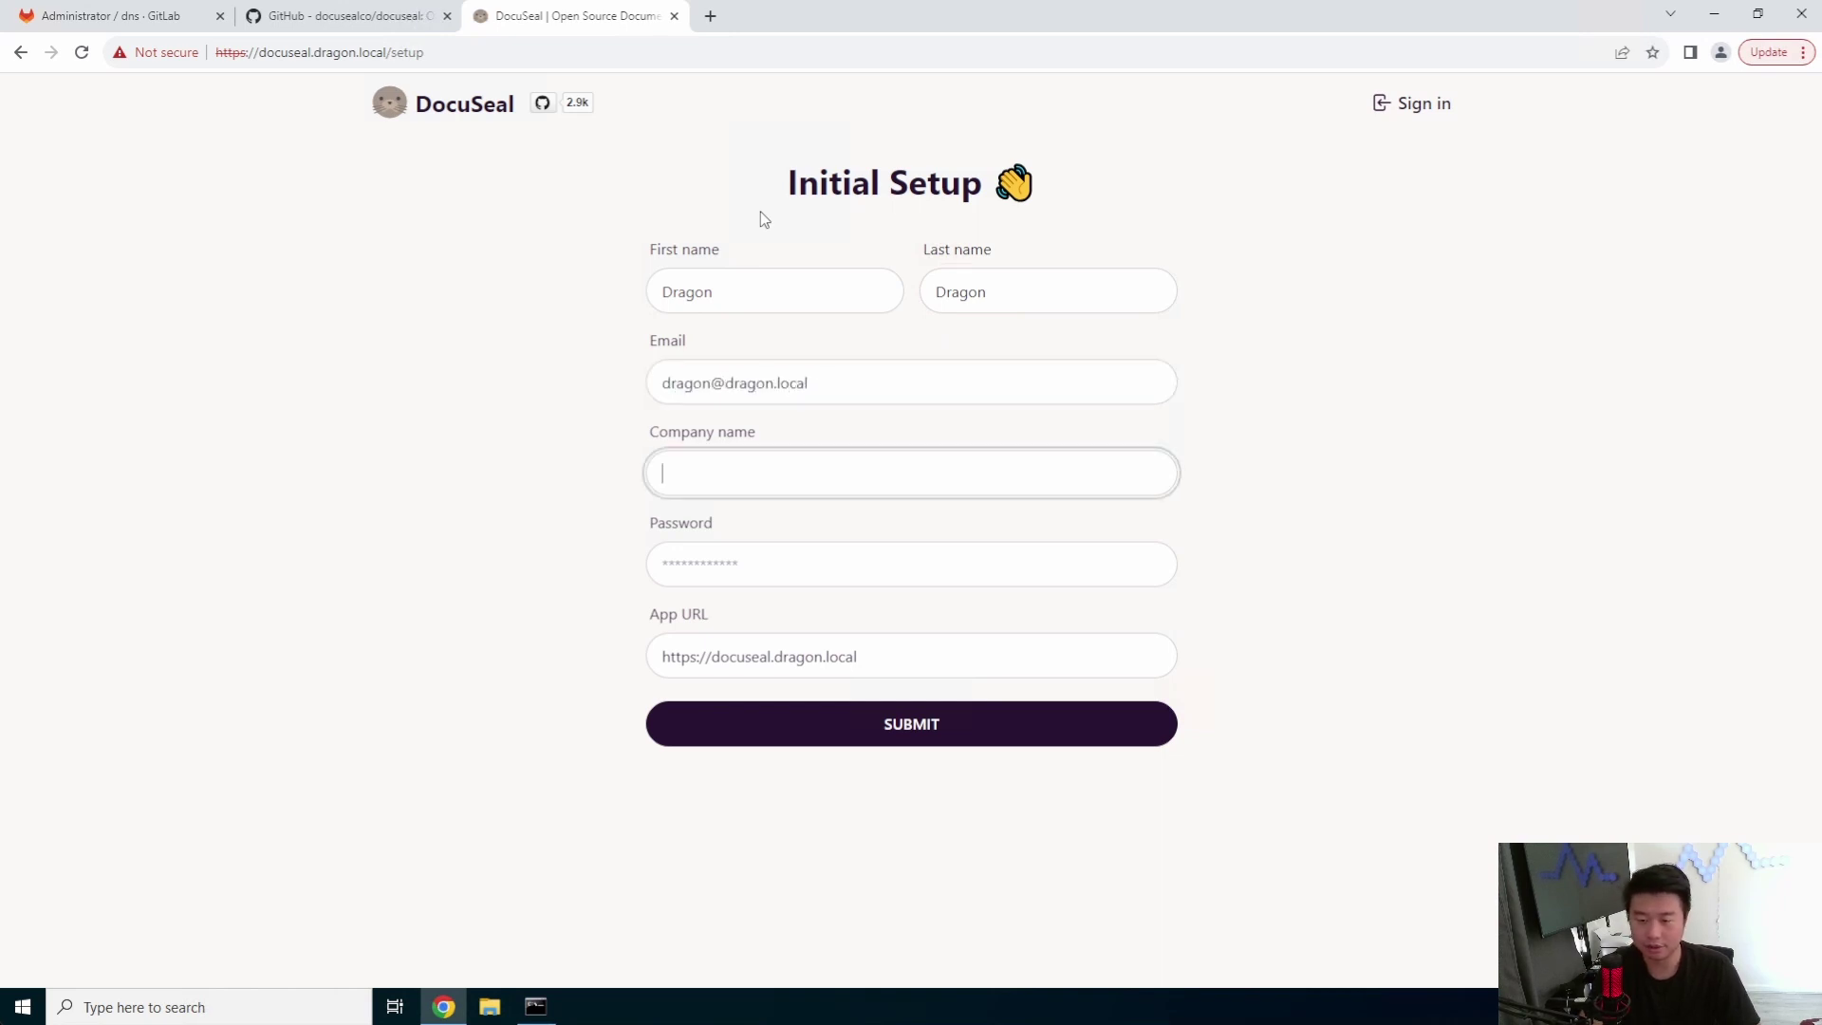
text(Dragon)
key(Tab)
text(Dr)
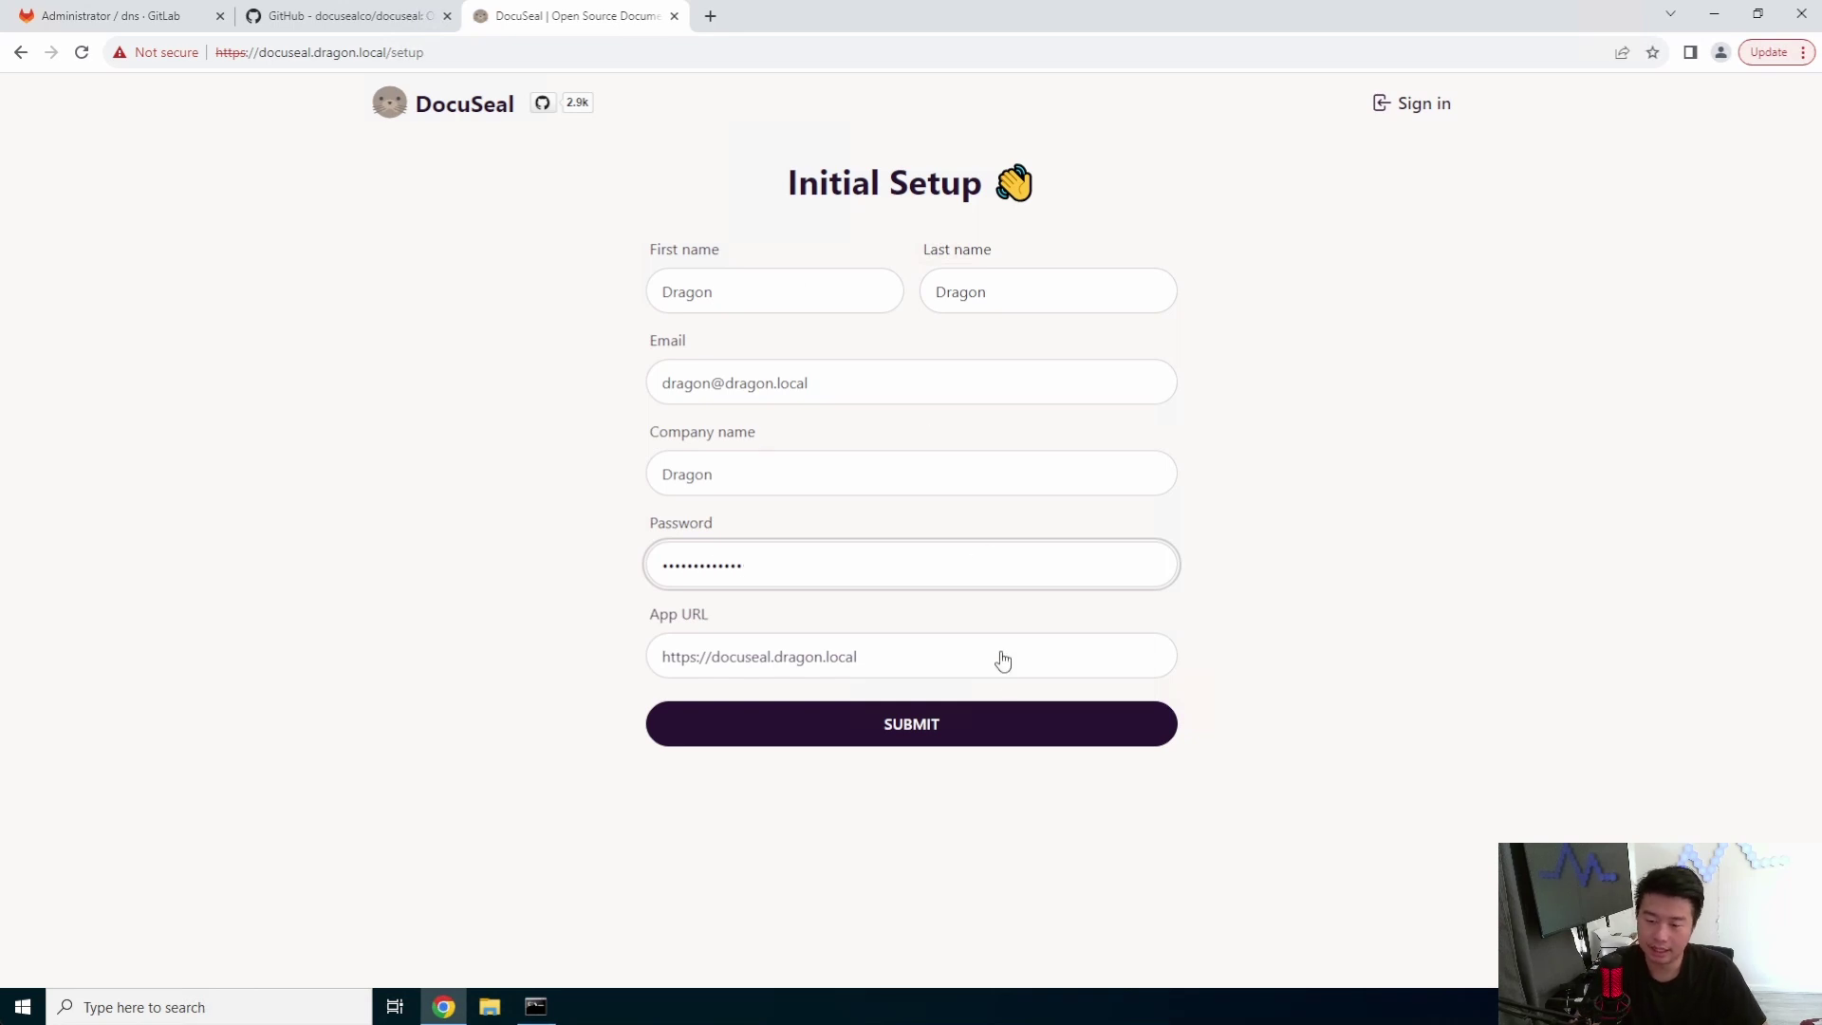
click(1017, 716)
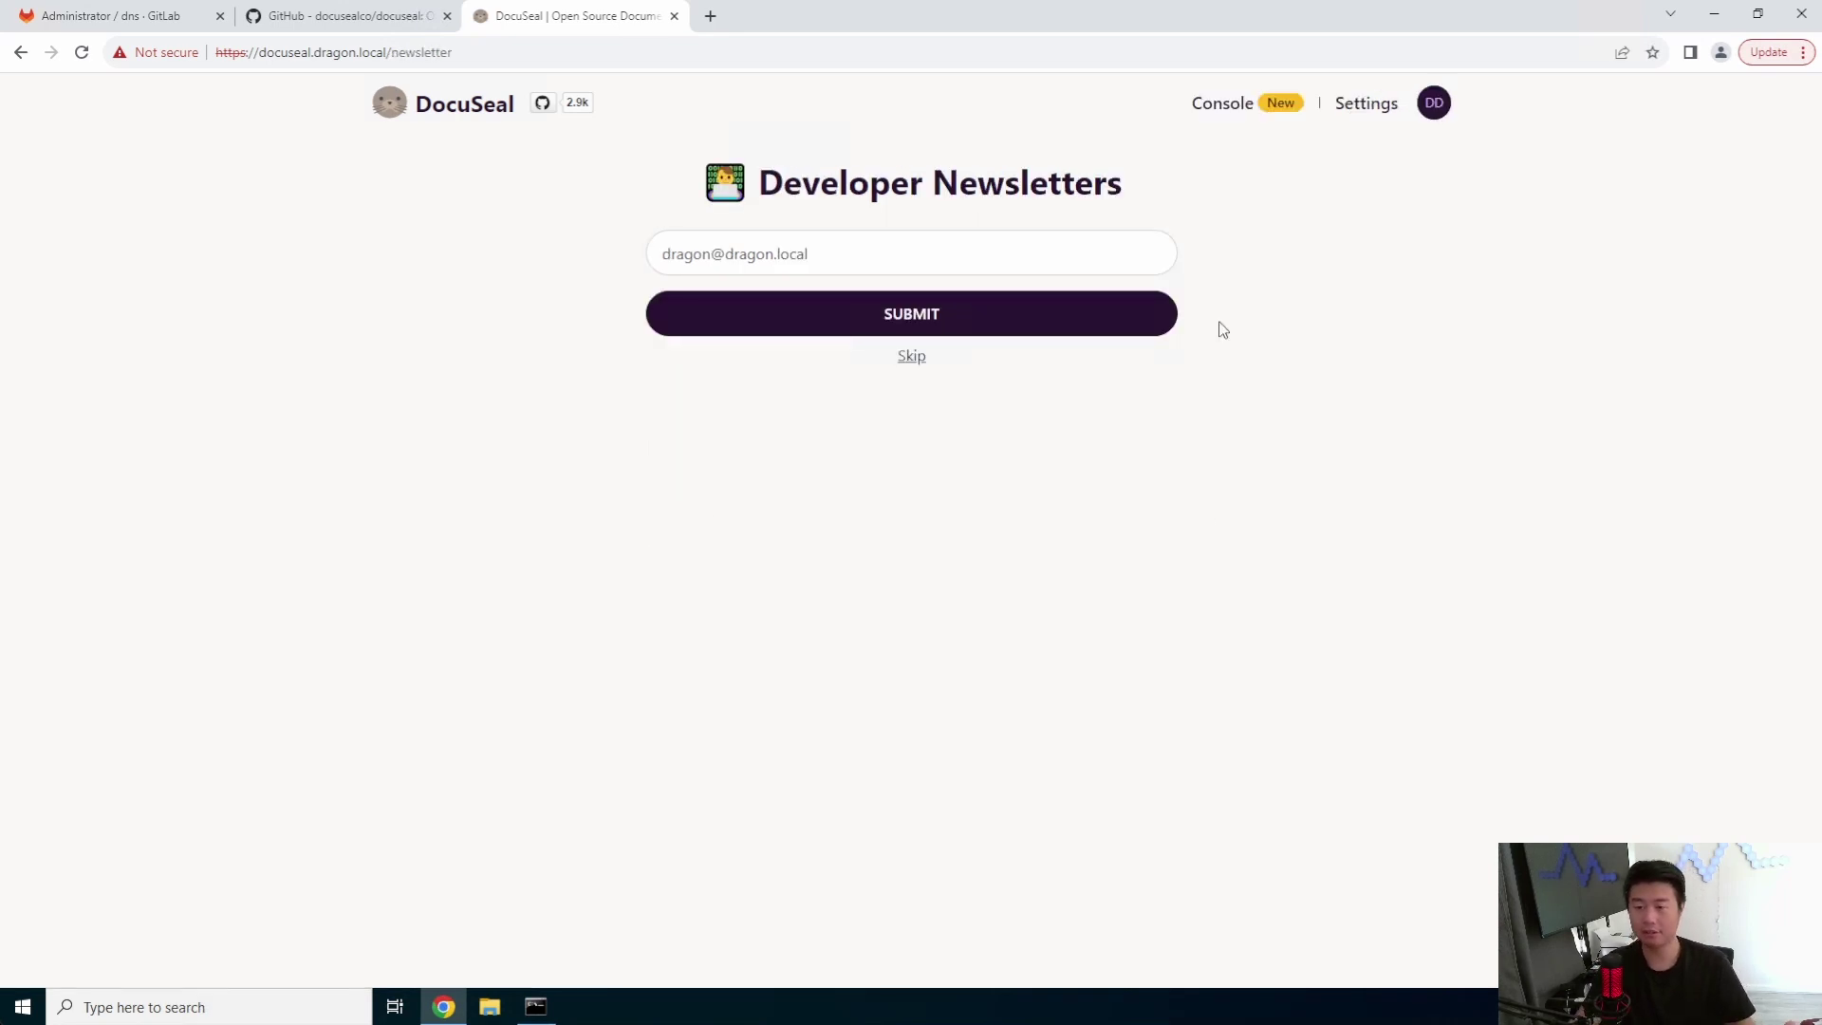
- Skip the developer newsletter and create an empty template named 'Template'
click(912, 356)
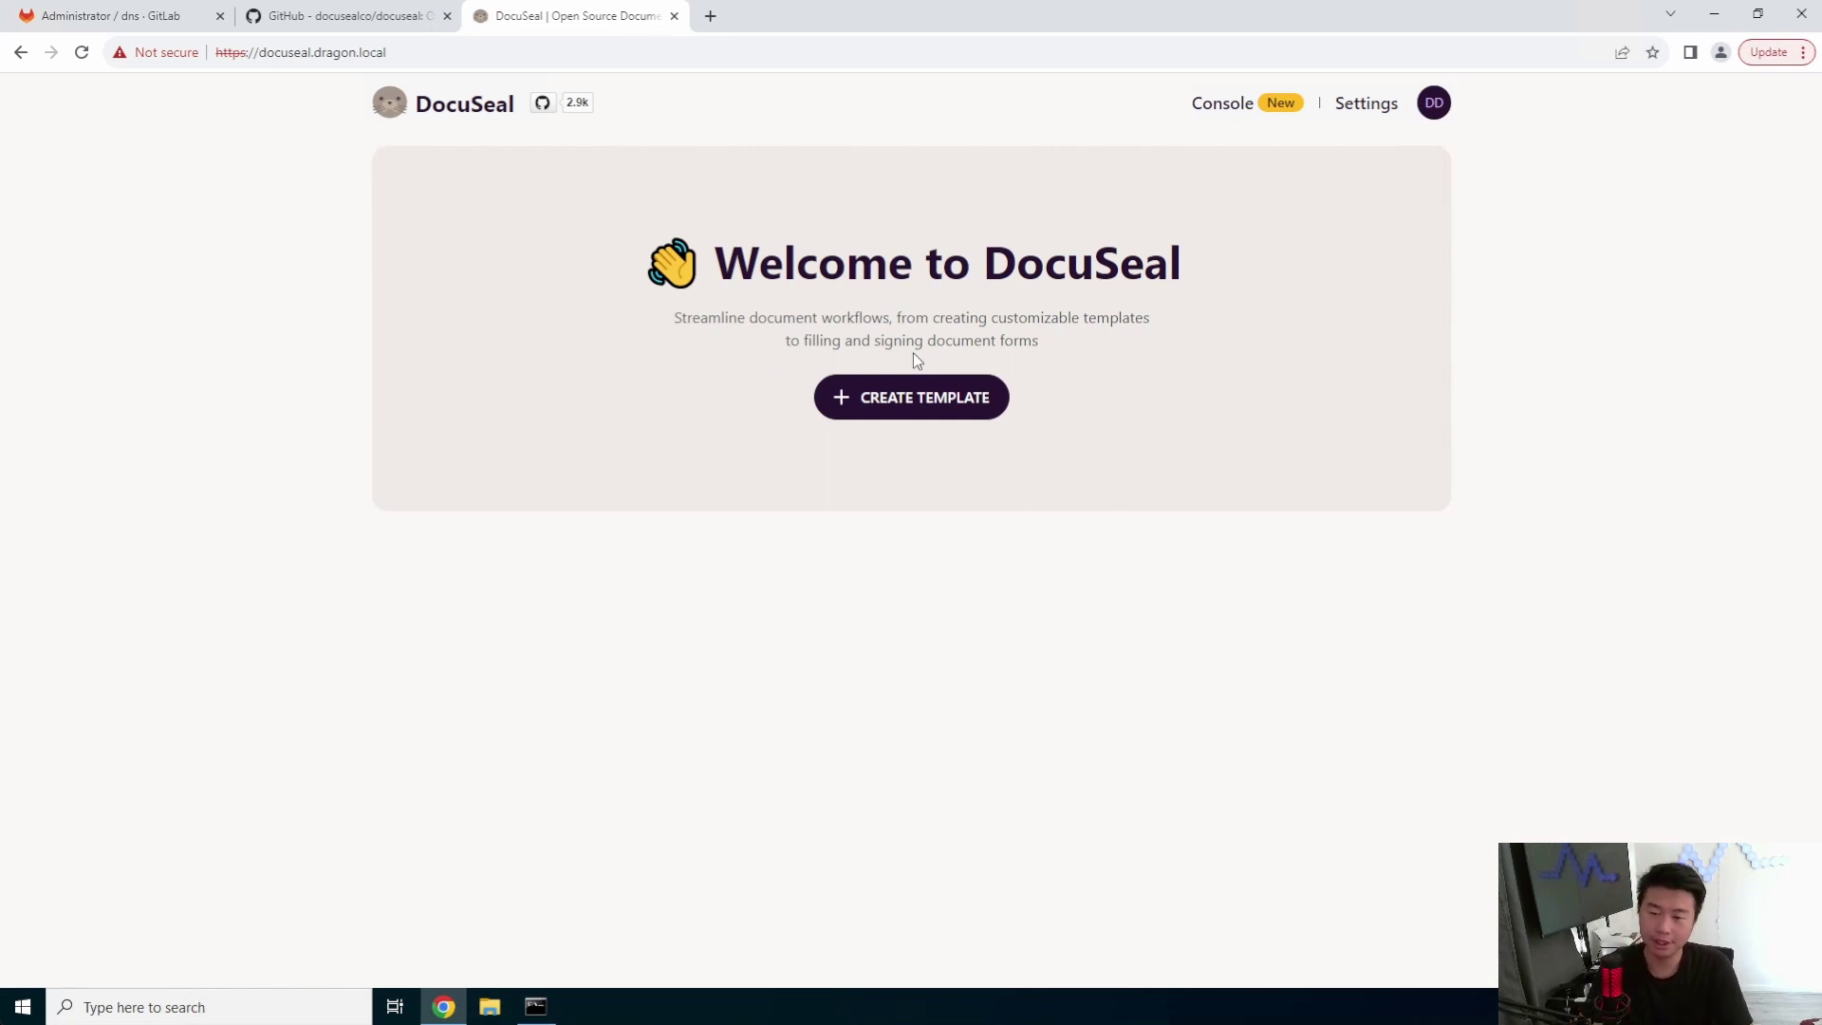
click(944, 410)
click(905, 253)
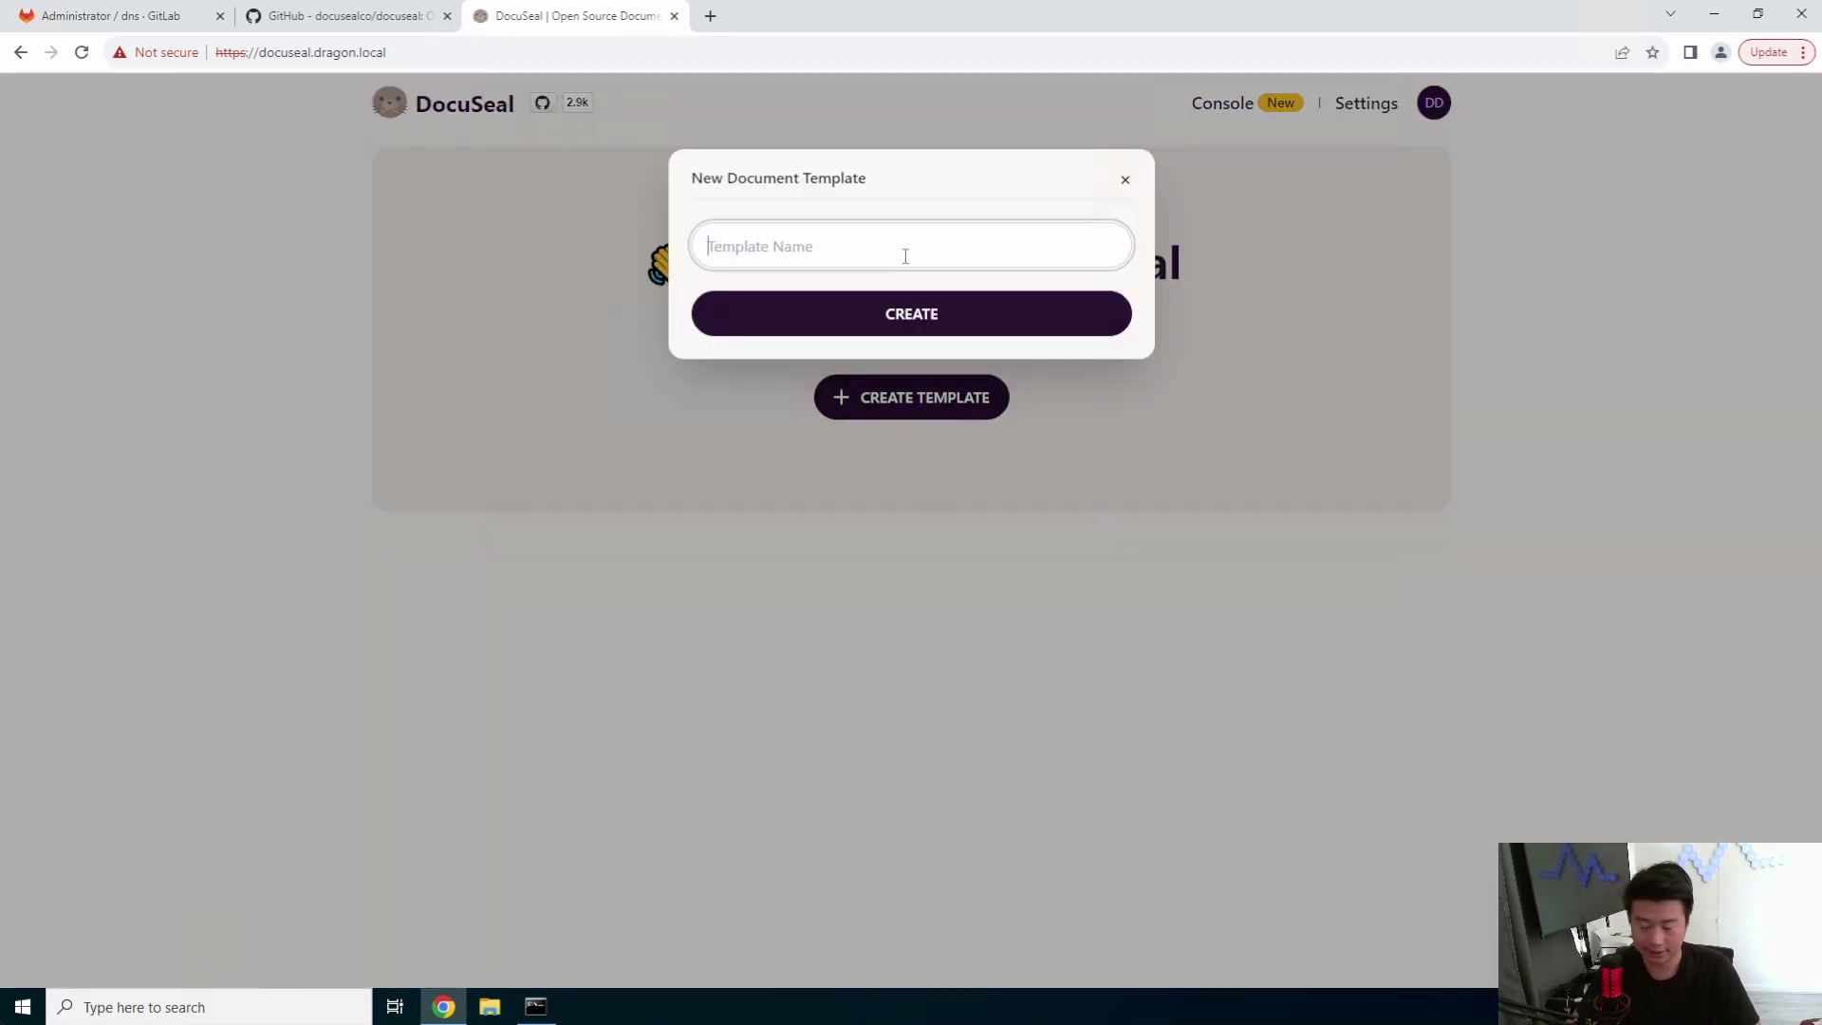
text(Template)
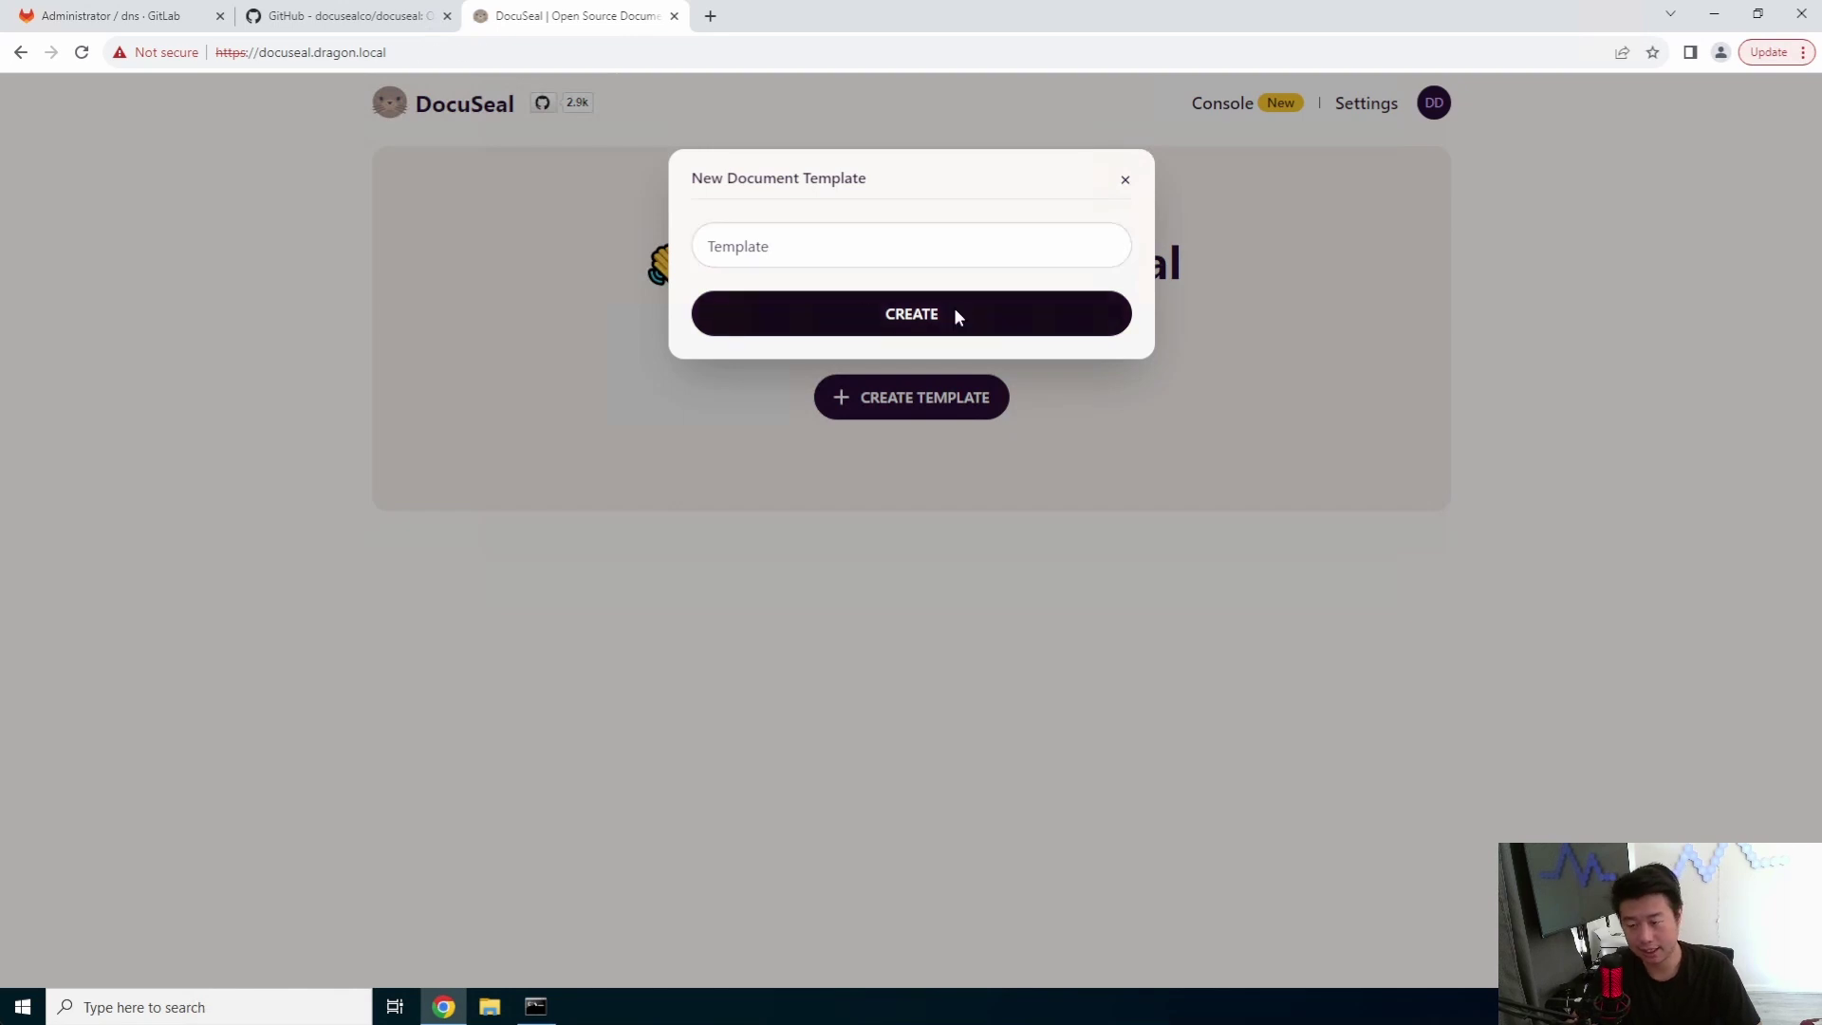
click(953, 309)
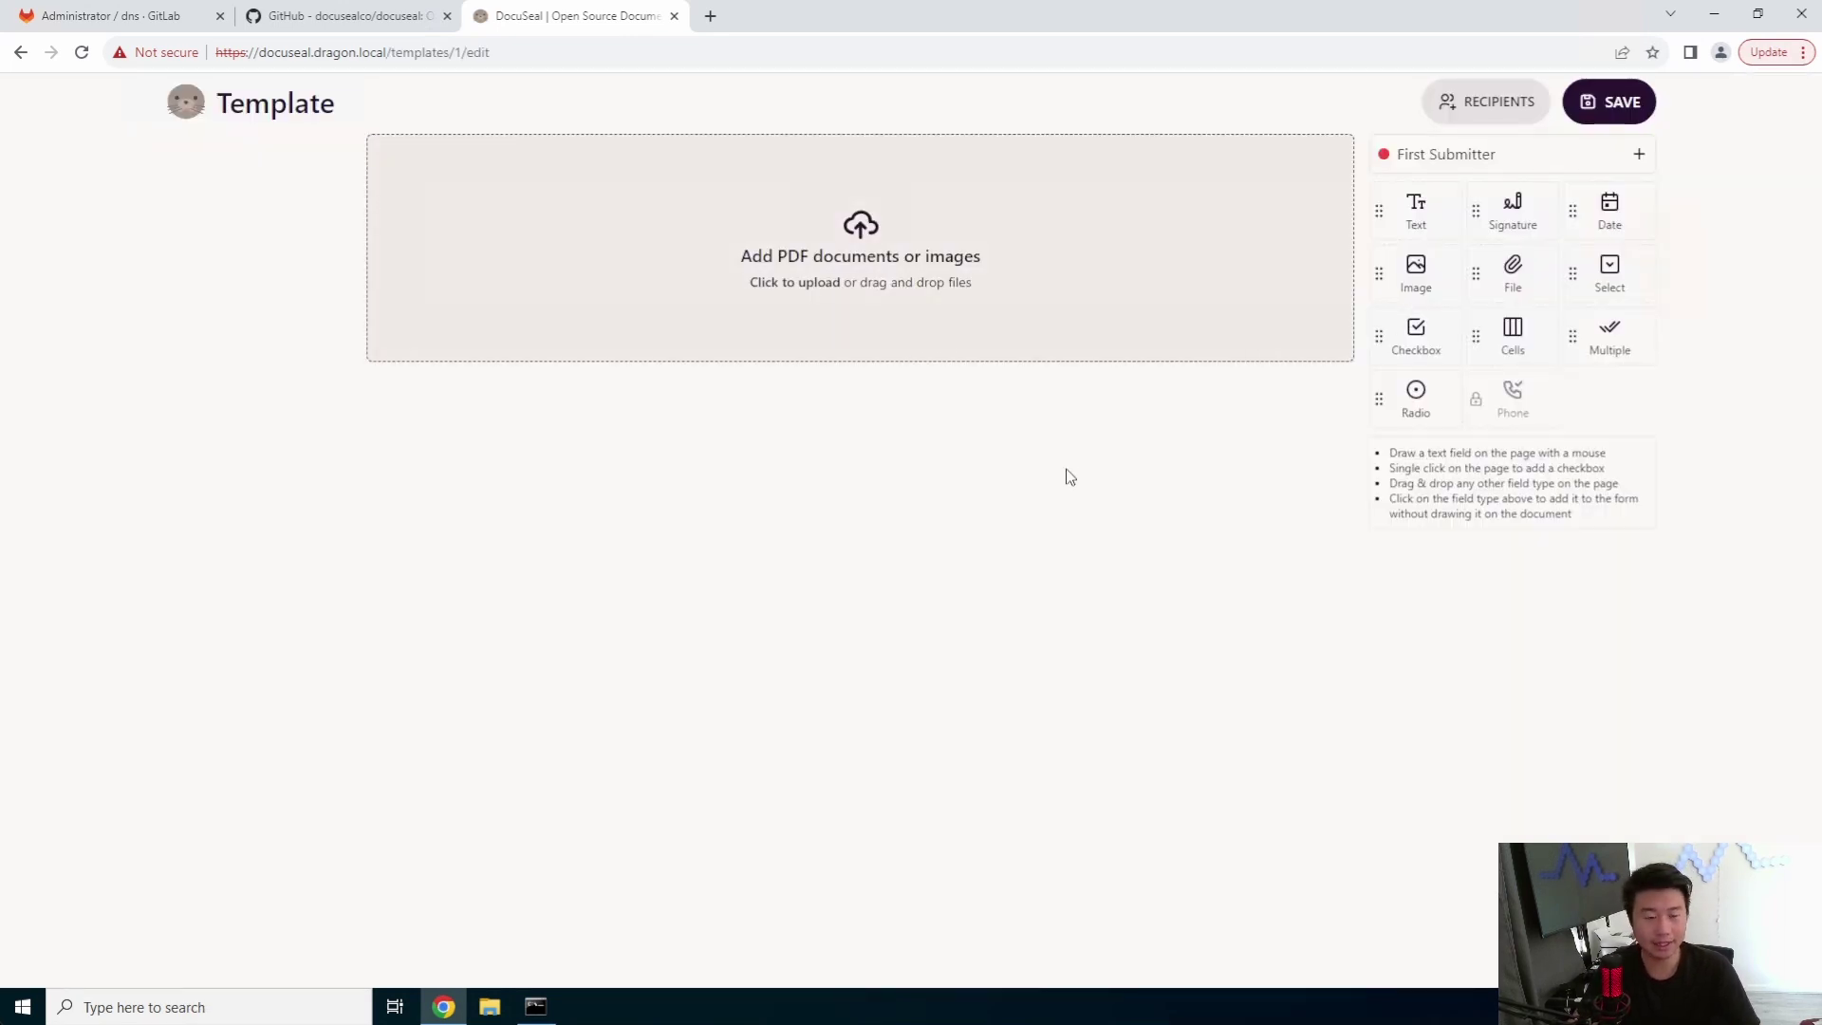
click(710, 15)
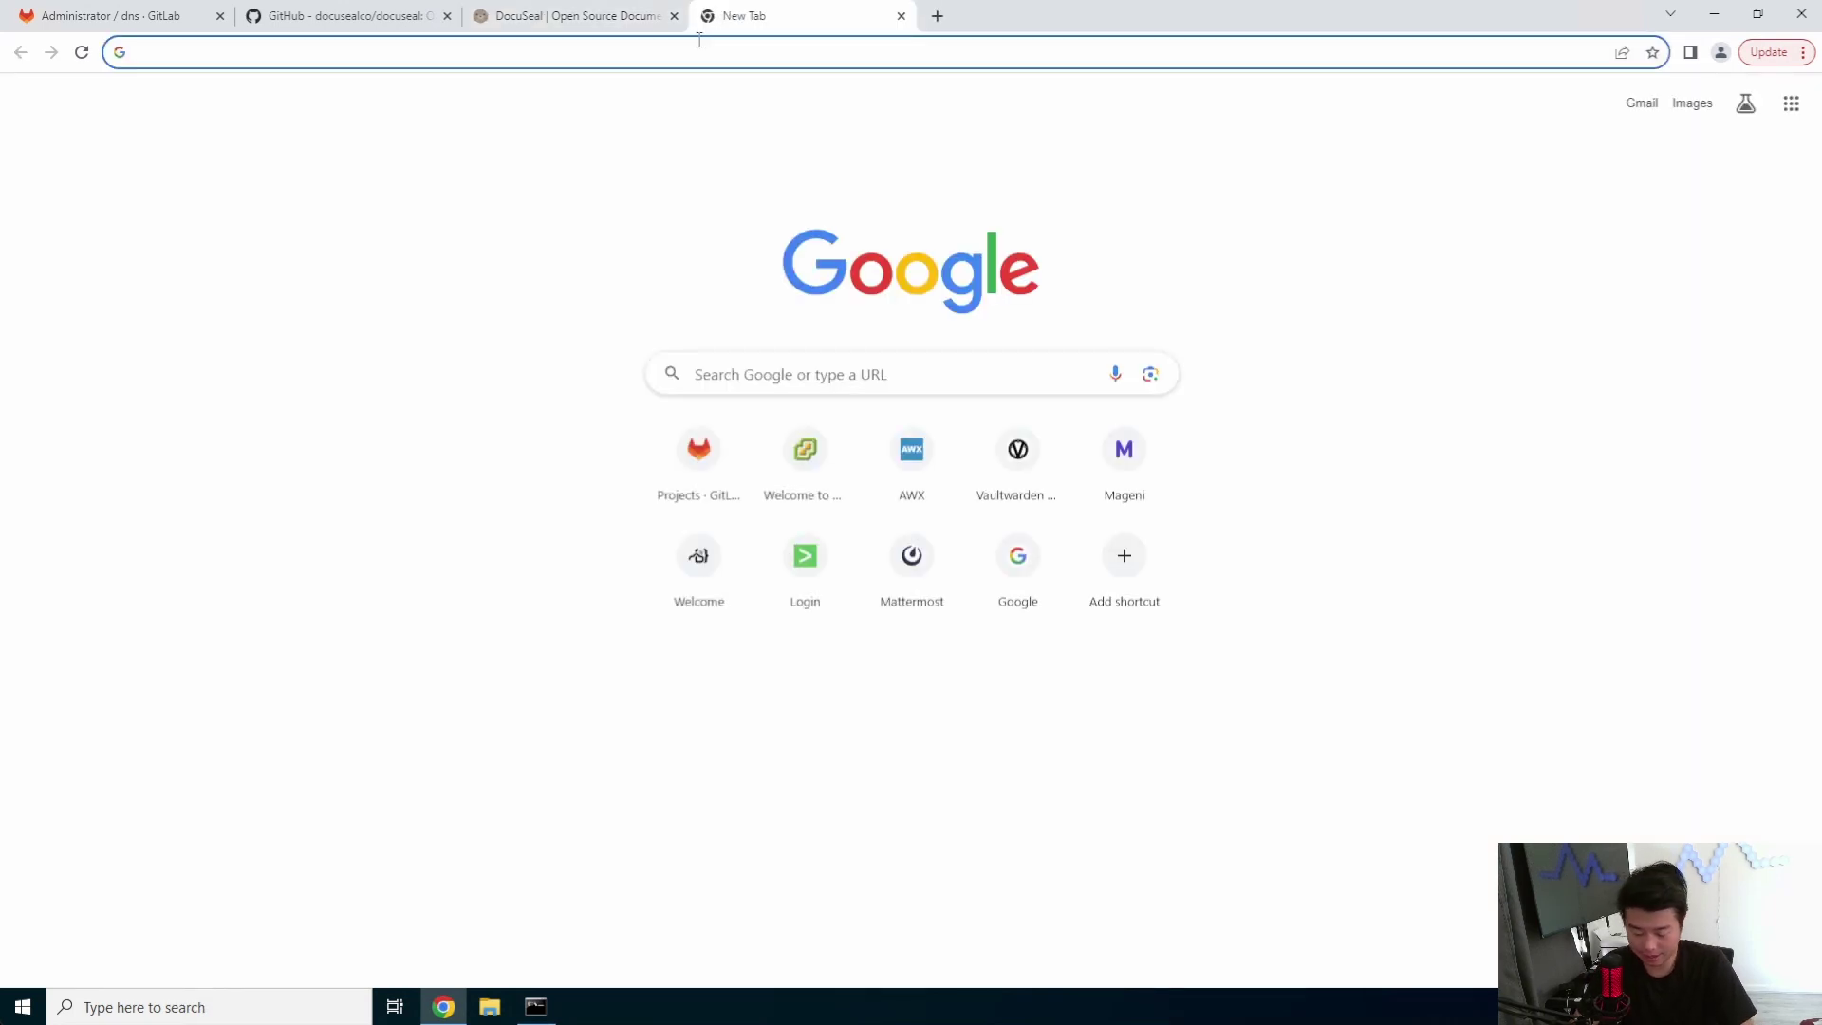
- Search the web for 'sample pdf' and open Adobe's PDF Bookmark Sample
text(sample pdf)
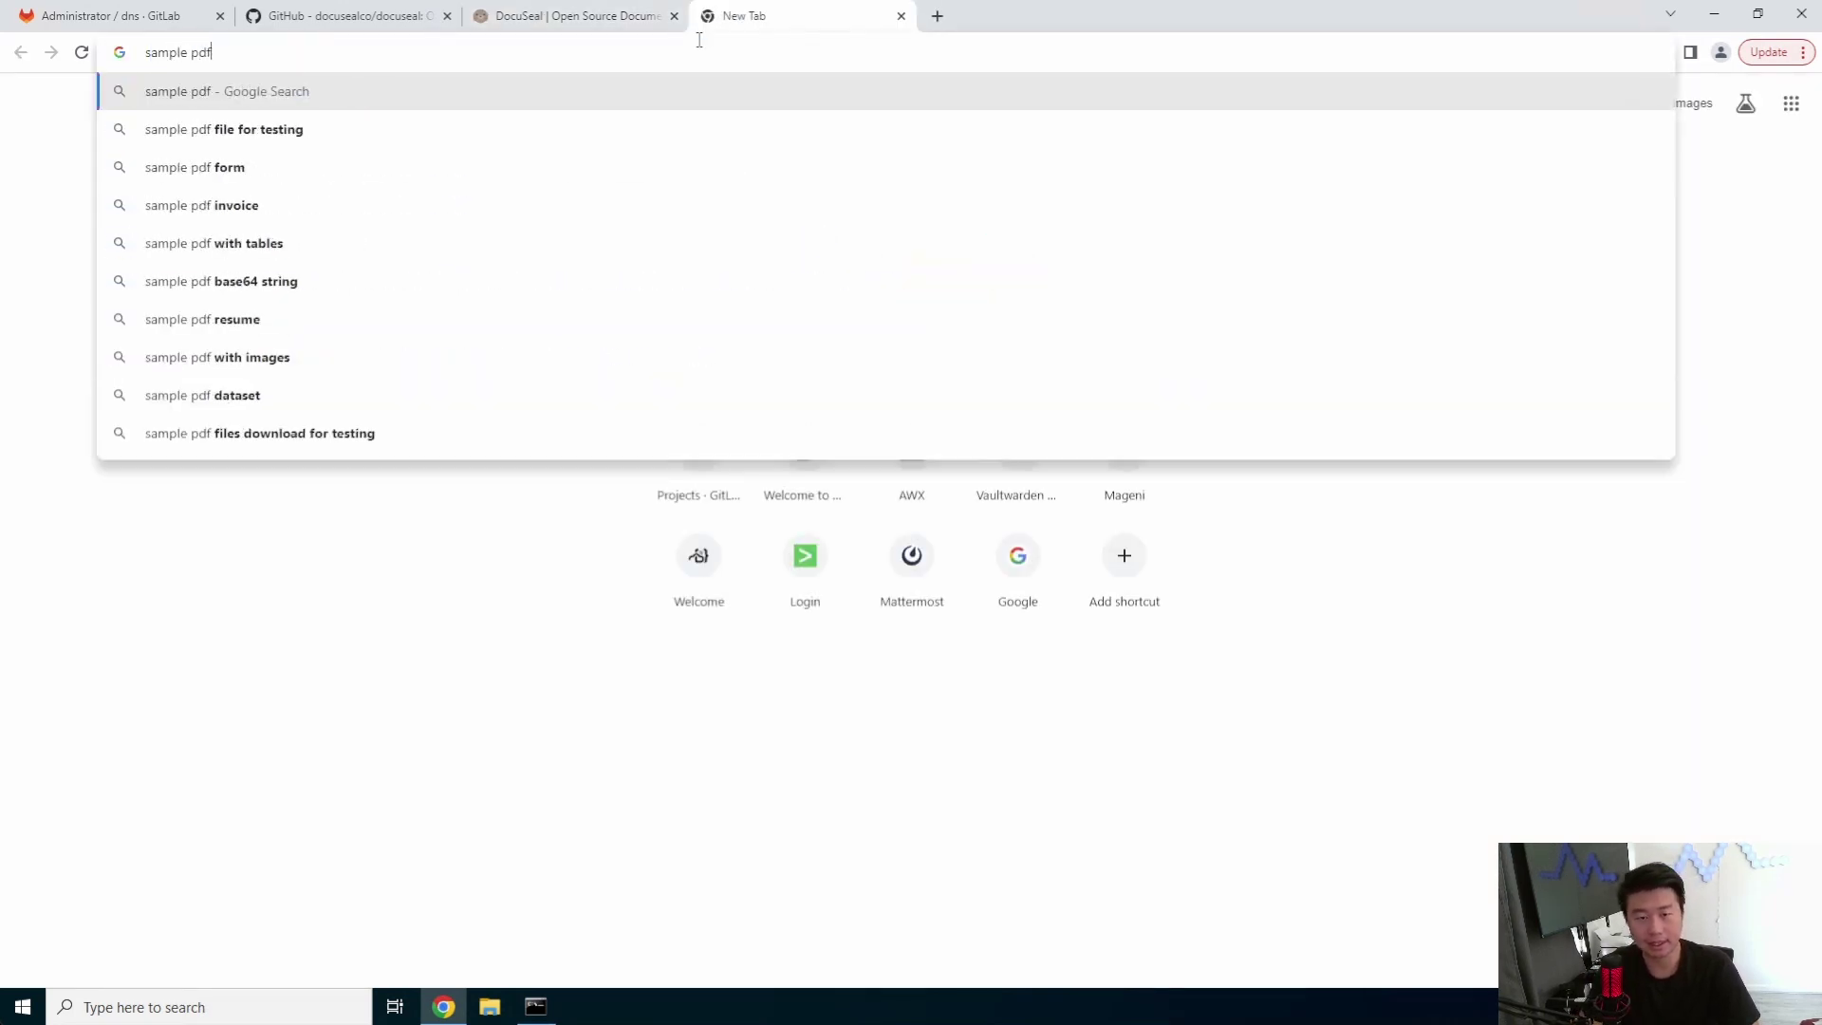
key(Return)
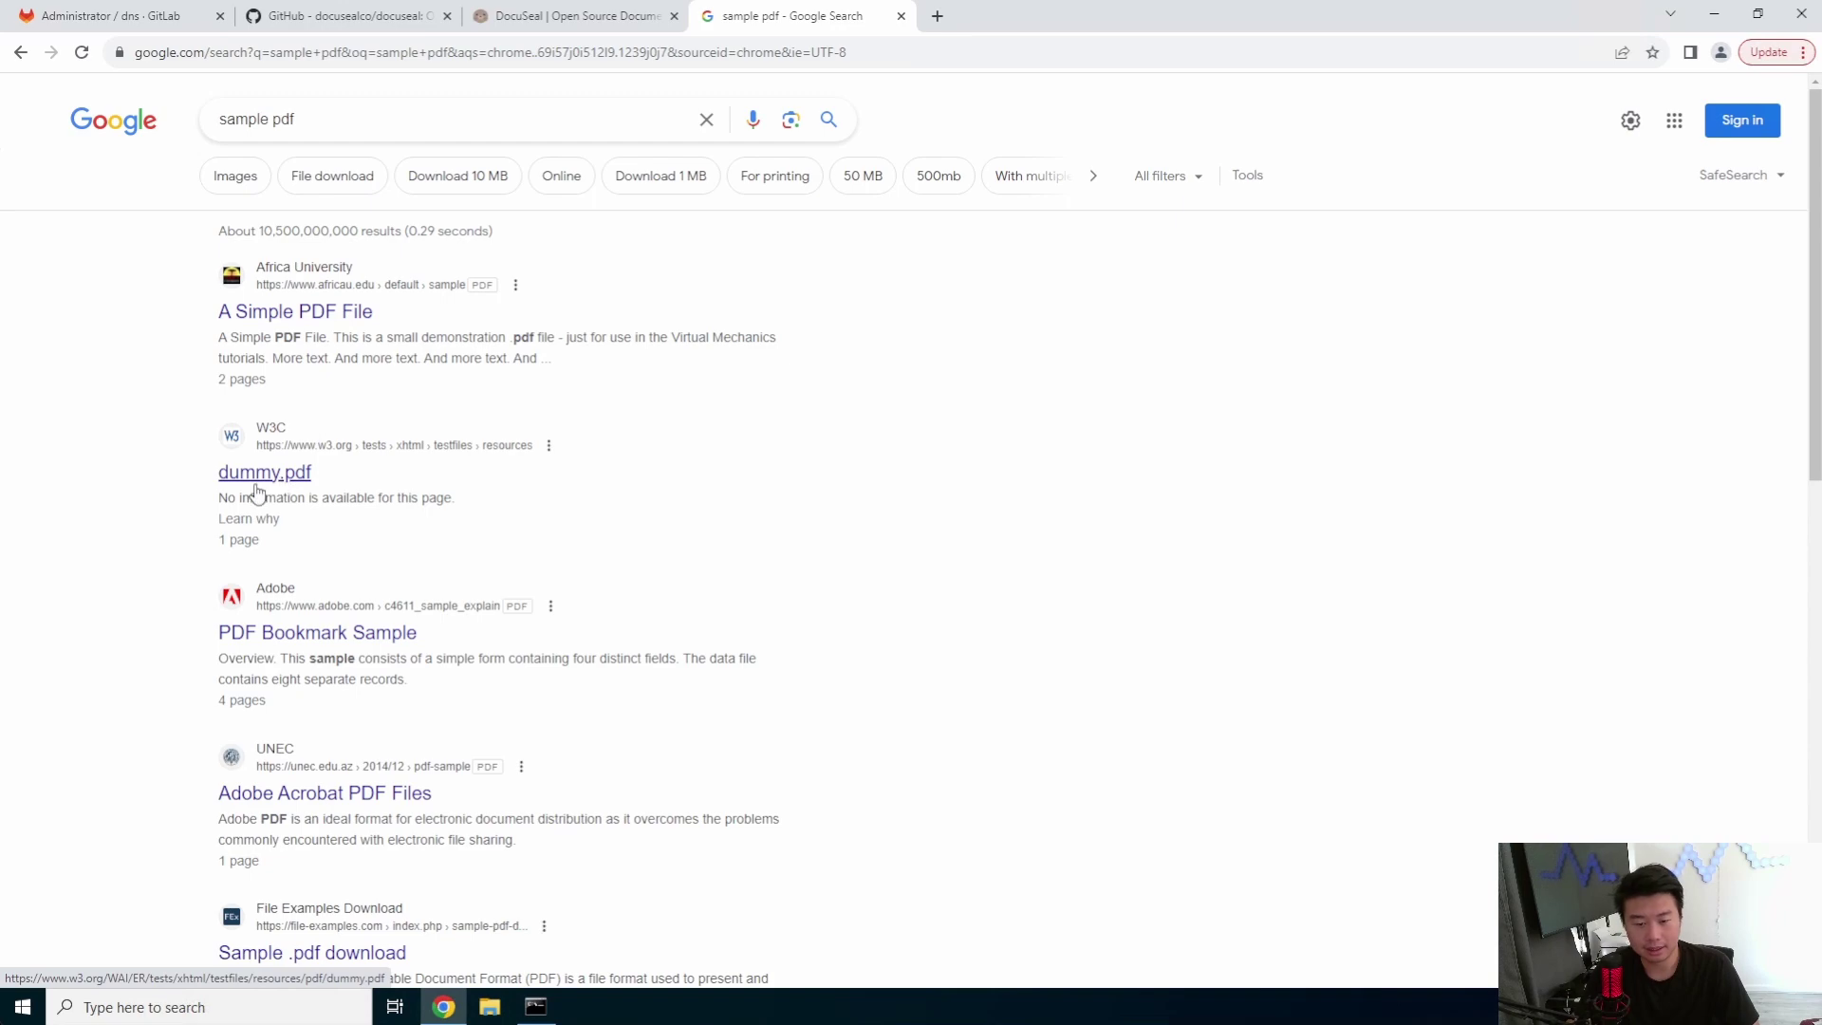
click(332, 630)
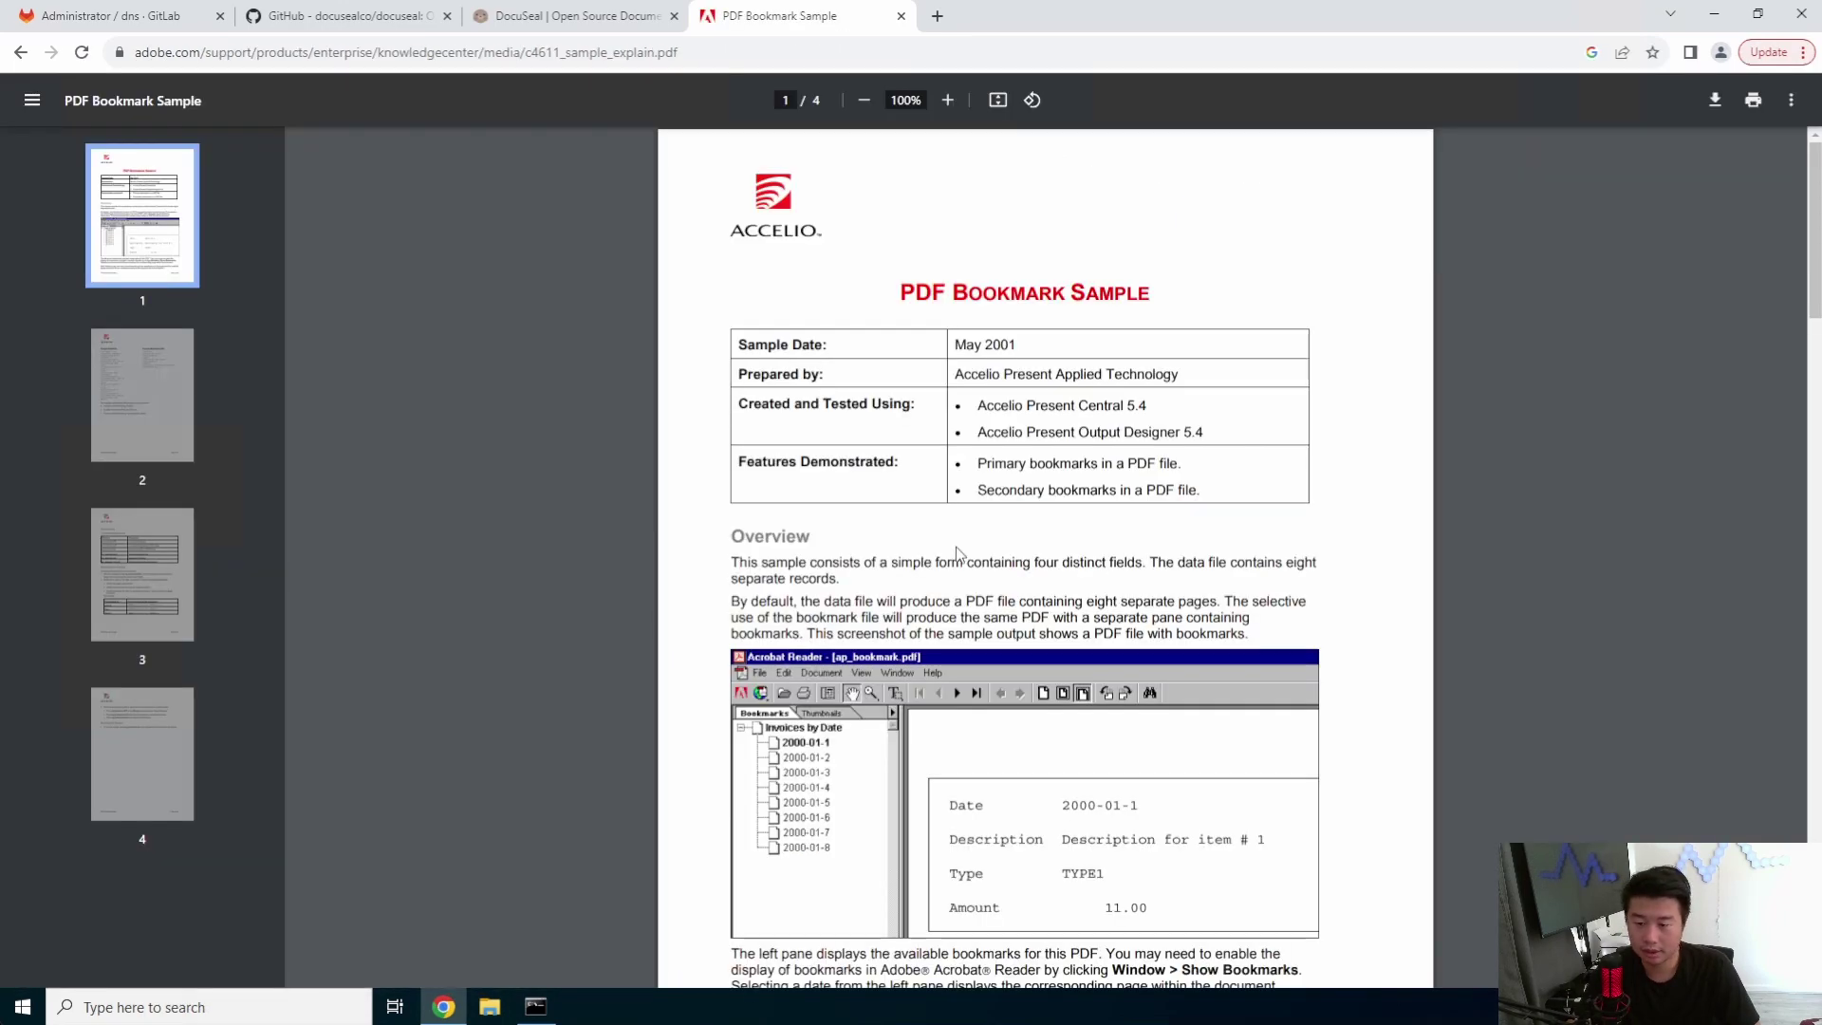
scroll(959, 555, down, 5)
scroll(951, 562, up, 5)
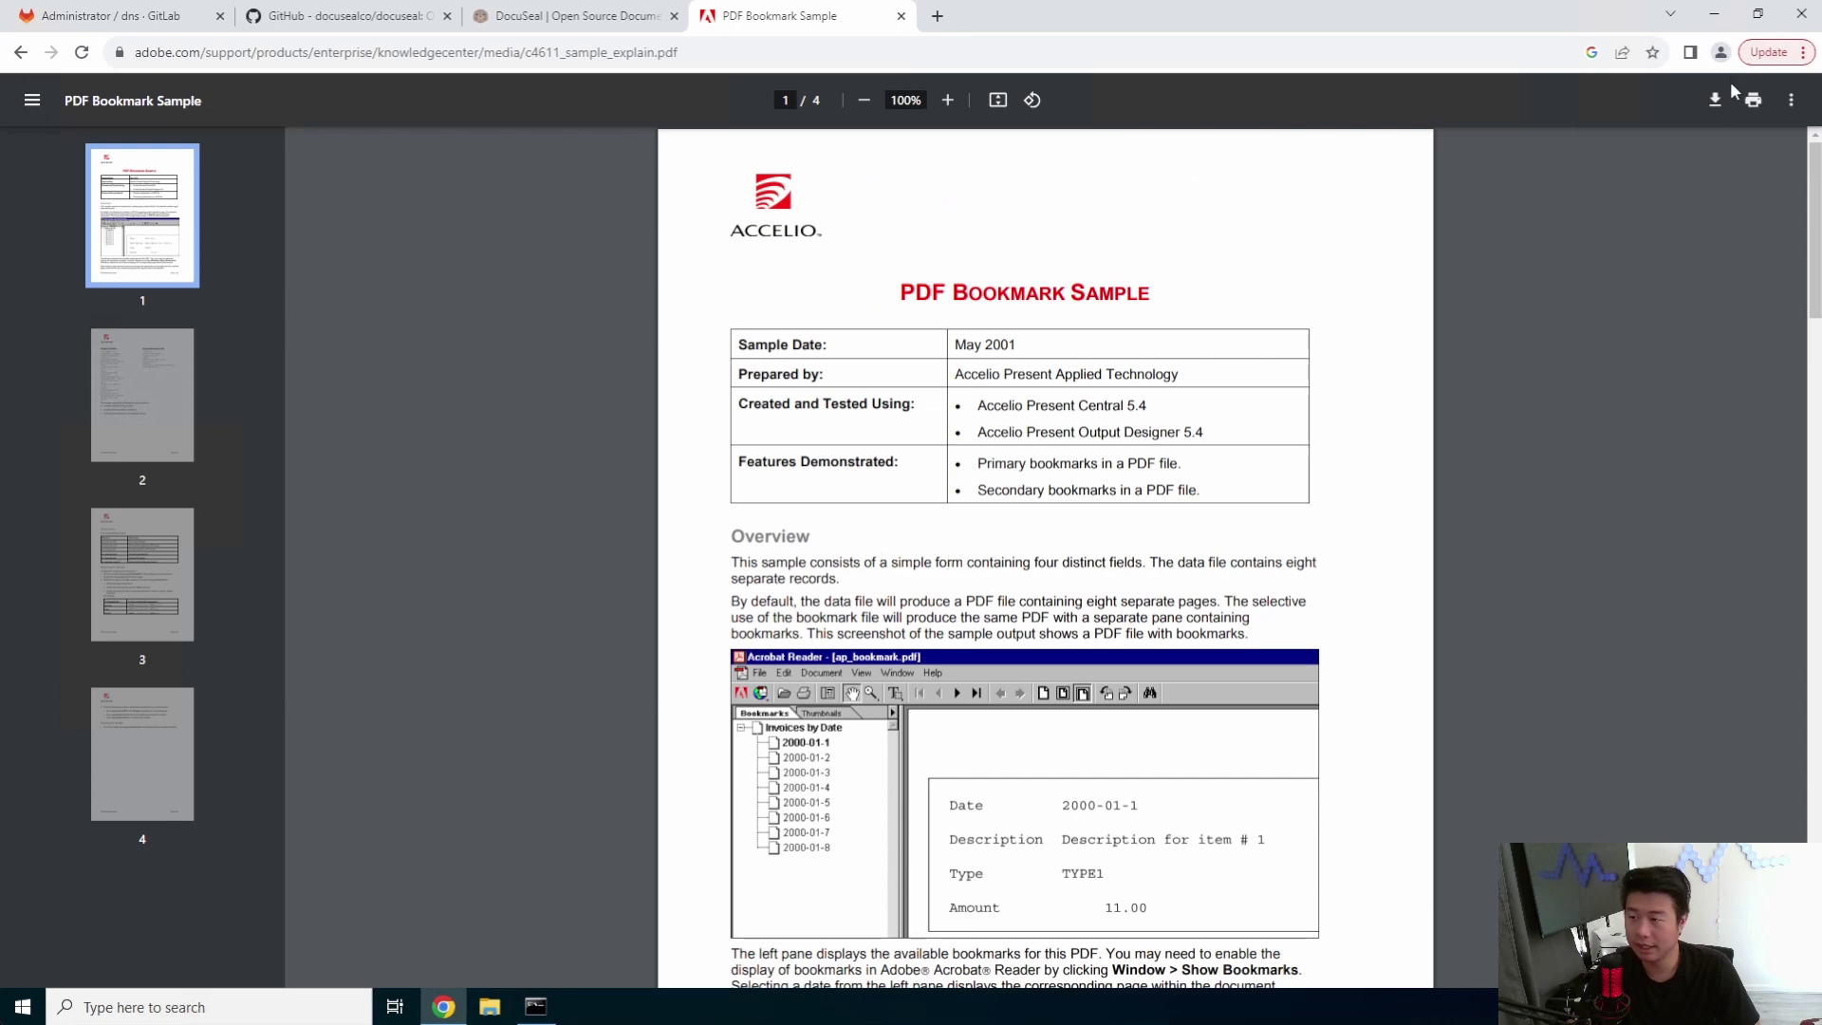
- Download and save the sample PDF, then return to the DocuSeal template's upload area
click(1714, 99)
click(749, 487)
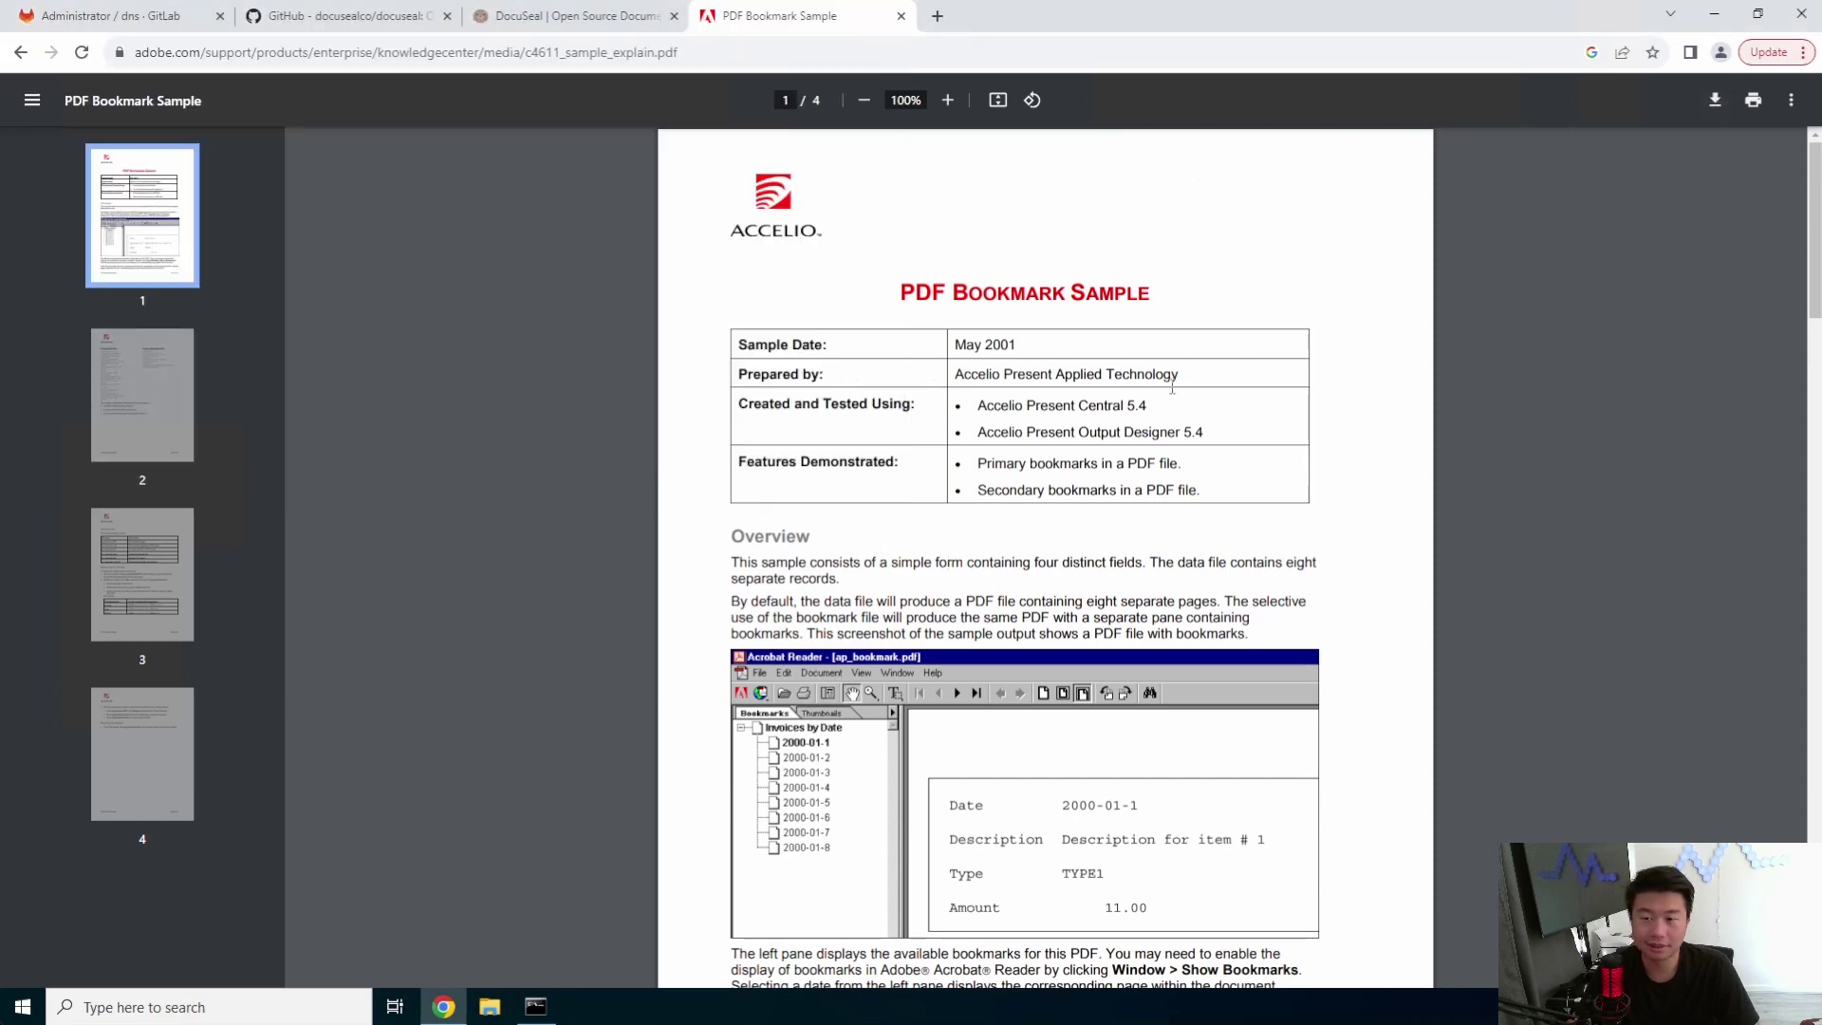
click(596, 27)
click(914, 276)
- Upload c4611_sample_explain PDF and scroll to its last page
double_click(265, 168)
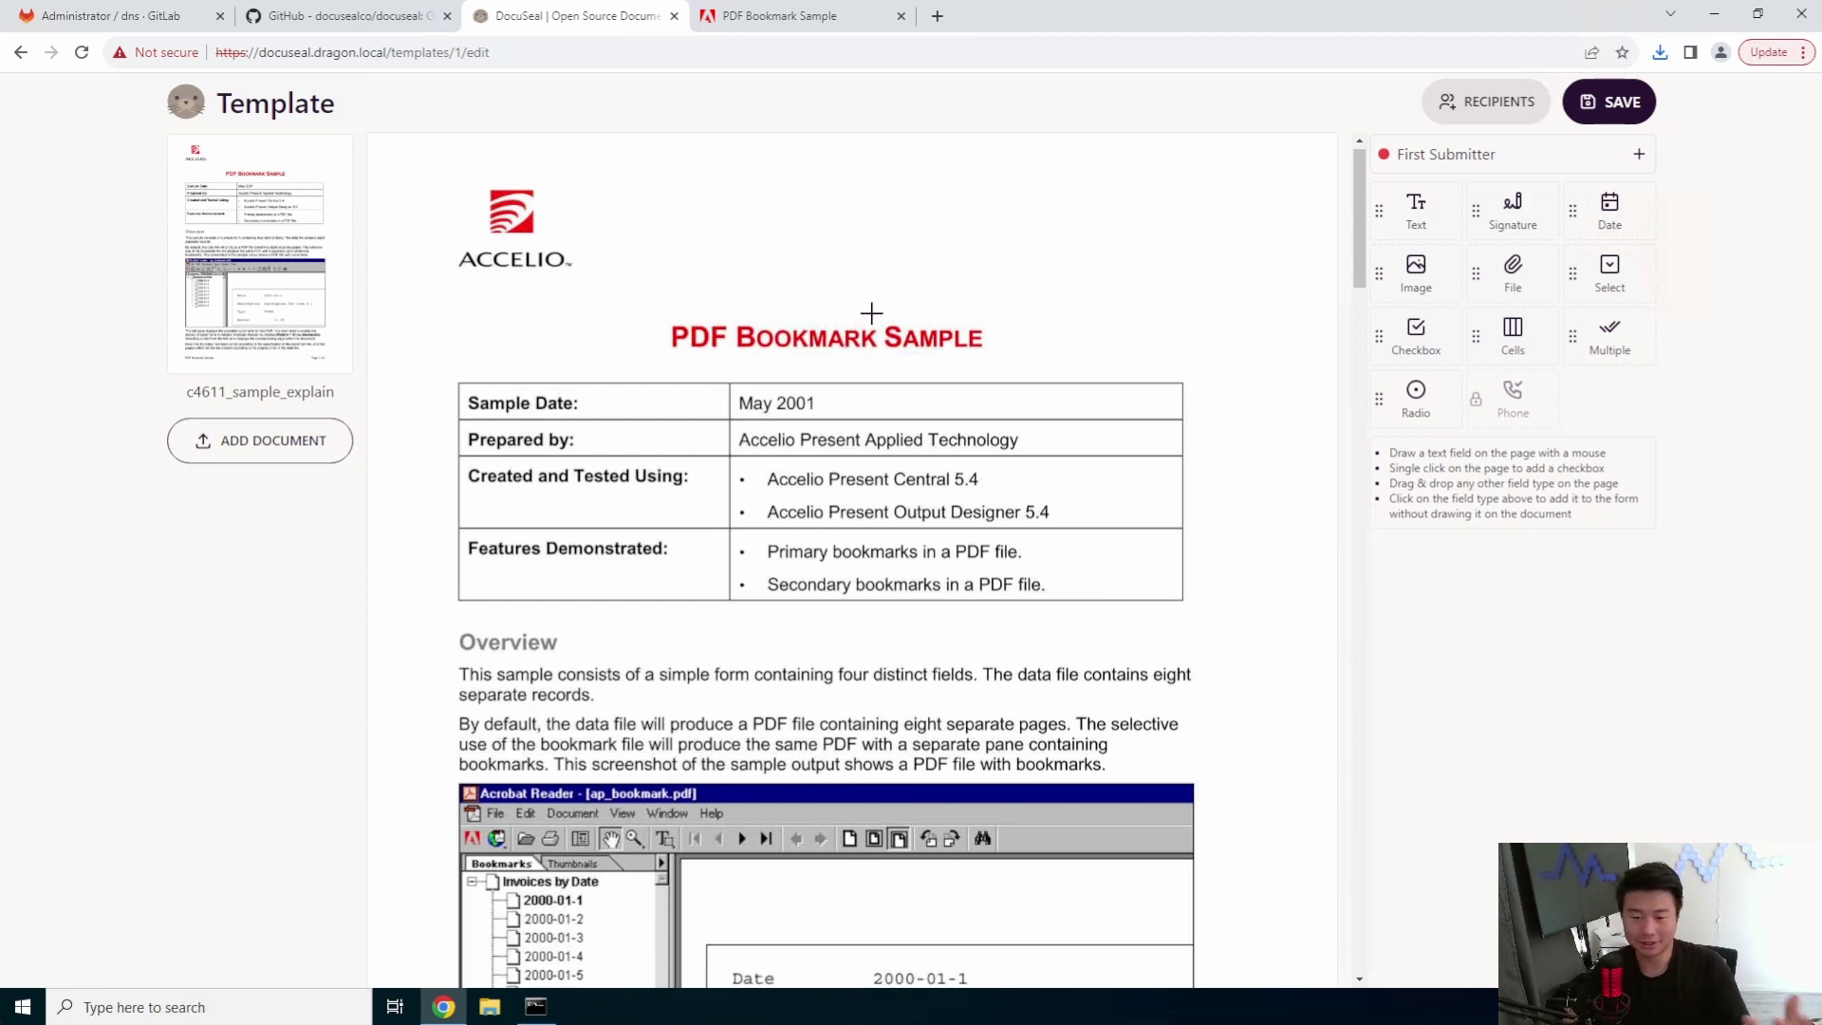
scroll(883, 355, down, 4)
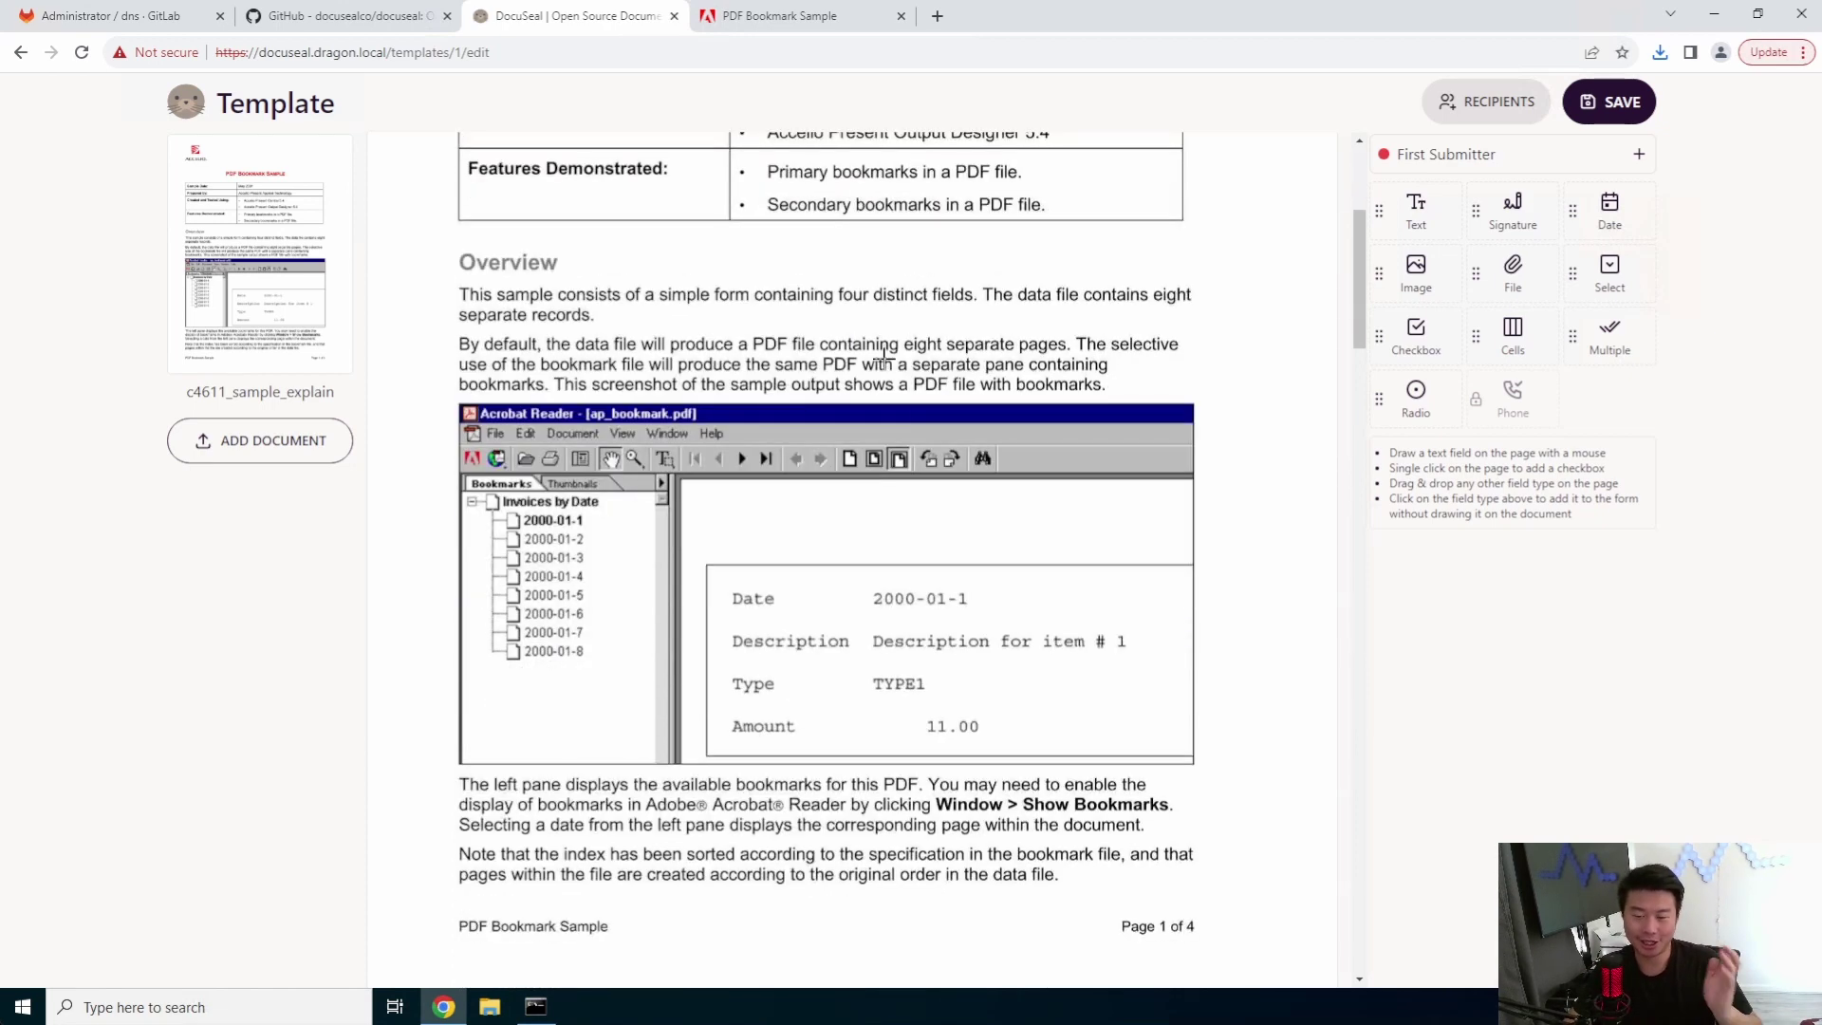
scroll(892, 357, down, 3)
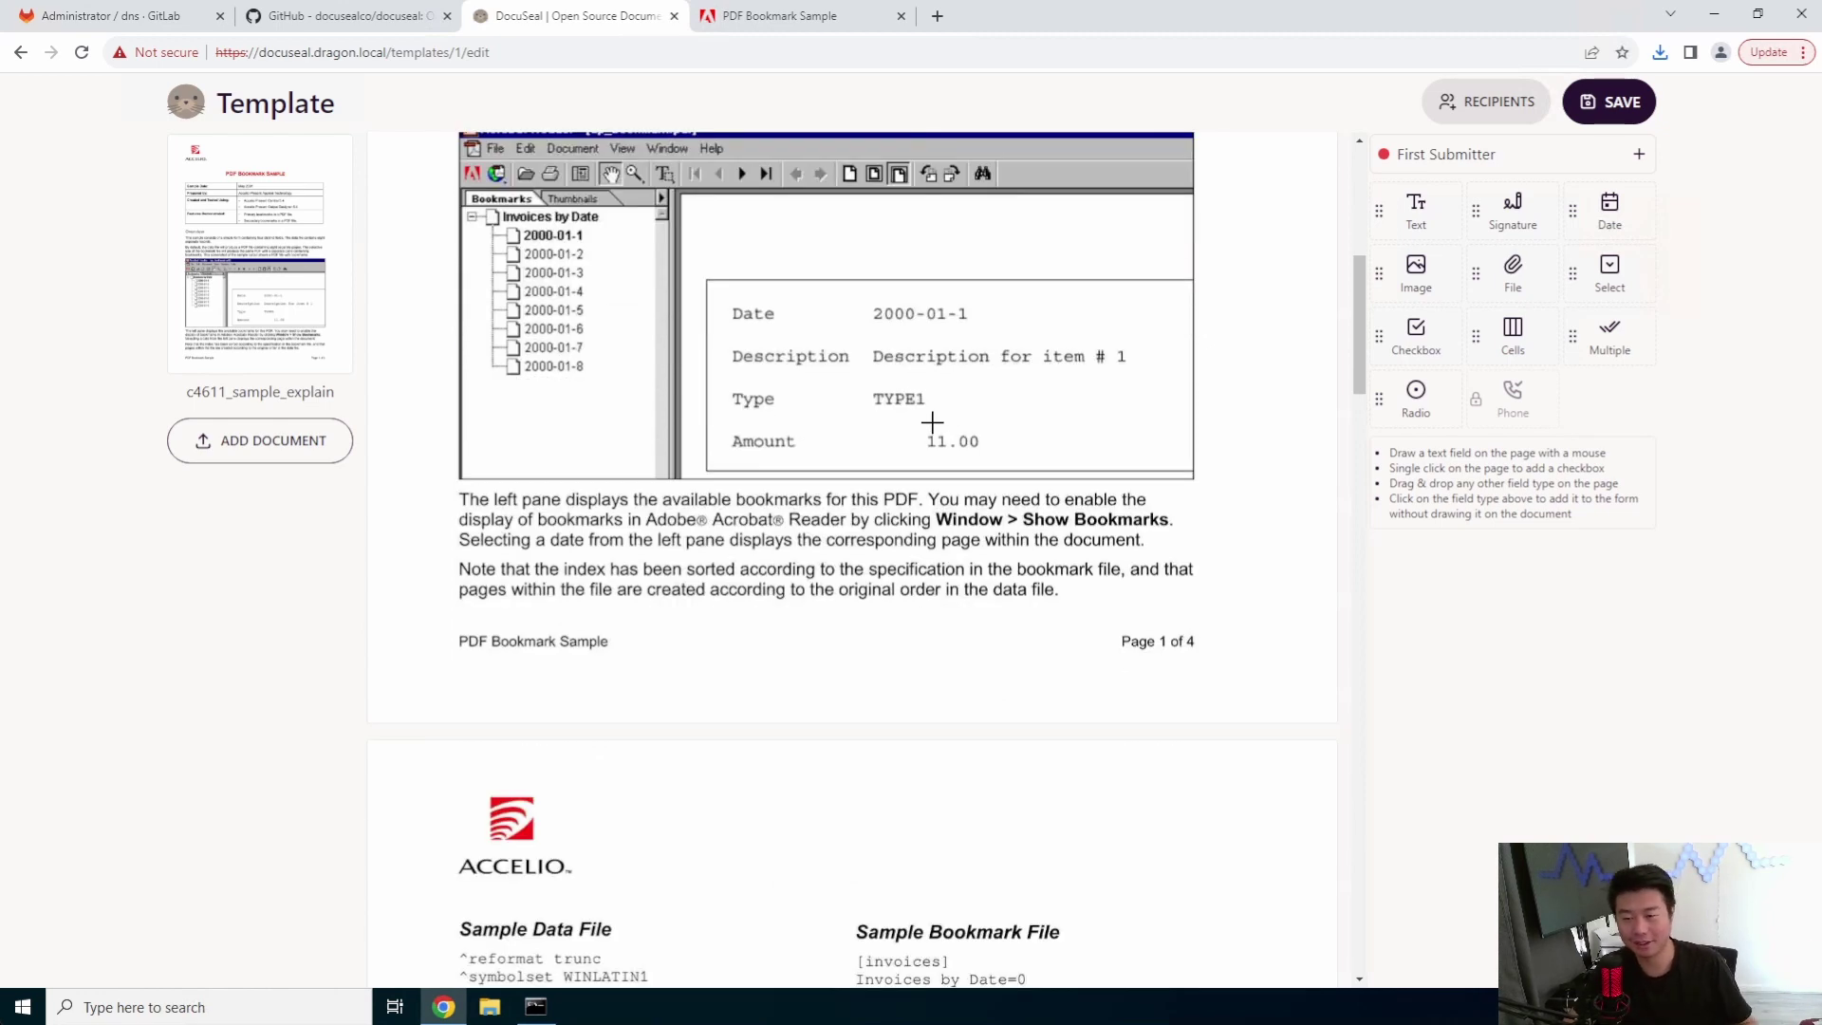
scroll(897, 460, down, 18)
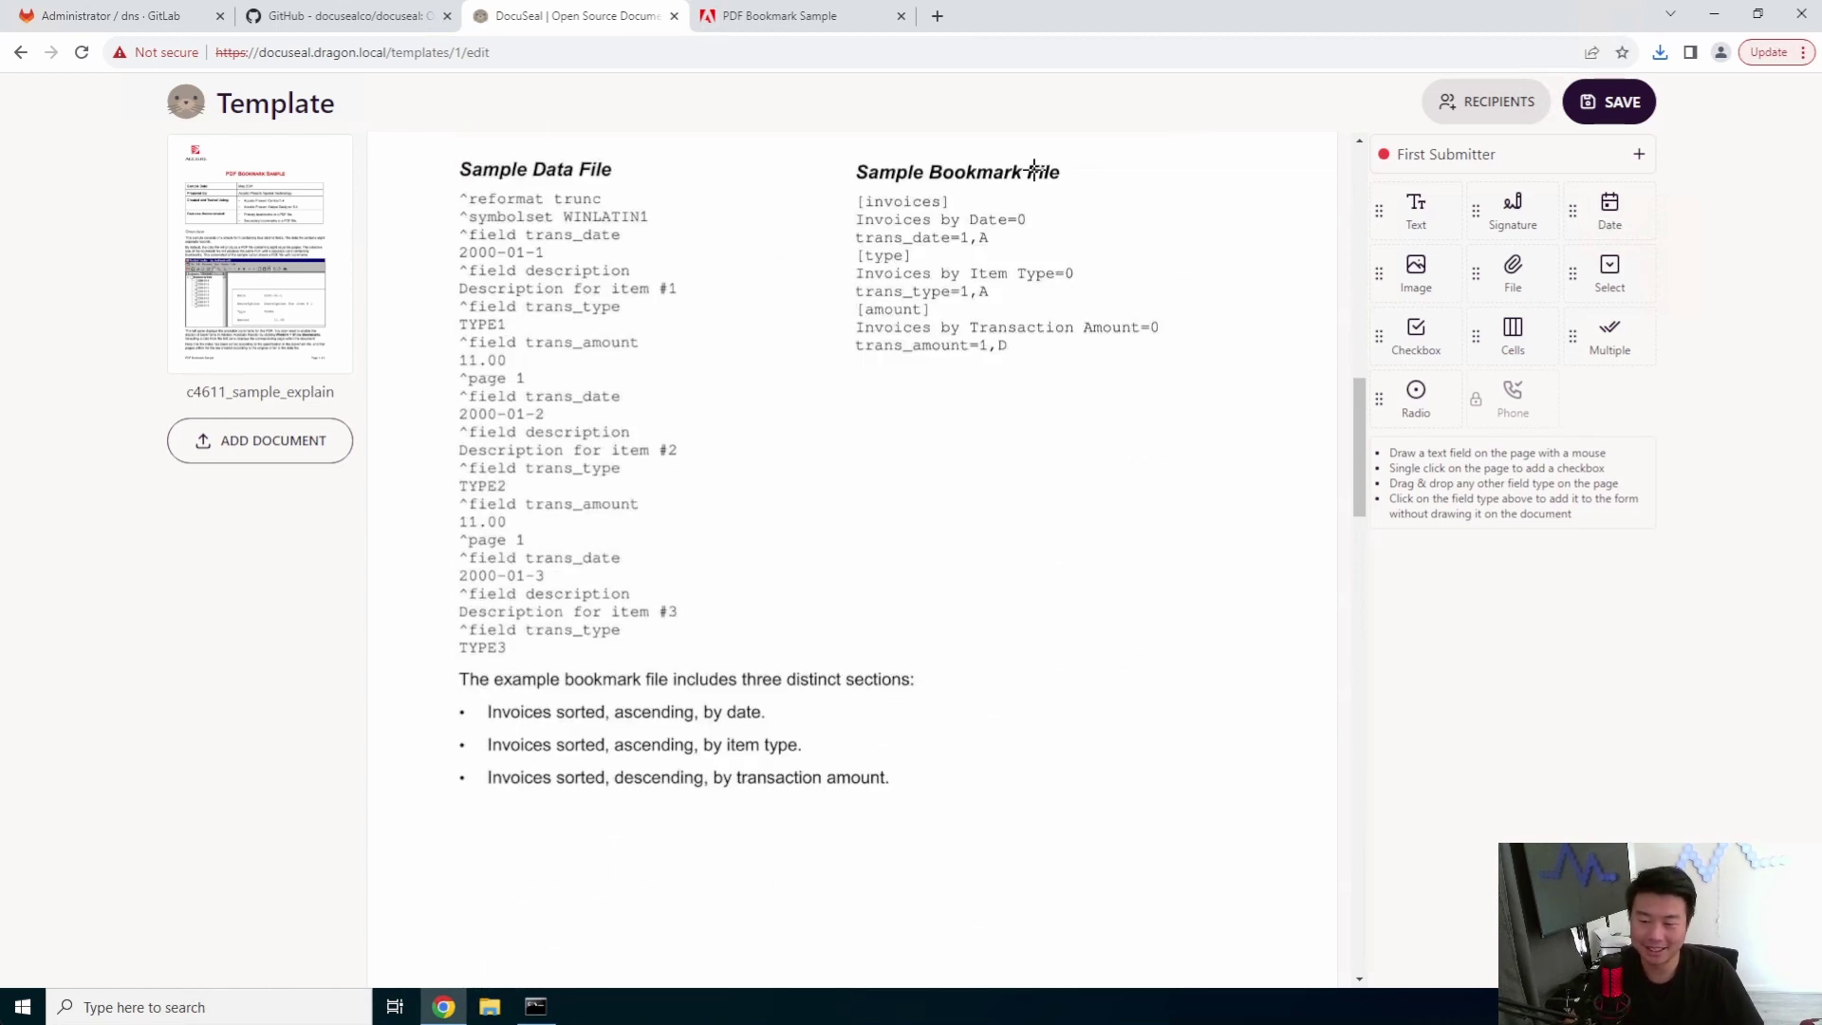
scroll(867, 463, down, 12)
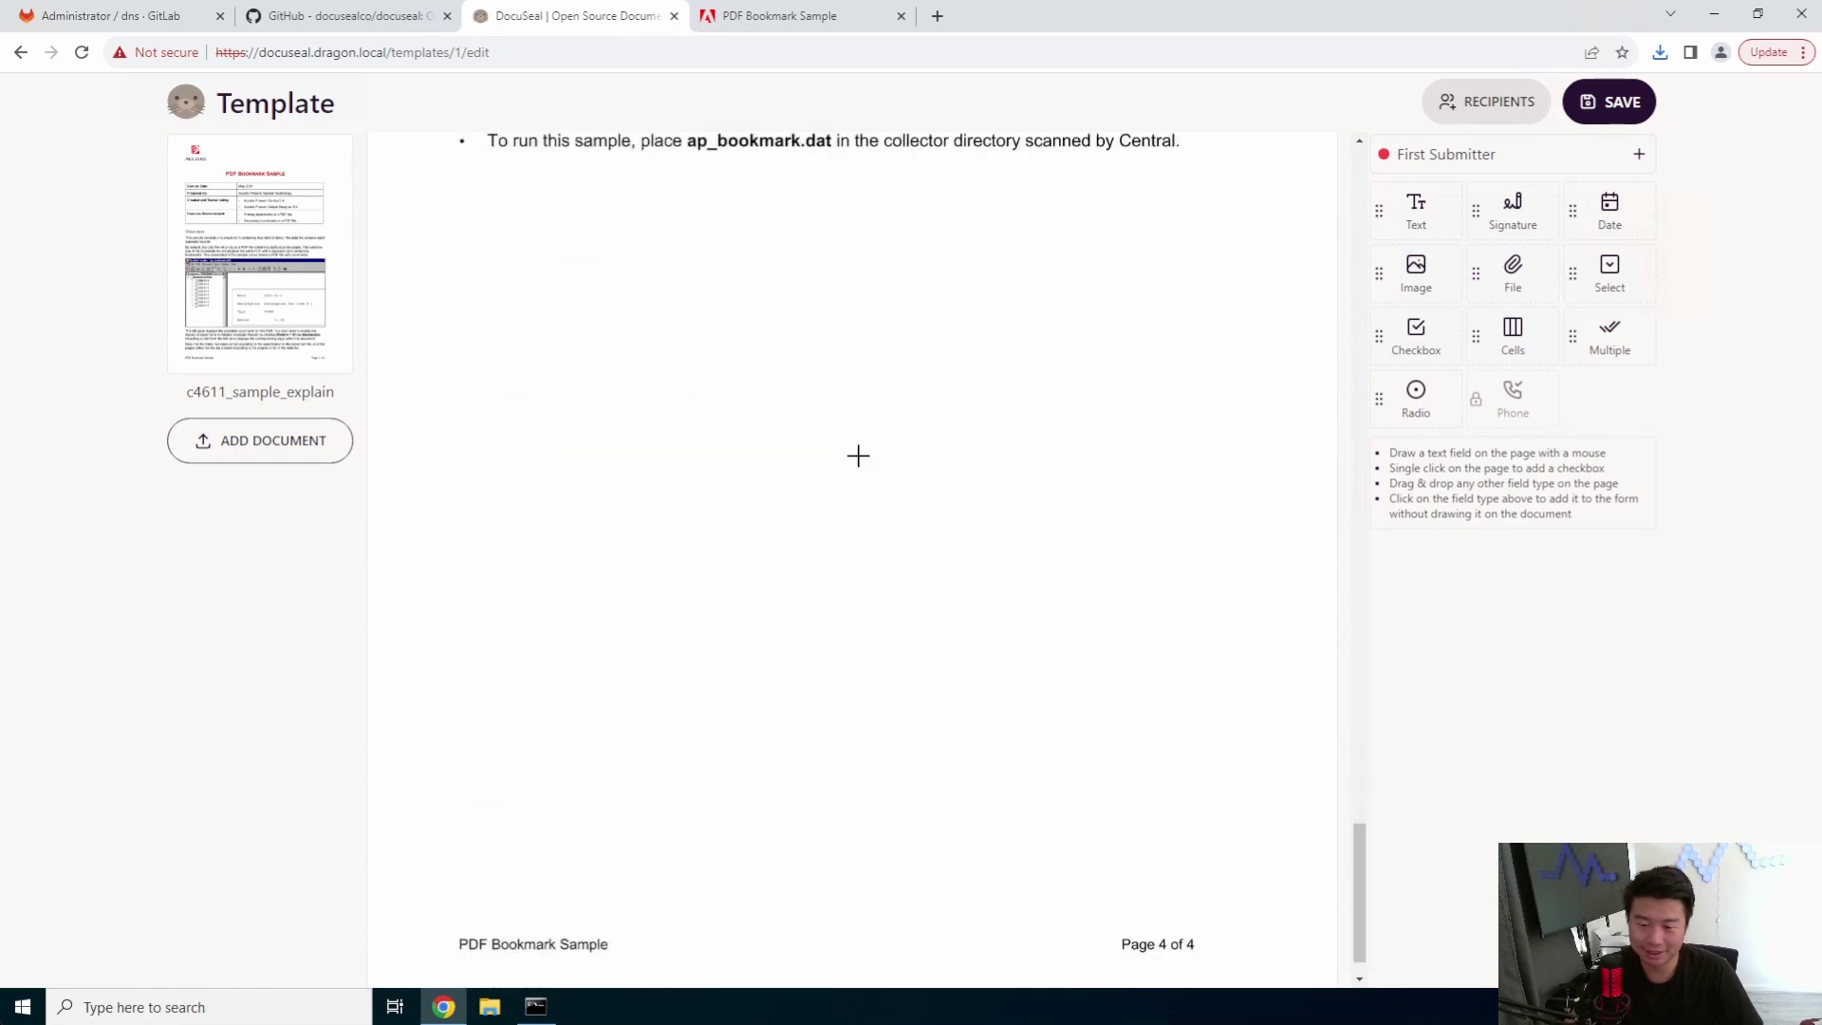
scroll(866, 455, up, 4)
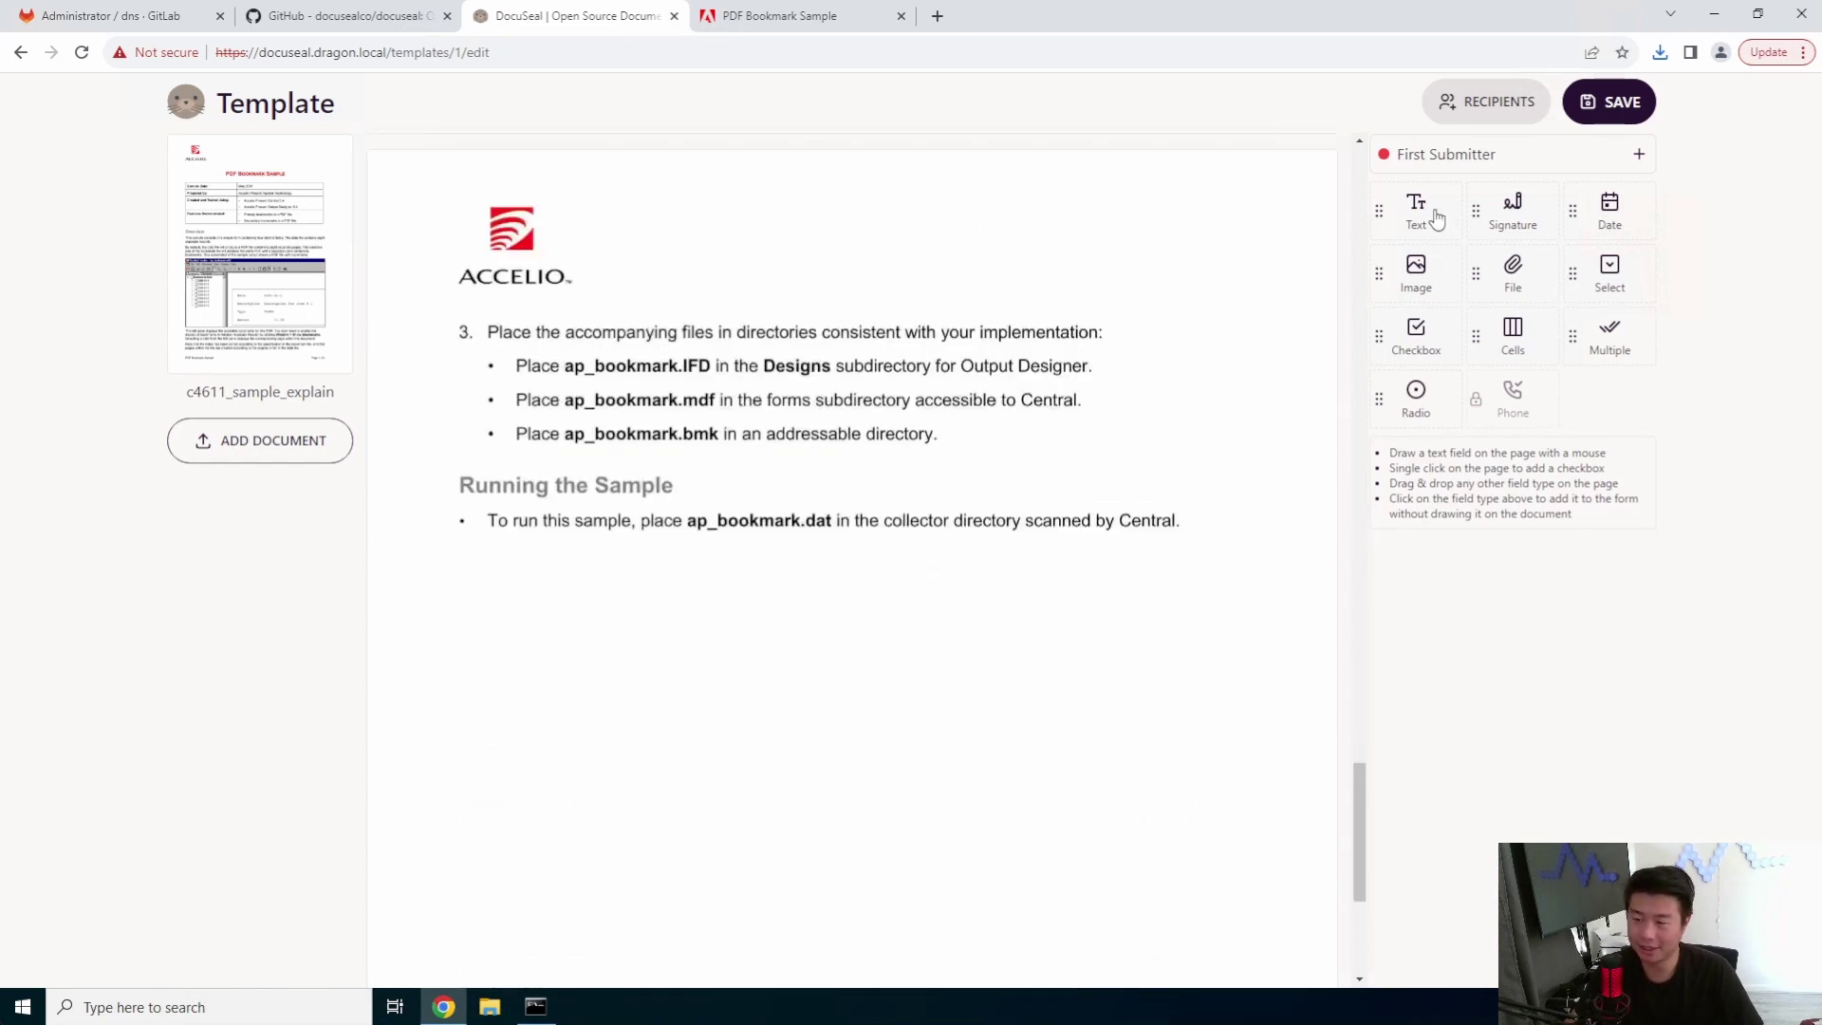
- Place text, signature, date and file fields below Running the Sample and save the template
drag(1428, 215, 840, 596)
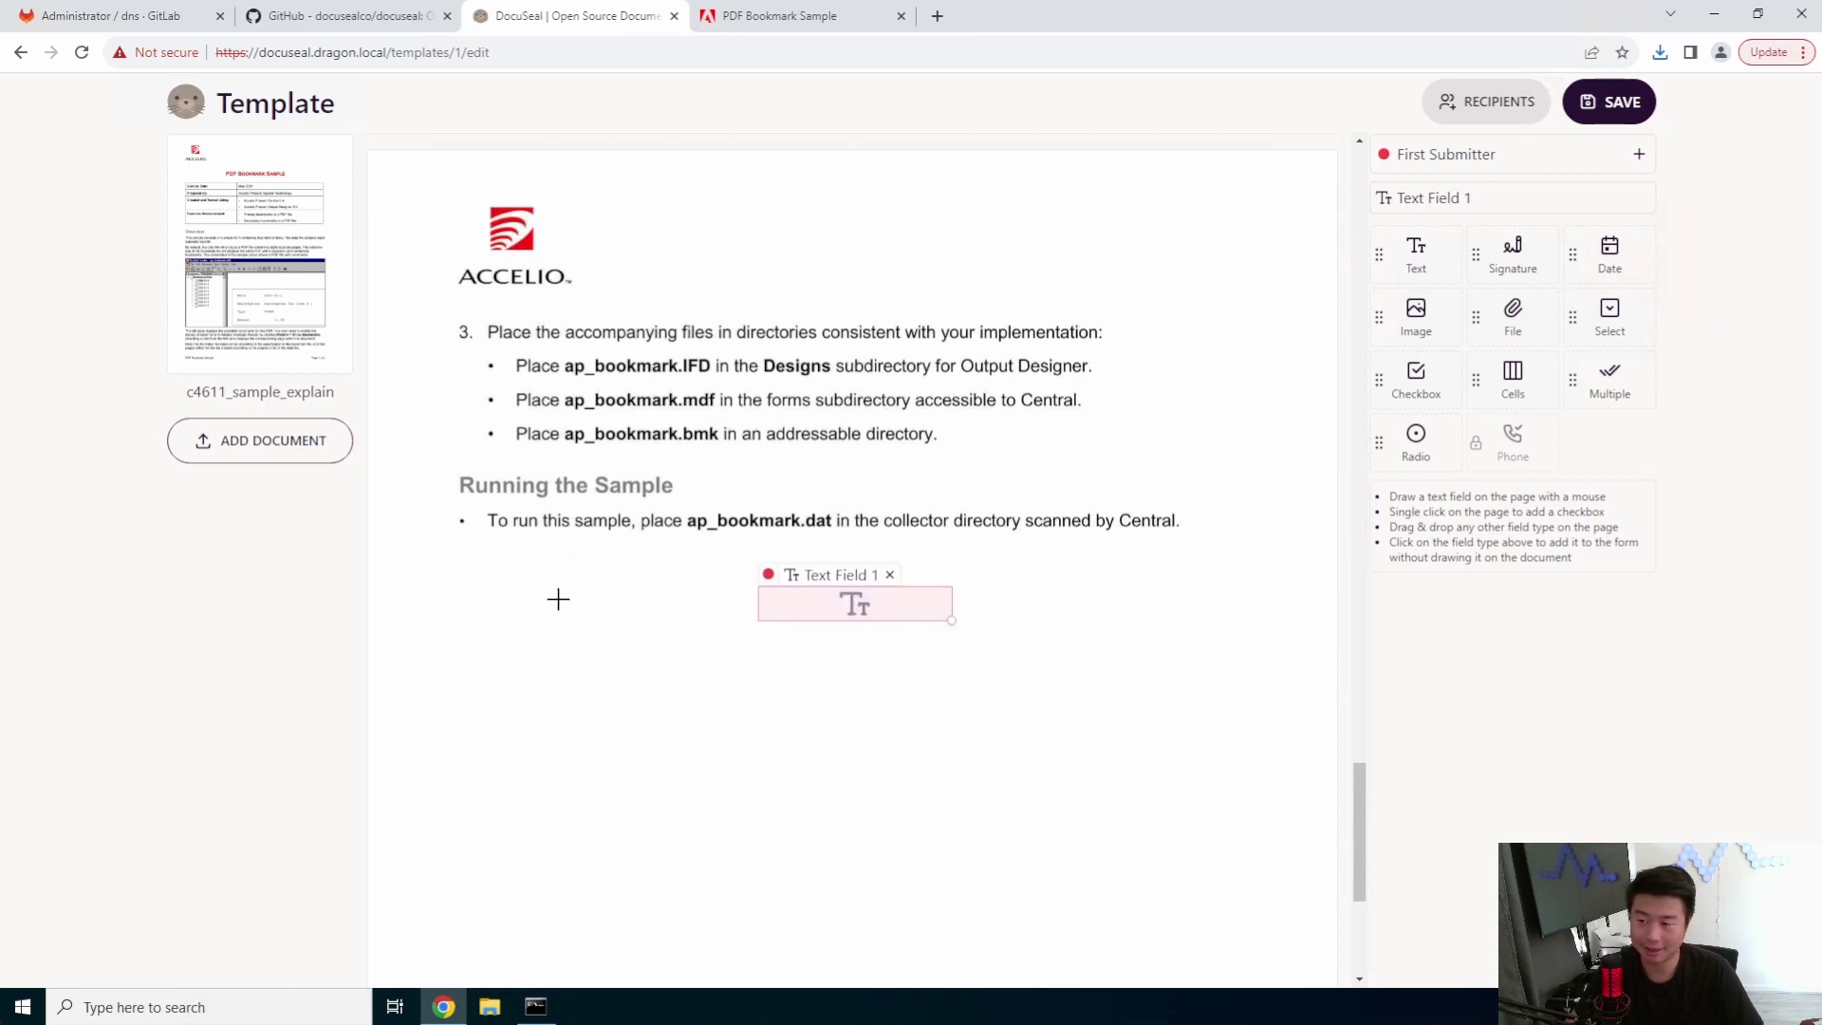
mouse_move(853, 601)
mouse_down()
mouse_move(724, 602)
mouse_move(834, 602)
mouse_up()
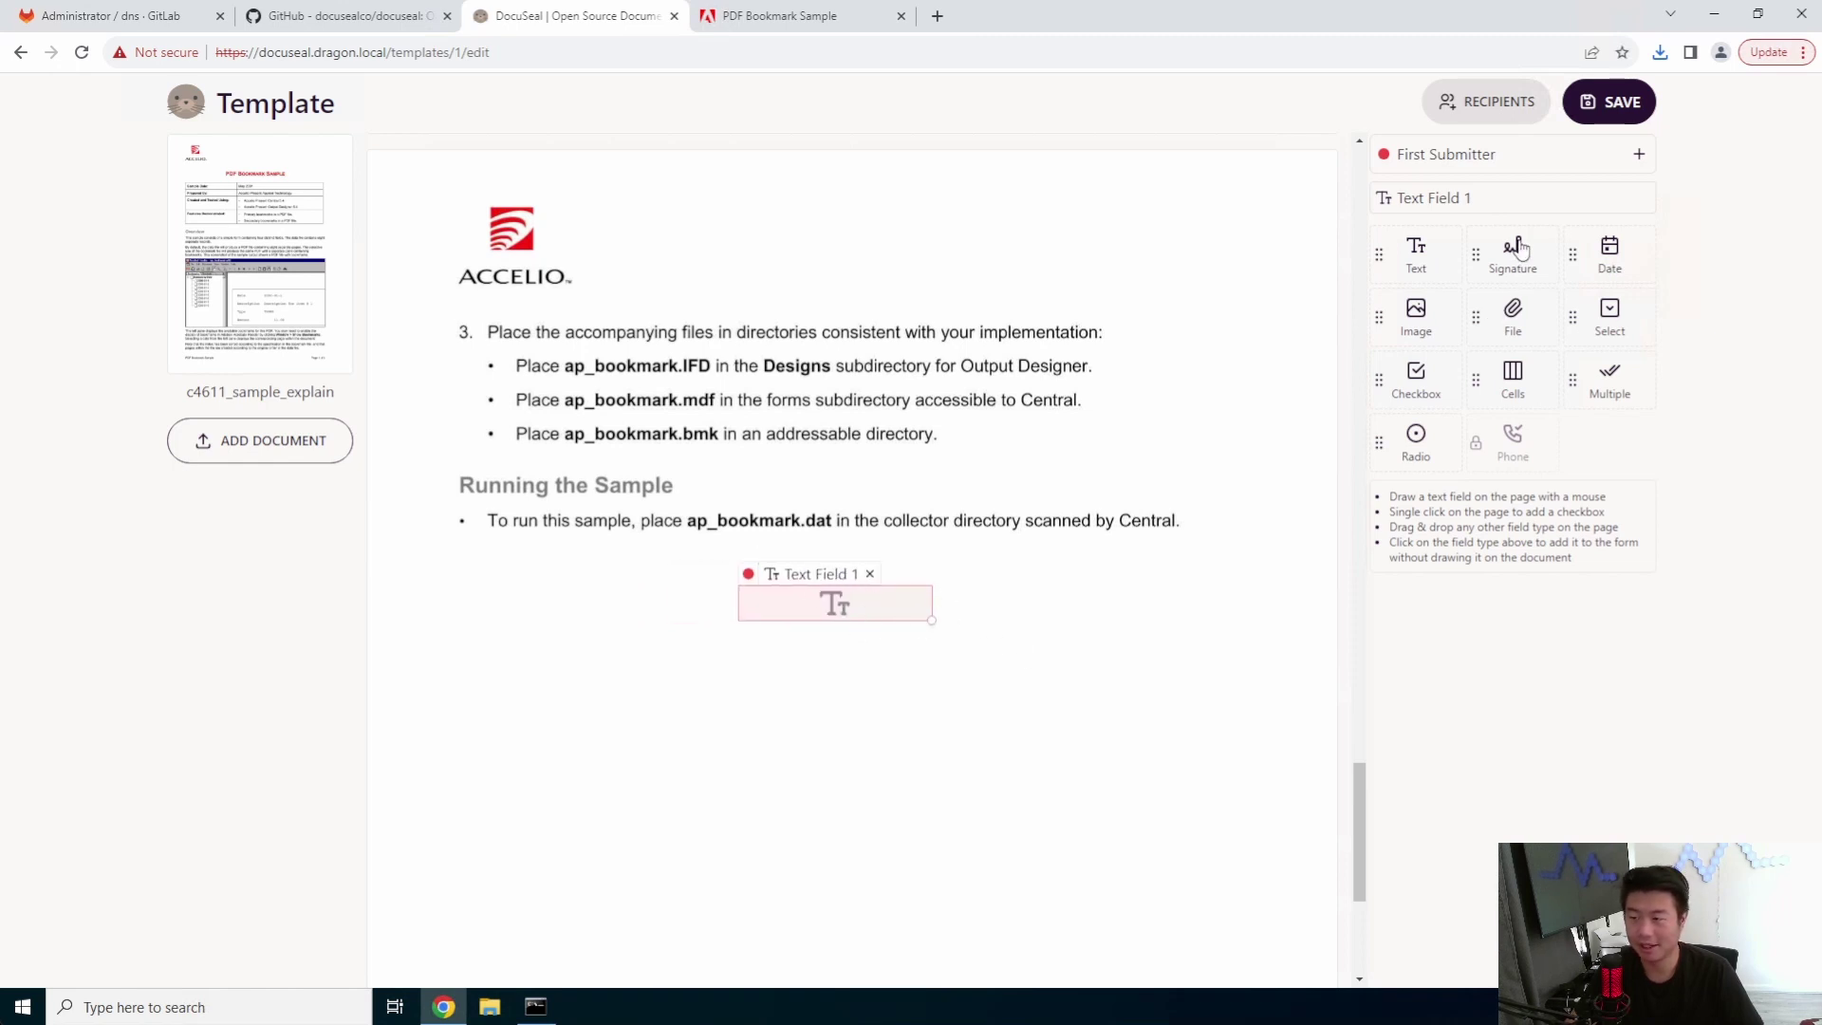
mouse_move(1518, 249)
mouse_down()
mouse_move(667, 699)
mouse_move(648, 827)
mouse_up()
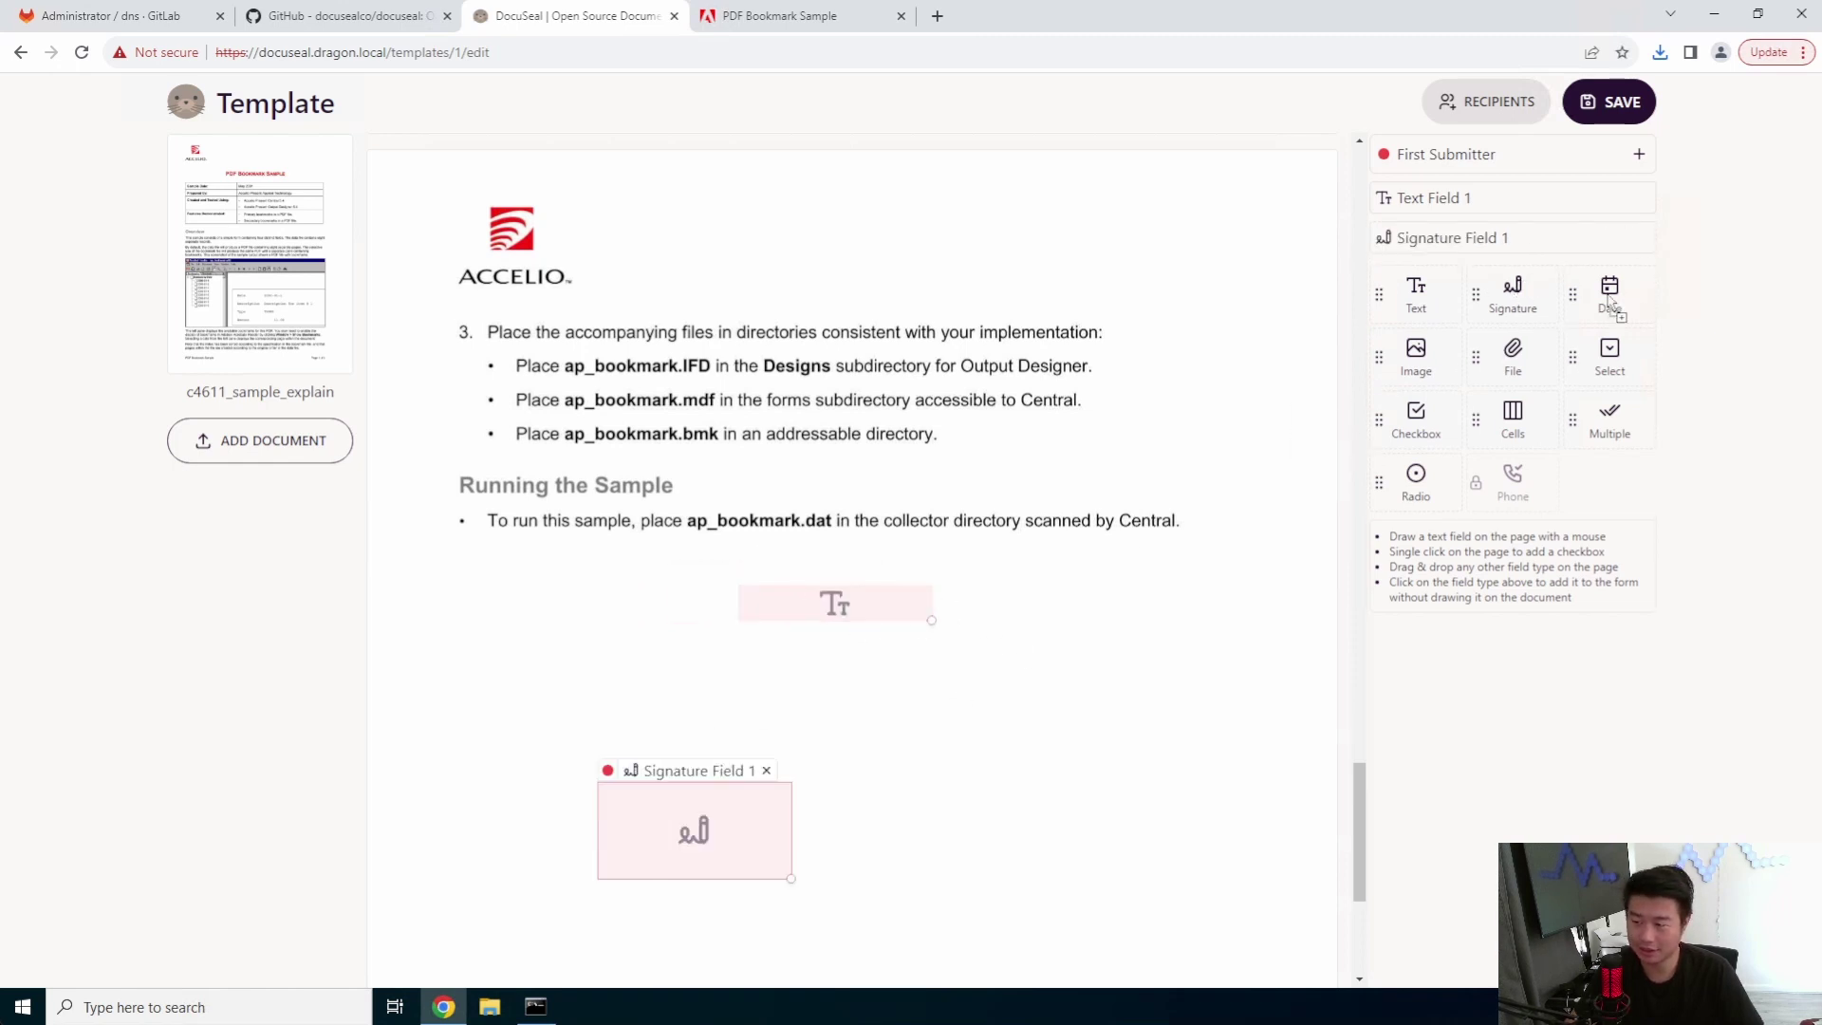
drag(1611, 301, 1014, 822)
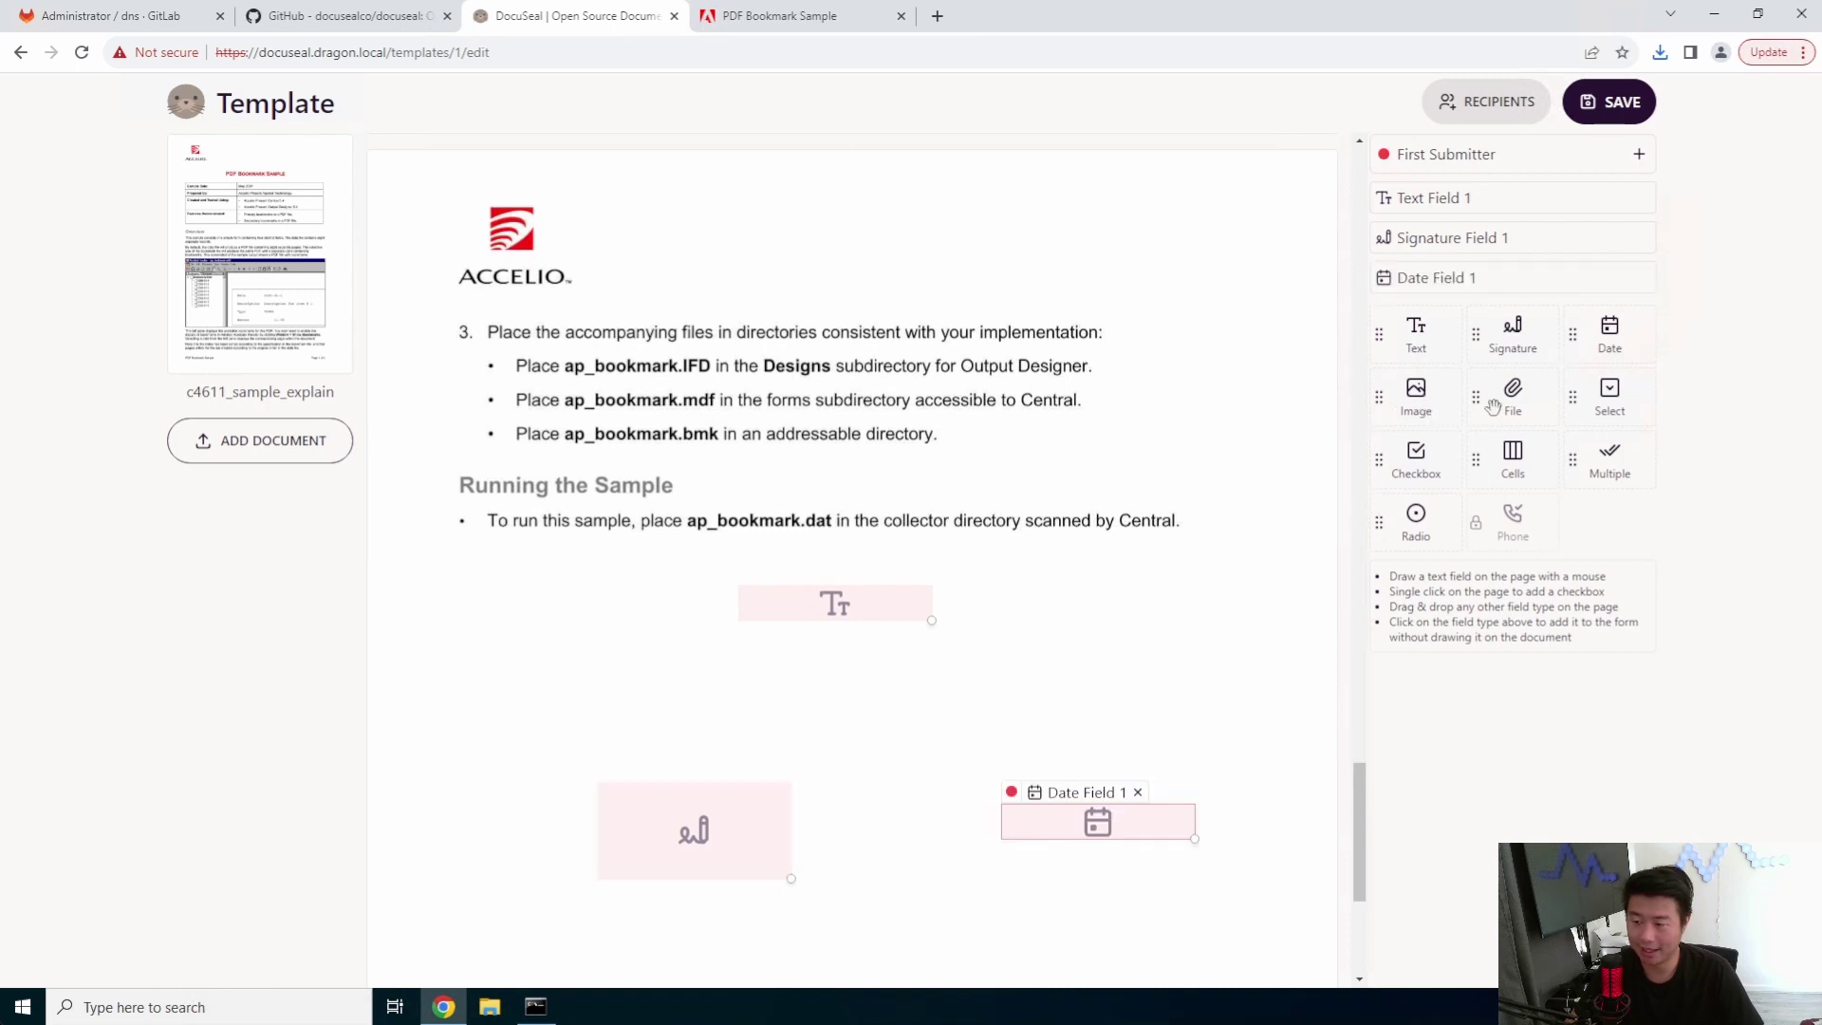
mouse_move(1494, 406)
mouse_down()
mouse_move(1514, 408)
mouse_move(437, 664)
mouse_move(601, 692)
mouse_move(824, 669)
mouse_up()
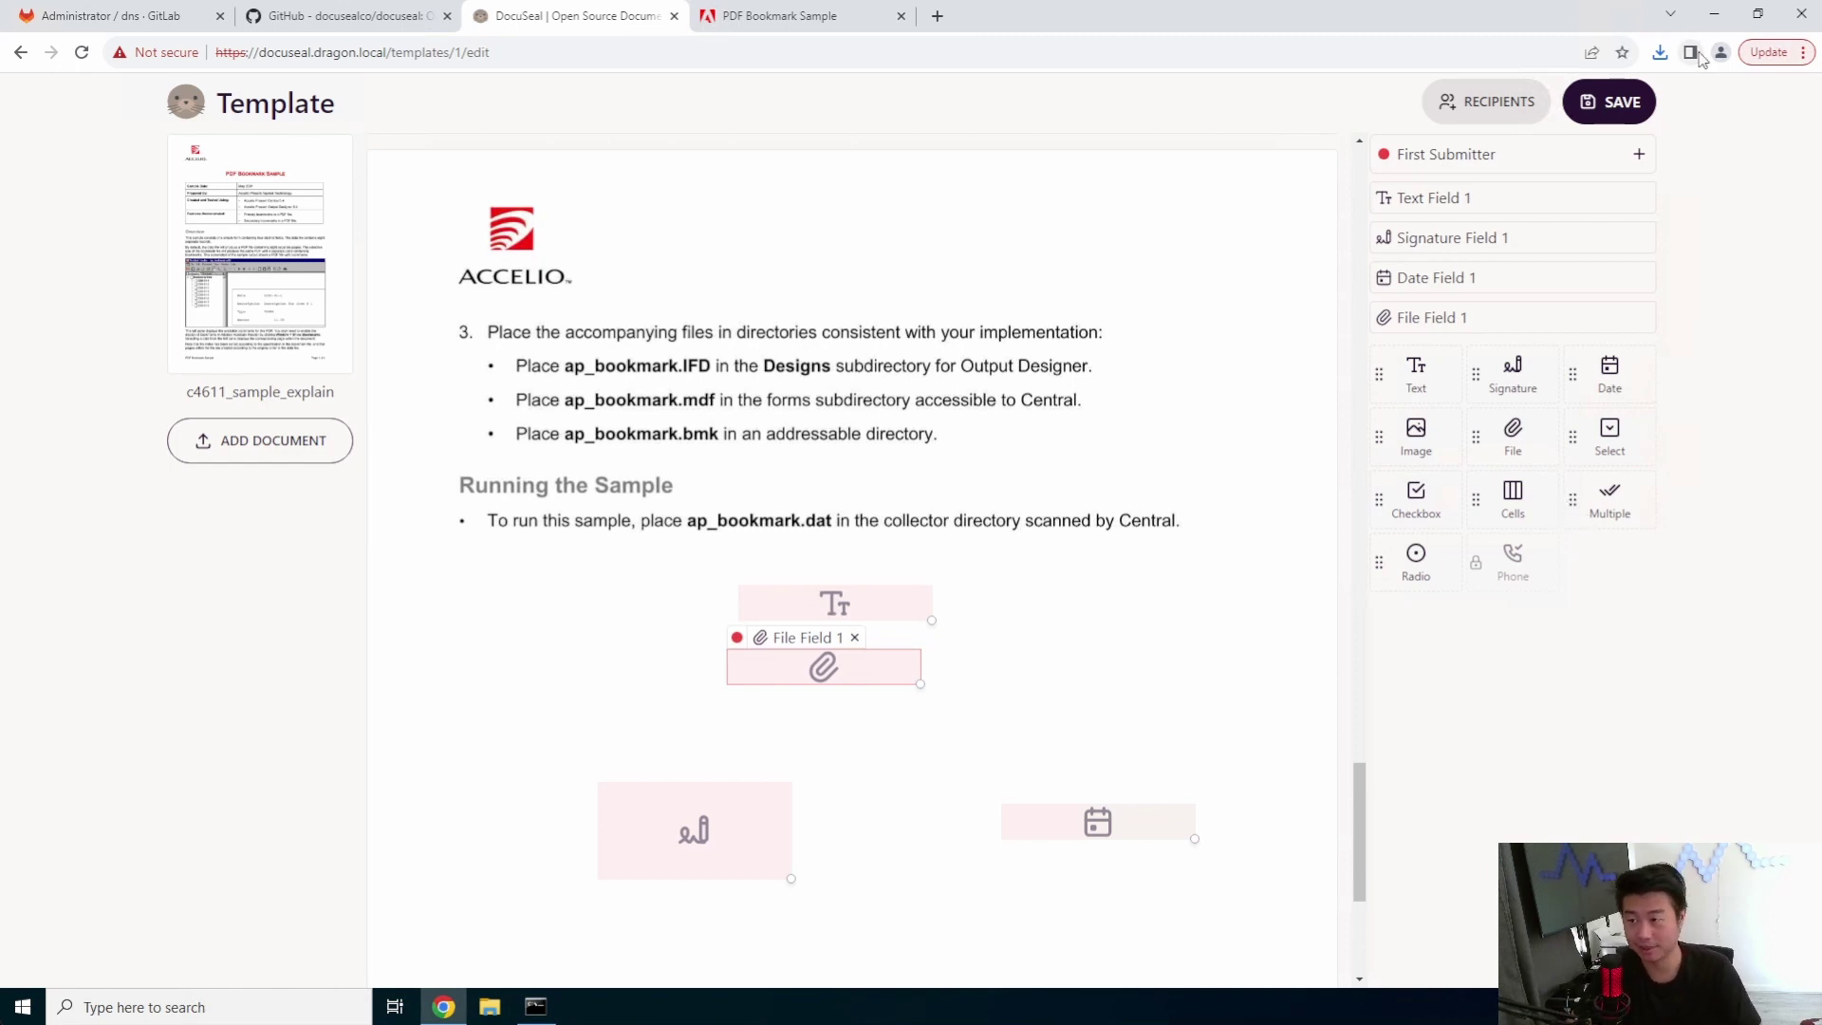
click(1622, 104)
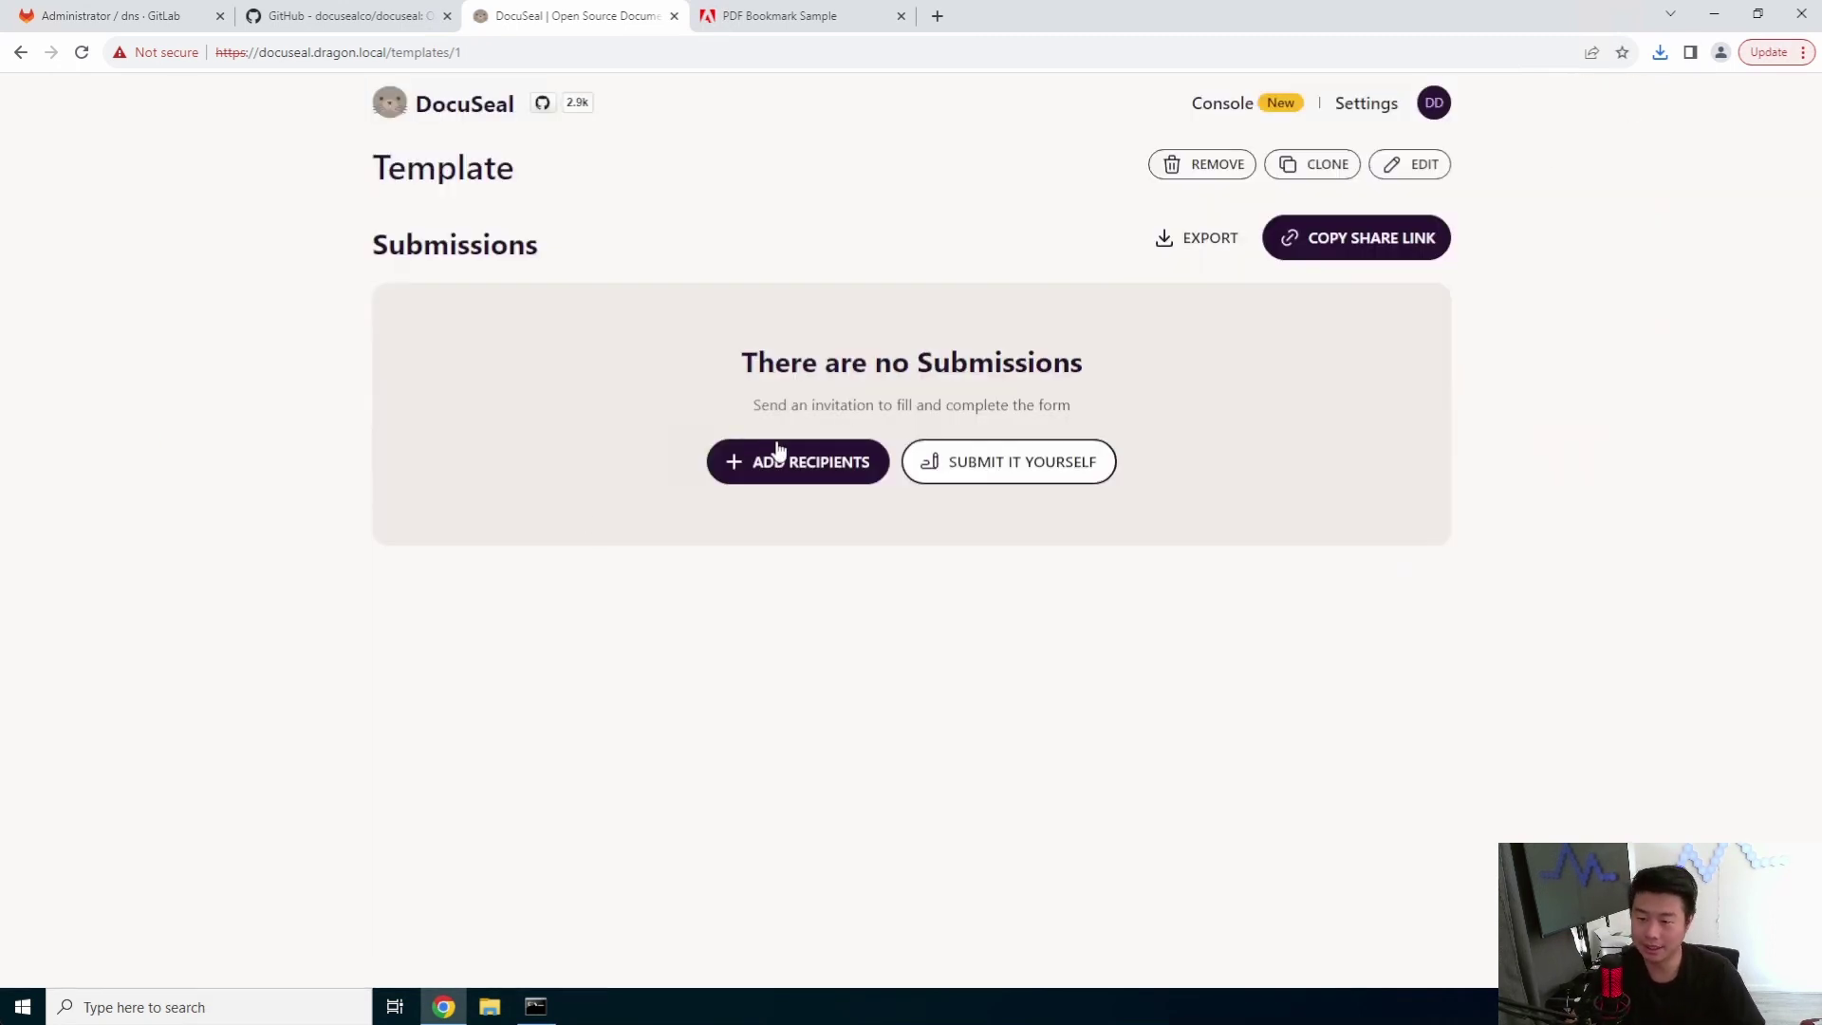
- Copy the template's share link and review the Add Recipients email, phone and detailed options
click(1372, 239)
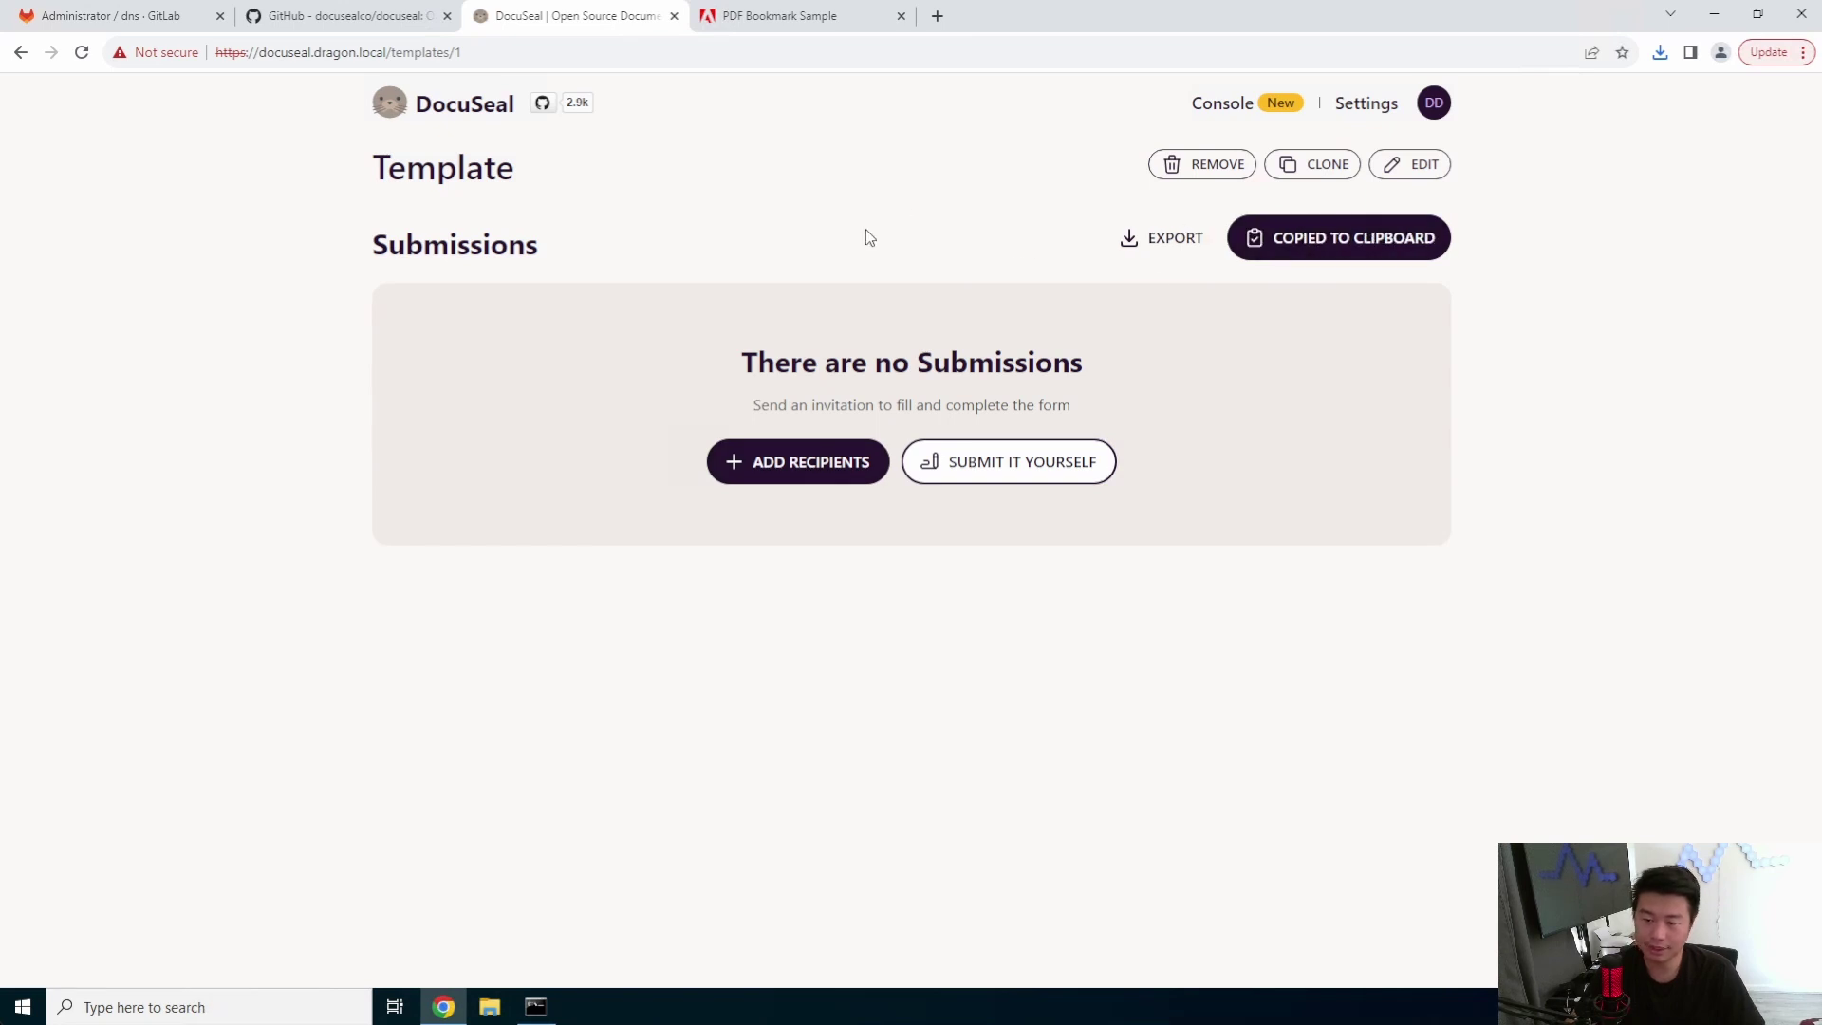
click(763, 479)
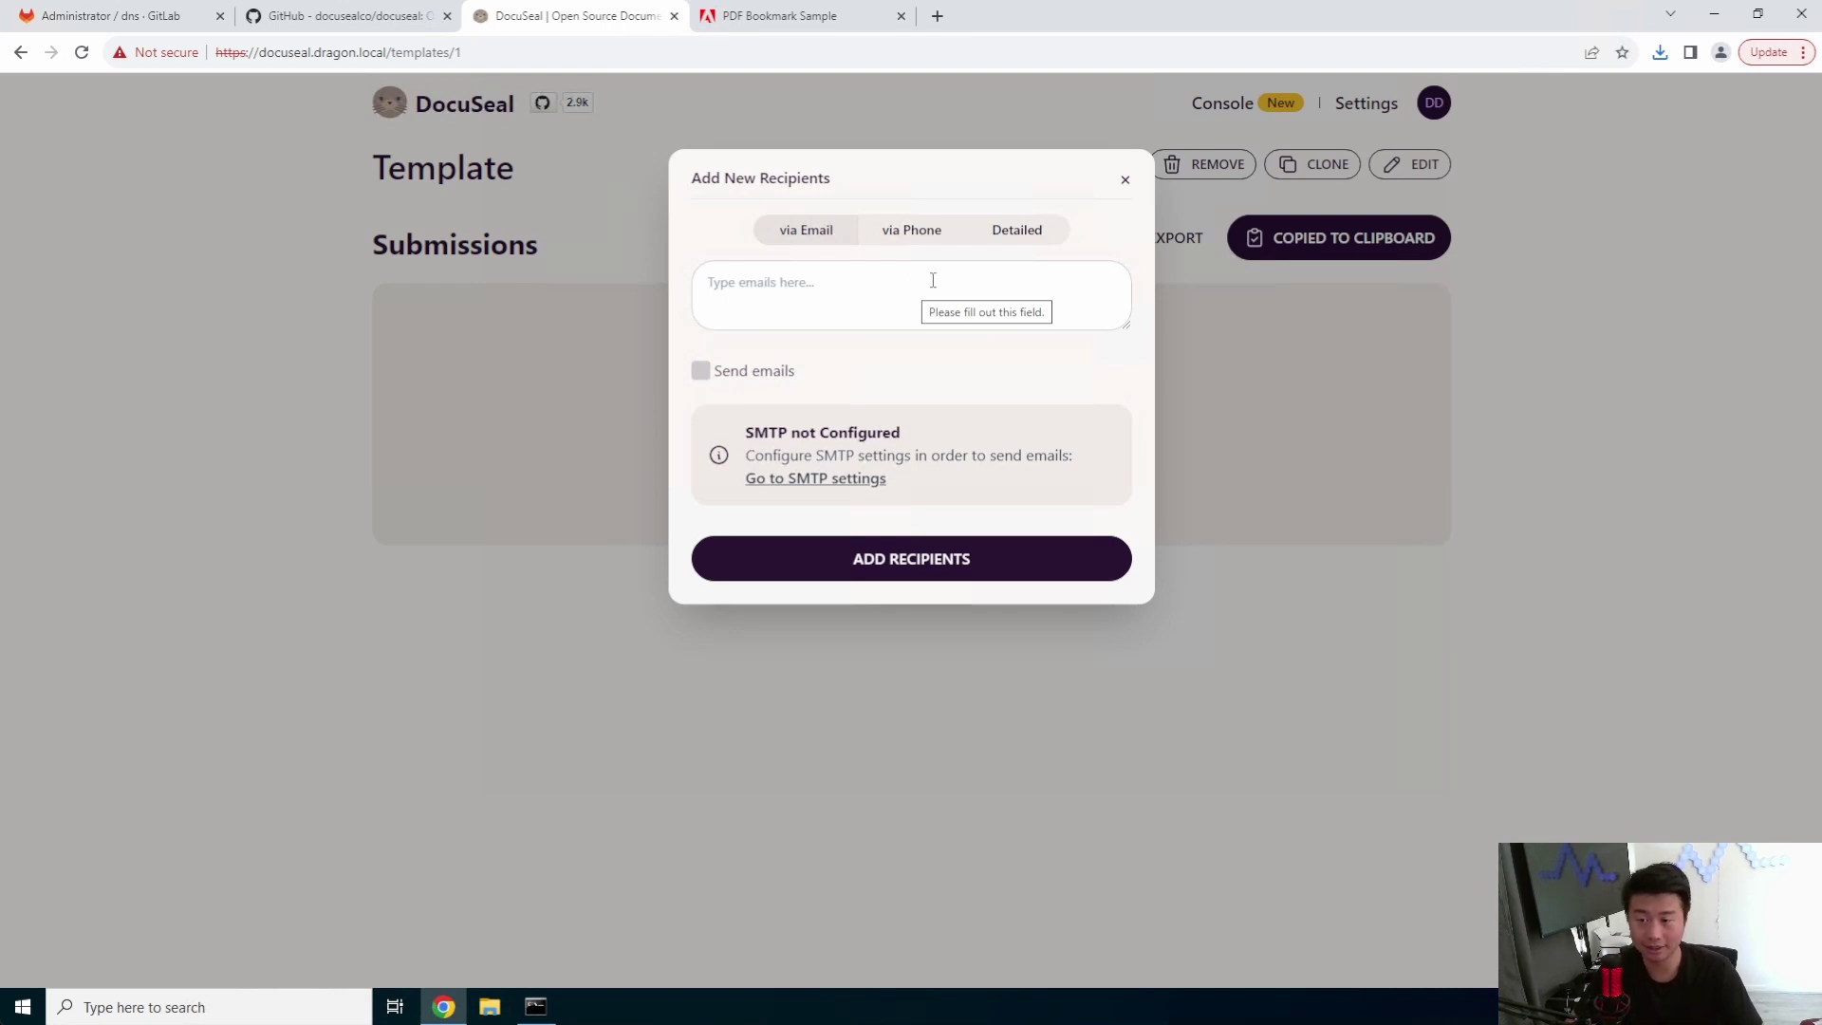
click(915, 237)
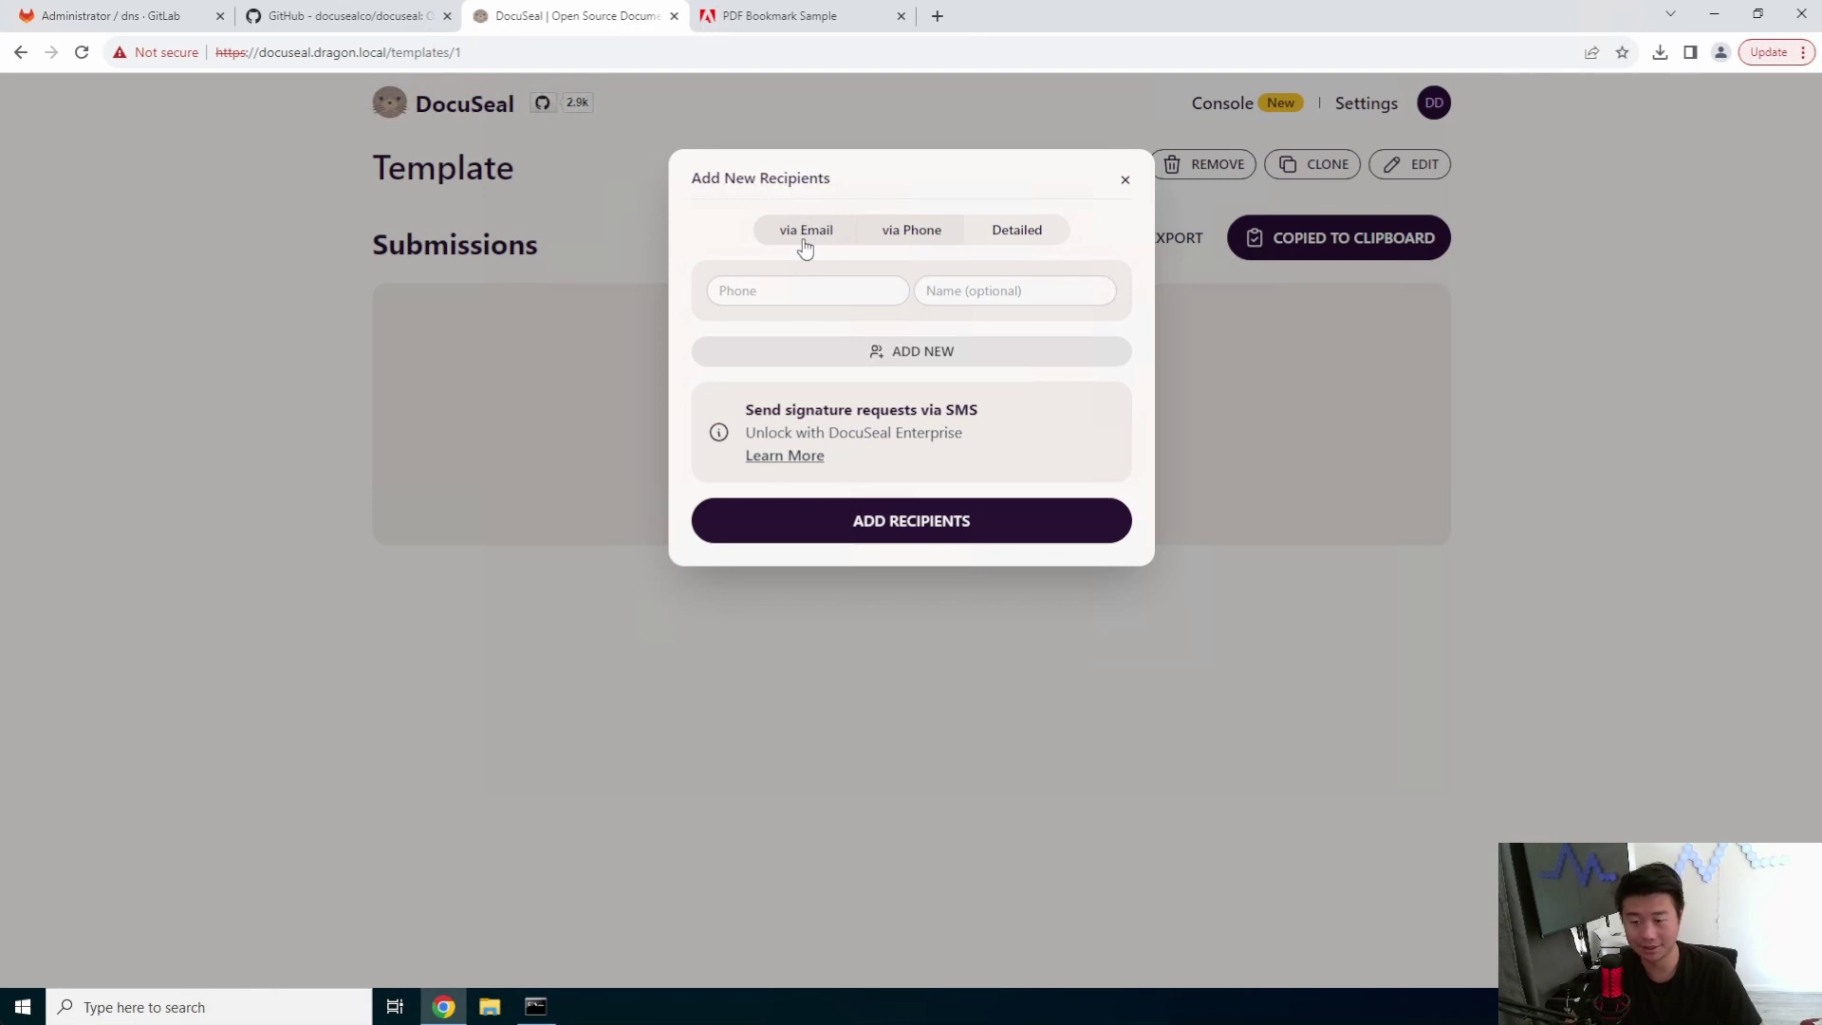
click(804, 245)
click(902, 249)
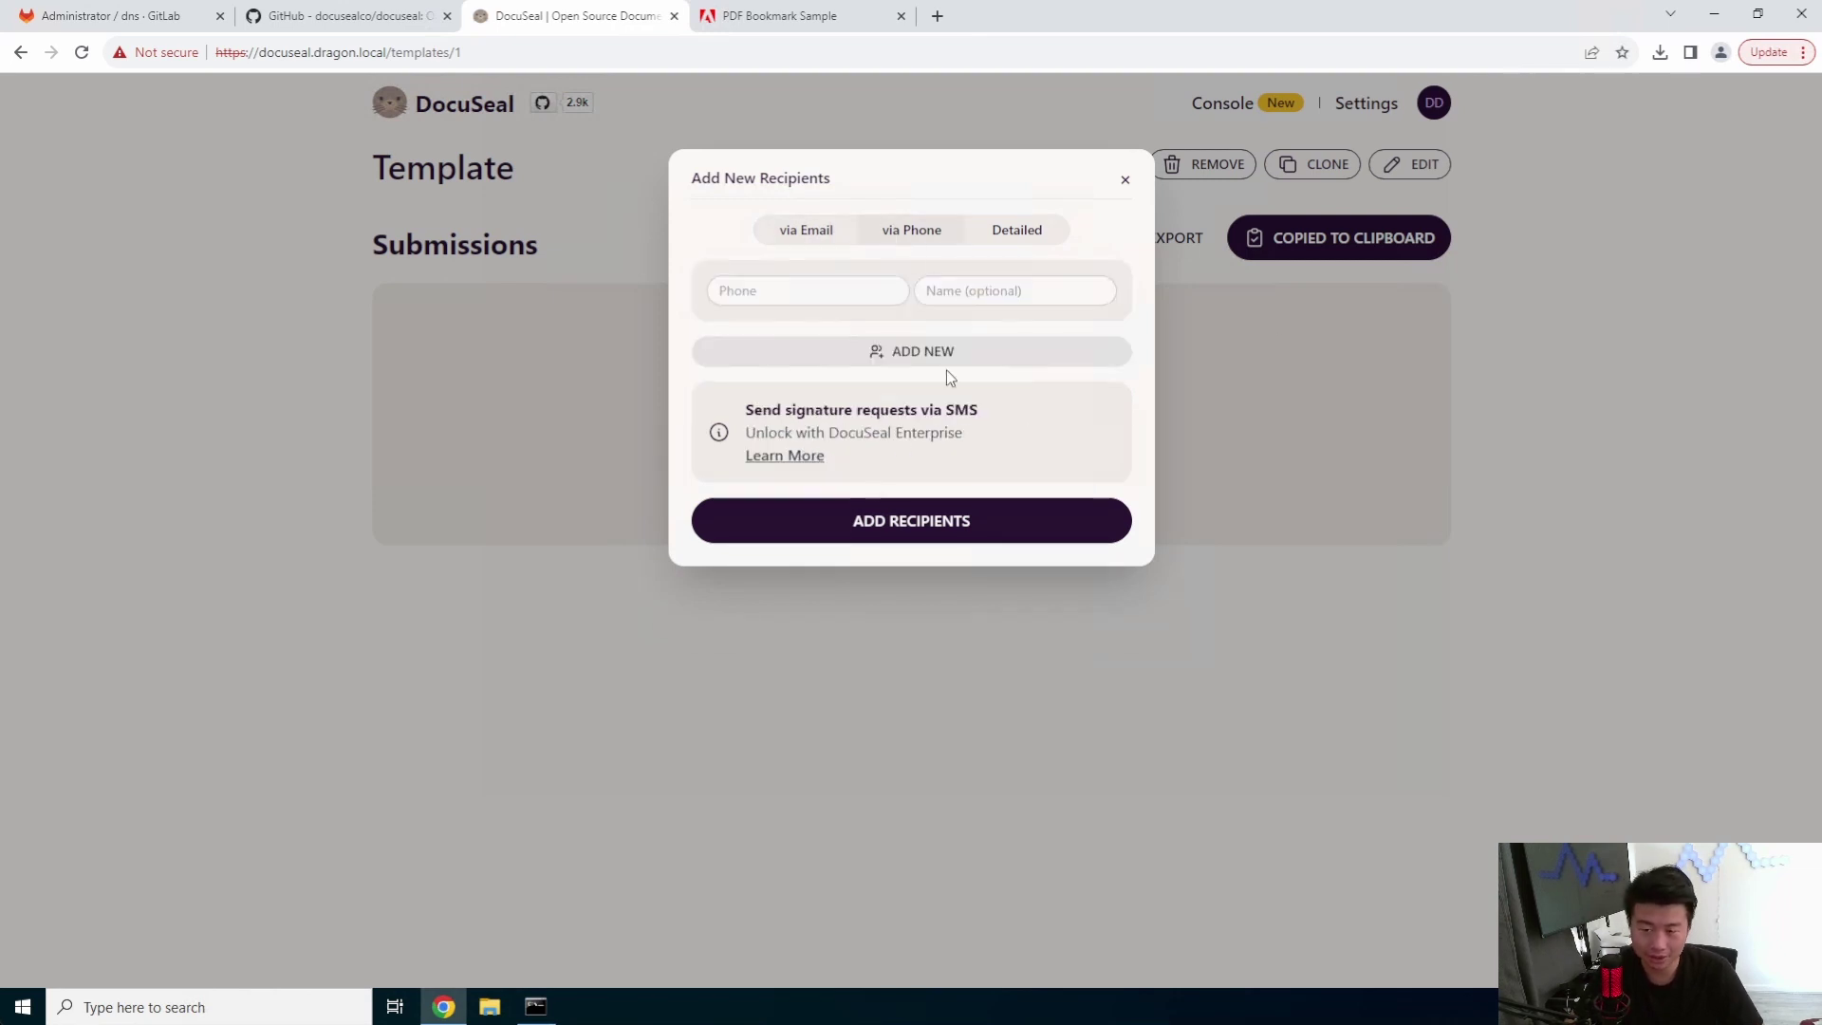
click(810, 231)
click(1017, 233)
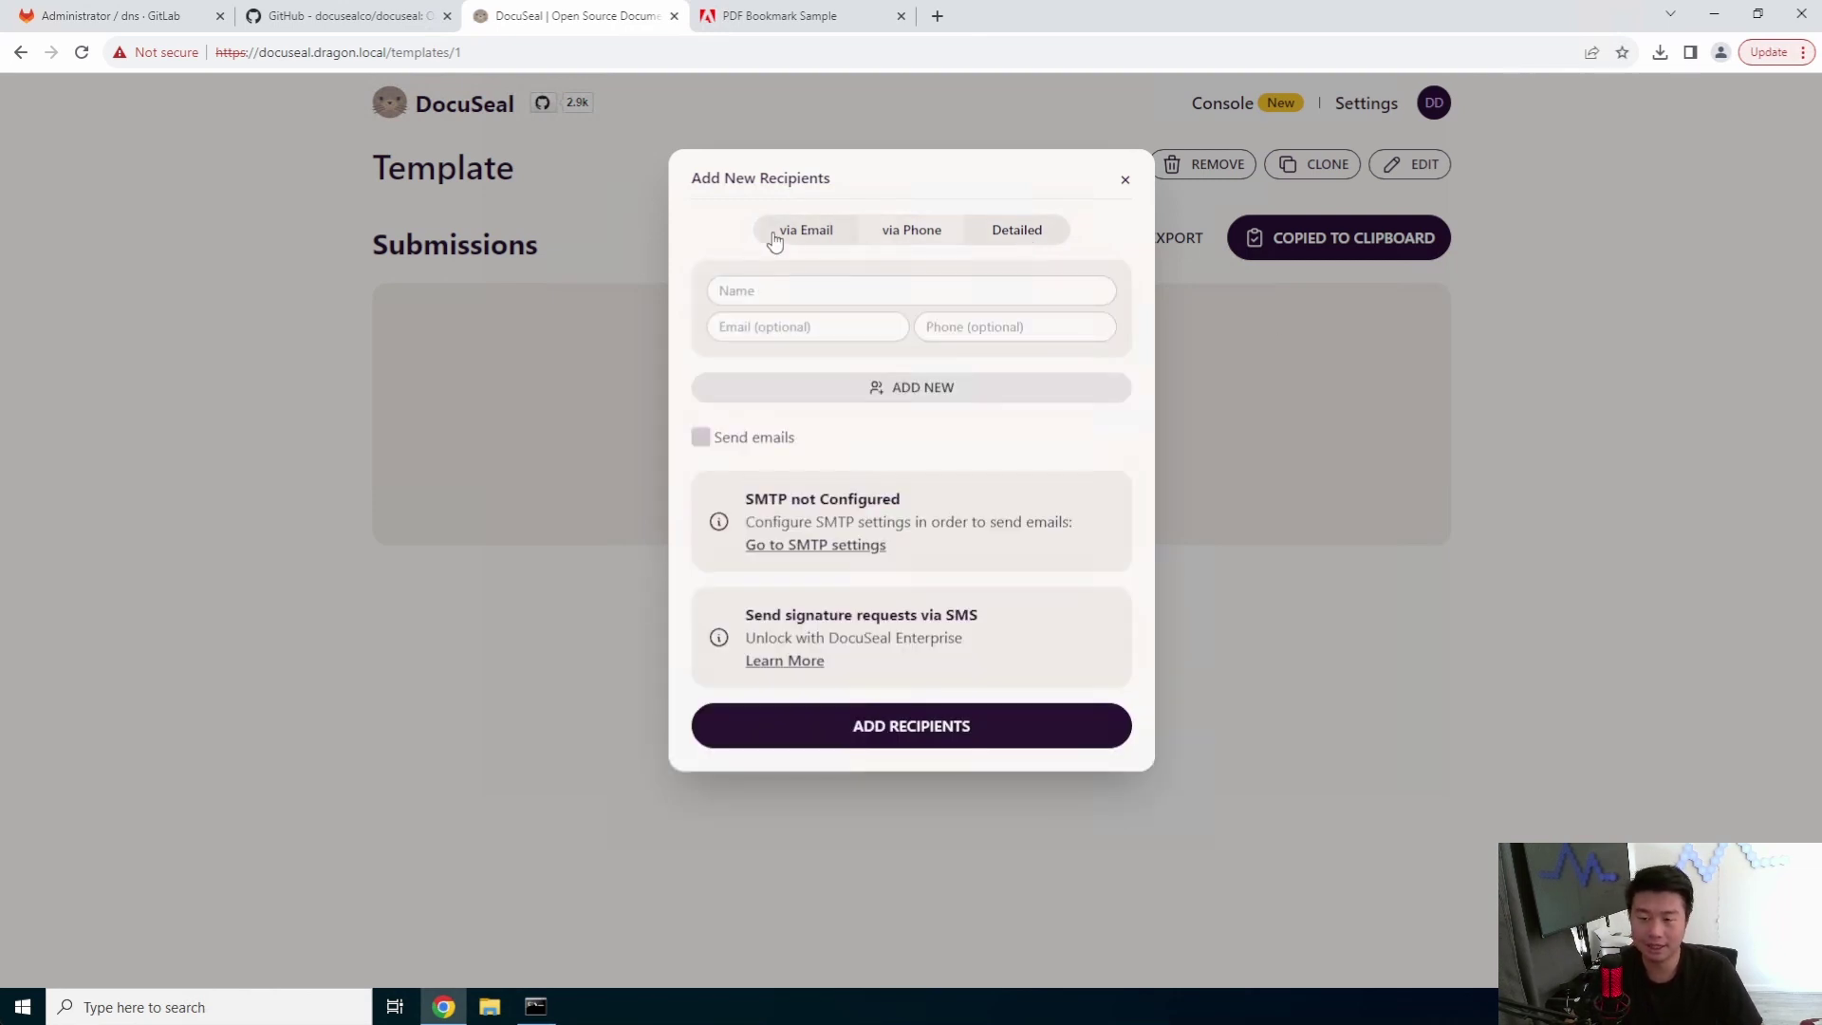
click(802, 232)
click(1311, 356)
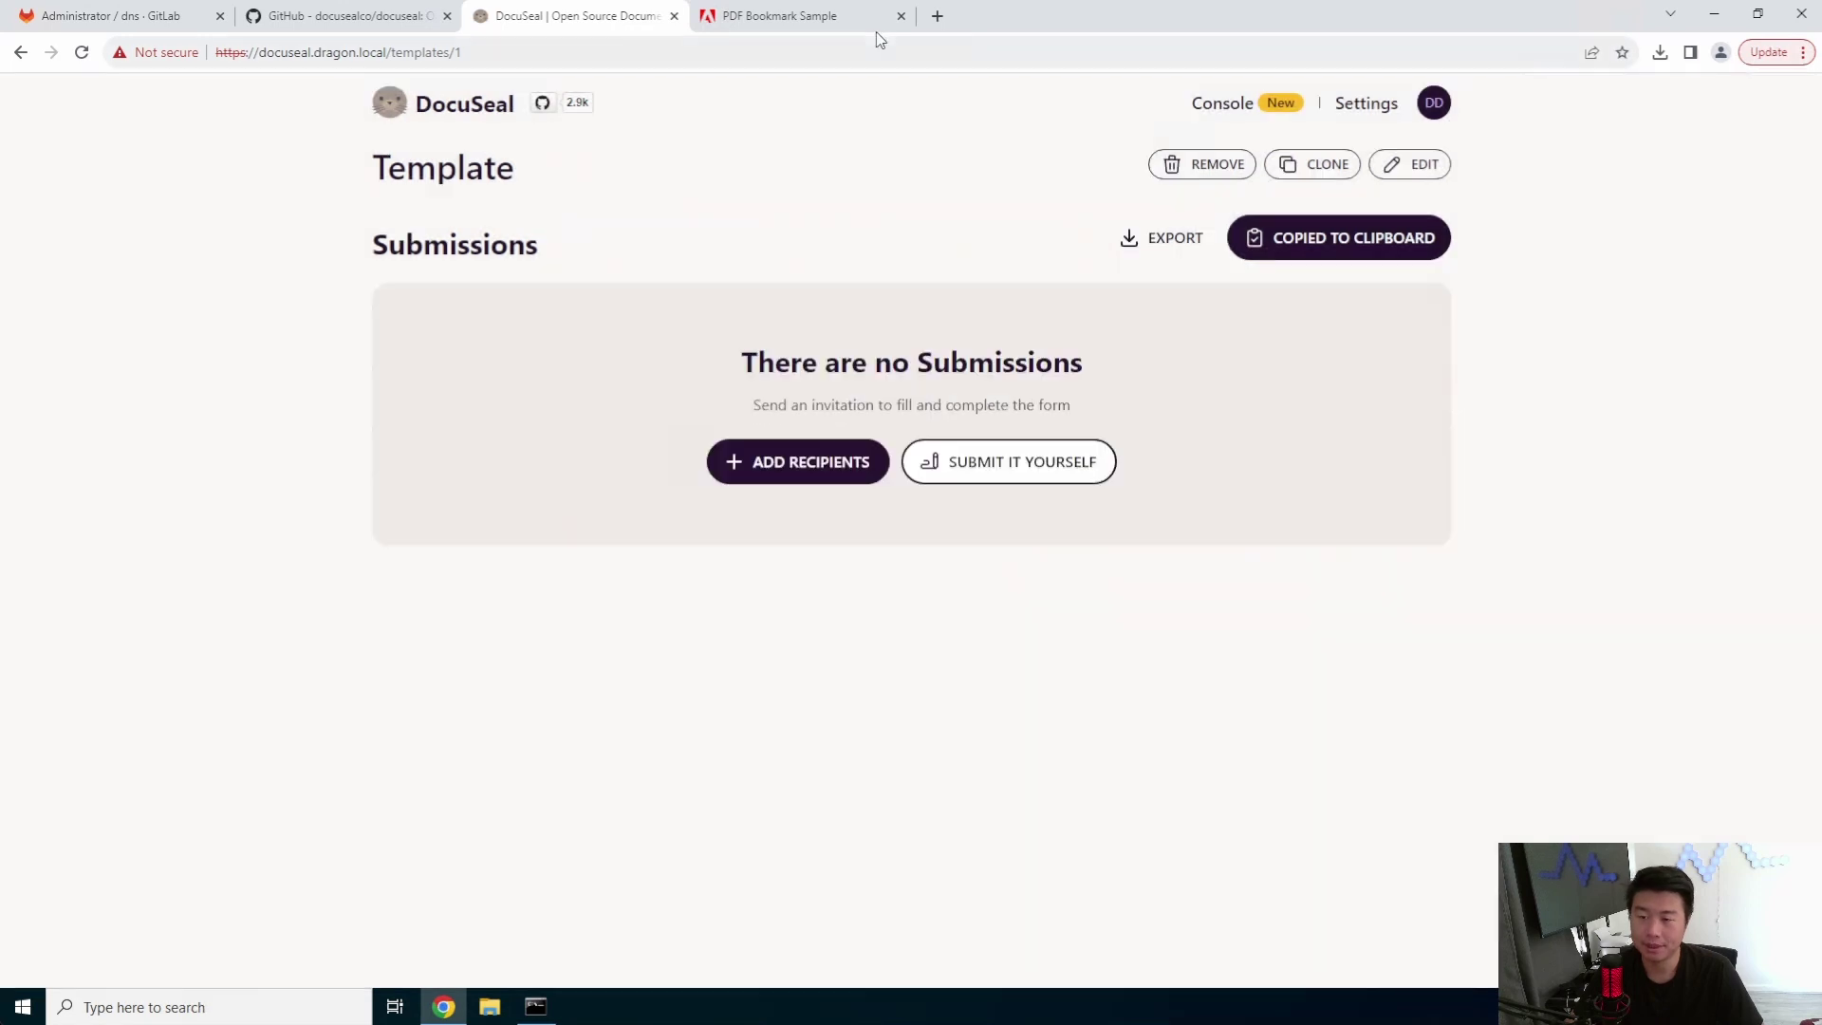
- Open the copied share link in a new tab to reach the signer's invitation
click(937, 16)
key(Return)
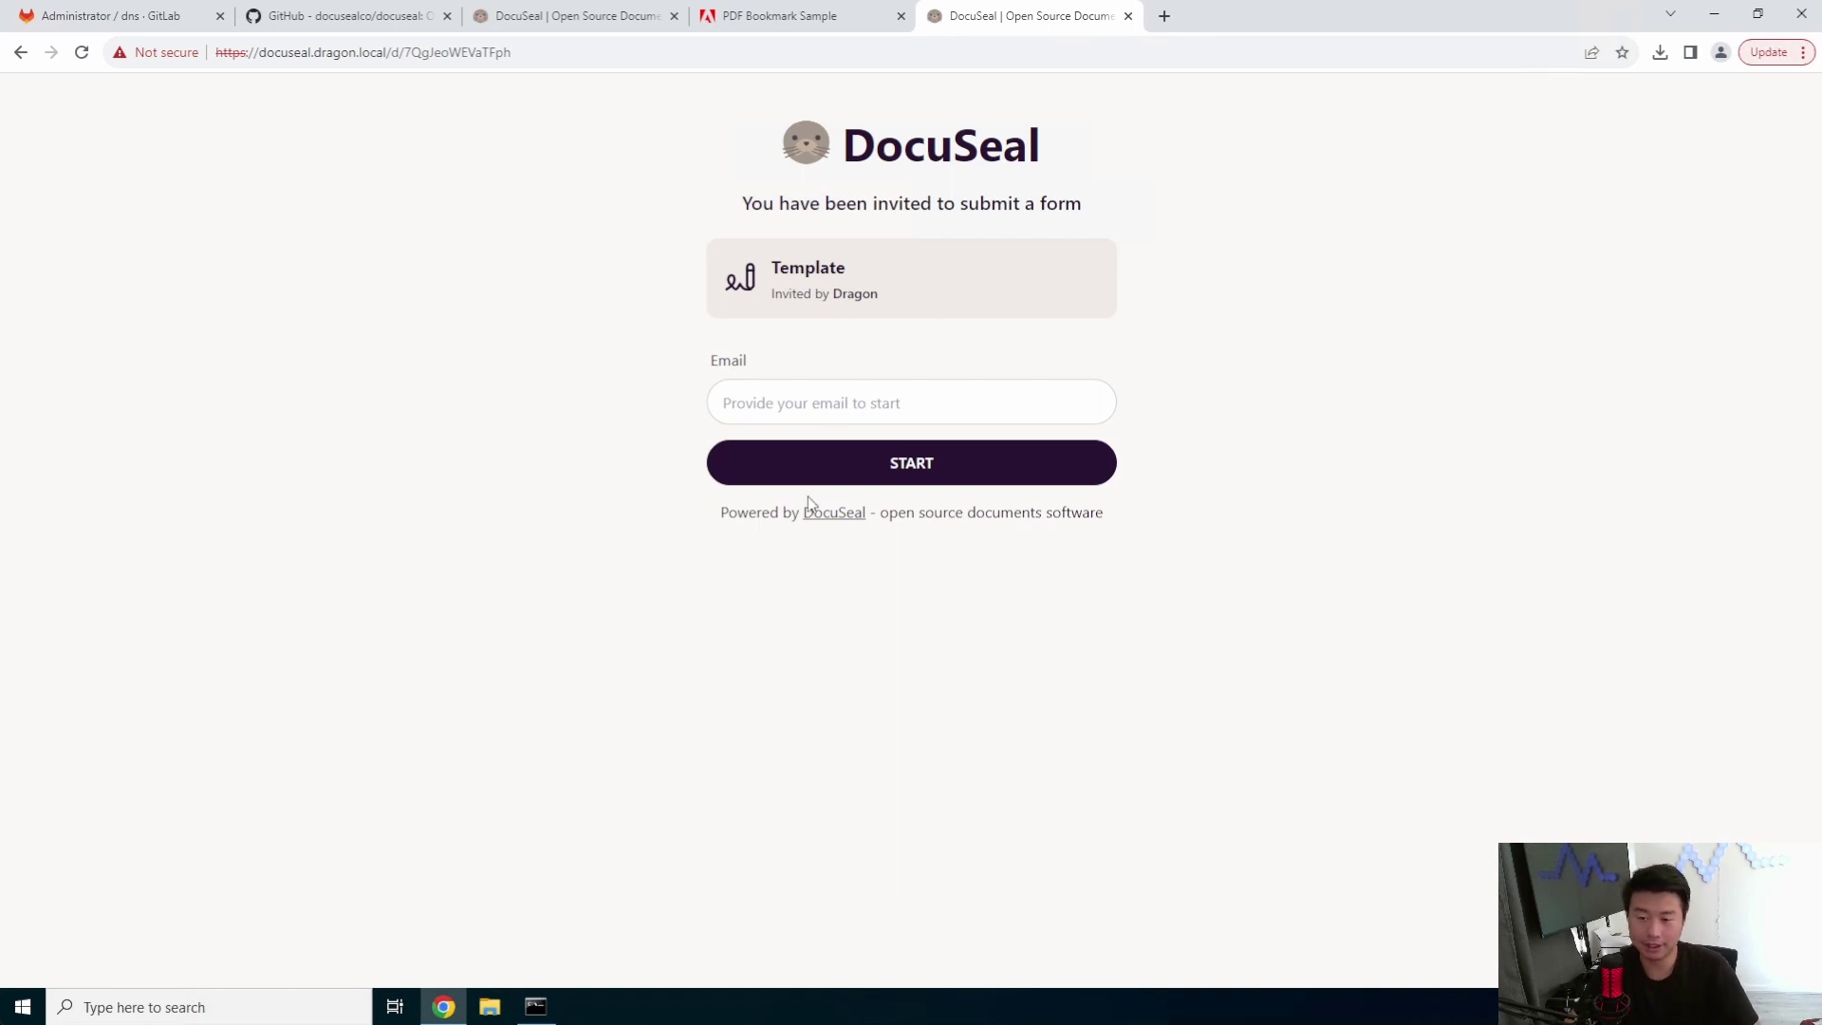
click(887, 404)
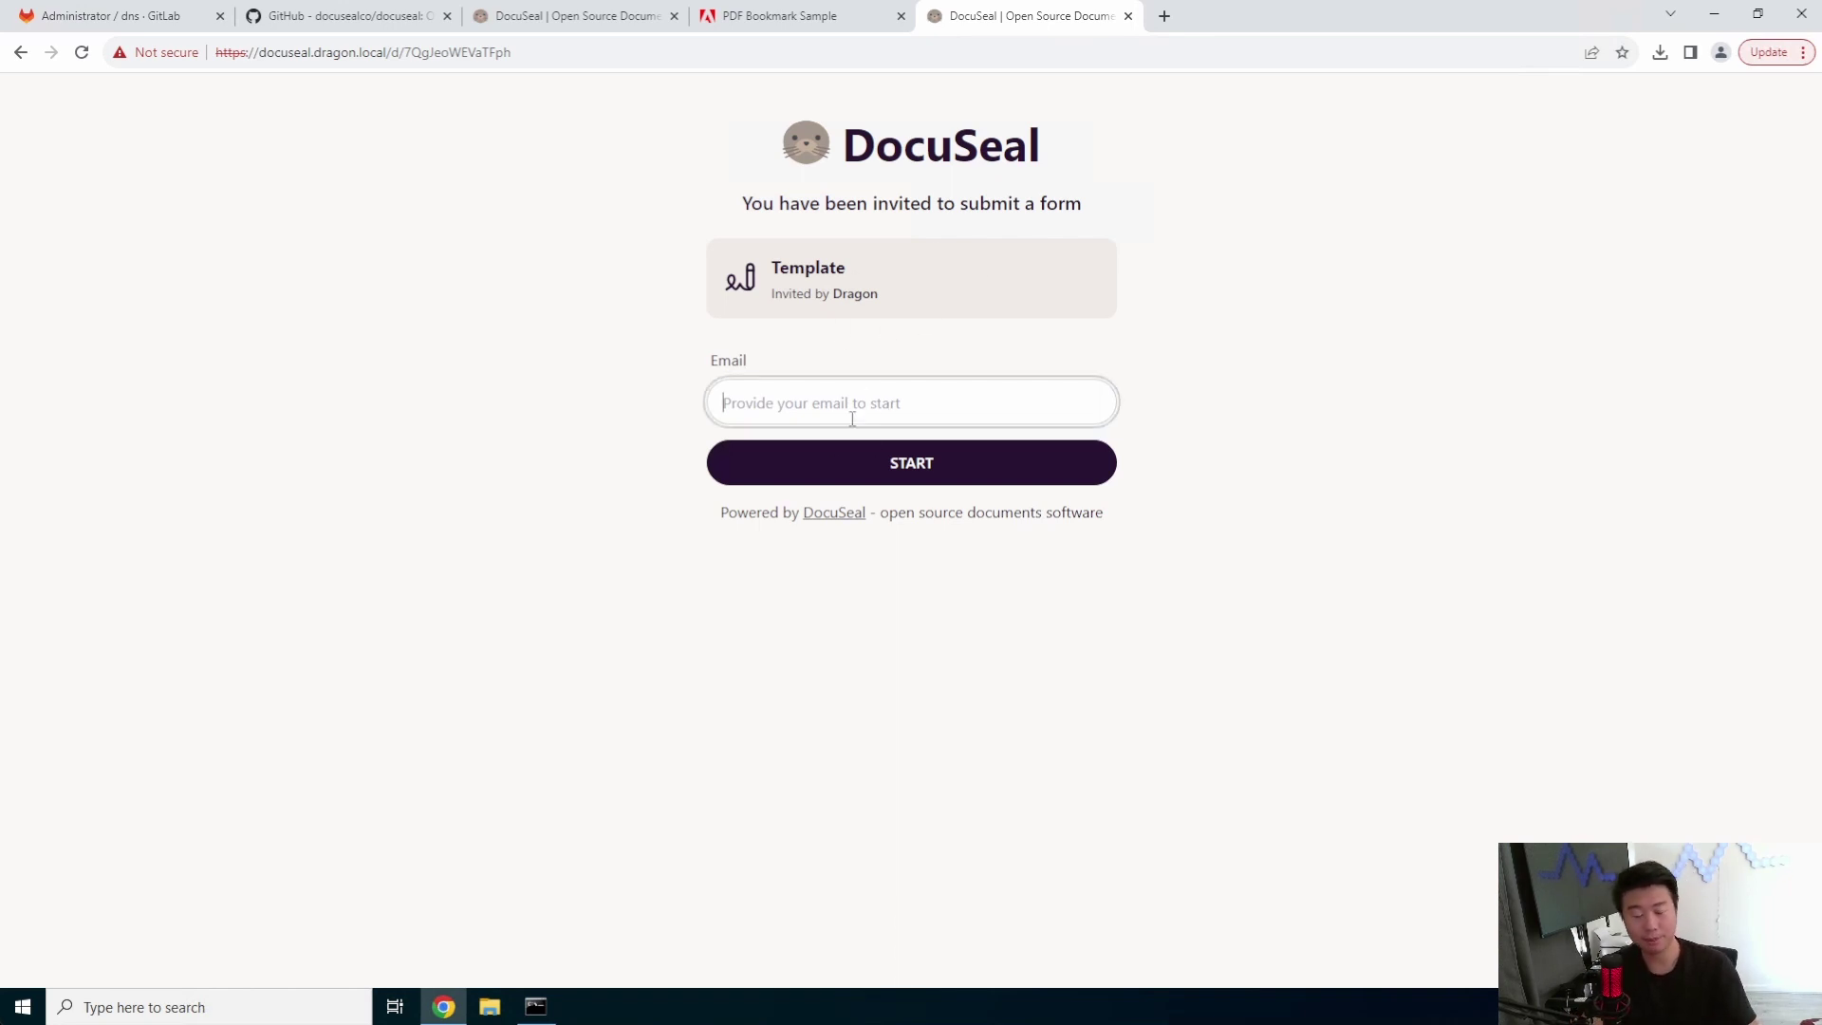
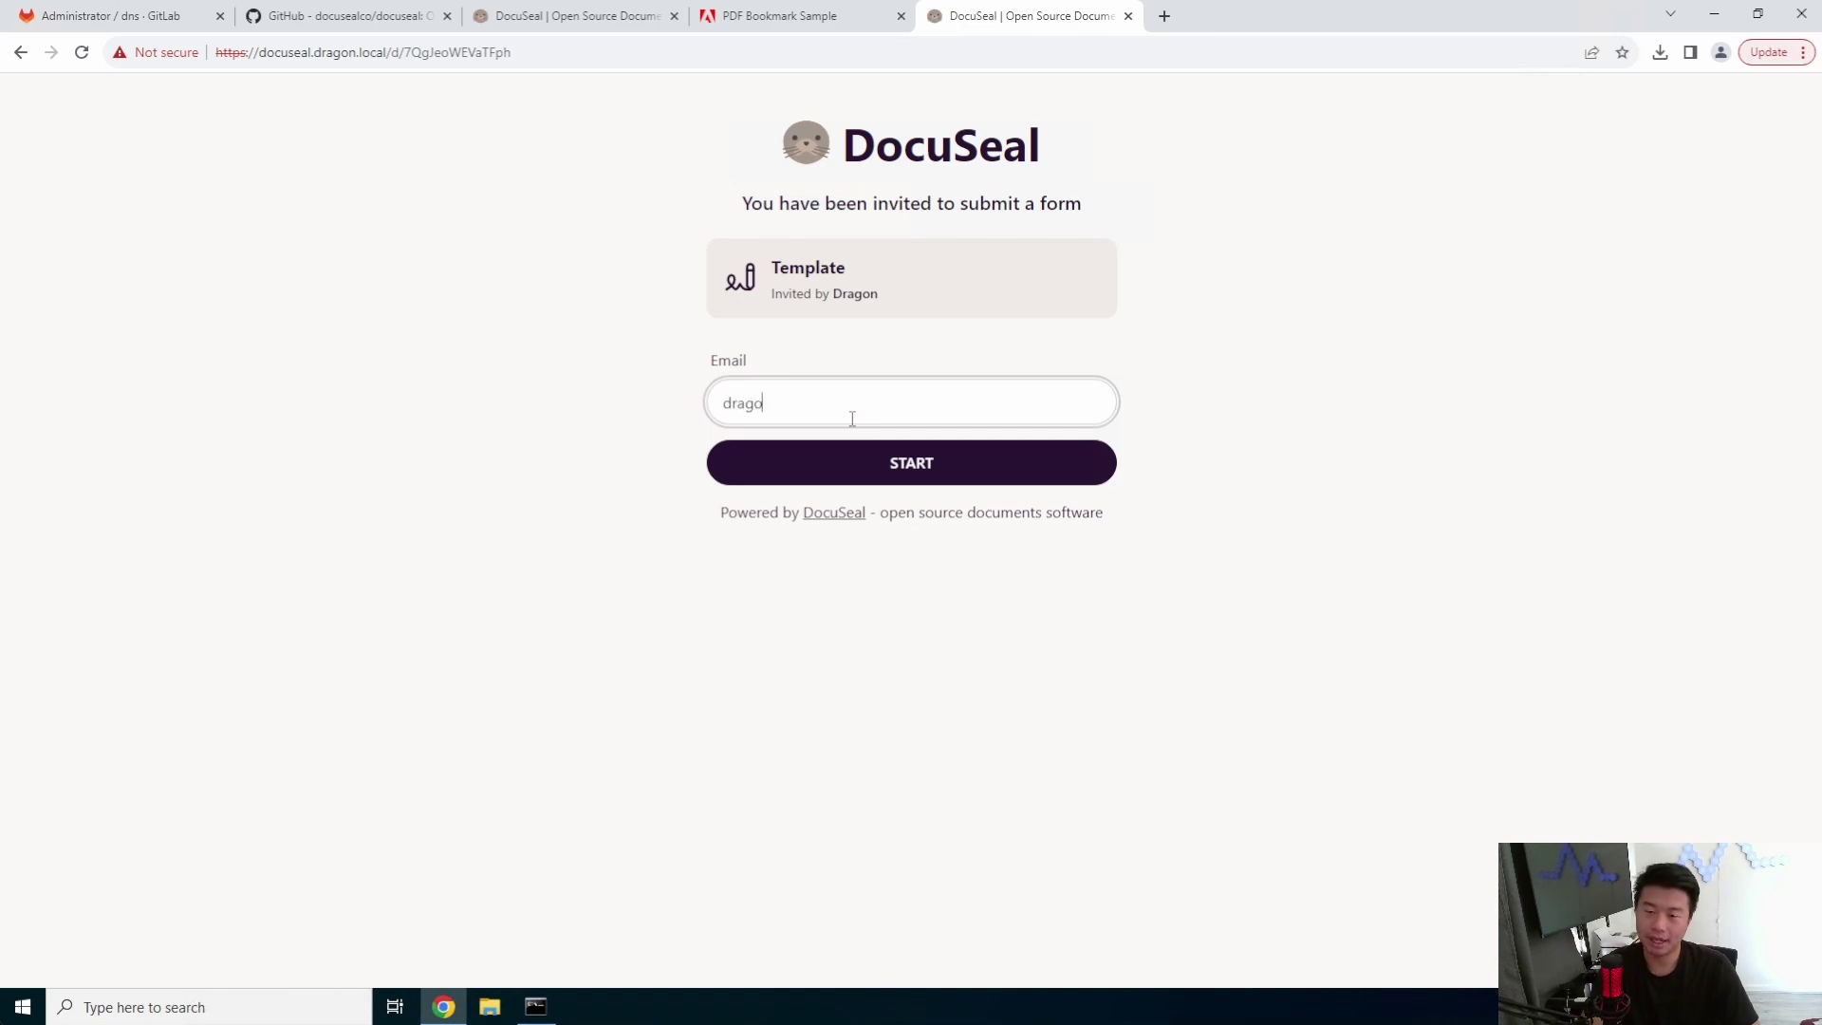
- Start the signer form with the signer's email address and scroll through the fields
key(Return)
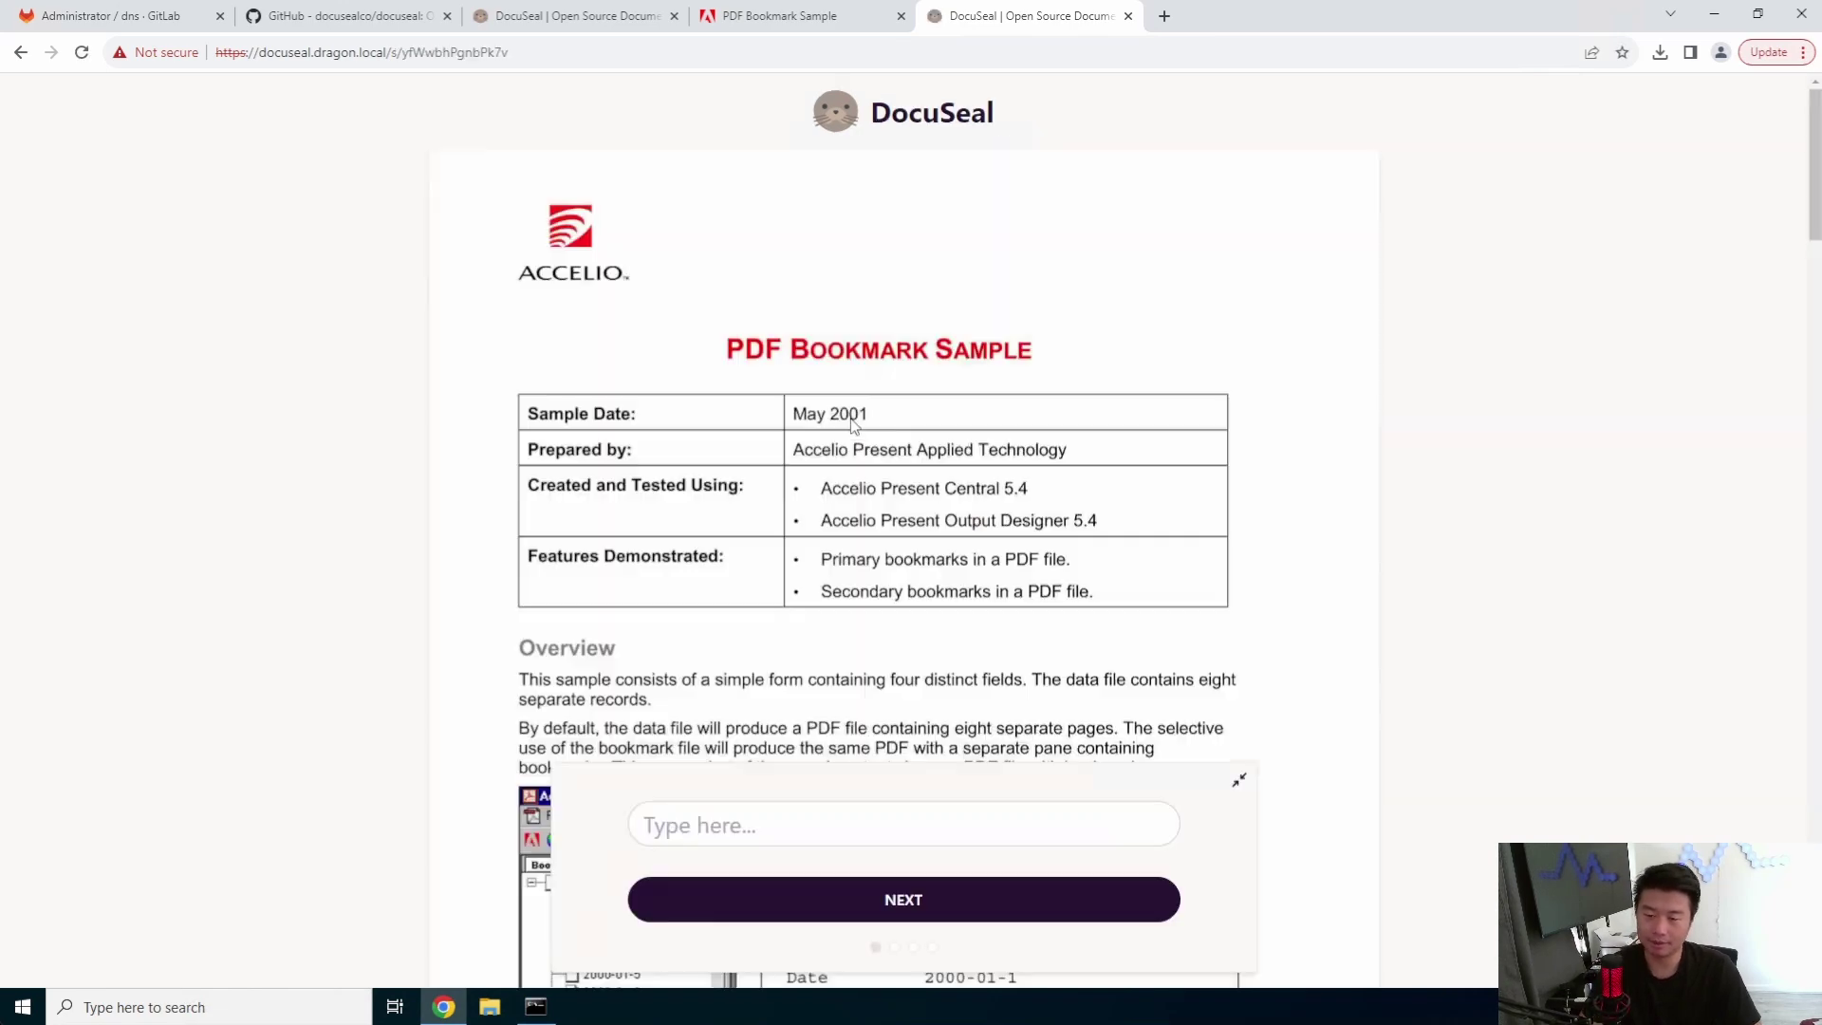
scroll(1072, 463, down, 9)
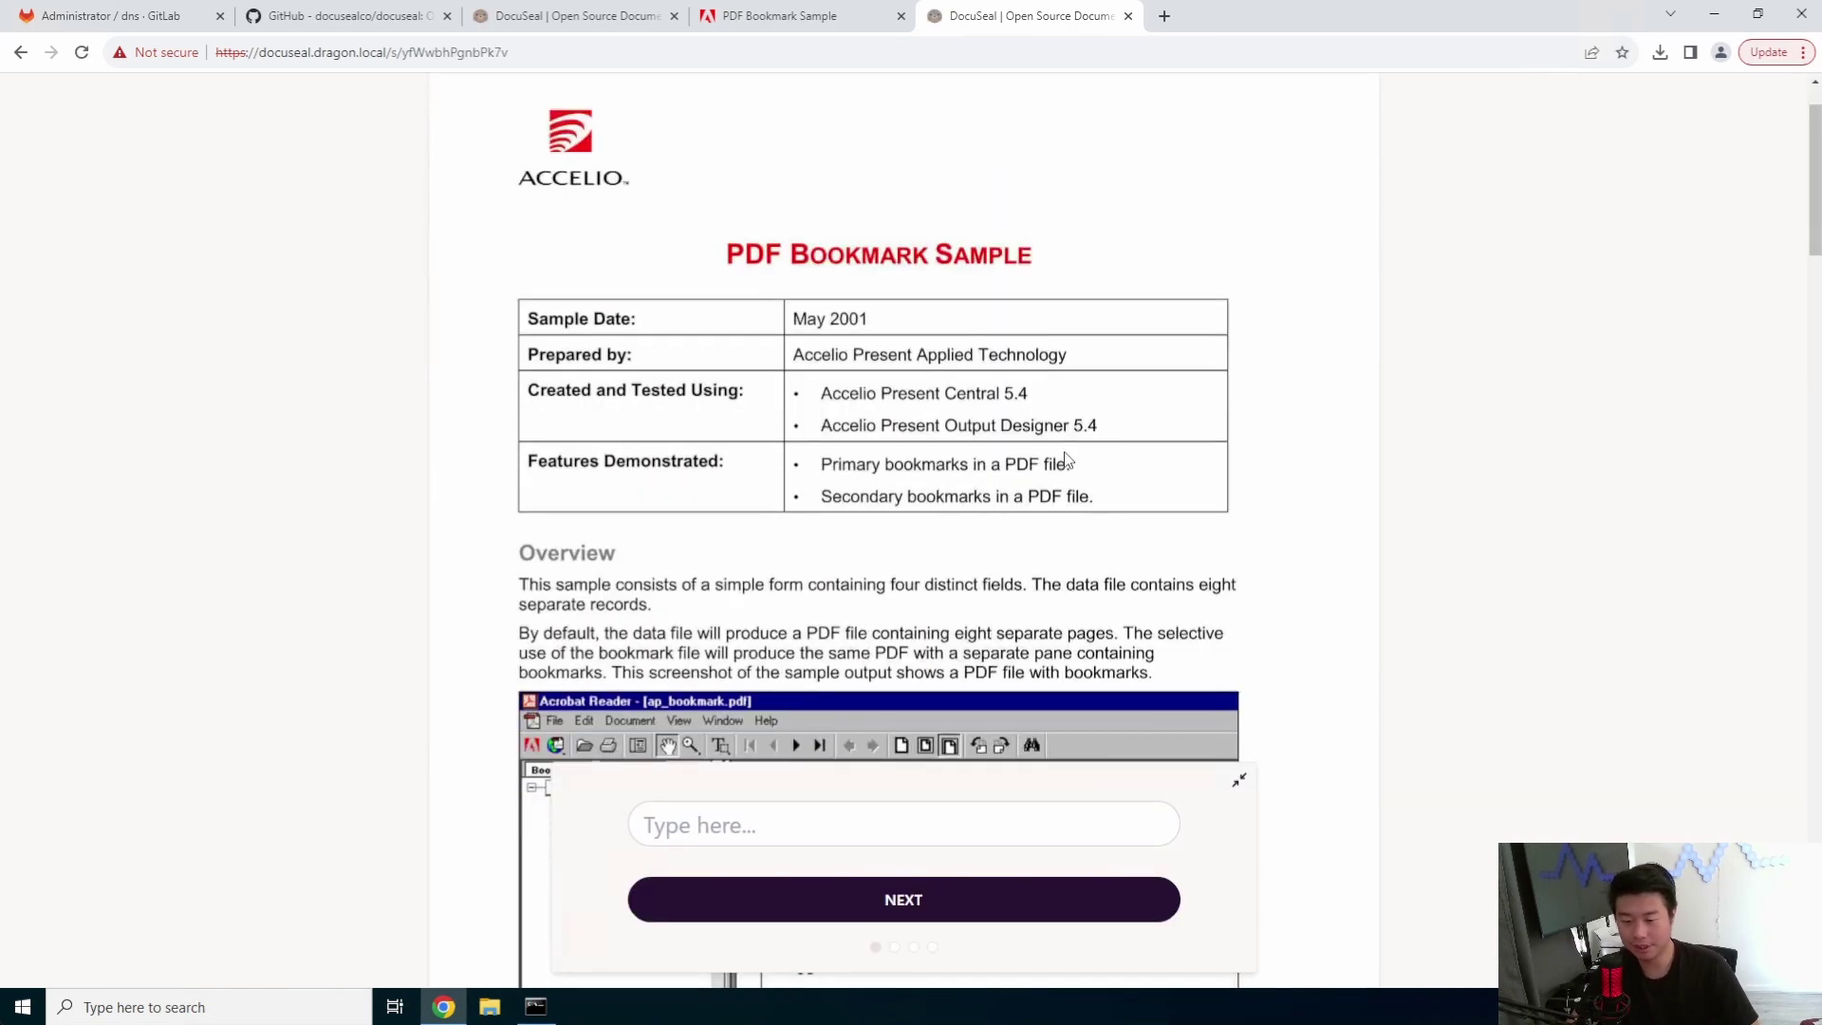
scroll(1067, 460, down, 20)
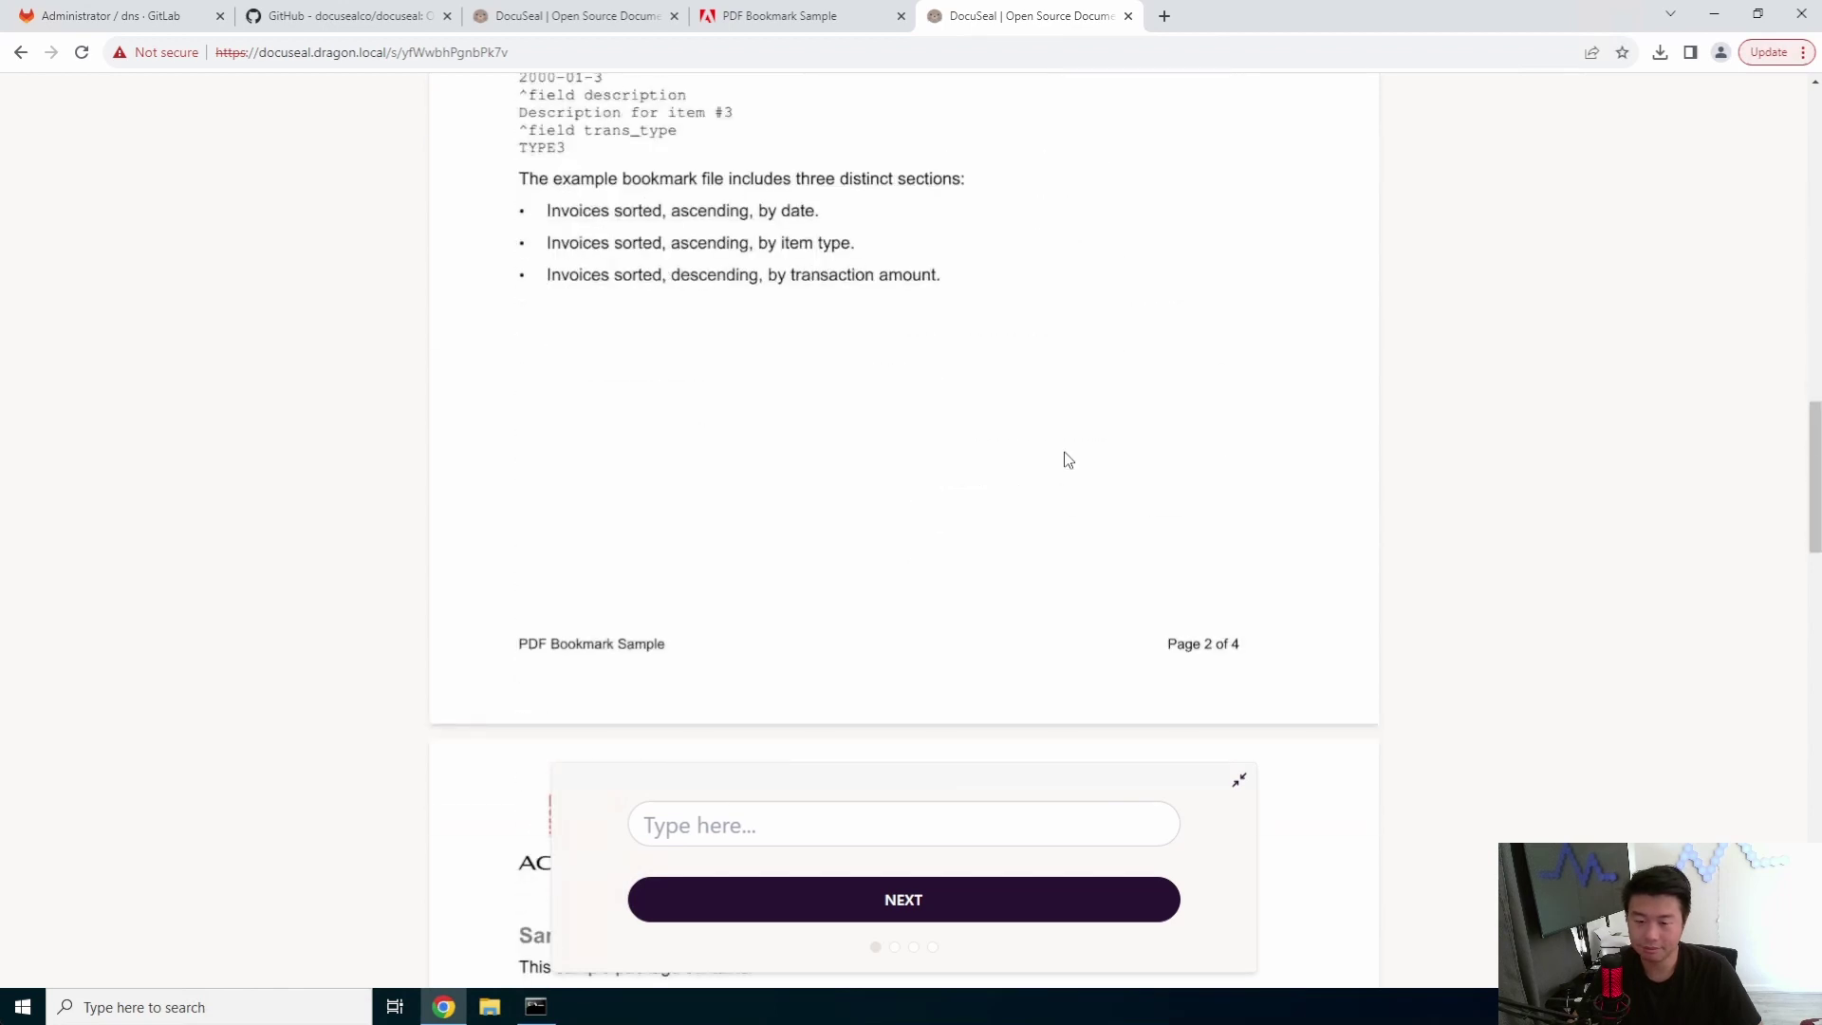
scroll(1067, 460, down, 11)
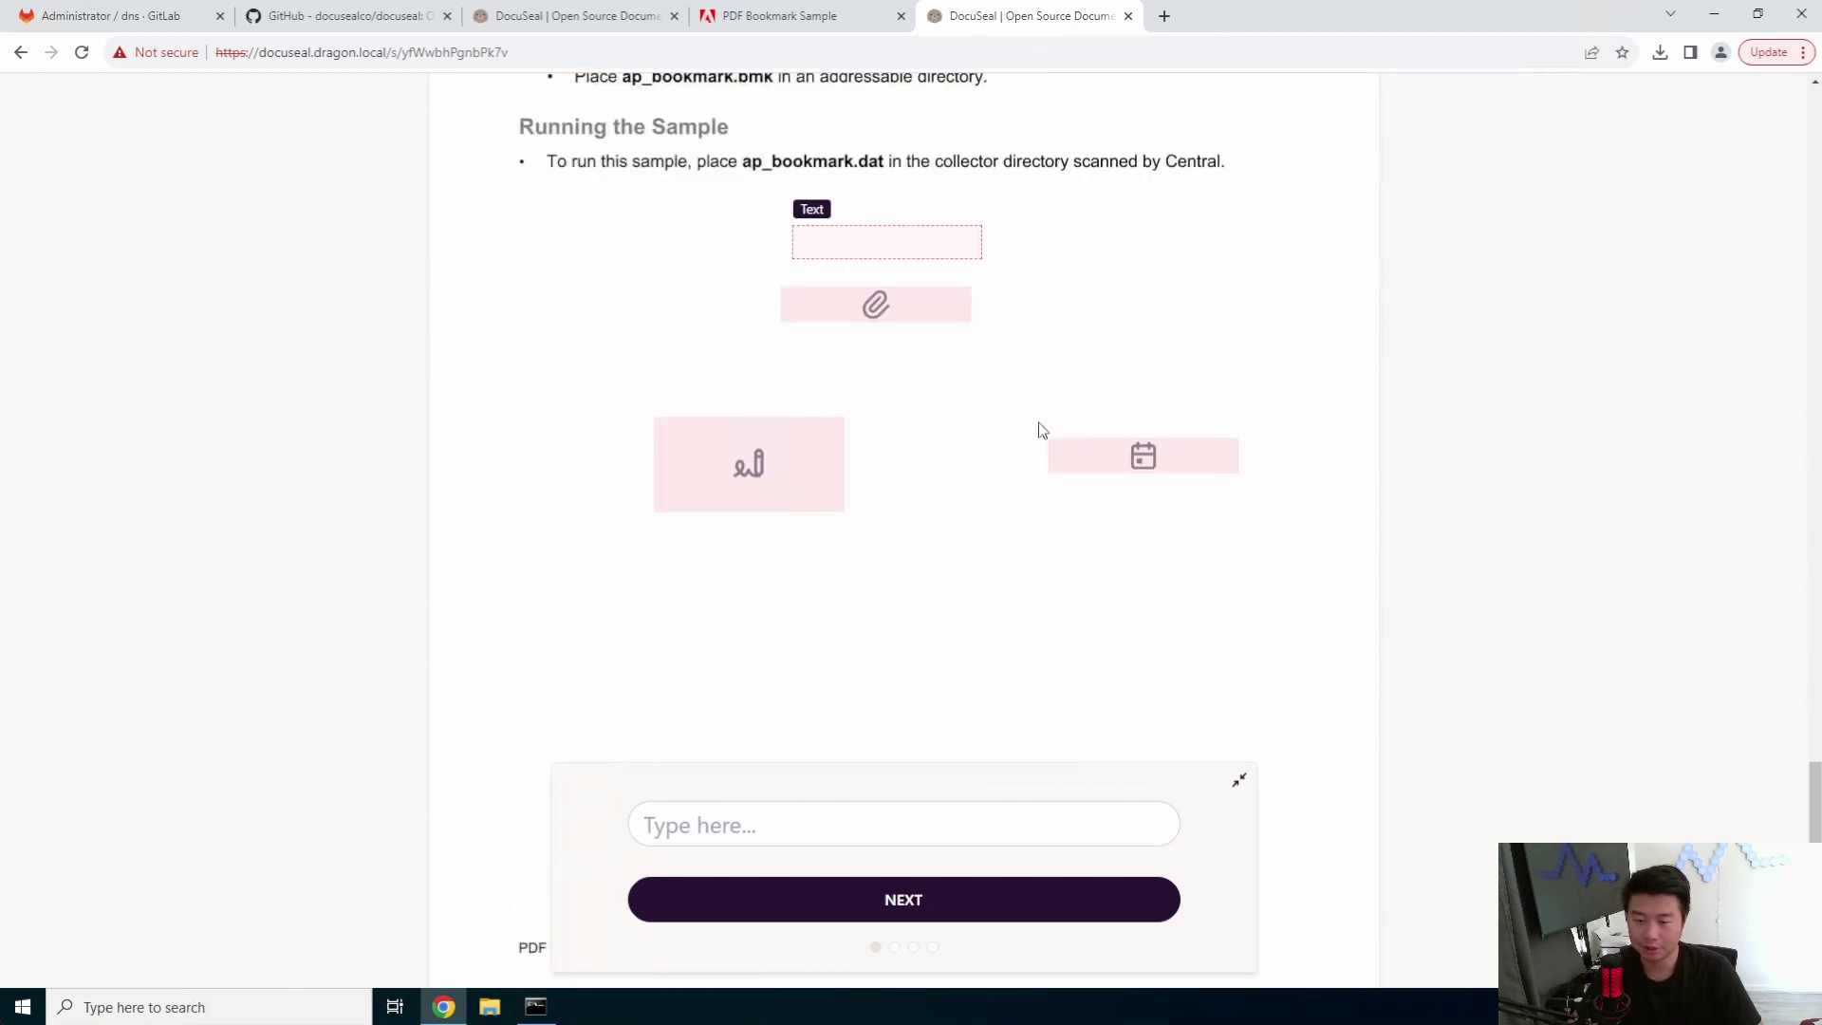
click(868, 247)
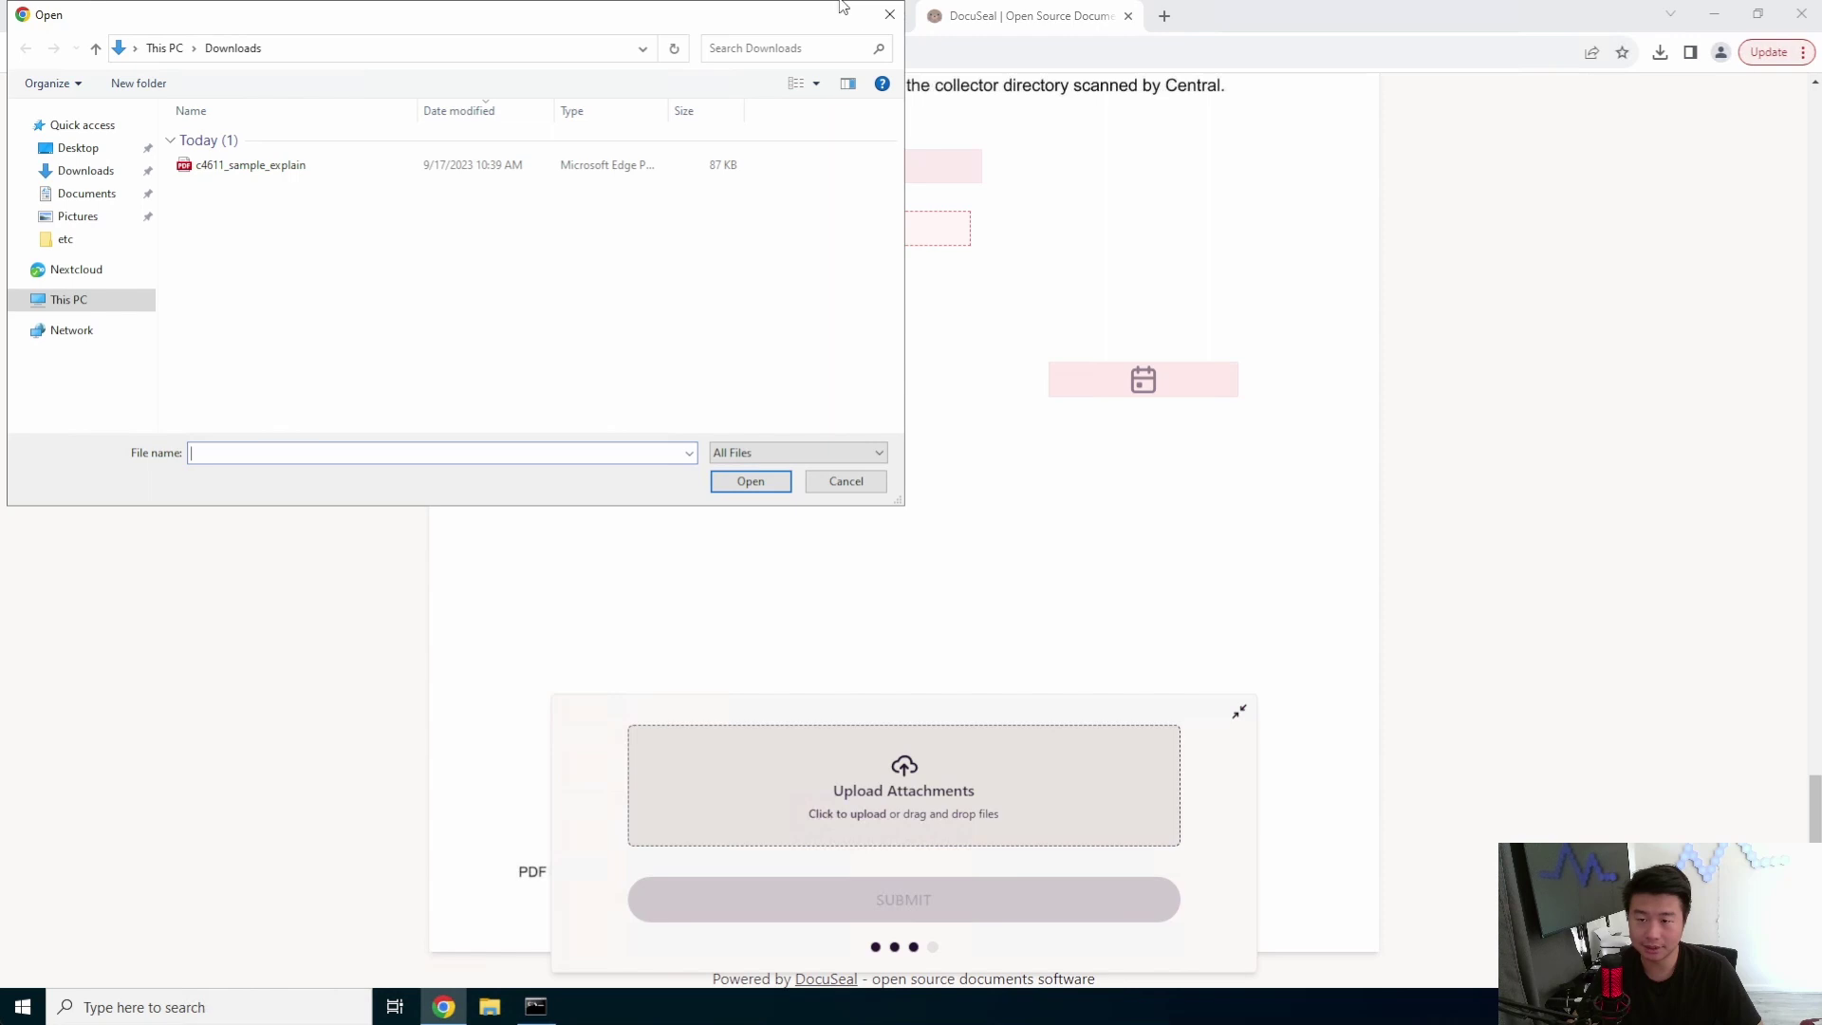
click(887, 17)
- Fill the Text field with 'type here' and advance to the signature step
click(922, 171)
text(type here)
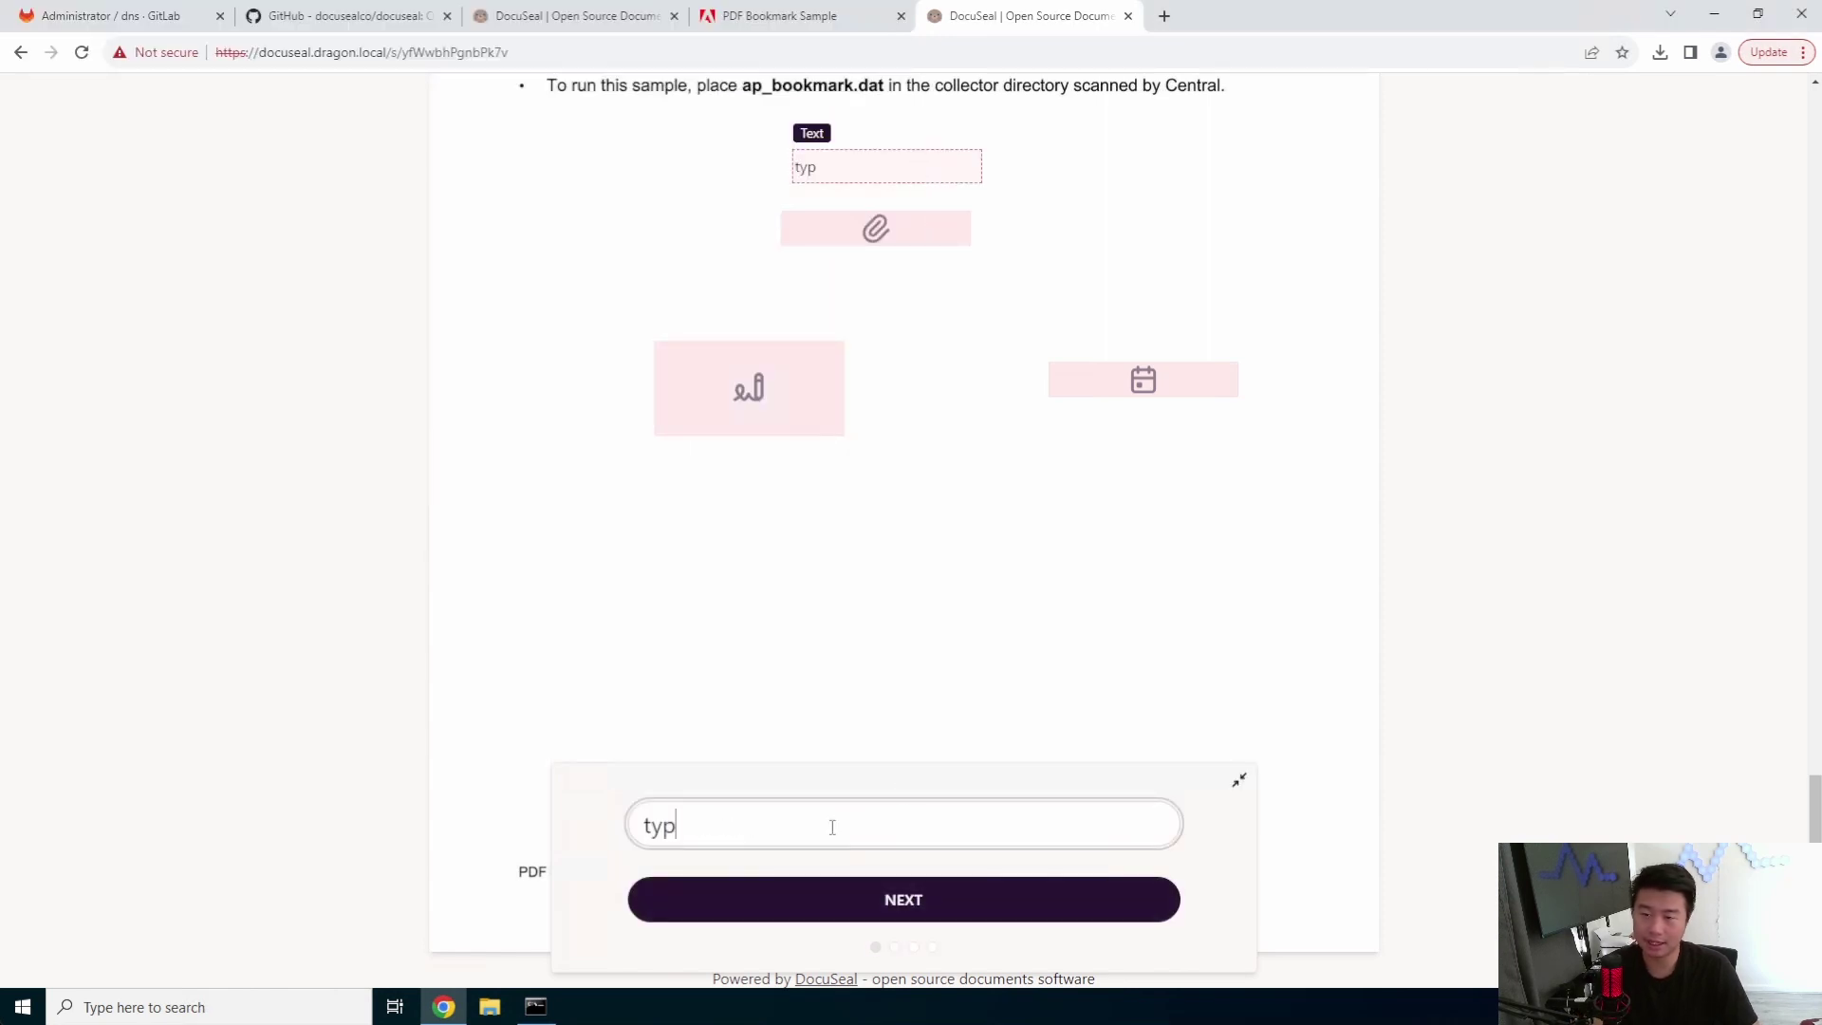
click(898, 917)
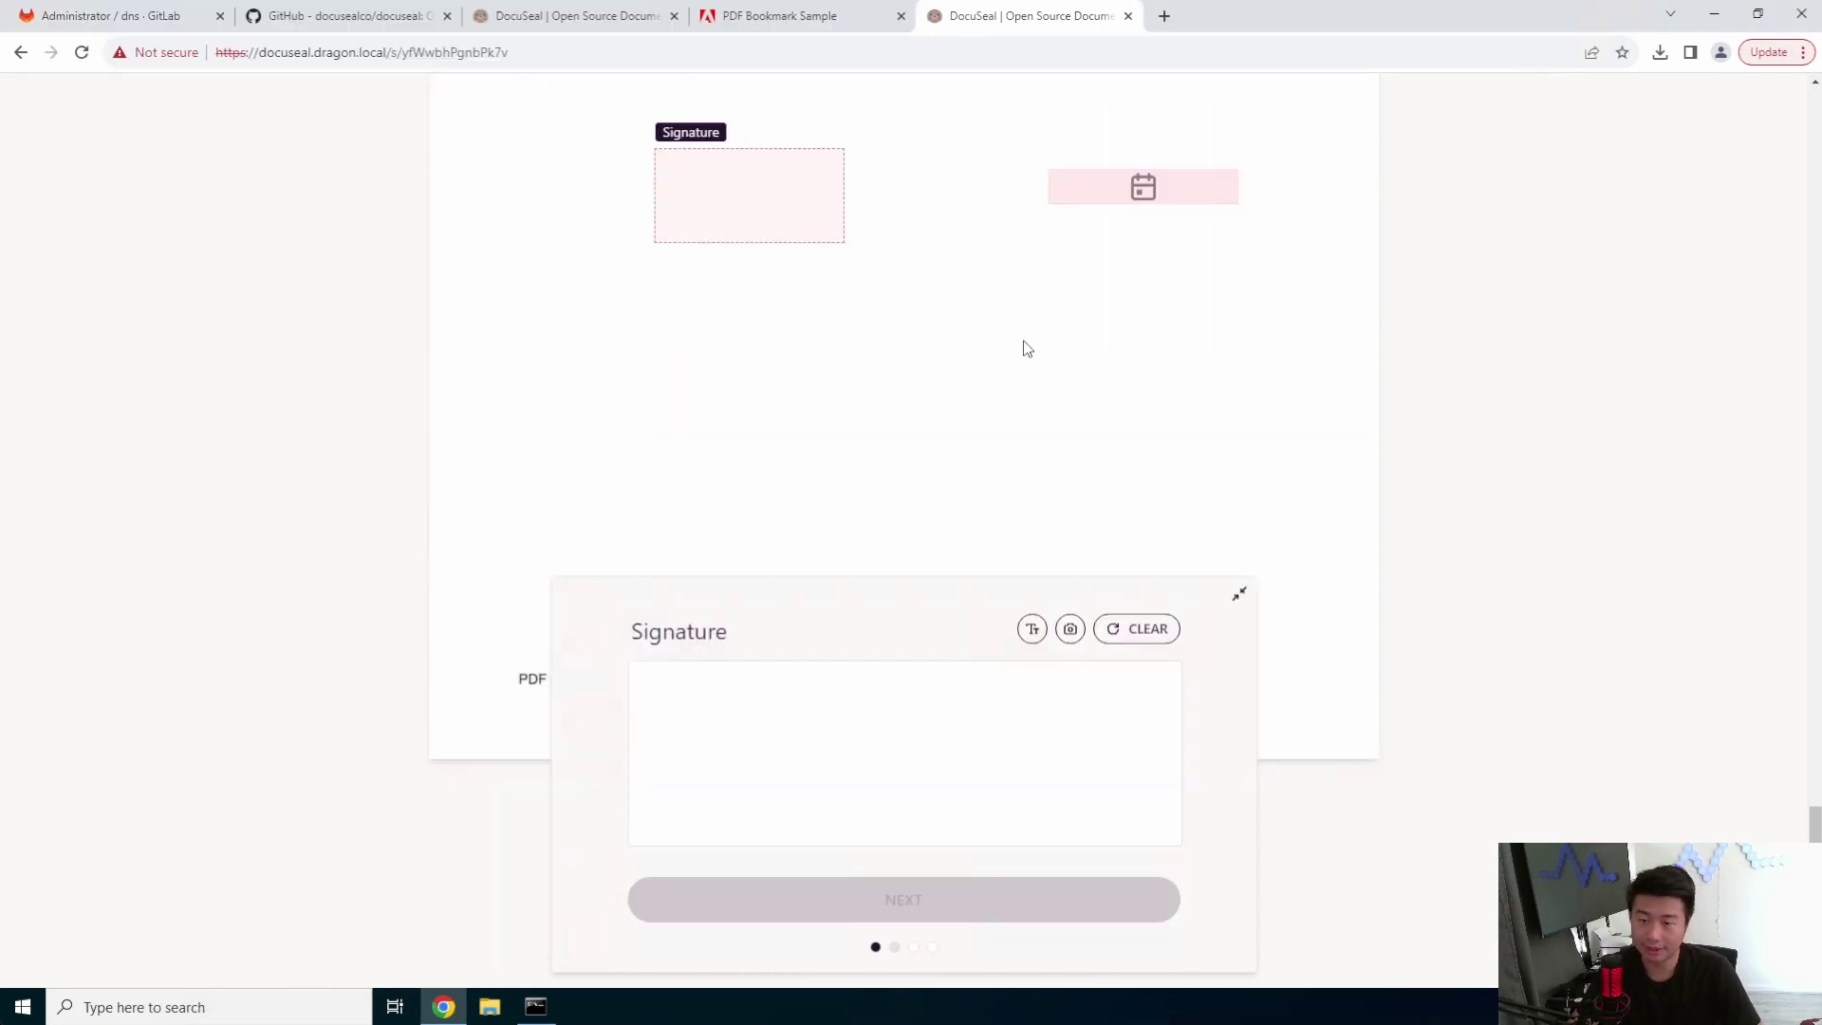
- Sign by typing the signature 'test' and move on
click(852, 719)
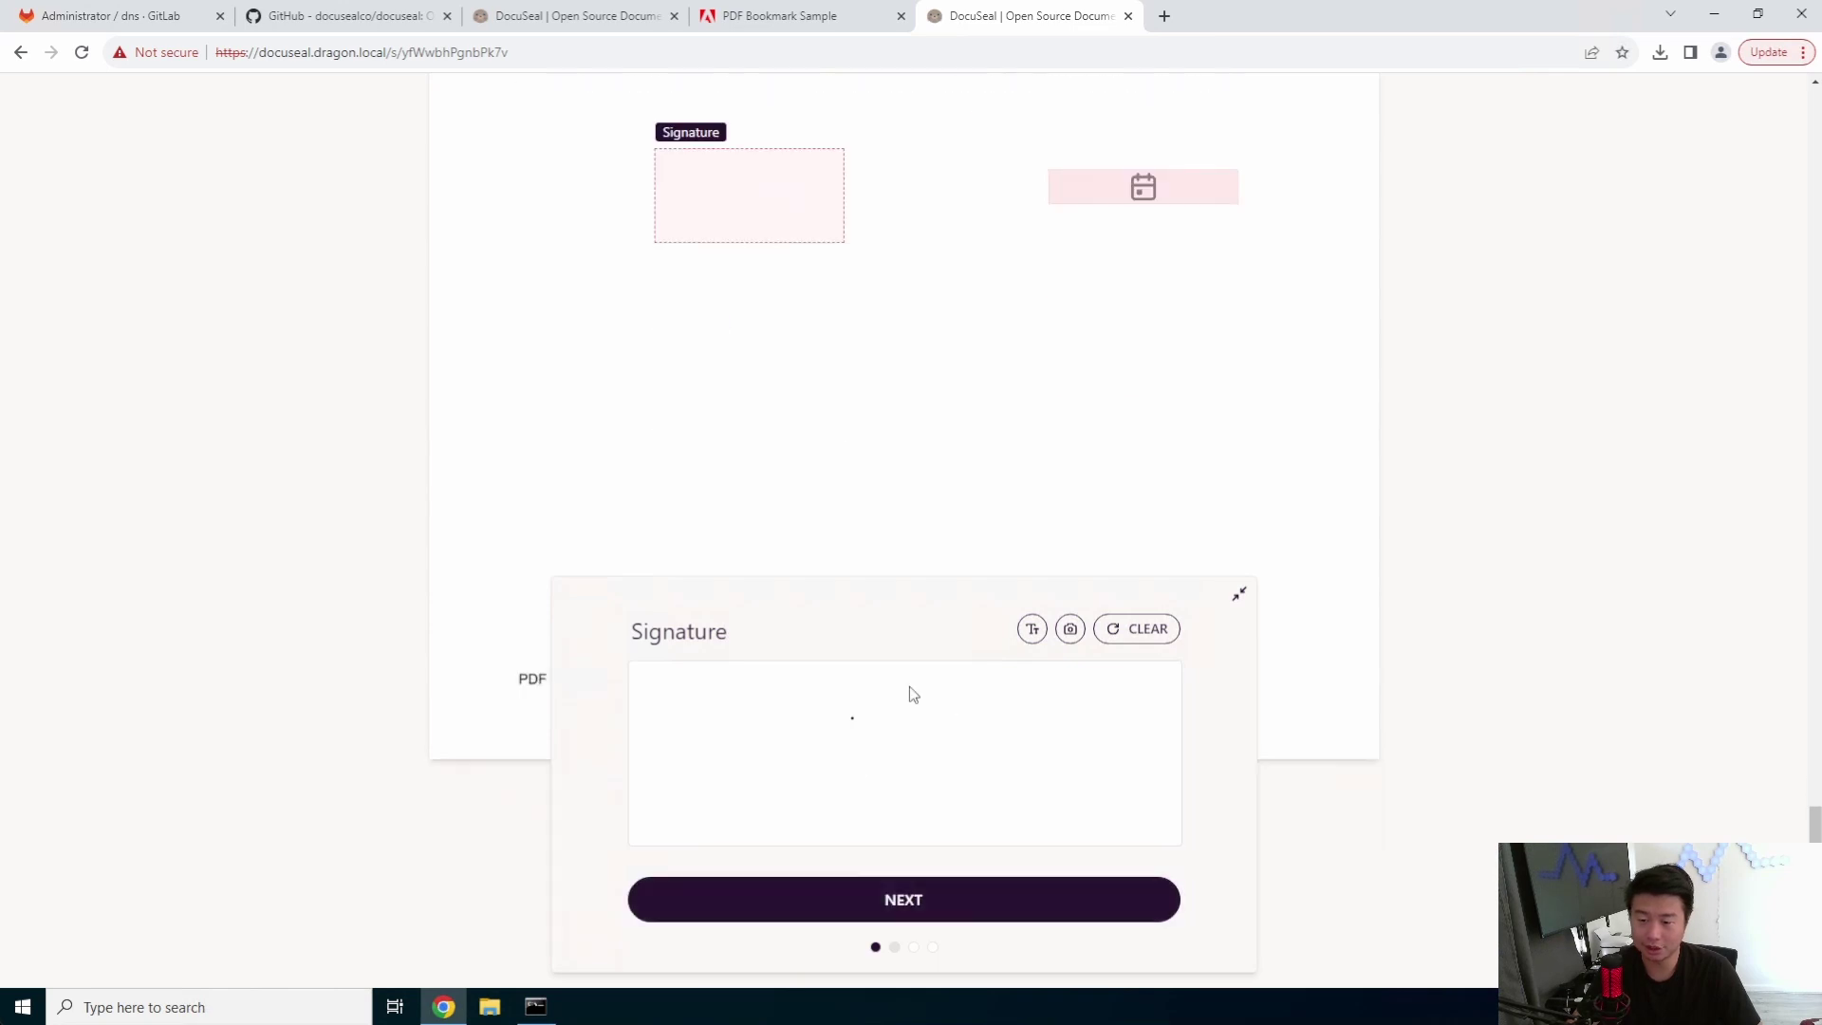
click(1033, 629)
text(test)
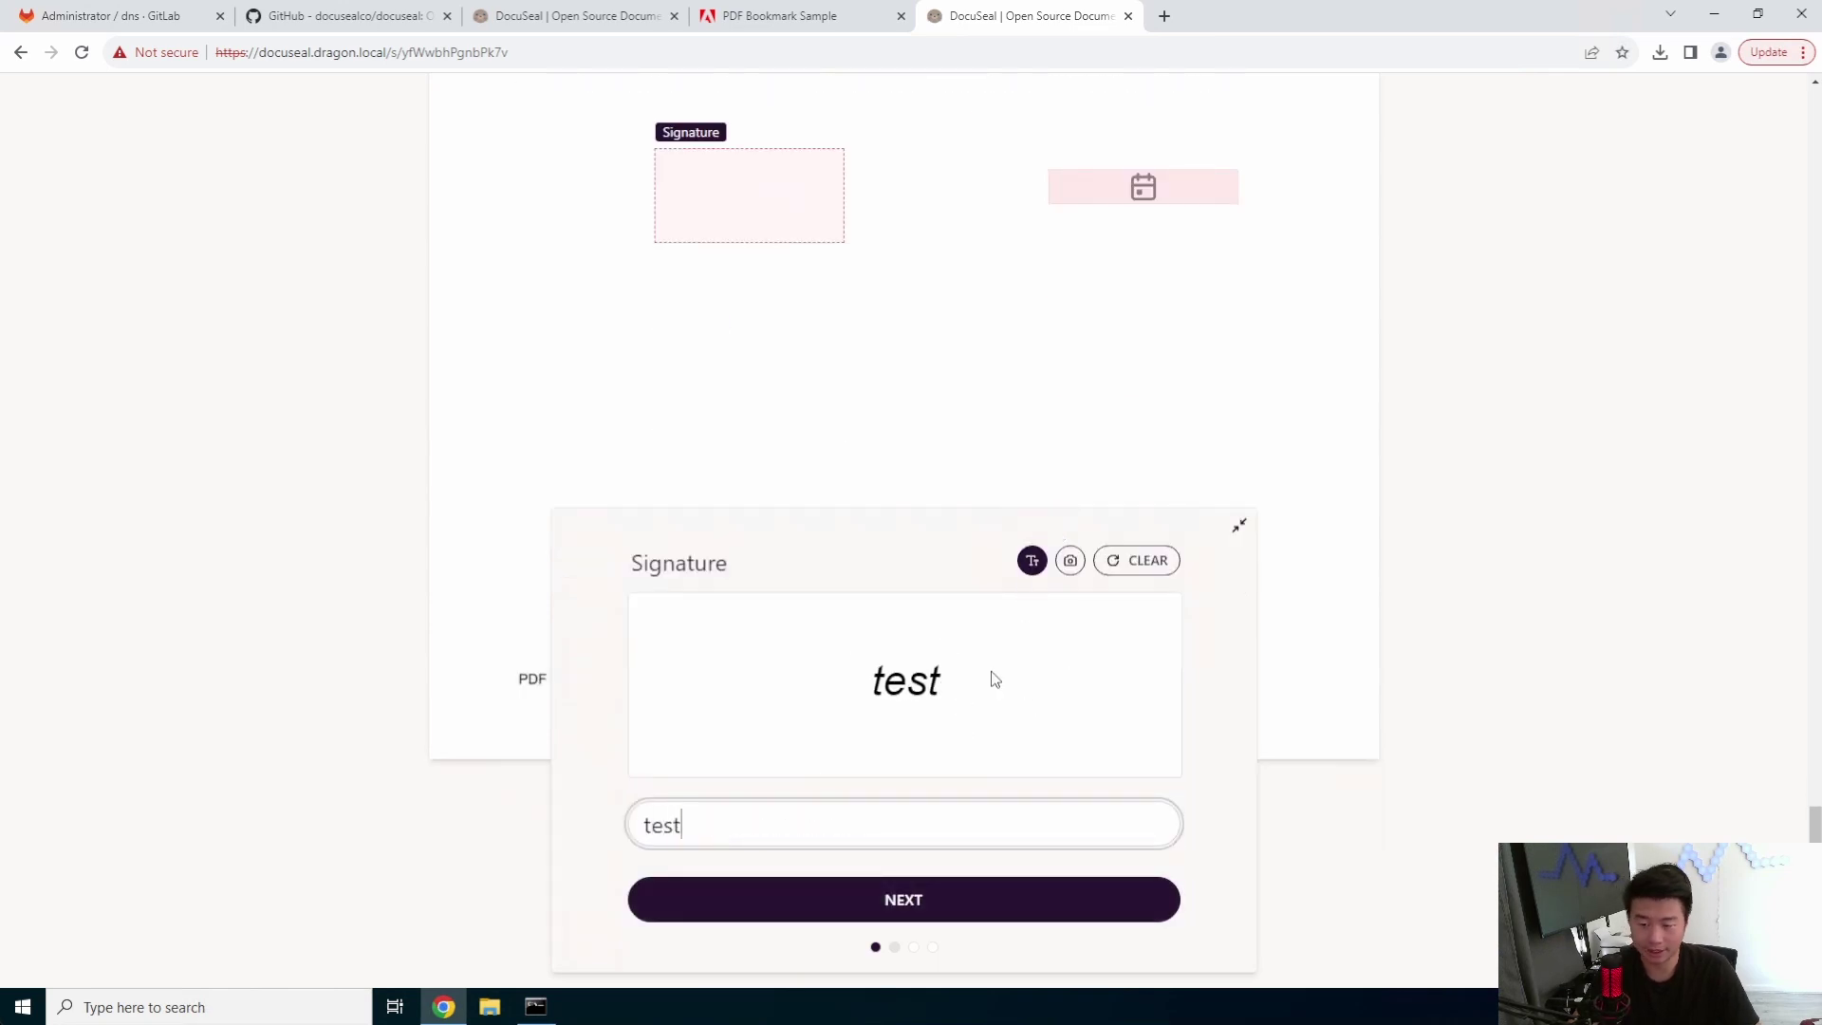
click(914, 905)
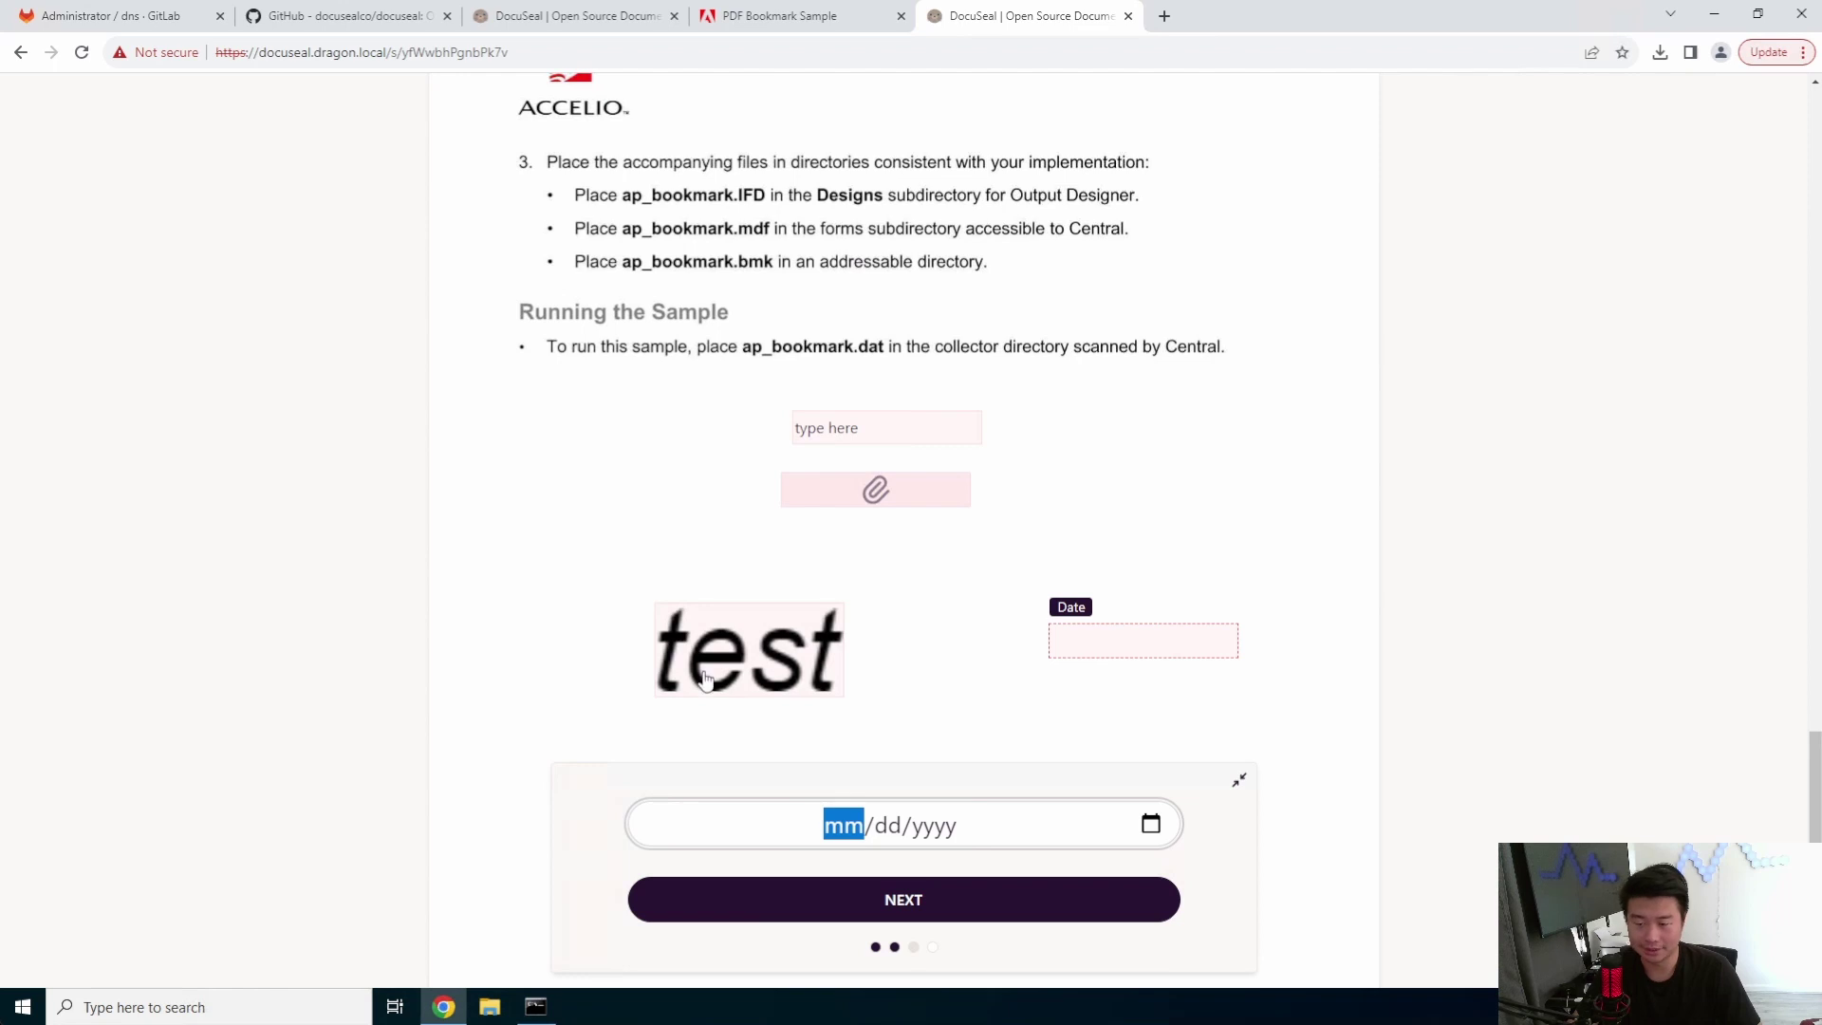
- Set the date to September 18, 2023 and open the attachment file picker
click(1152, 824)
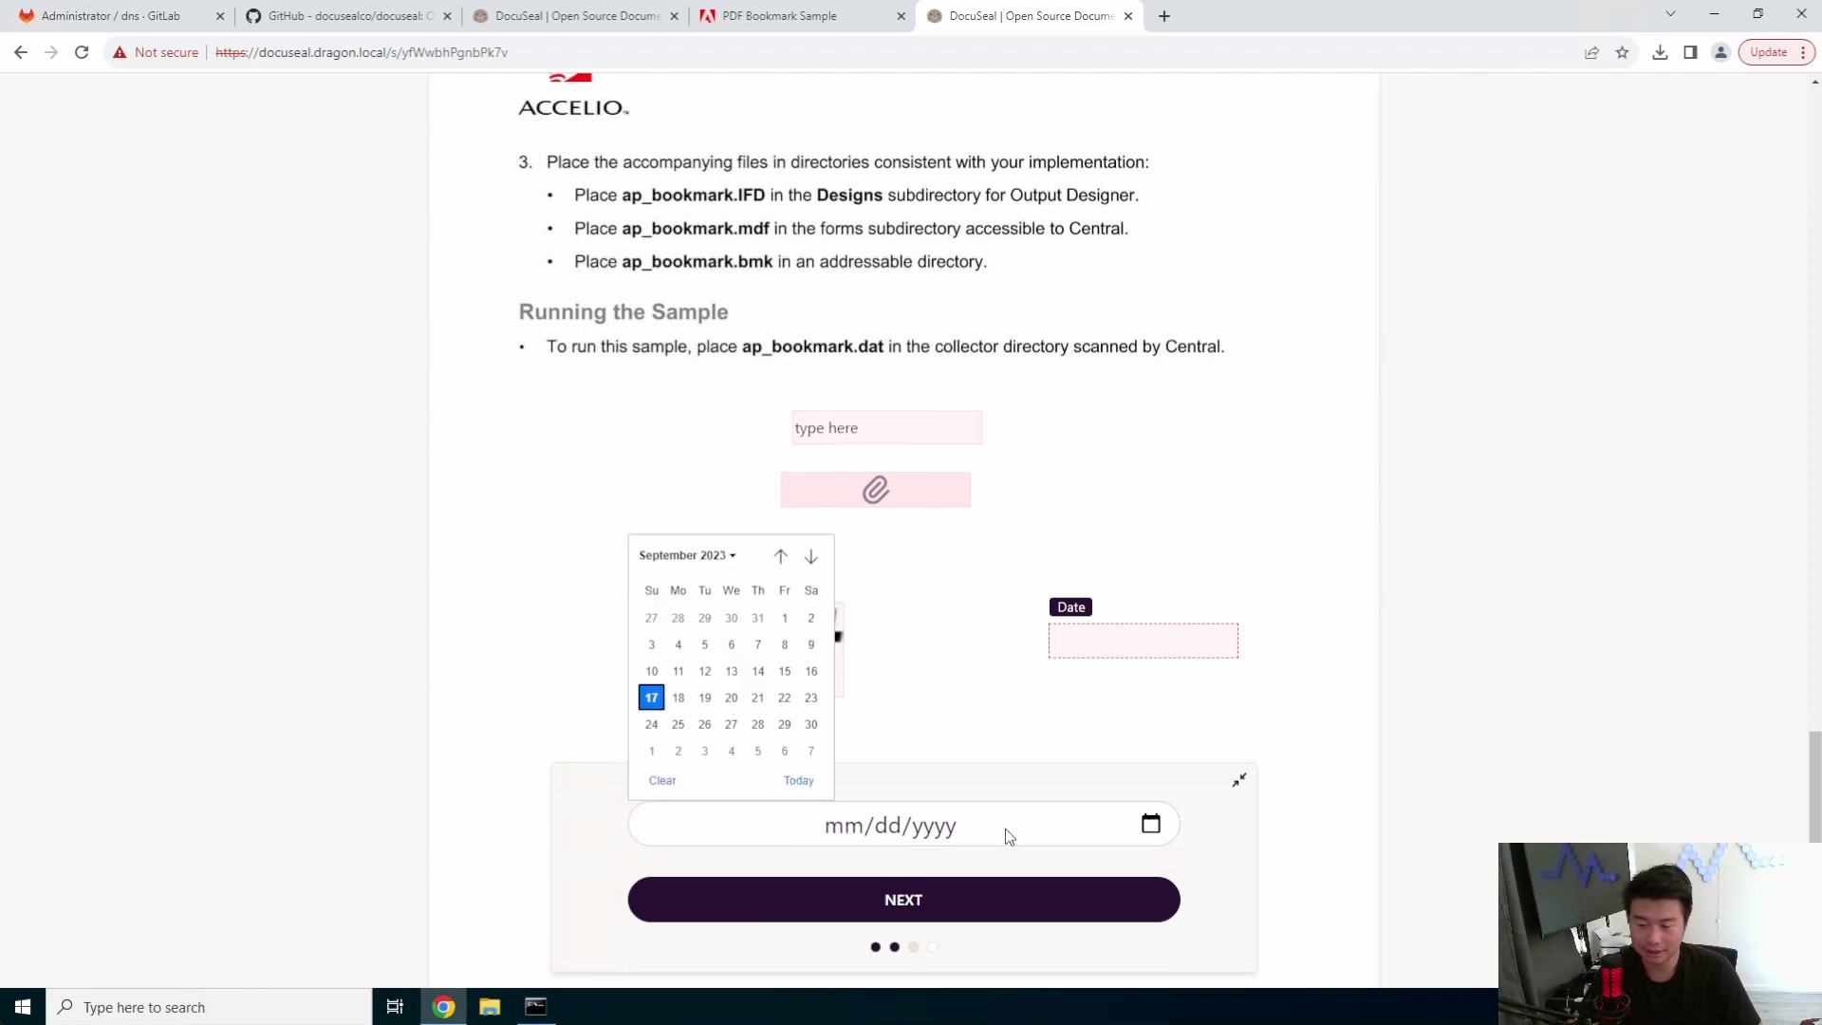
click(680, 696)
click(981, 886)
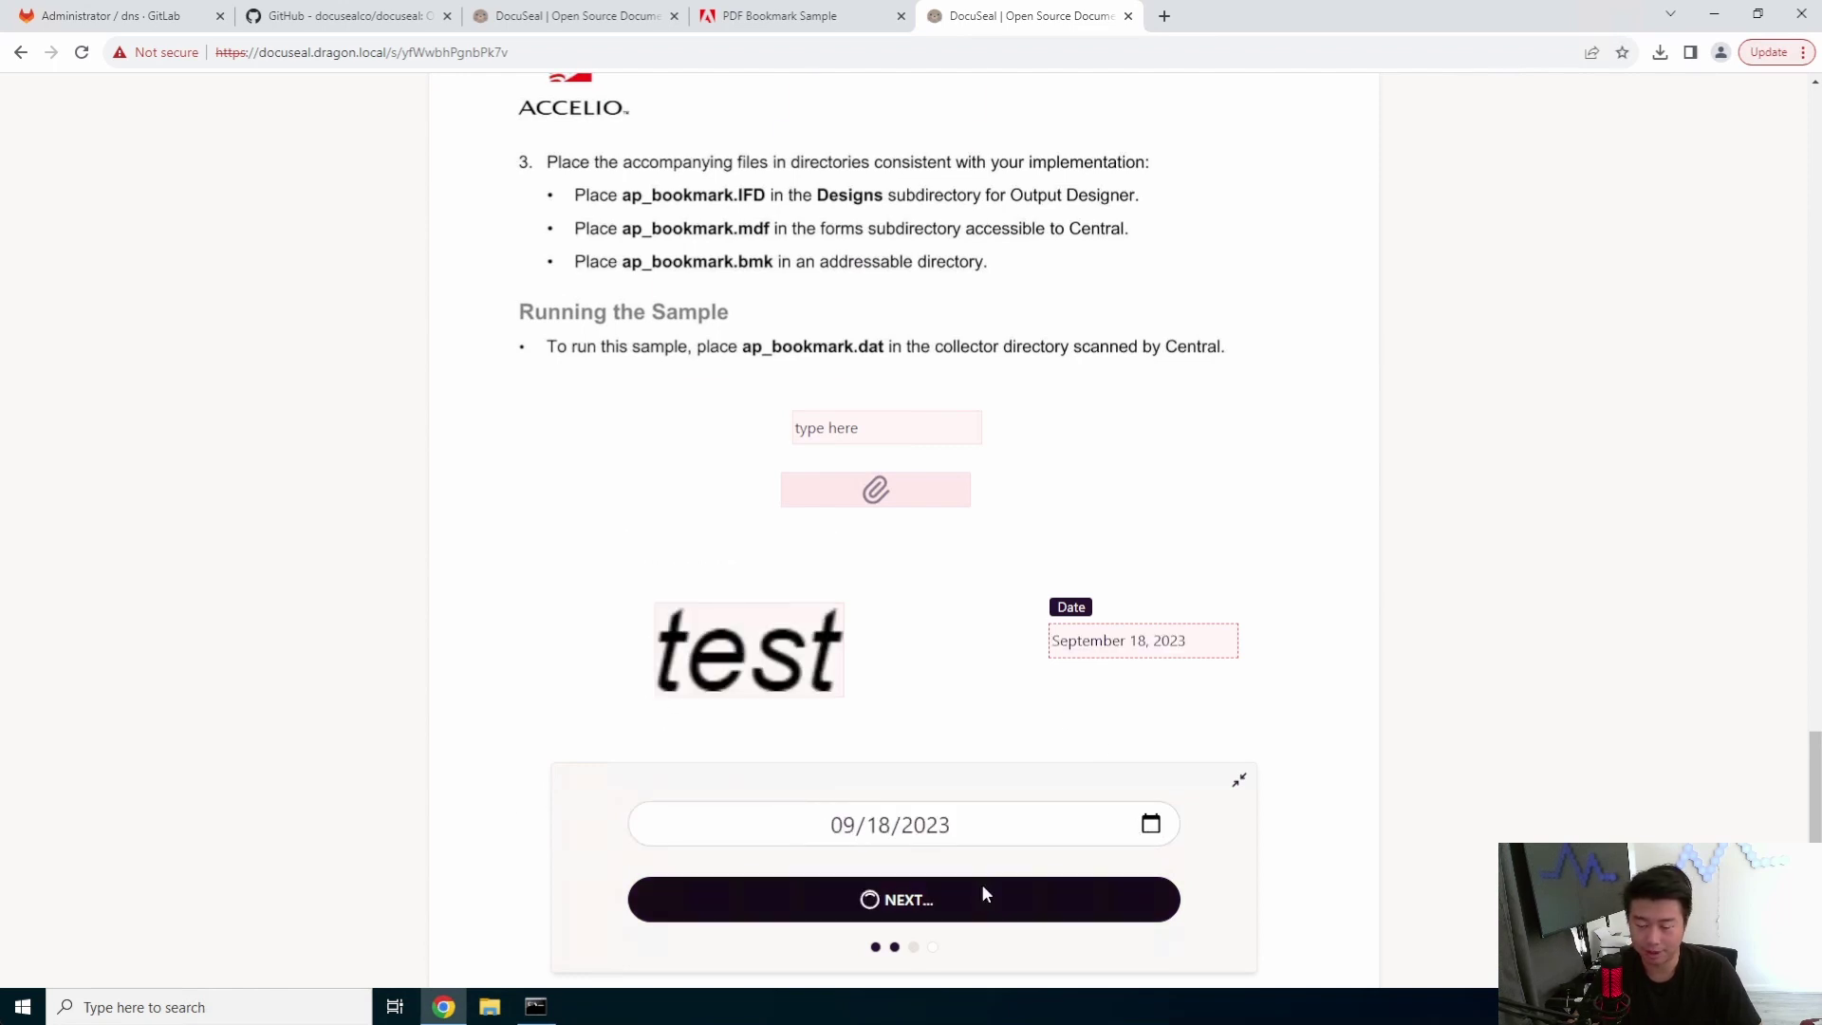
click(874, 370)
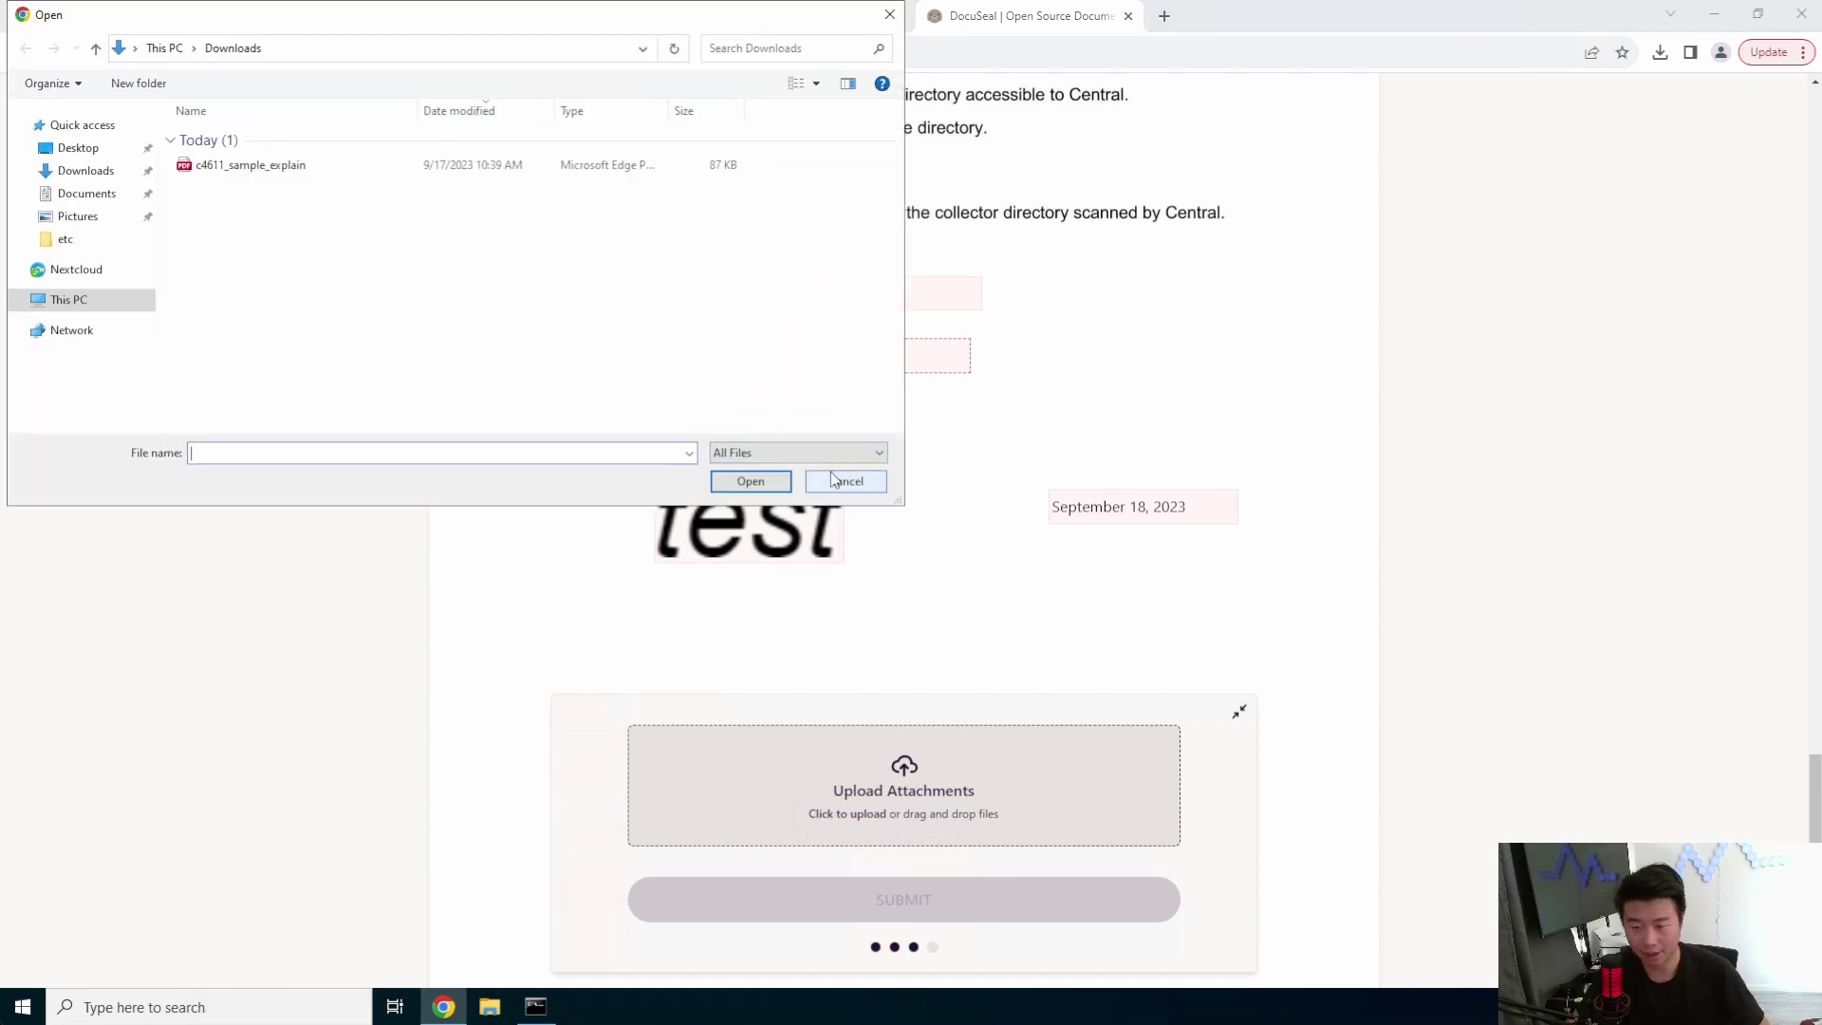
- Cancel the file picker without attaching anything and scroll through the filled document
click(861, 481)
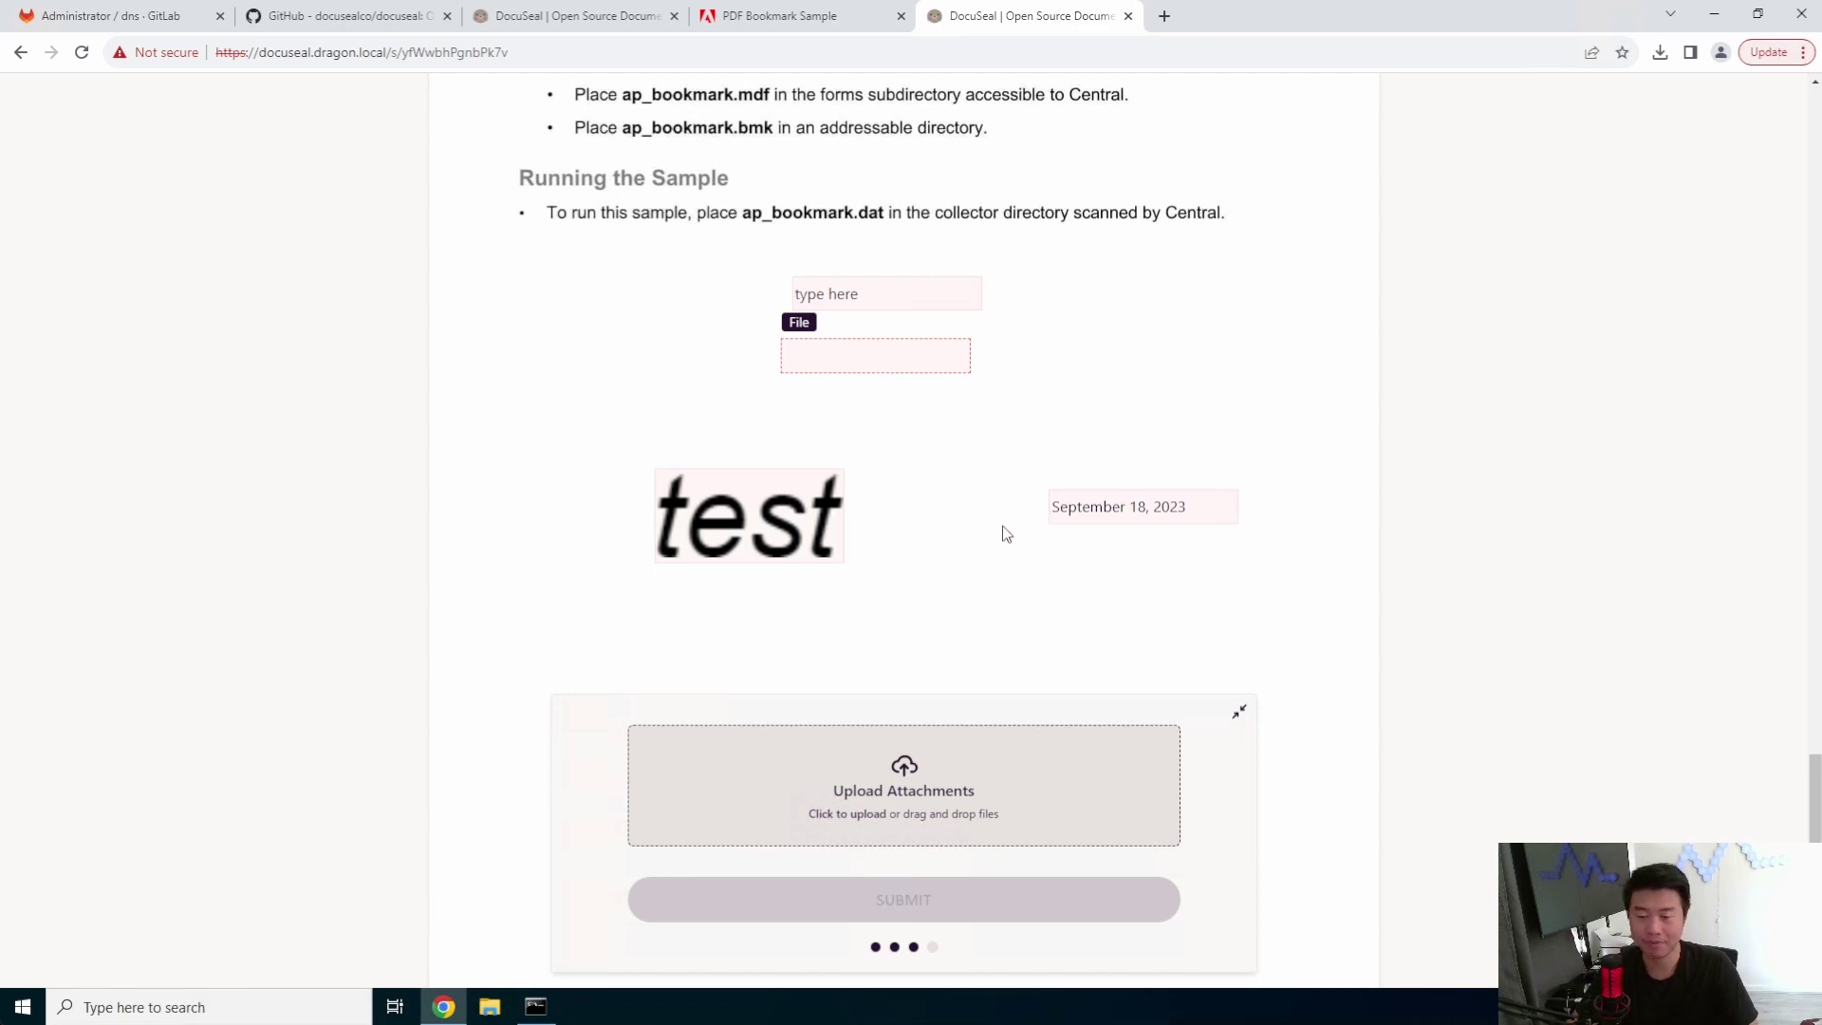
scroll(1072, 550, up, 2)
scroll(1091, 552, down, 2)
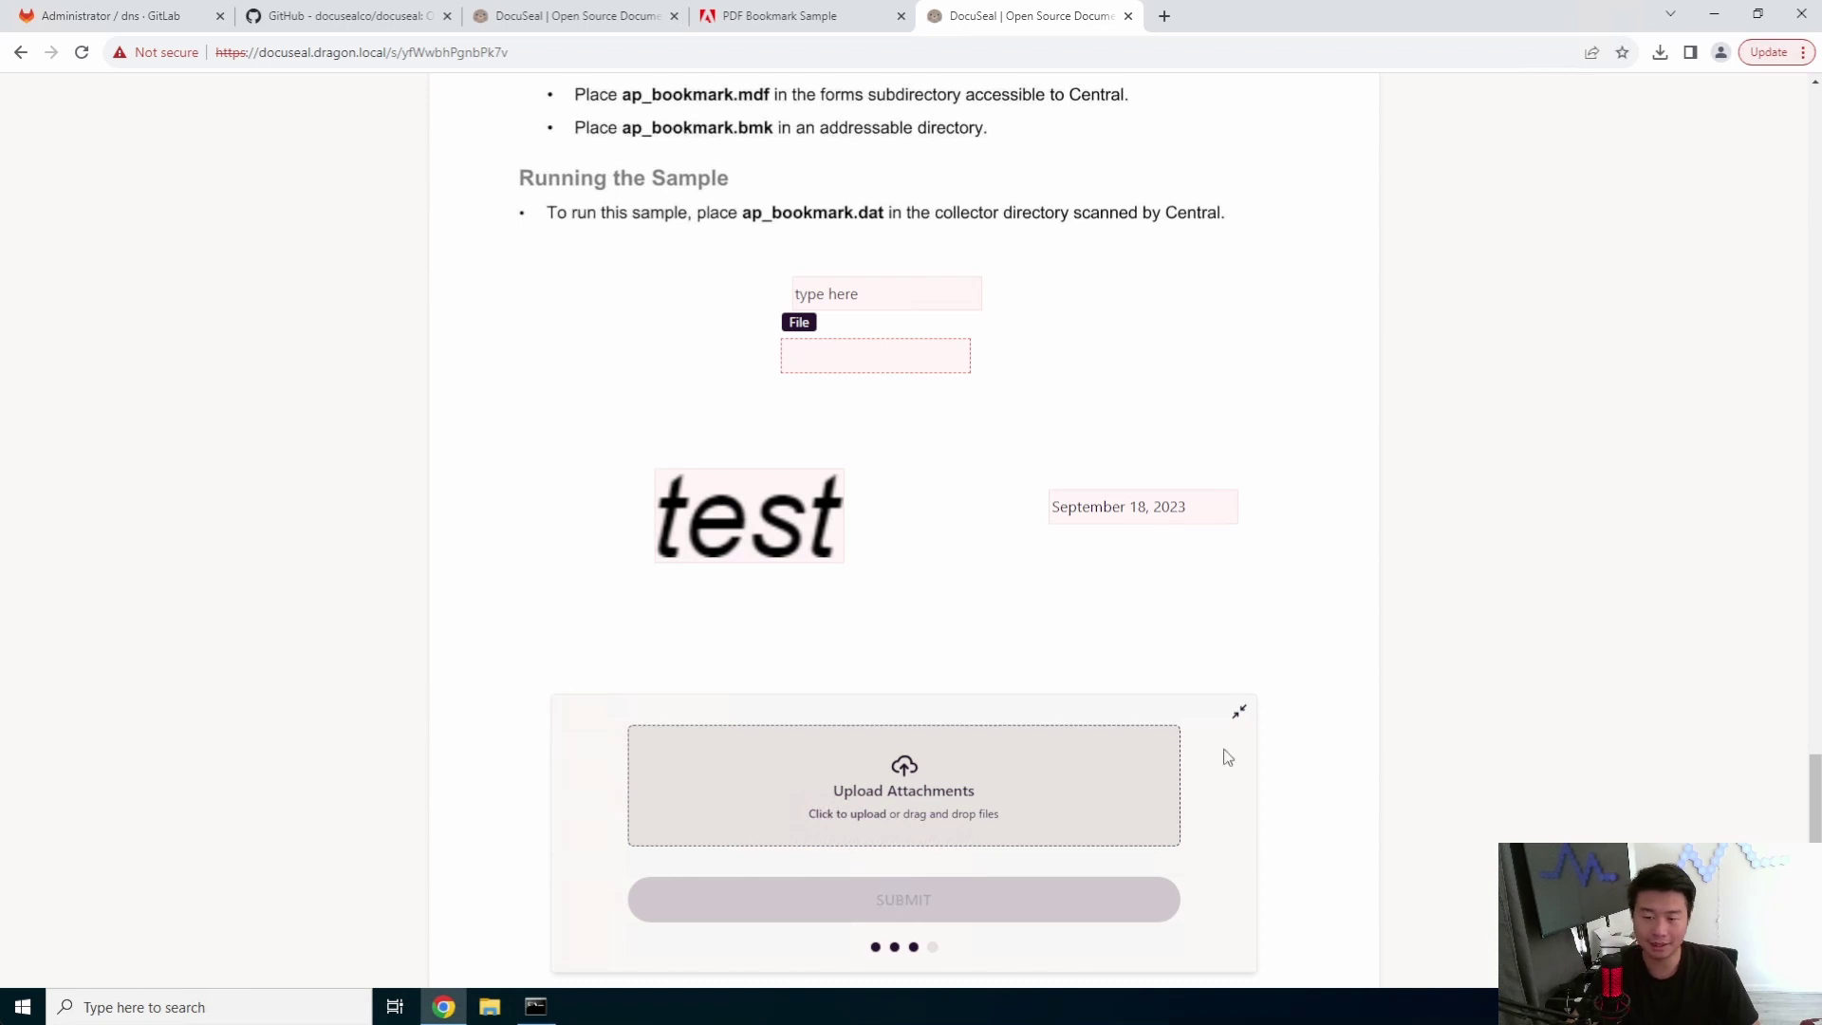
scroll(1158, 498, up, 3)
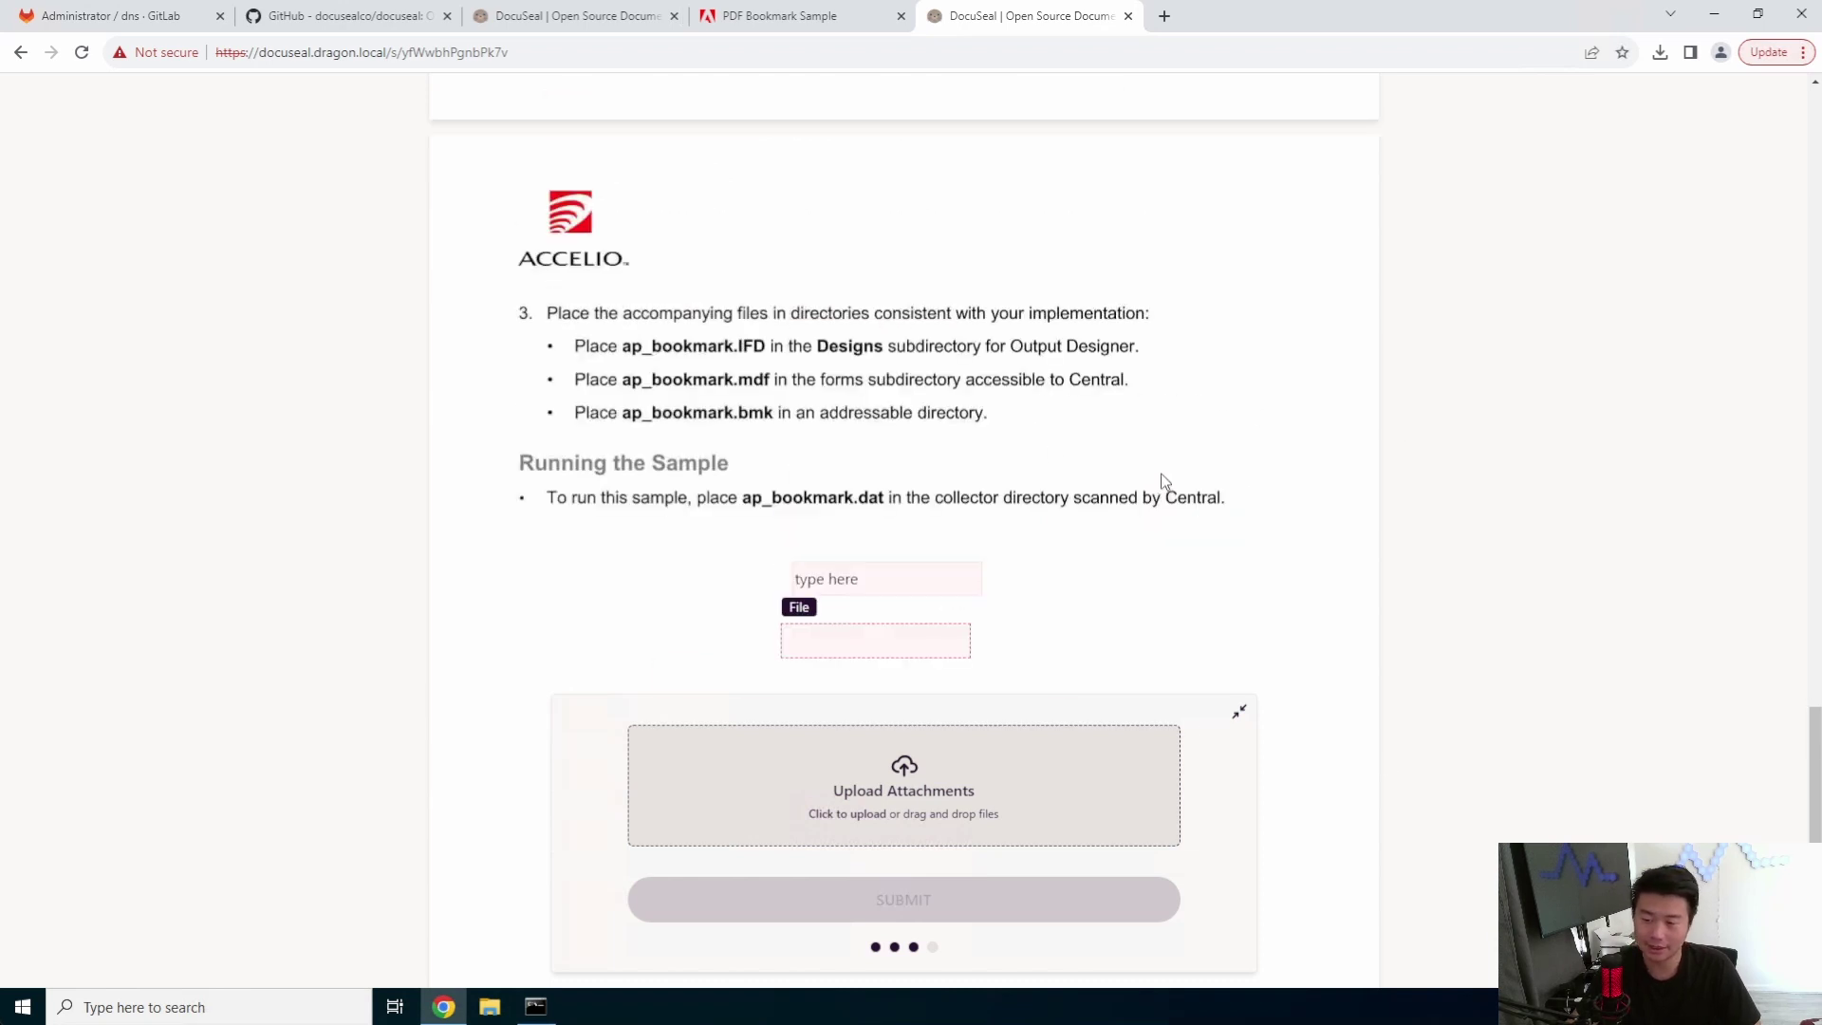
scroll(1194, 503, down, 3)
scroll(976, 275, up, 2)
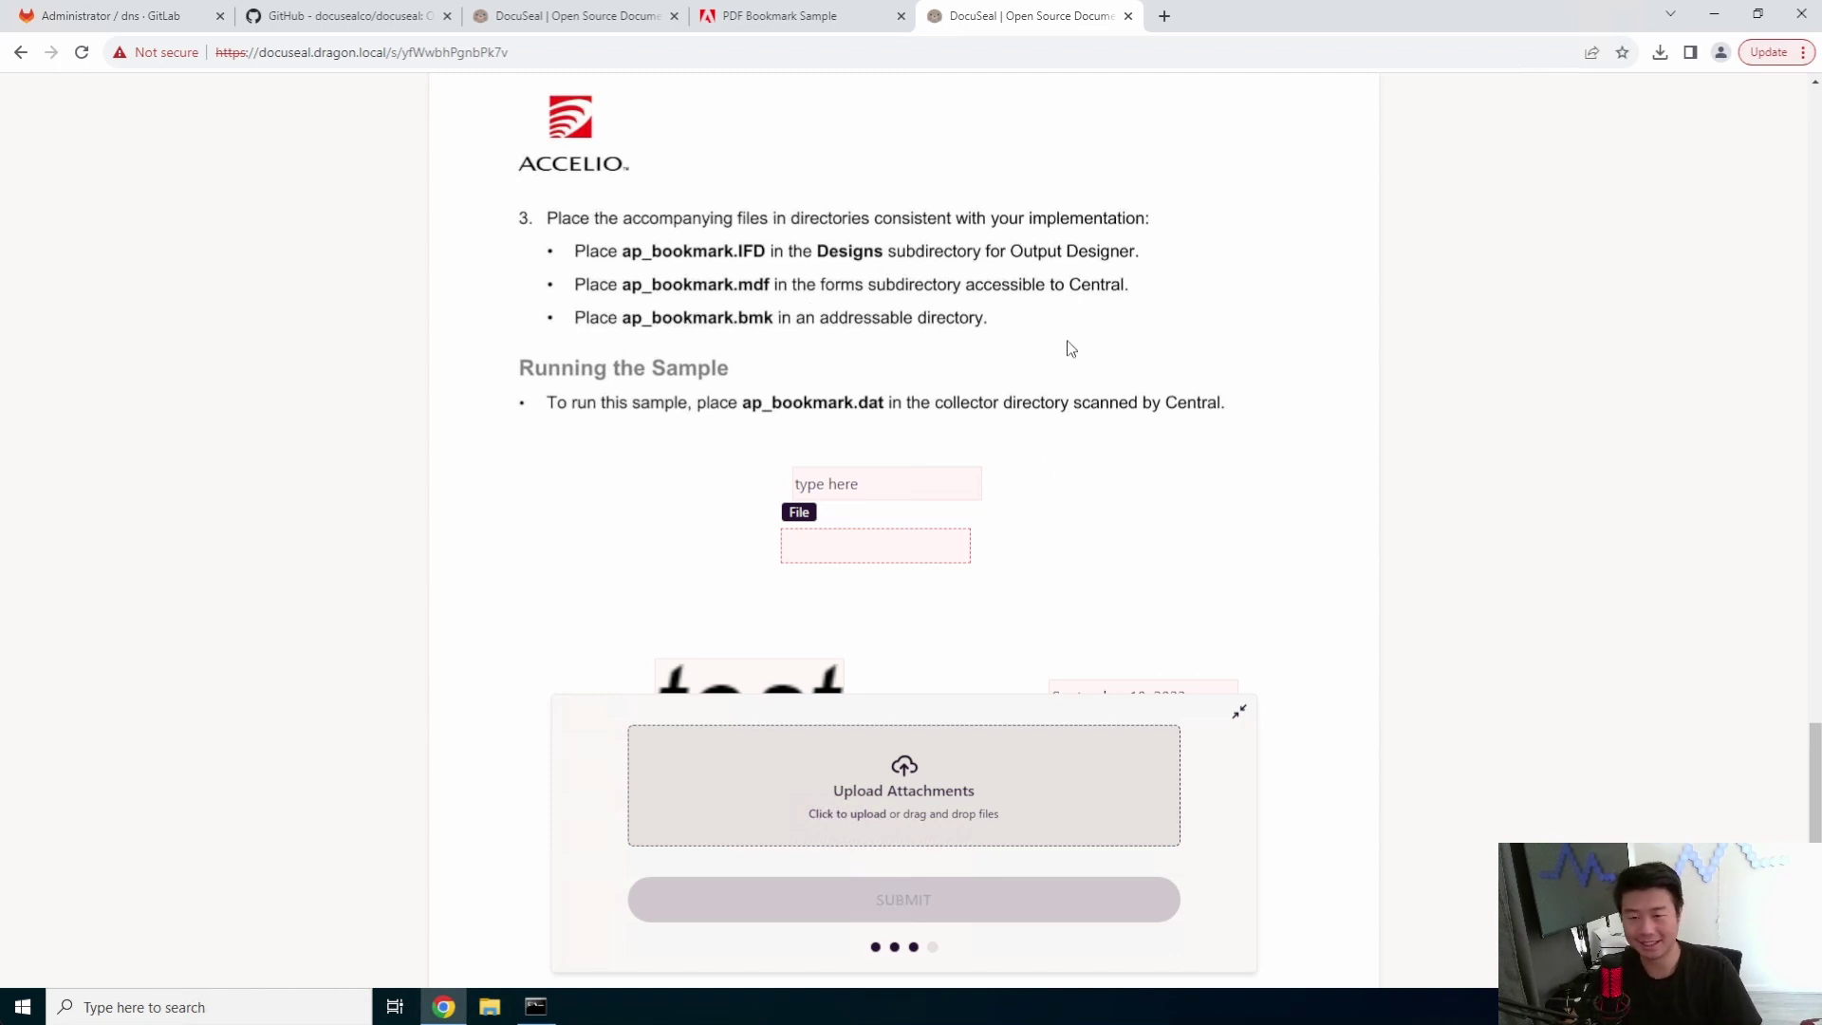
scroll(1077, 447, down, 2)
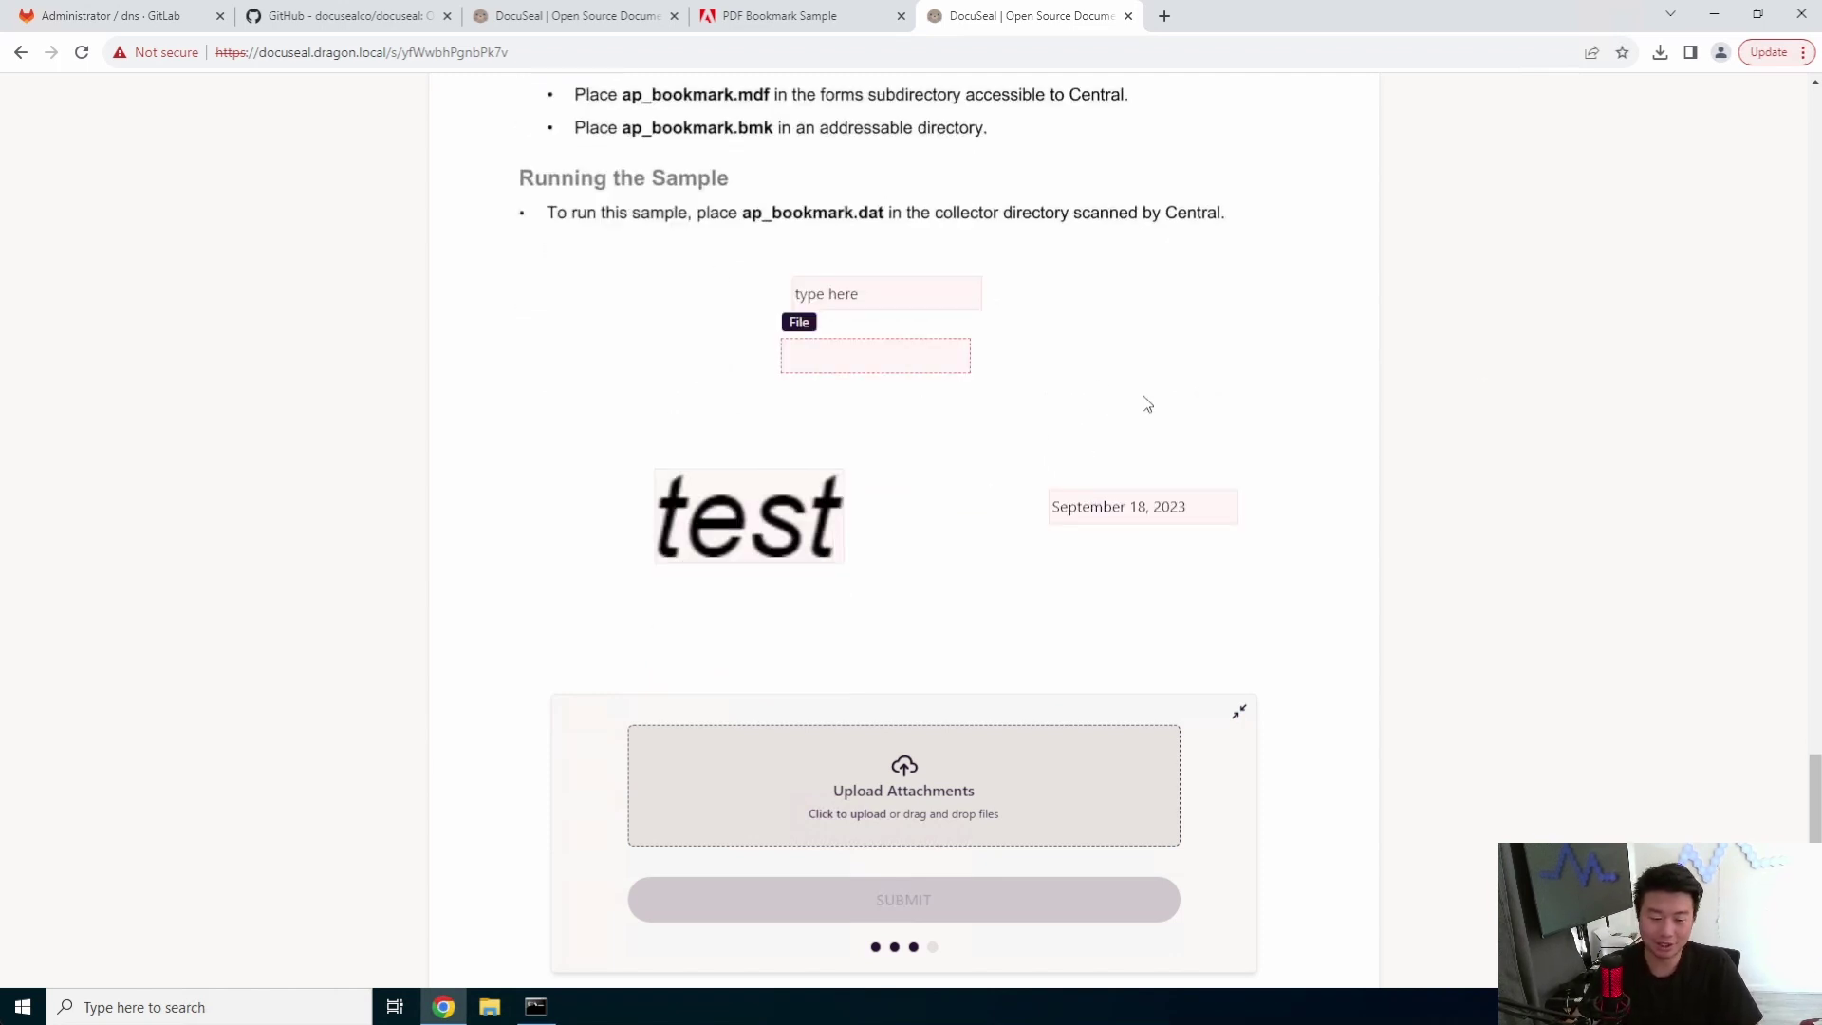
scroll(1176, 456, up, 19)
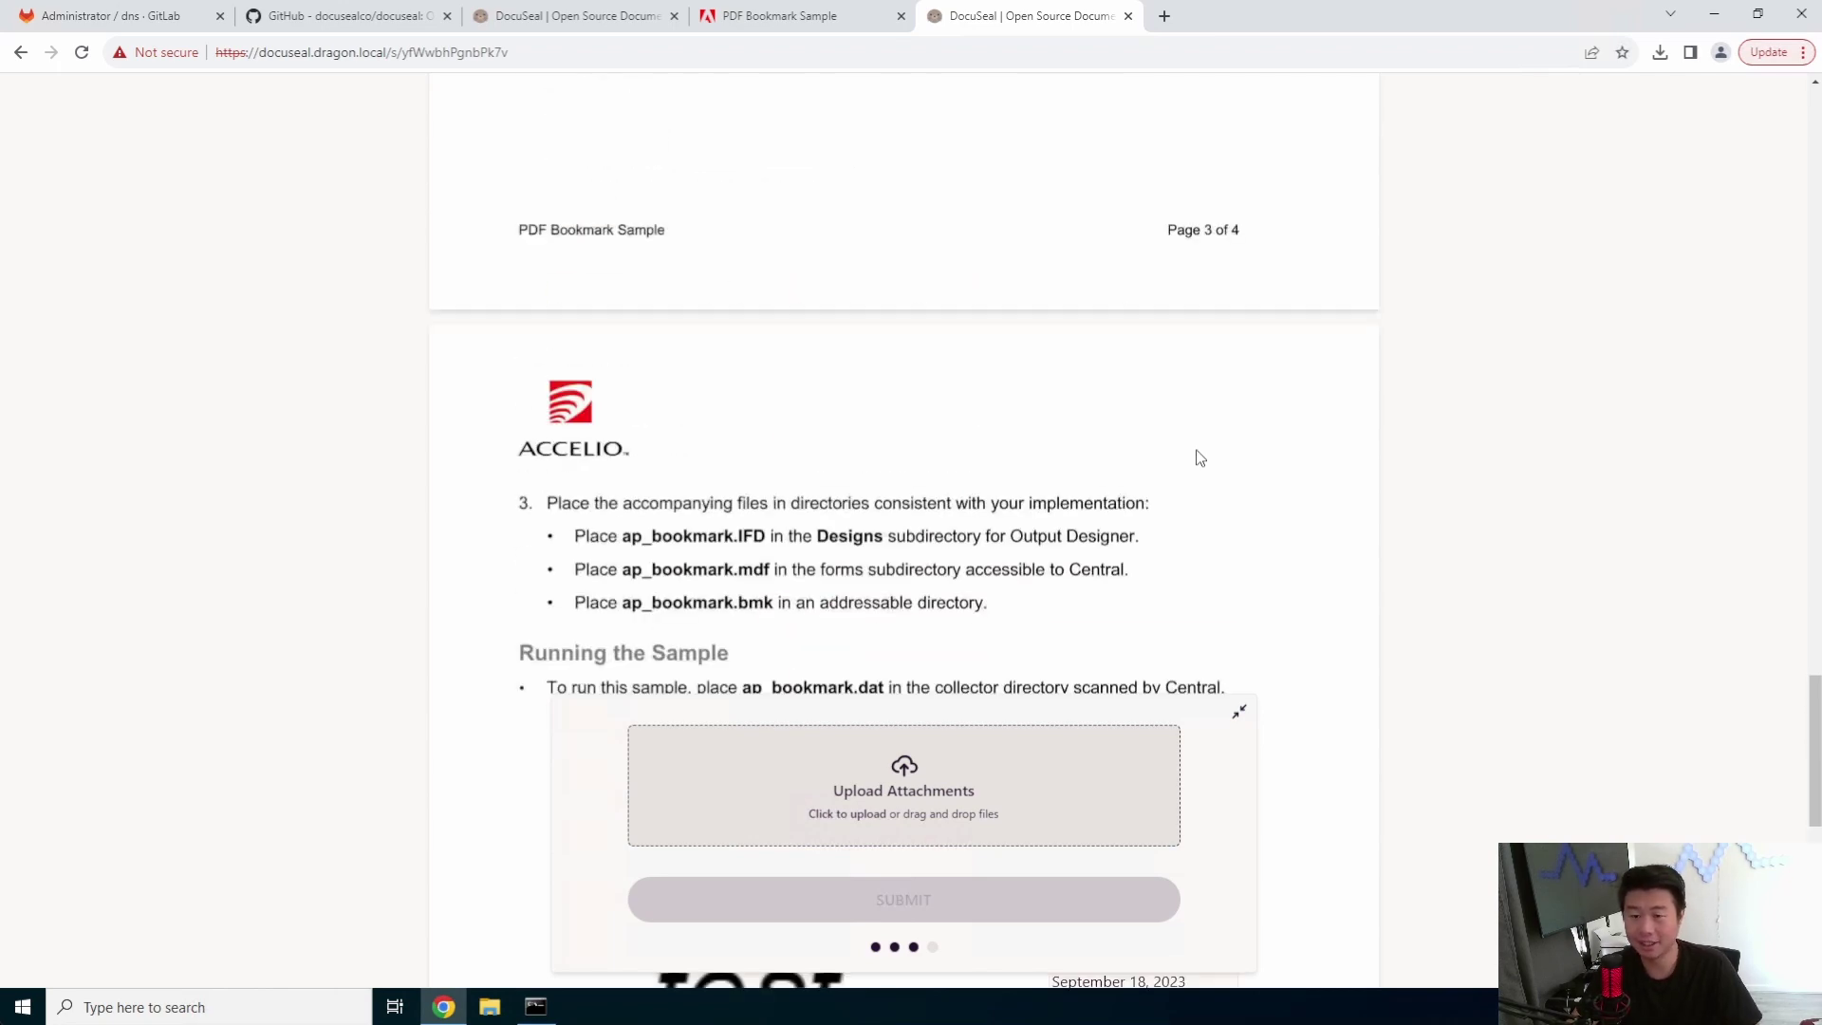
scroll(1194, 500, up, 20)
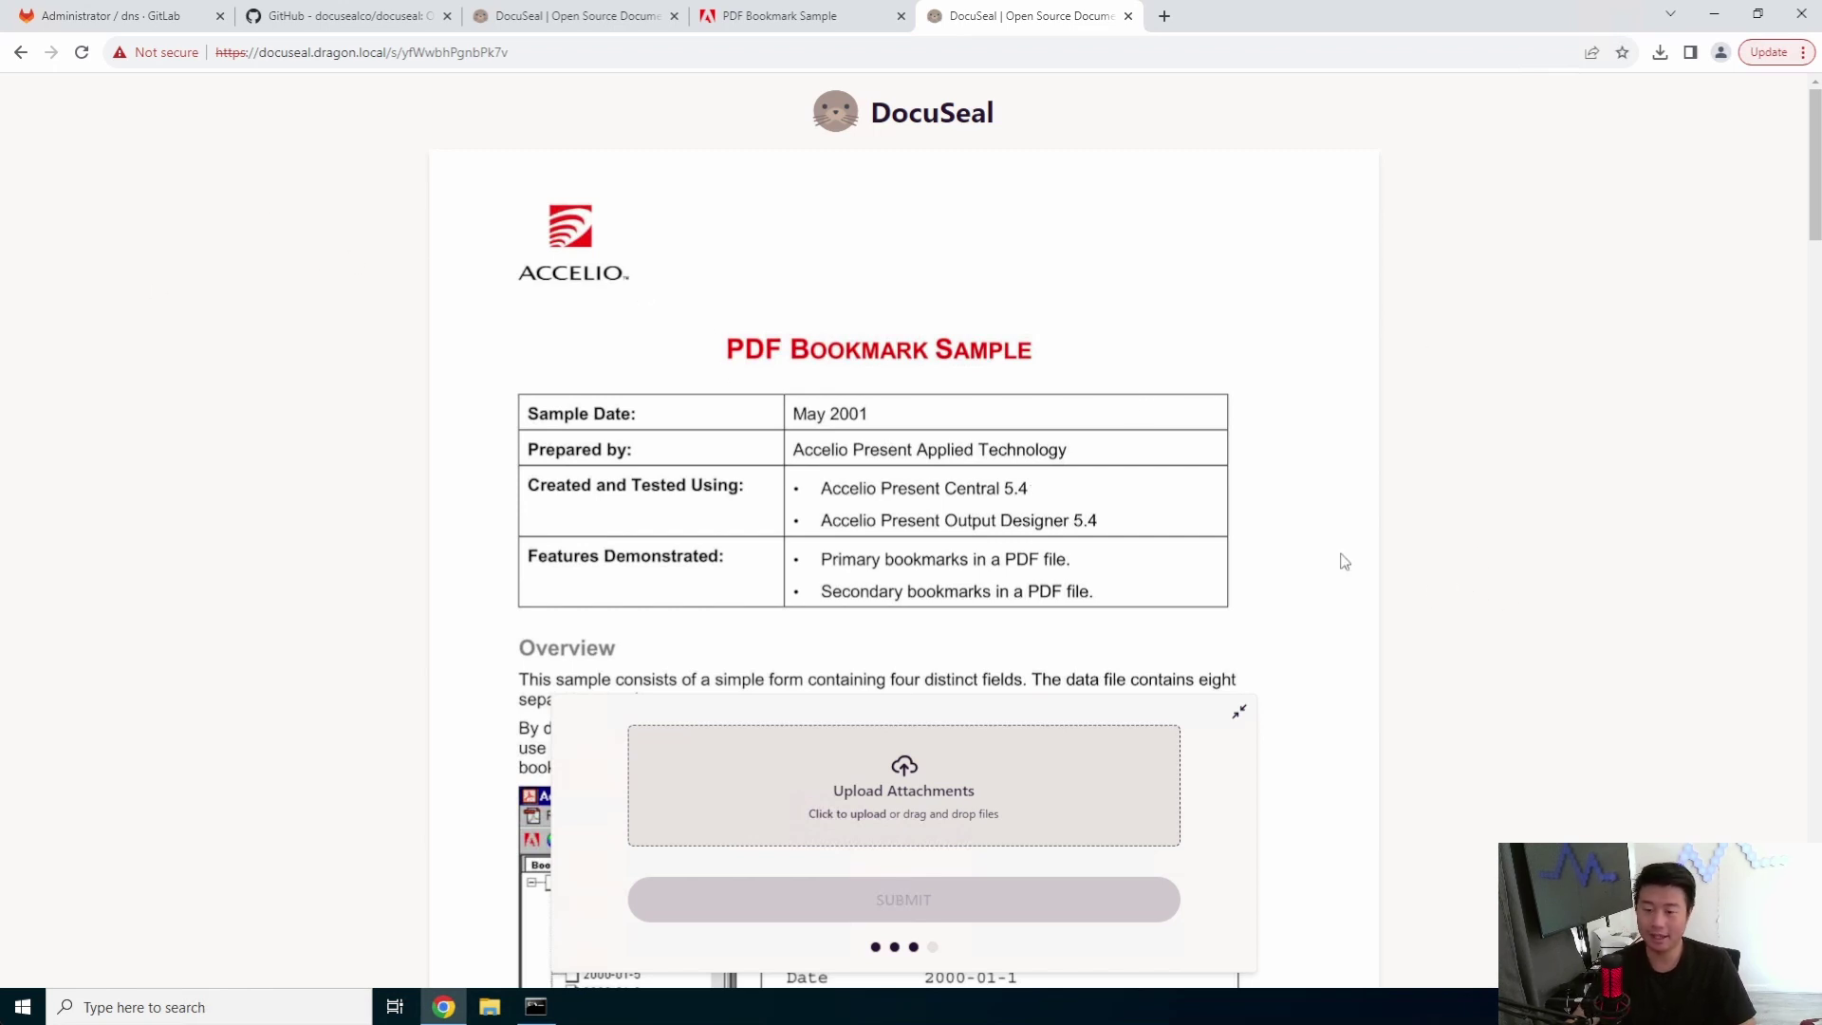
scroll(1050, 655, down, 20)
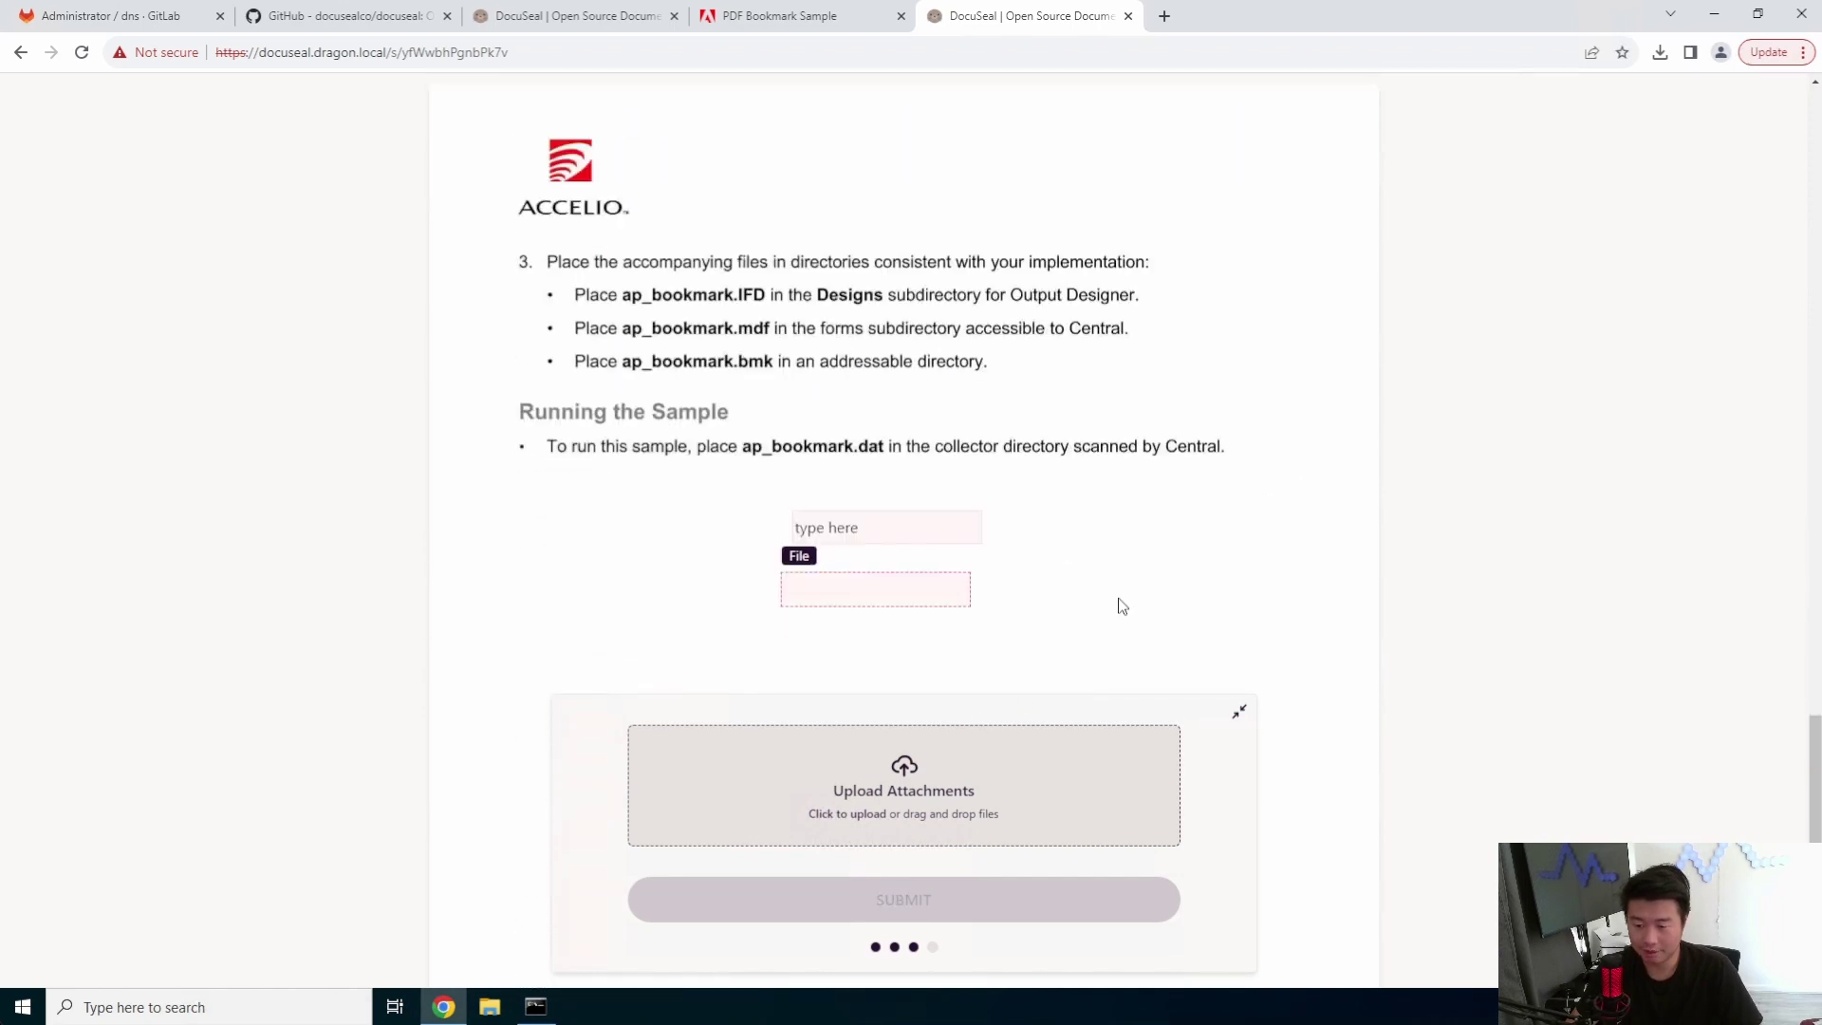
scroll(1122, 606, down, 10)
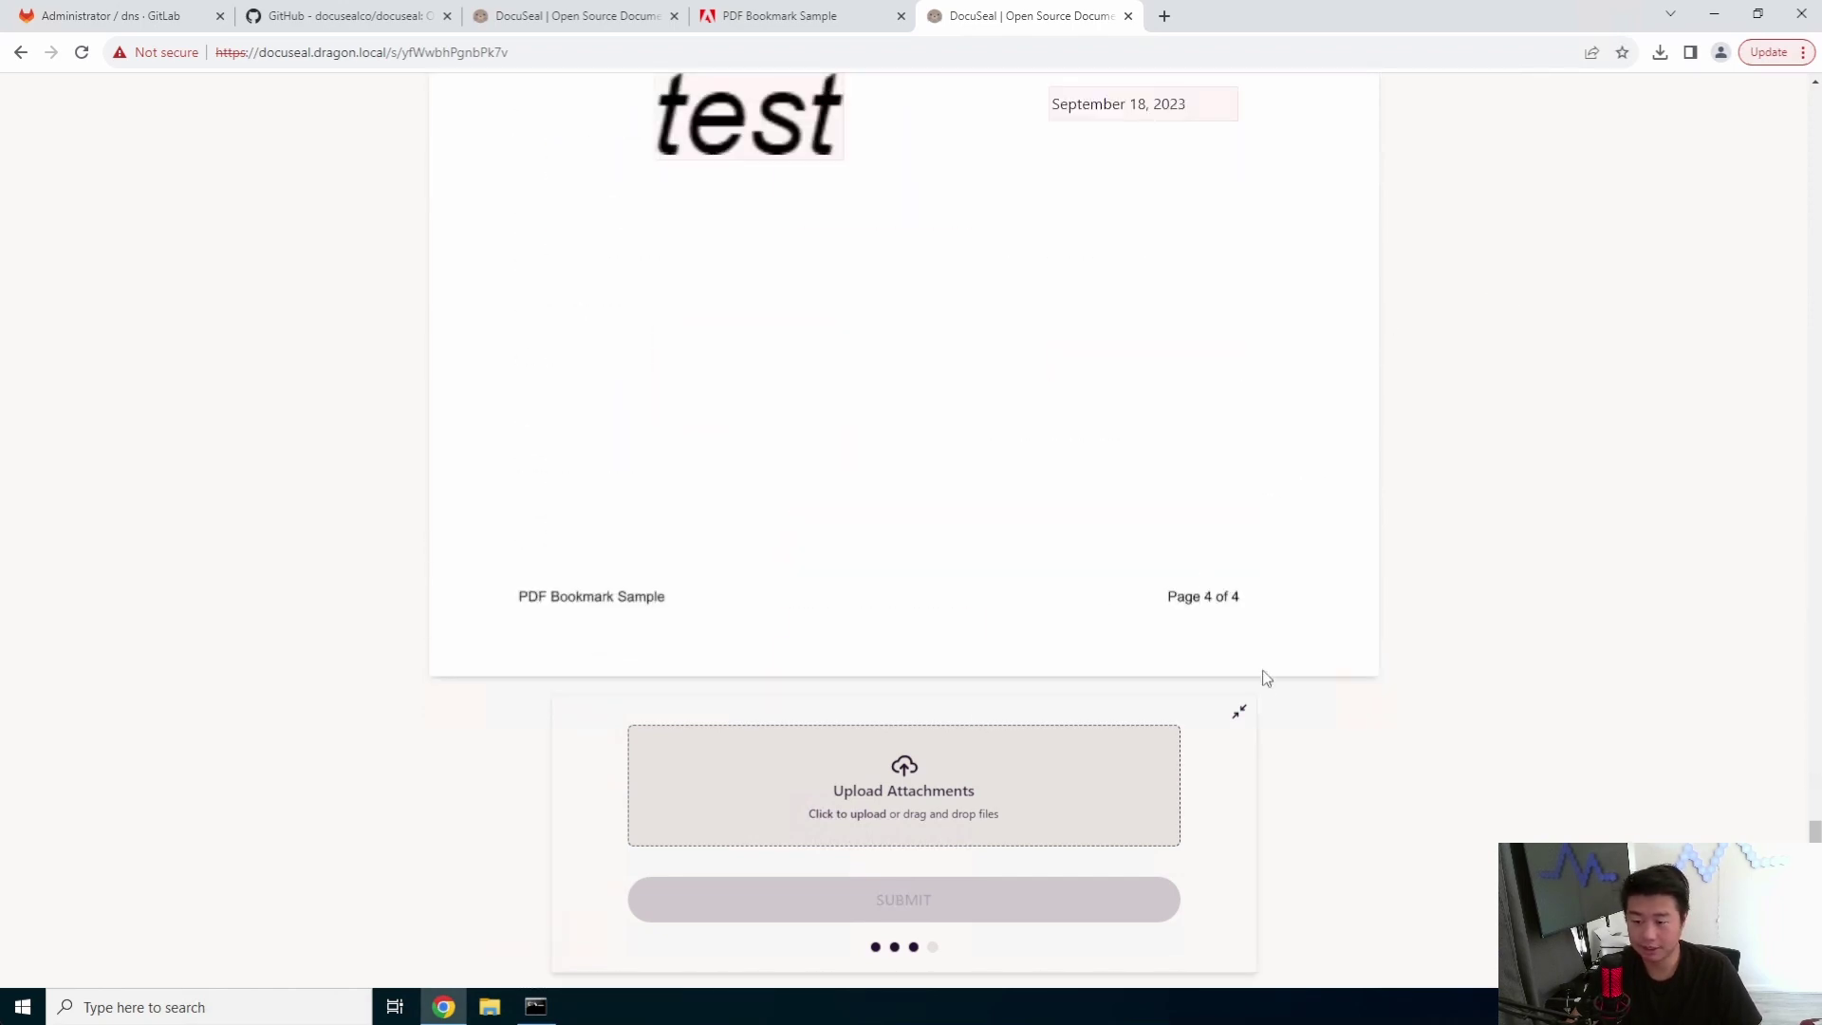
- Collapse and re-expand the form panel, then reopen the attachment file picker
click(1239, 714)
click(930, 968)
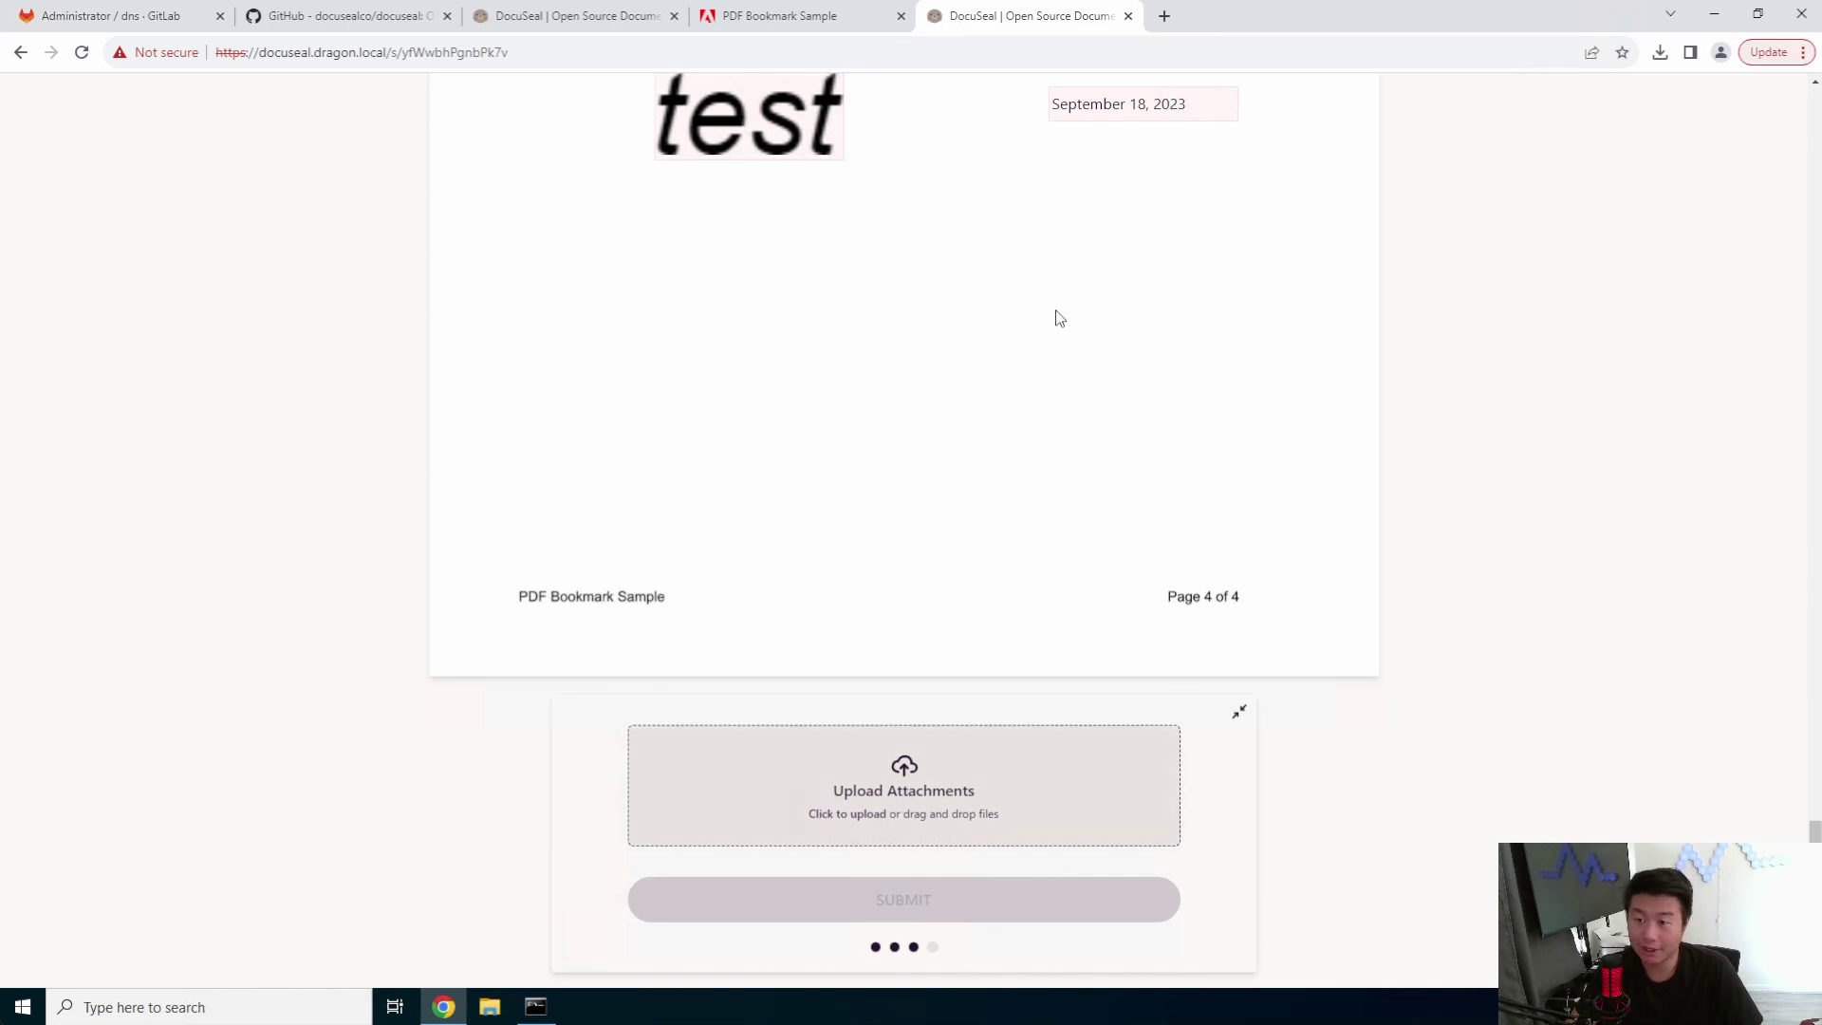
click(952, 765)
- Attach c4611_sample_explain.pdf and submit the completed form
click(295, 166)
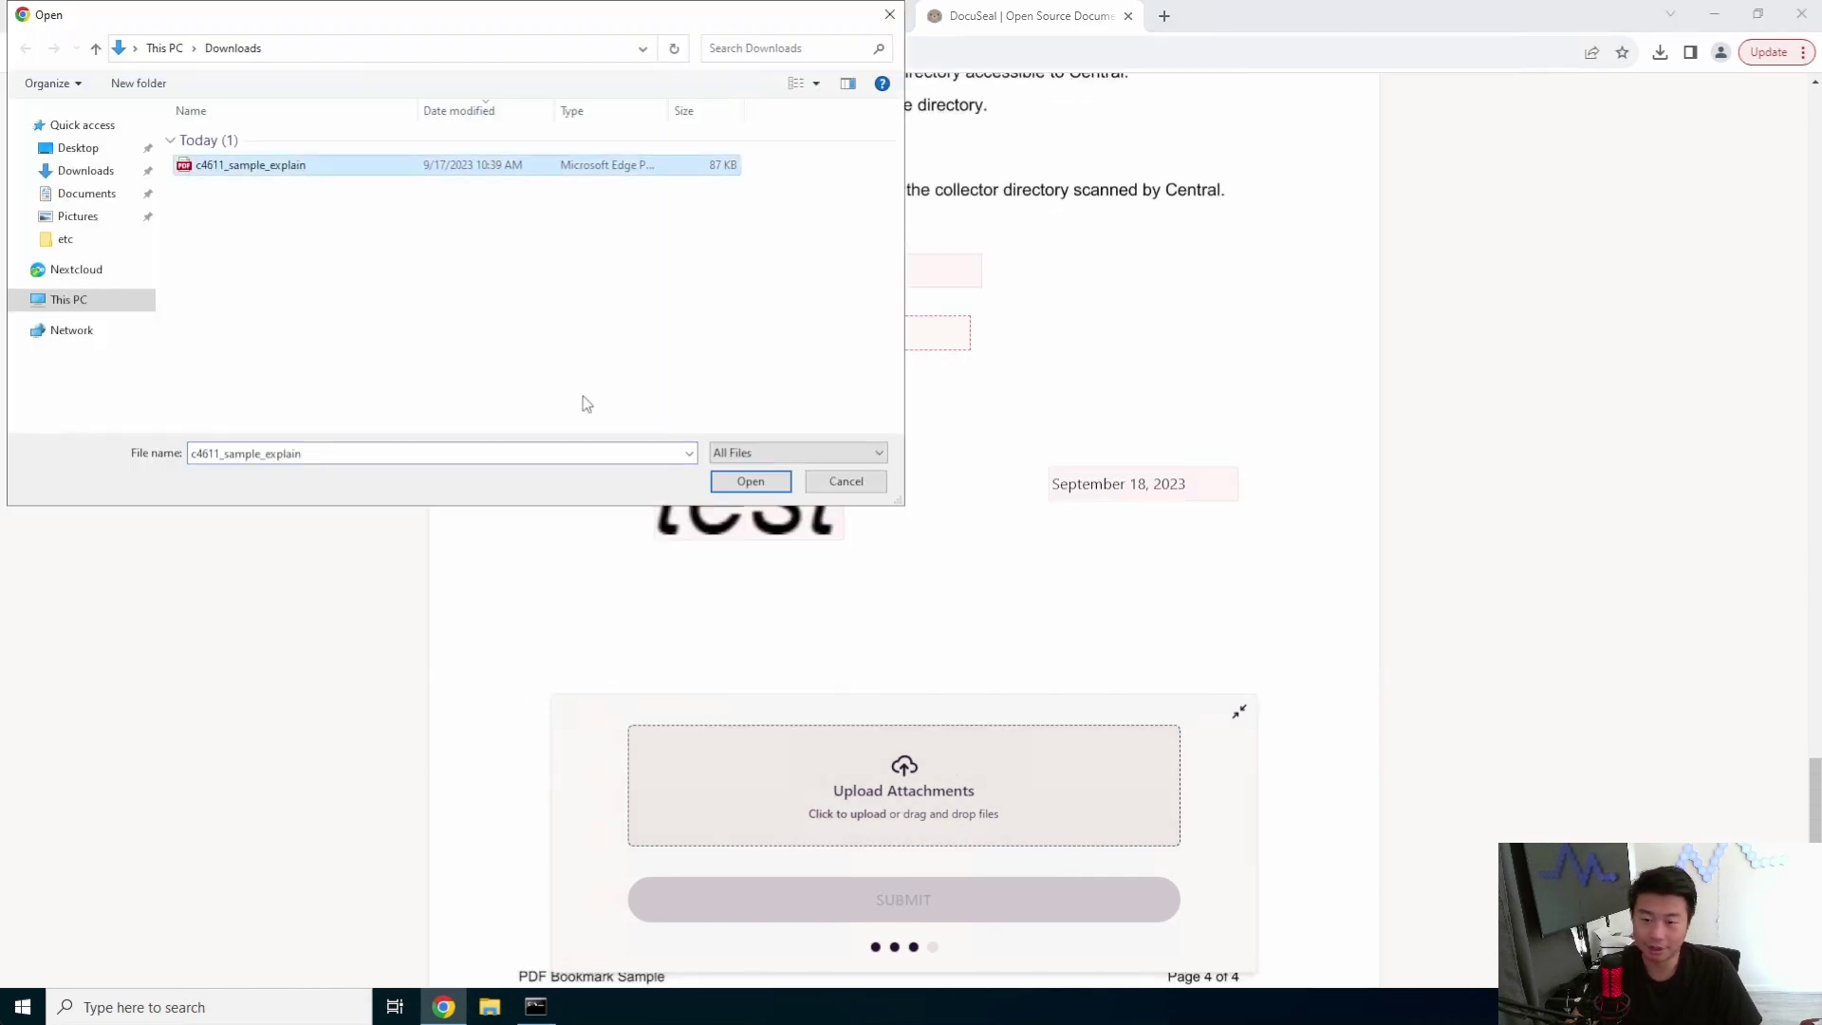
click(748, 482)
click(993, 900)
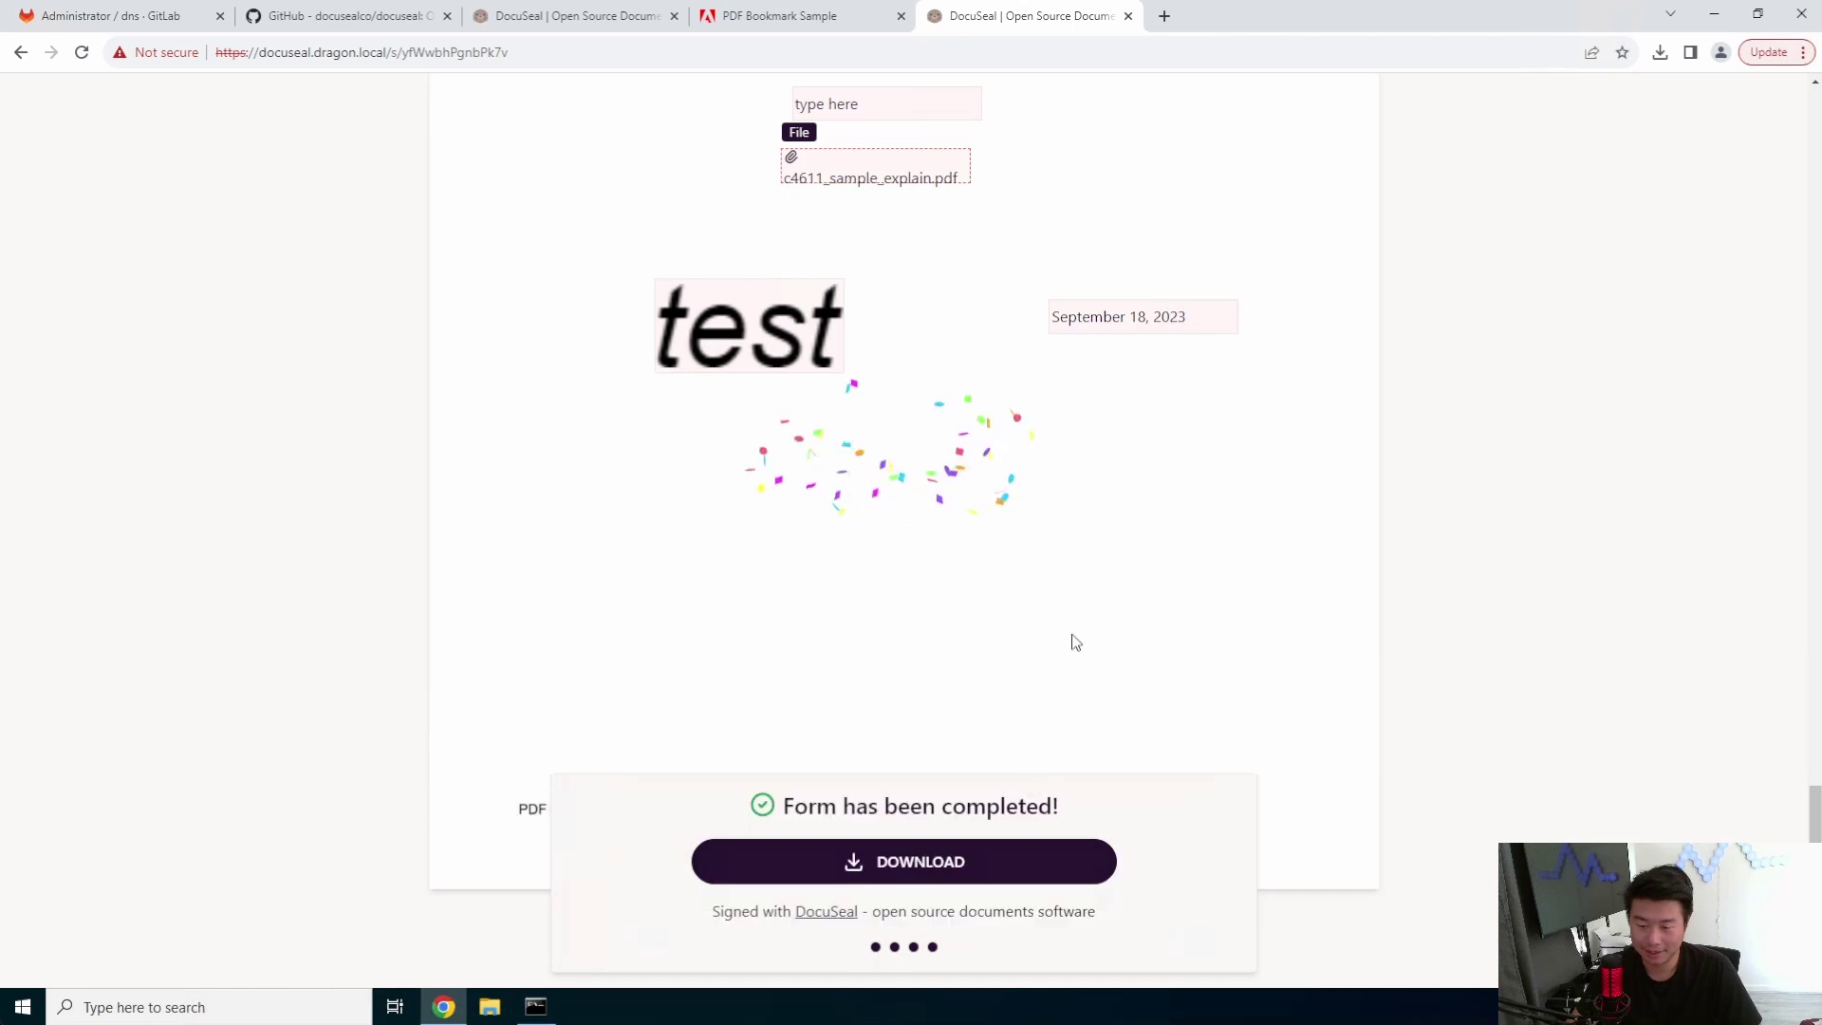
- Download the signed PDF and open it to check the filled fields
scroll(1094, 642, down, 2)
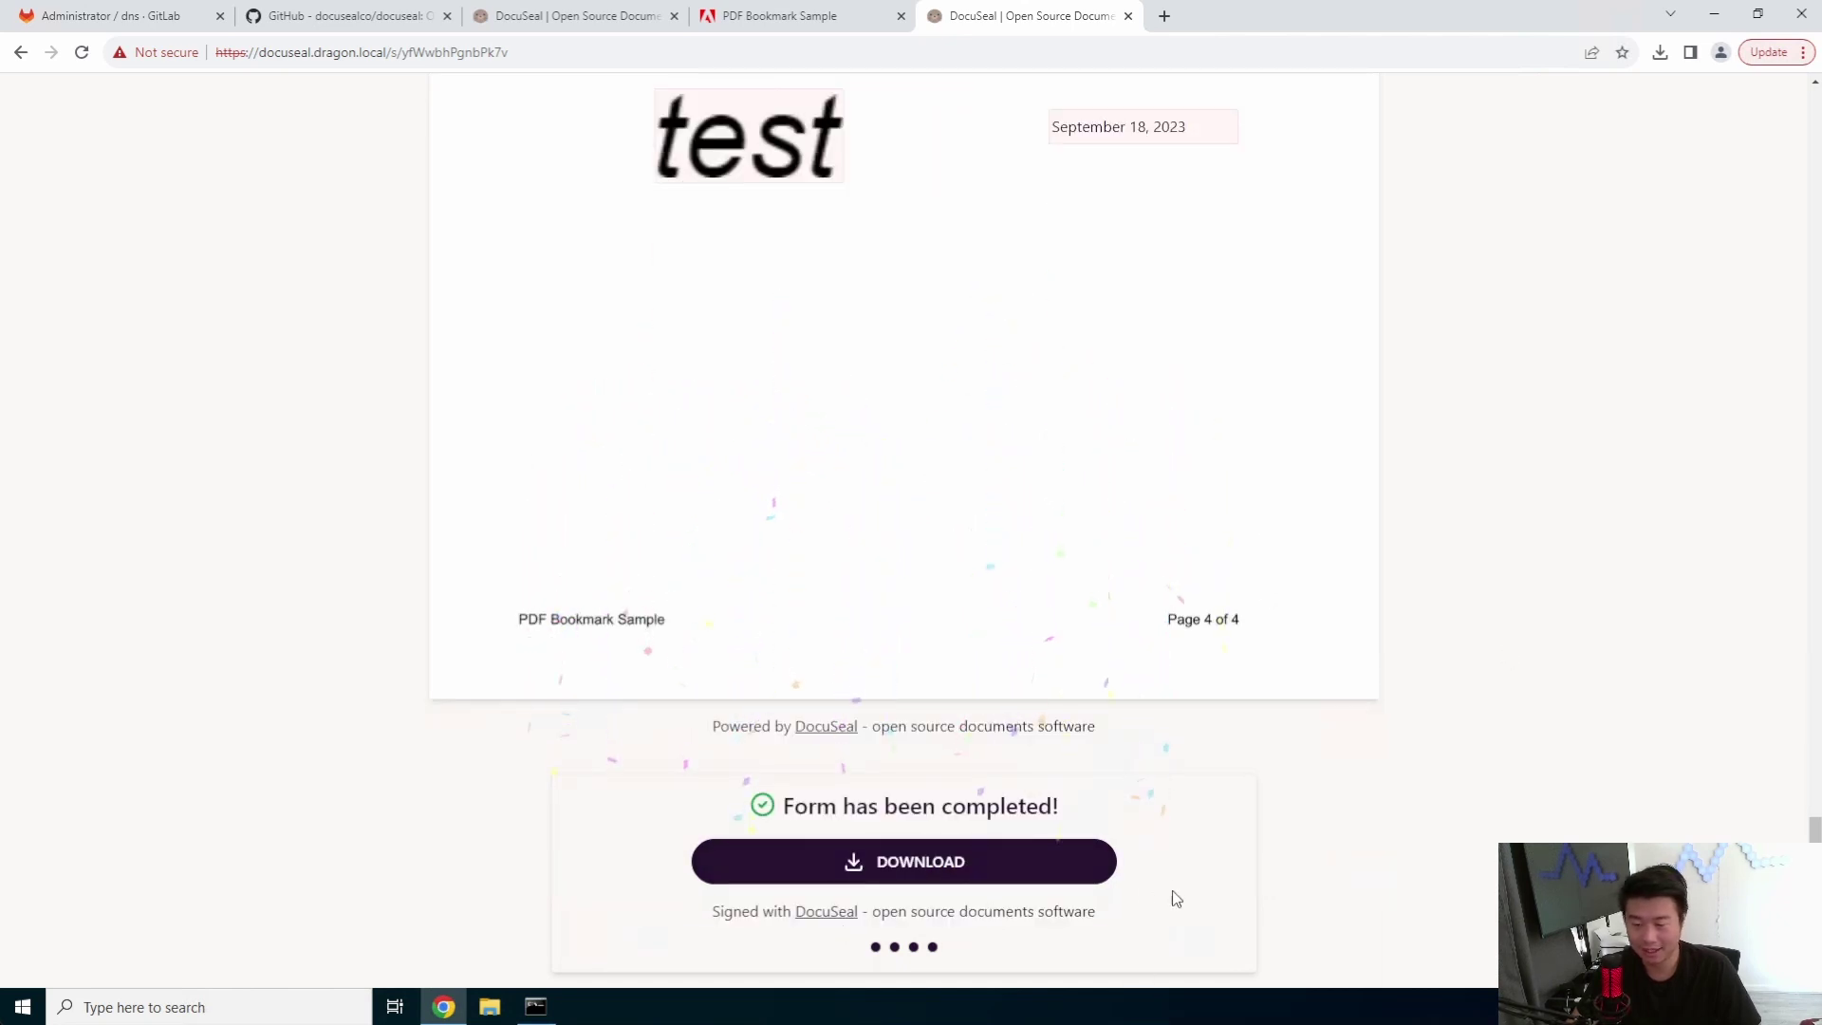
click(968, 879)
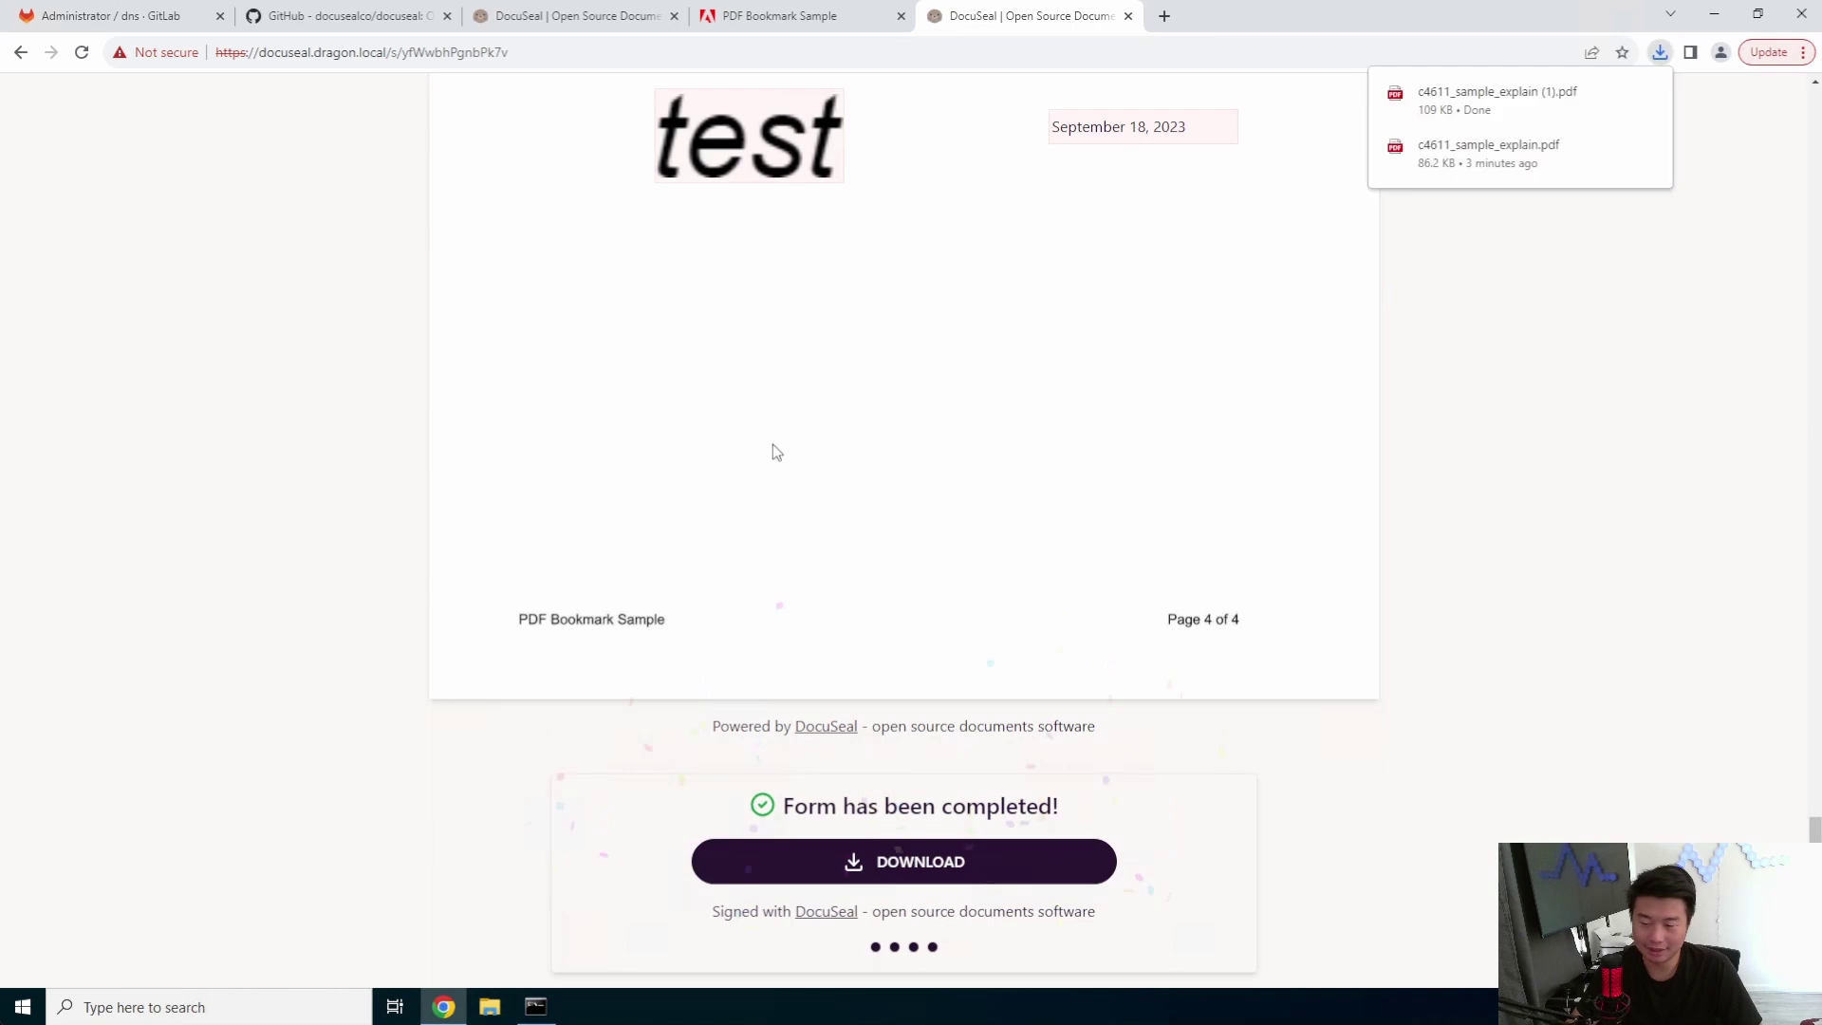
click(1494, 99)
scroll(1236, 475, down, 15)
scroll(1236, 474, down, 15)
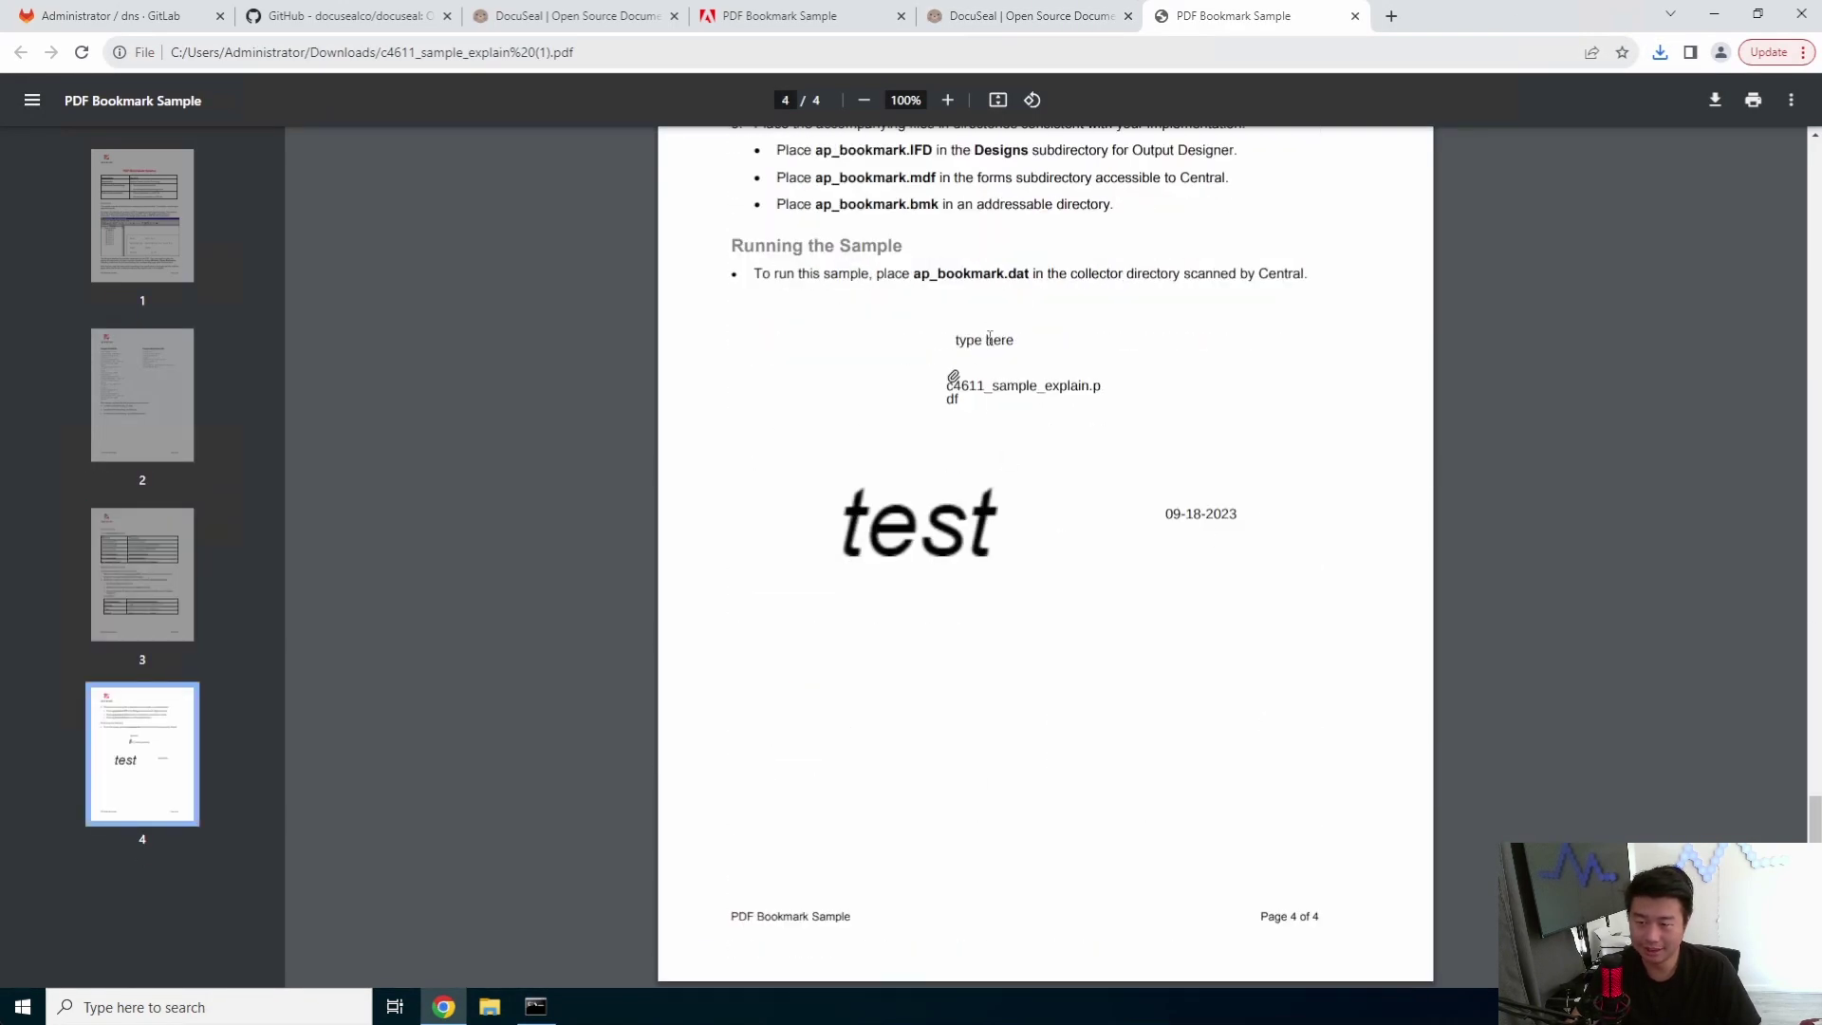
double_click(990, 339)
- Scroll the completed DocuSeal form back to its first page, then return to the template's Submissions page
click(1075, 20)
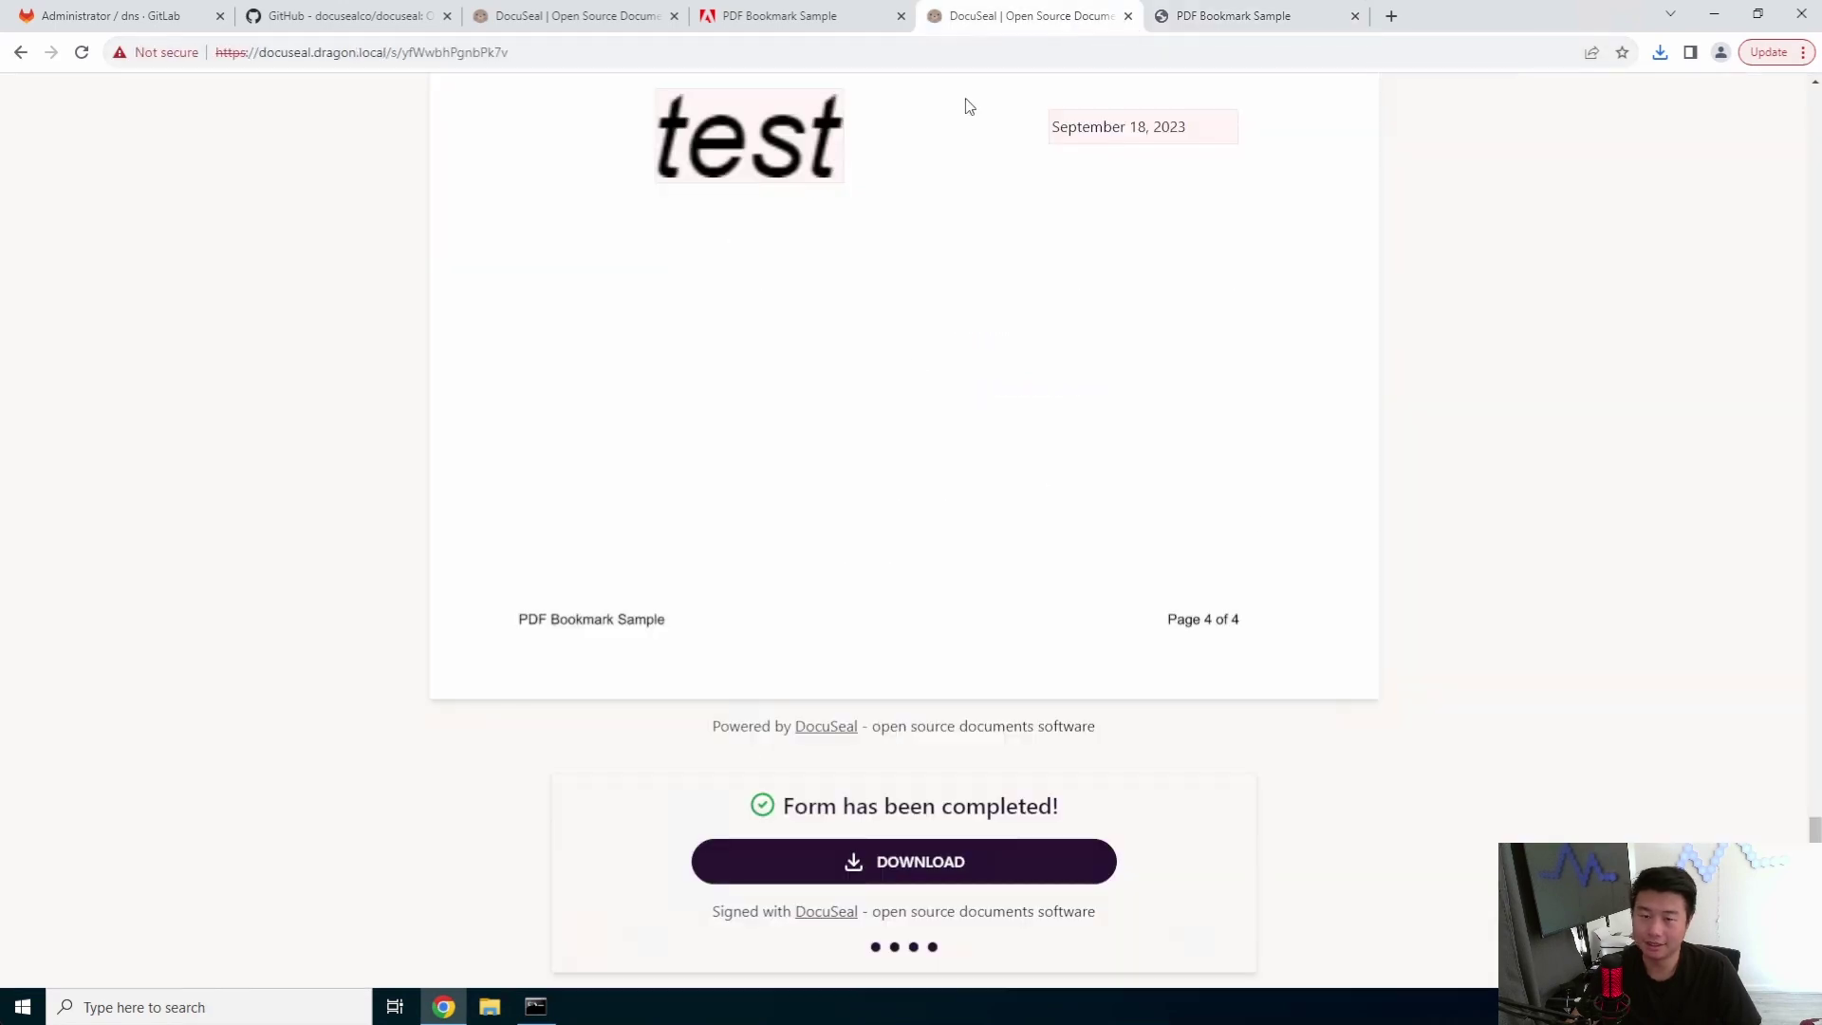
scroll(835, 256, up, 7)
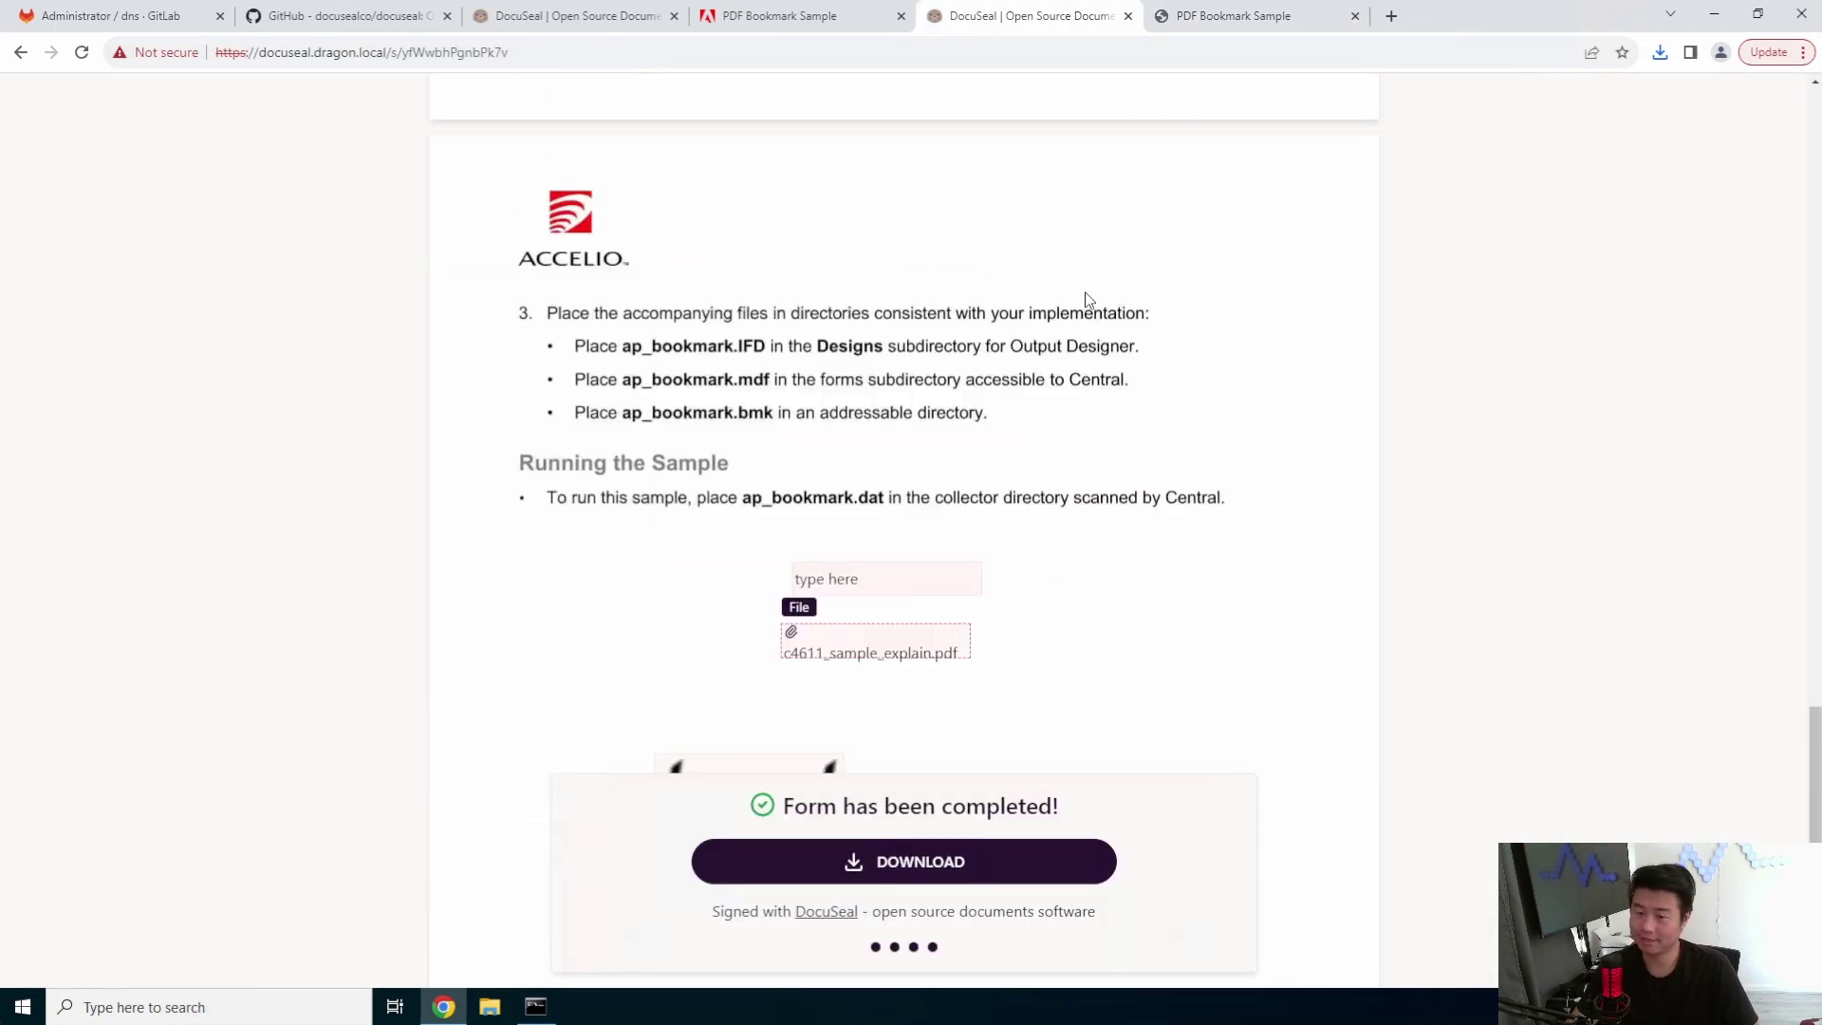
scroll(1008, 321, up, 10)
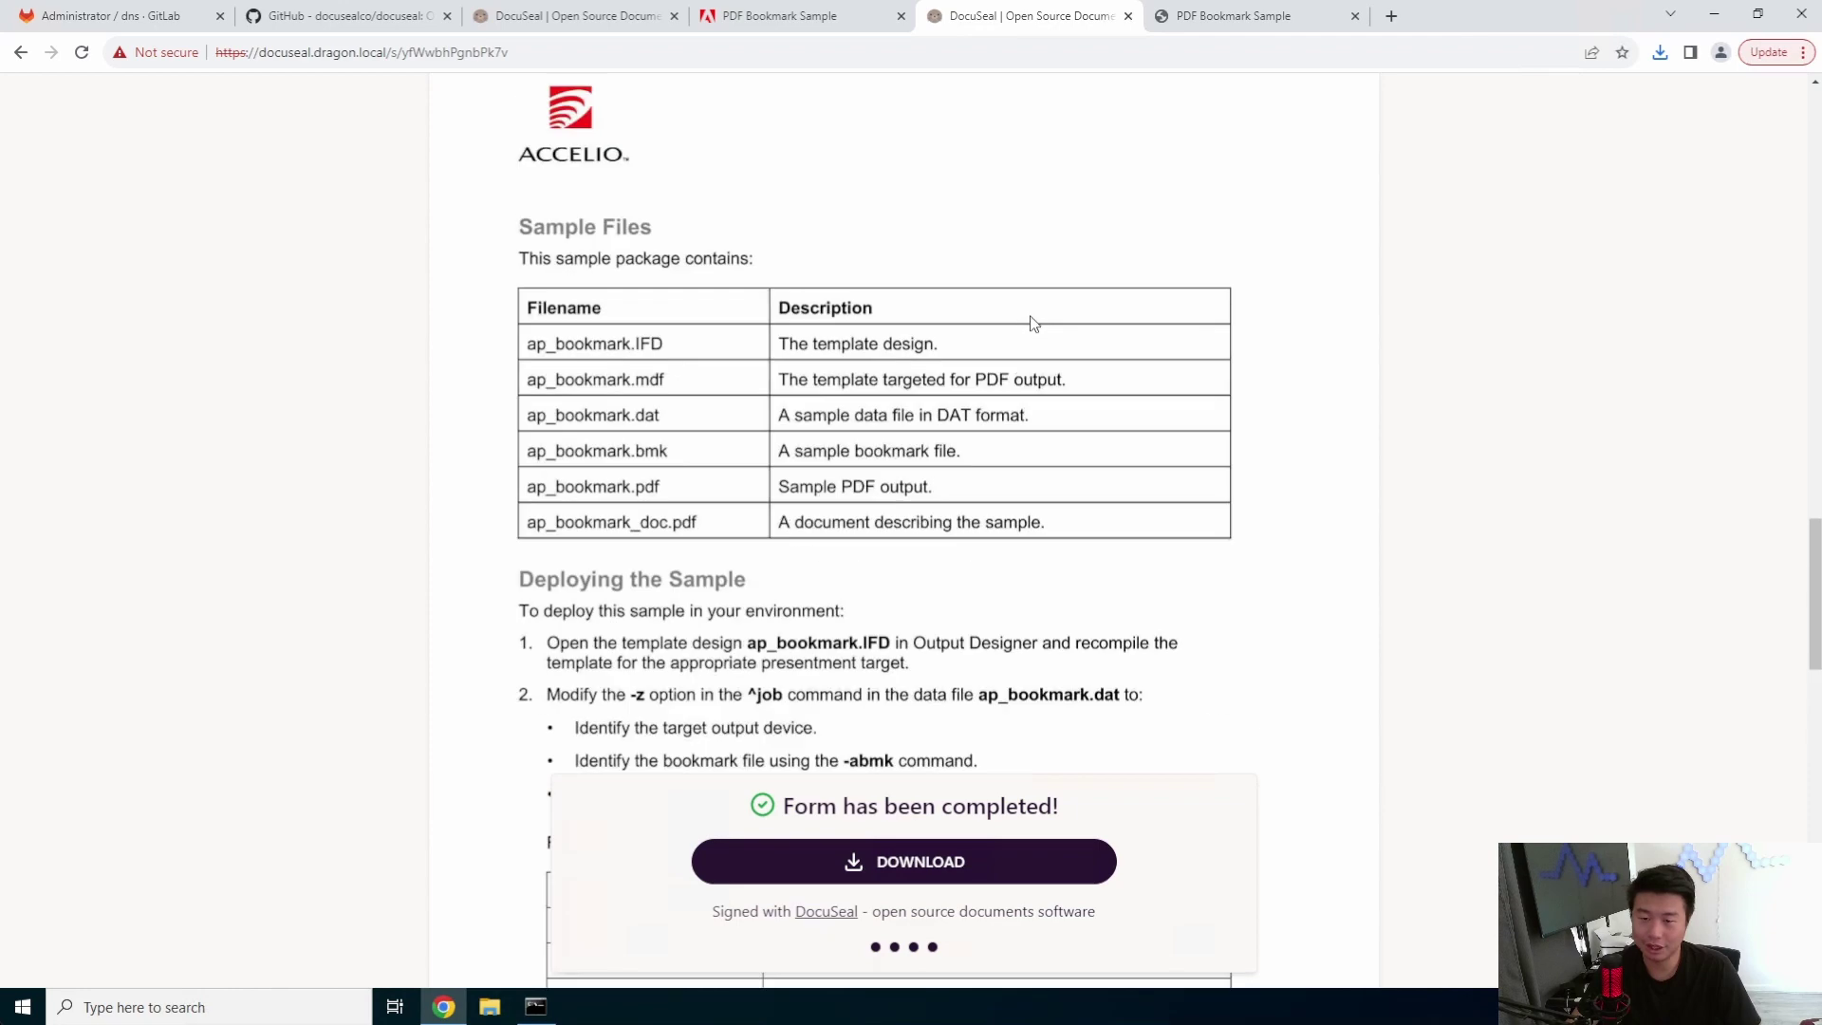
scroll(1040, 325, up, 15)
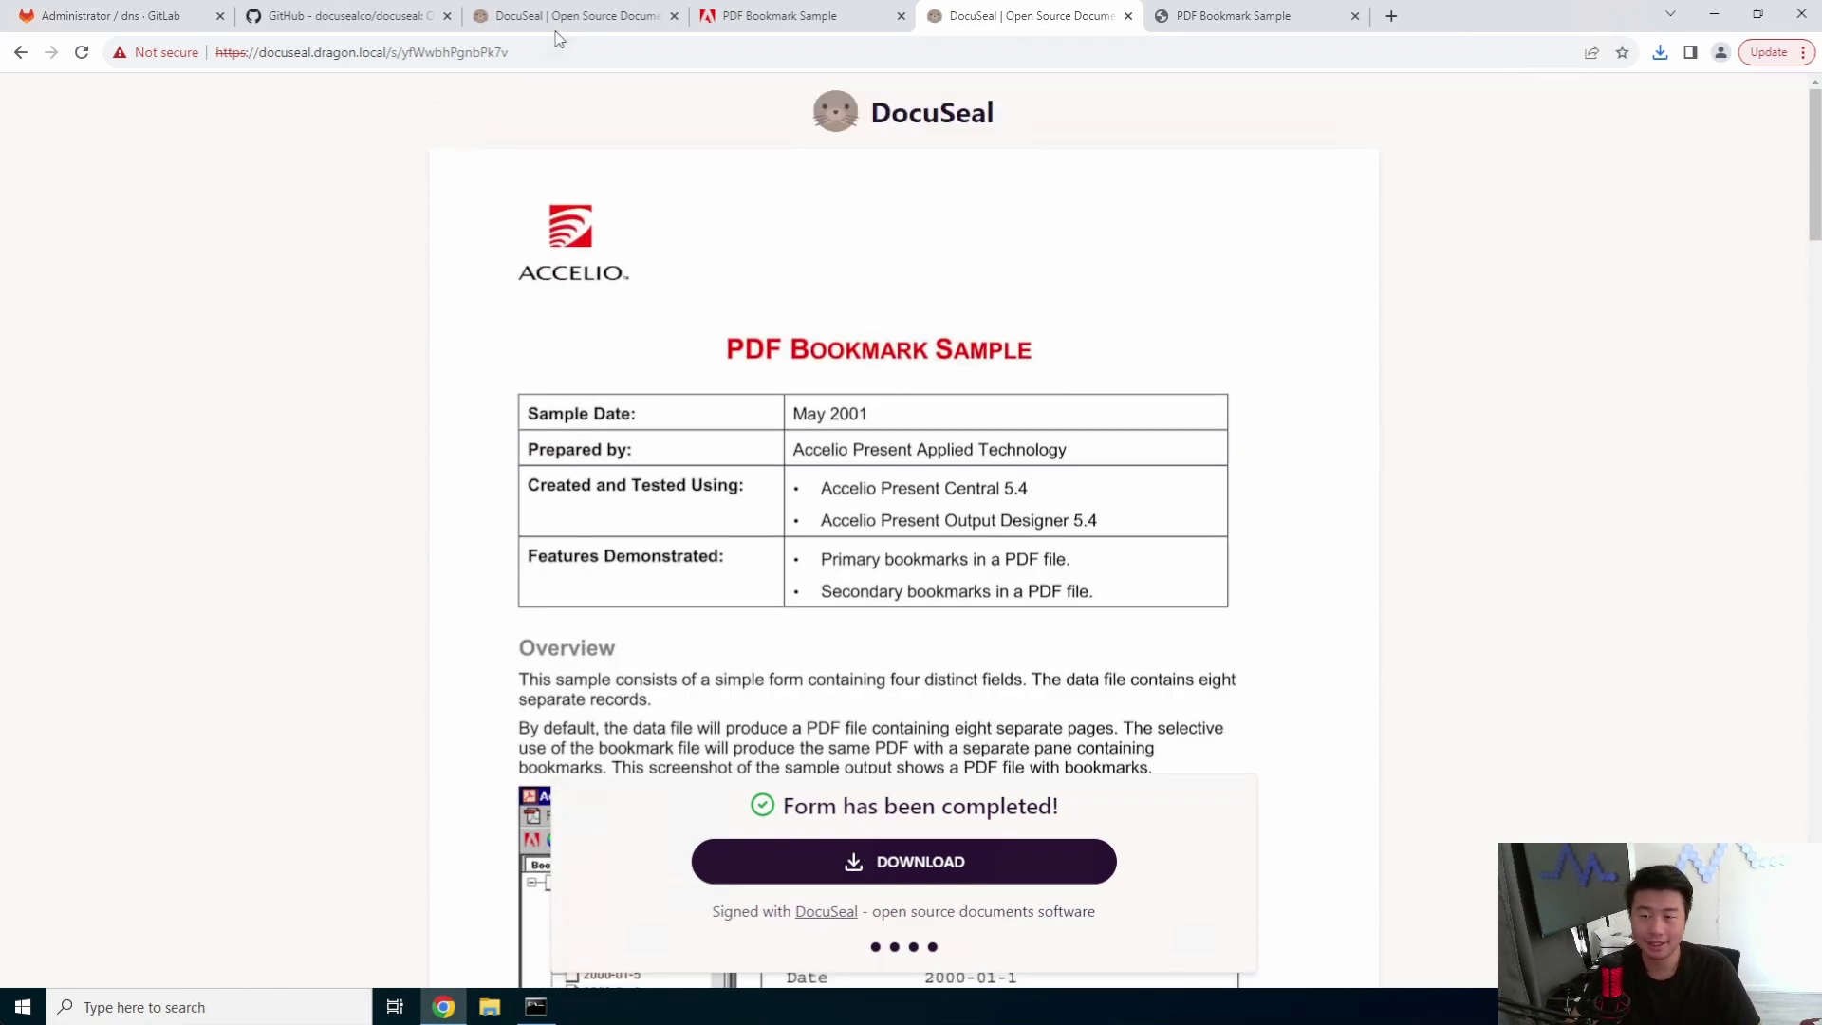
click(596, 11)
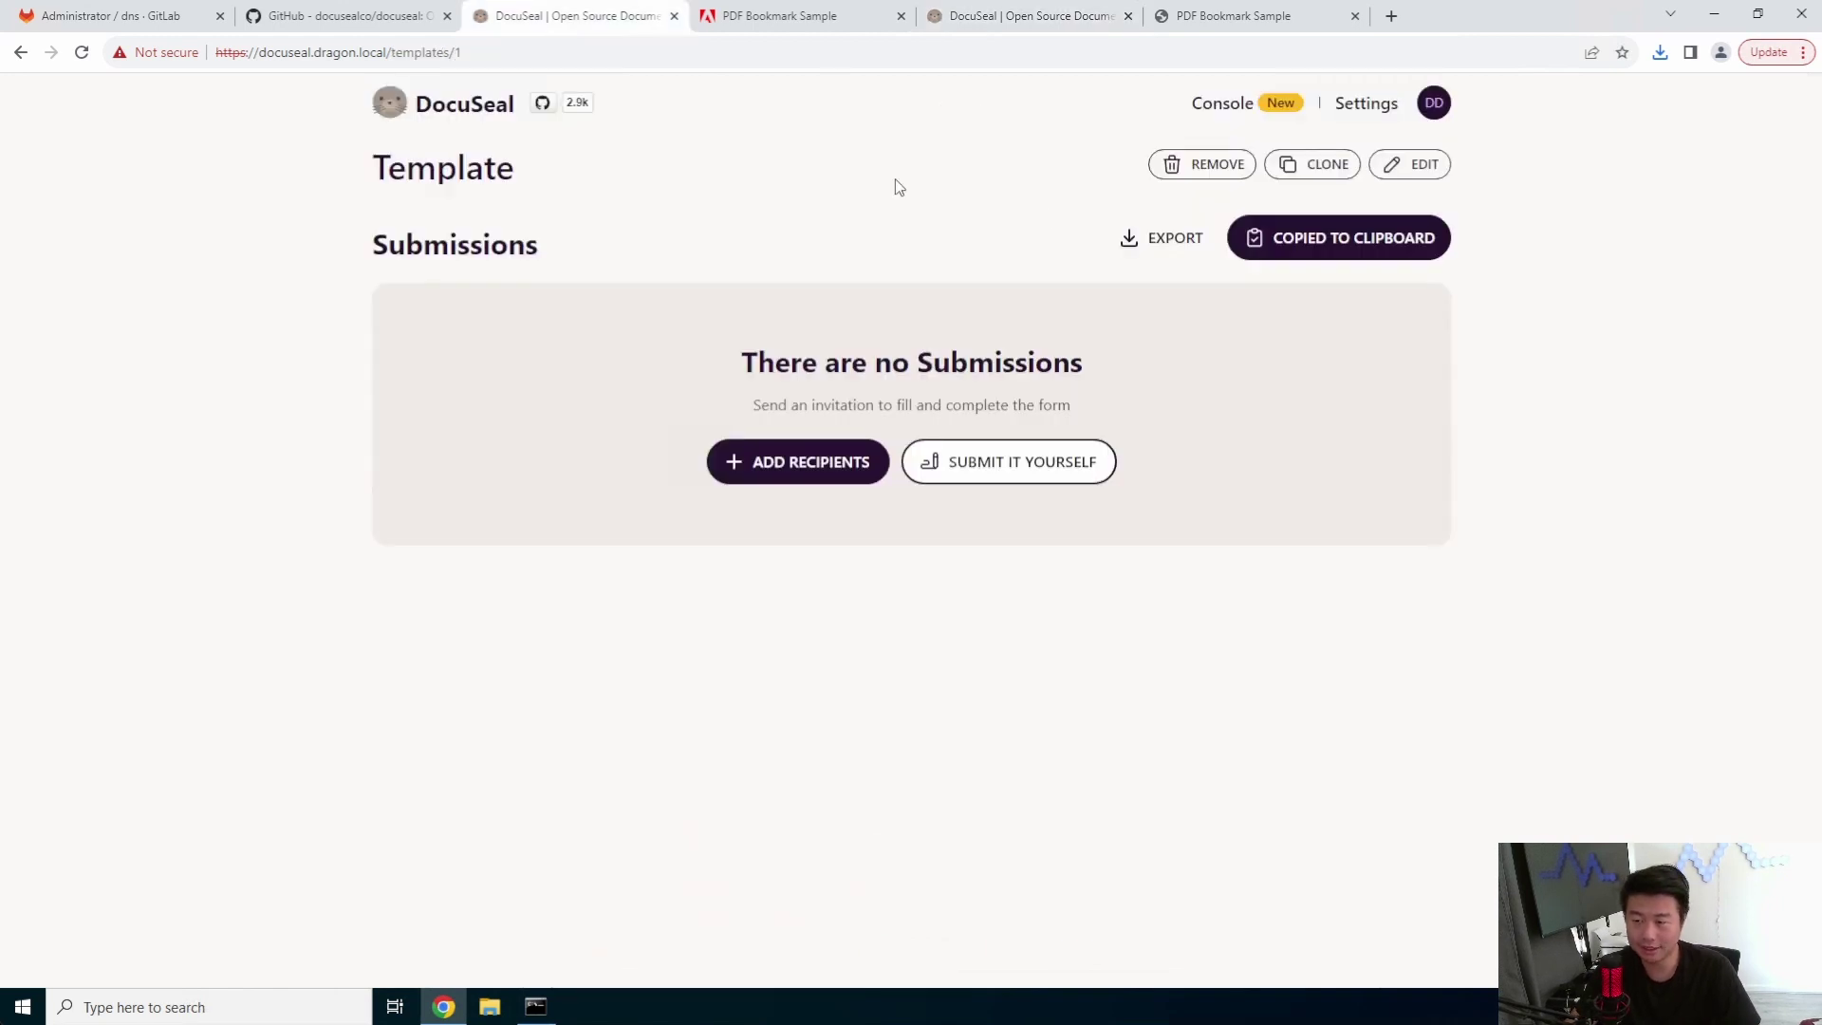